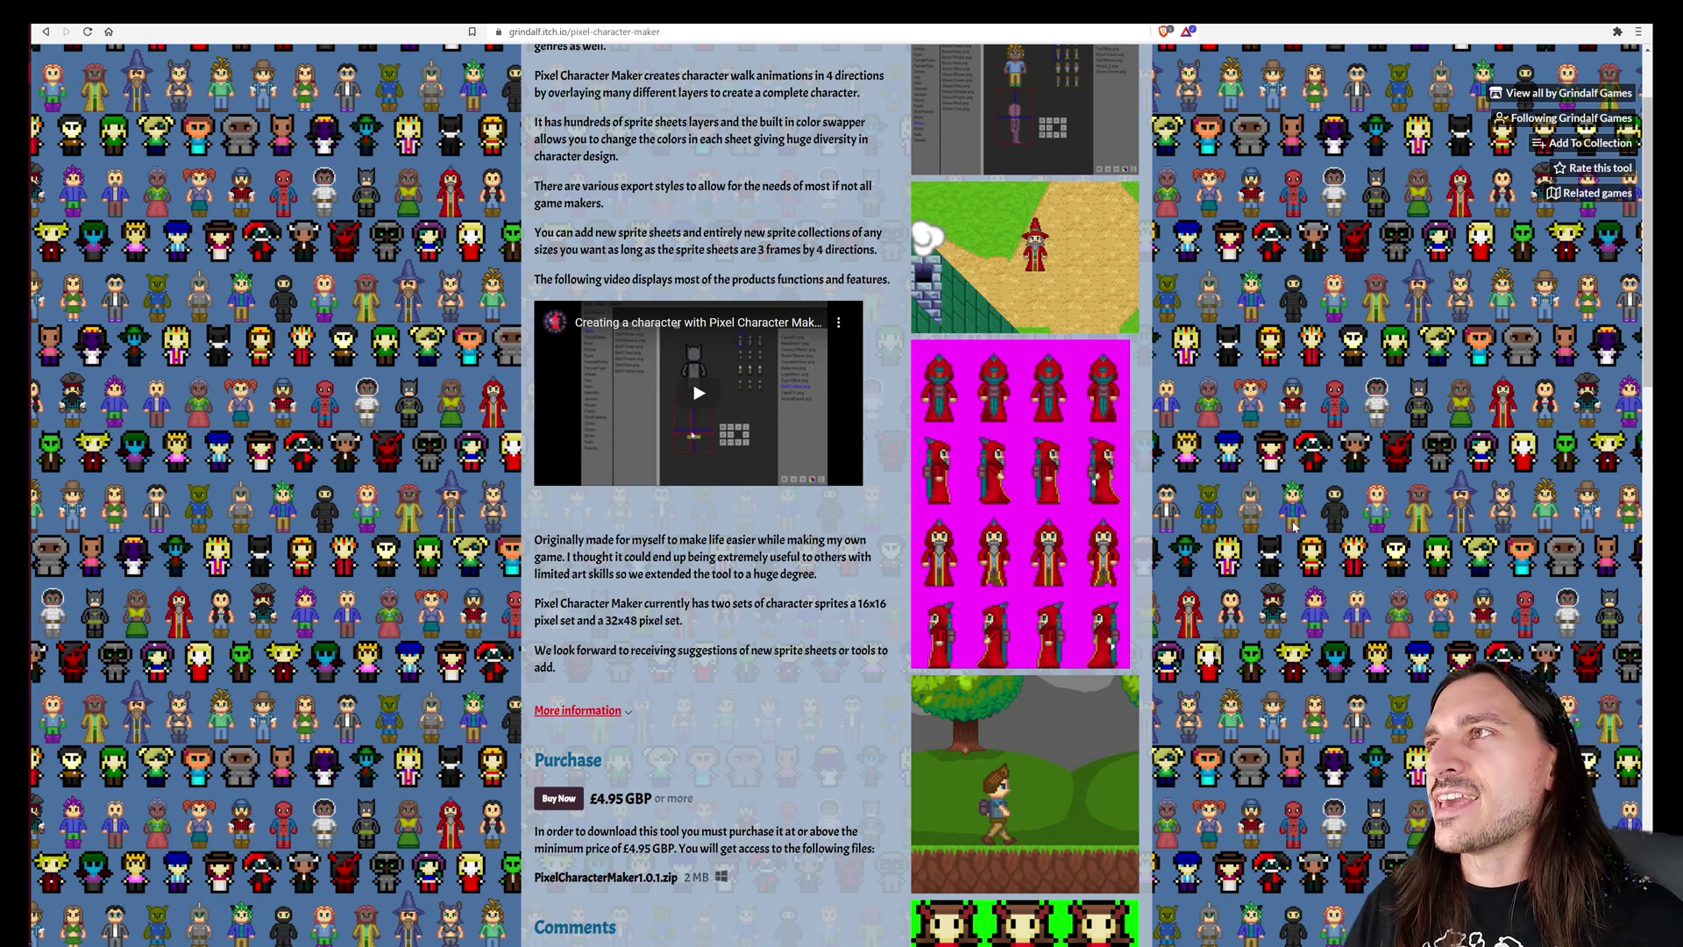
Launch PixelCharacterMaker.exe from the PixelCharacterMaker1.0 folder and accept the licence agreement
{"action": "scroll", "coordinate": [661, 574], "scroll_direction": "down", "scroll_amount": 1}
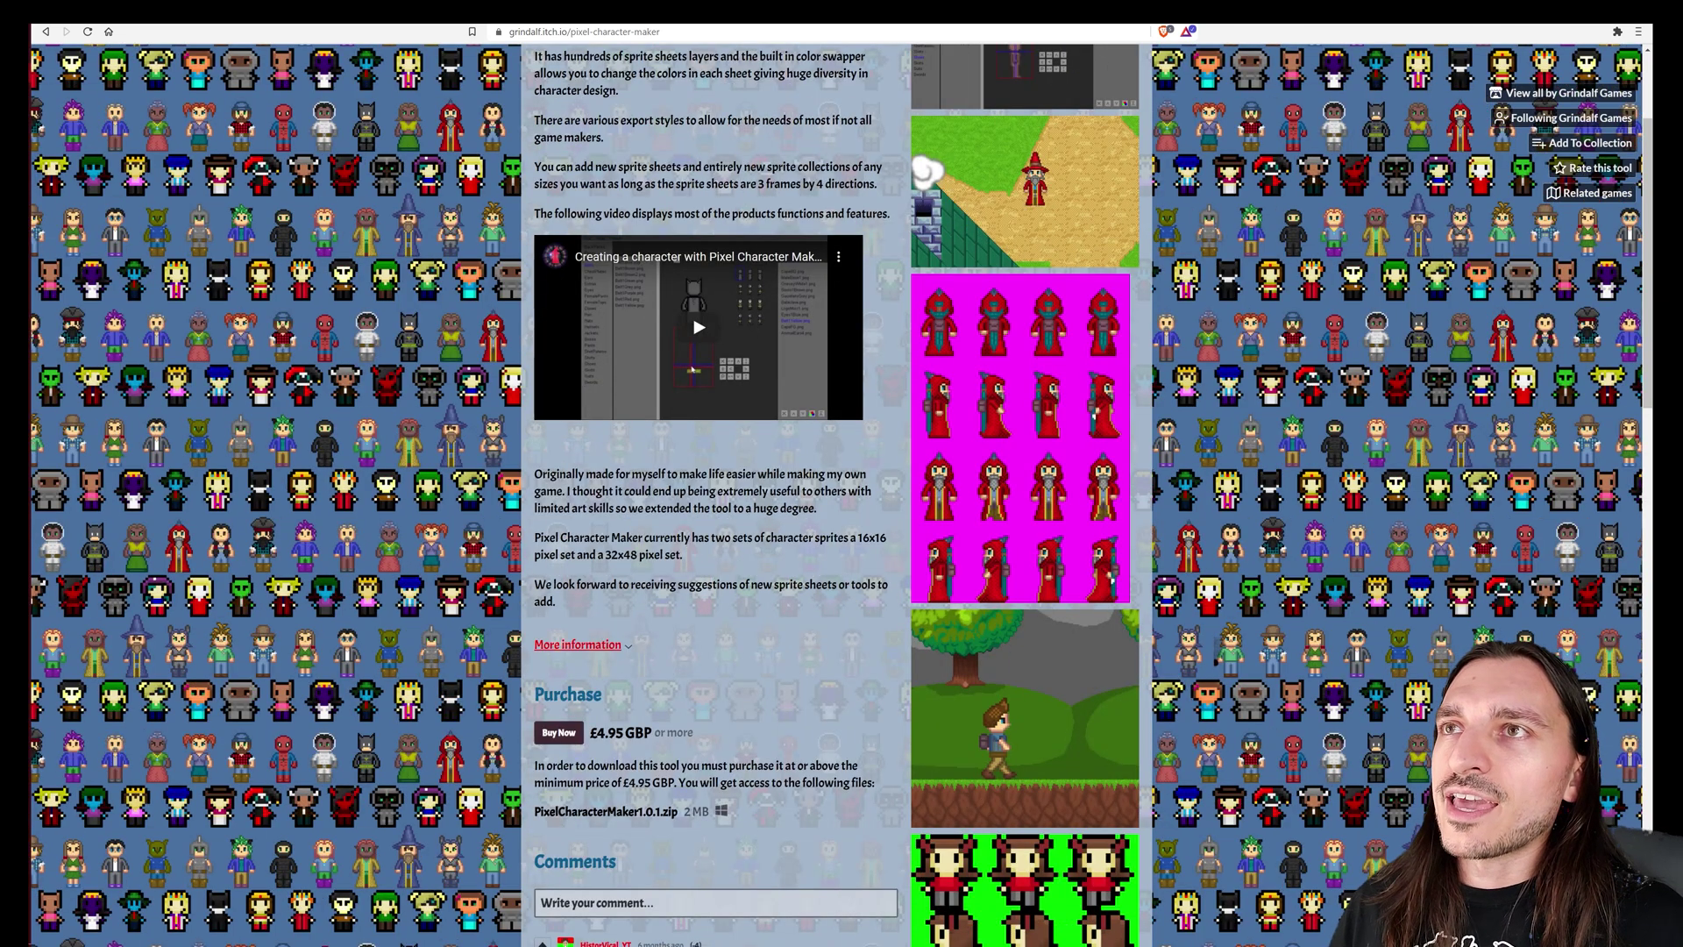
{"action": "scroll", "coordinate": [572, 588], "scroll_direction": "down", "scroll_amount": 1}
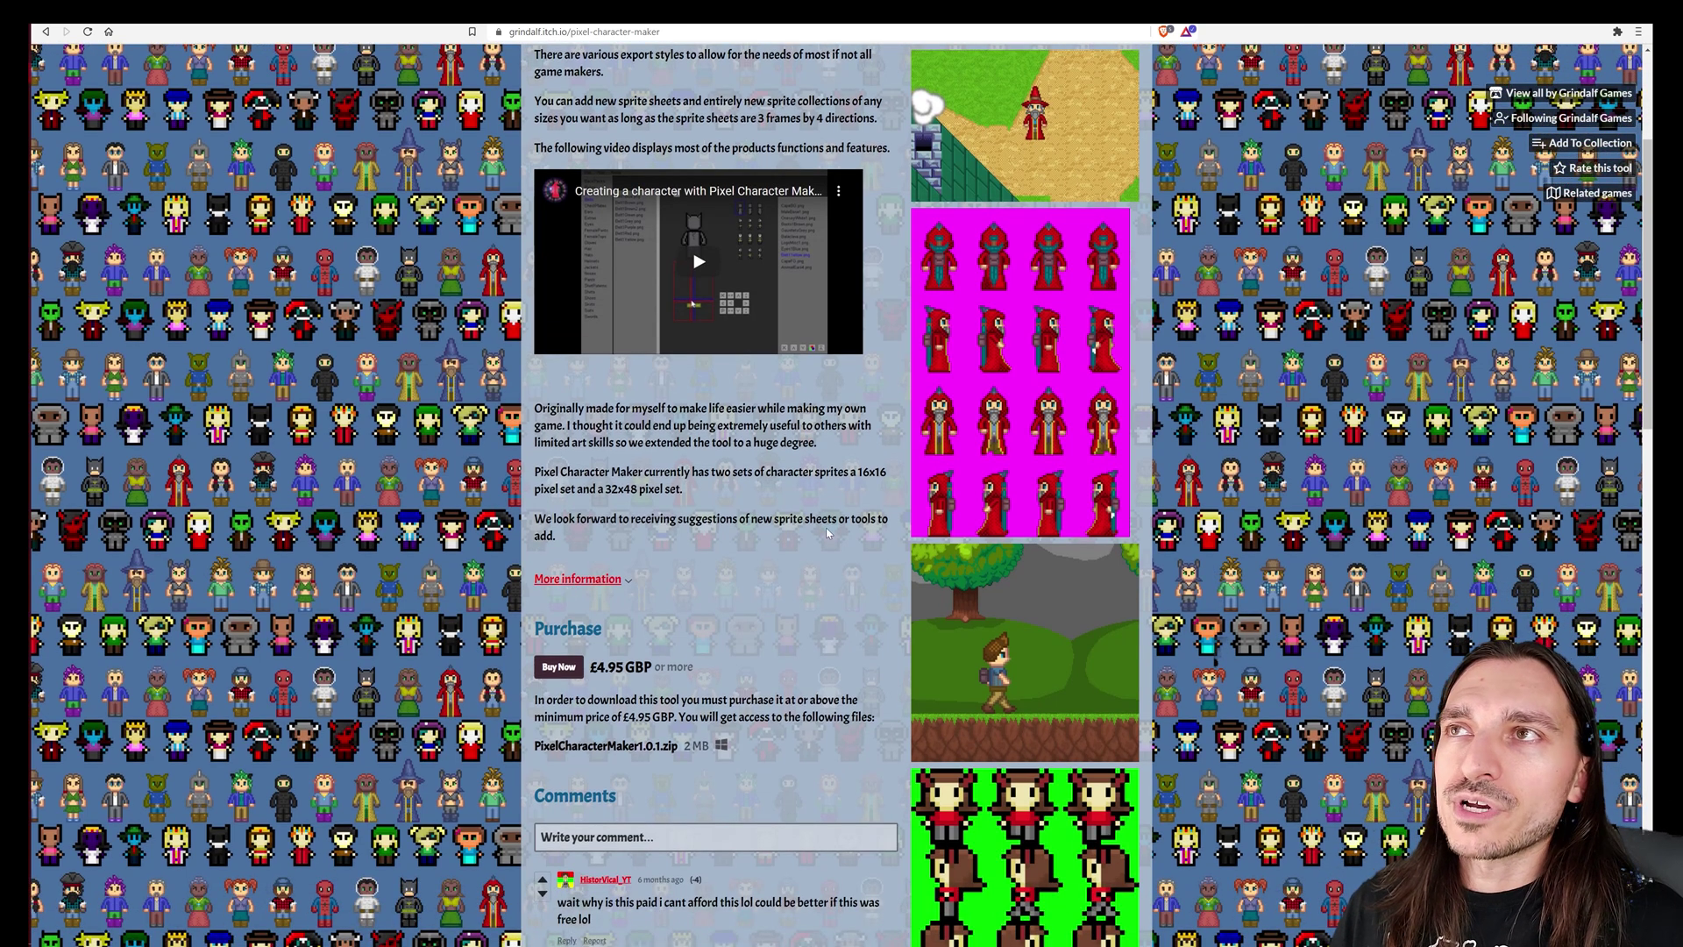
{"action": "scroll", "coordinate": [1184, 546], "scroll_direction": "up", "scroll_amount": 2}
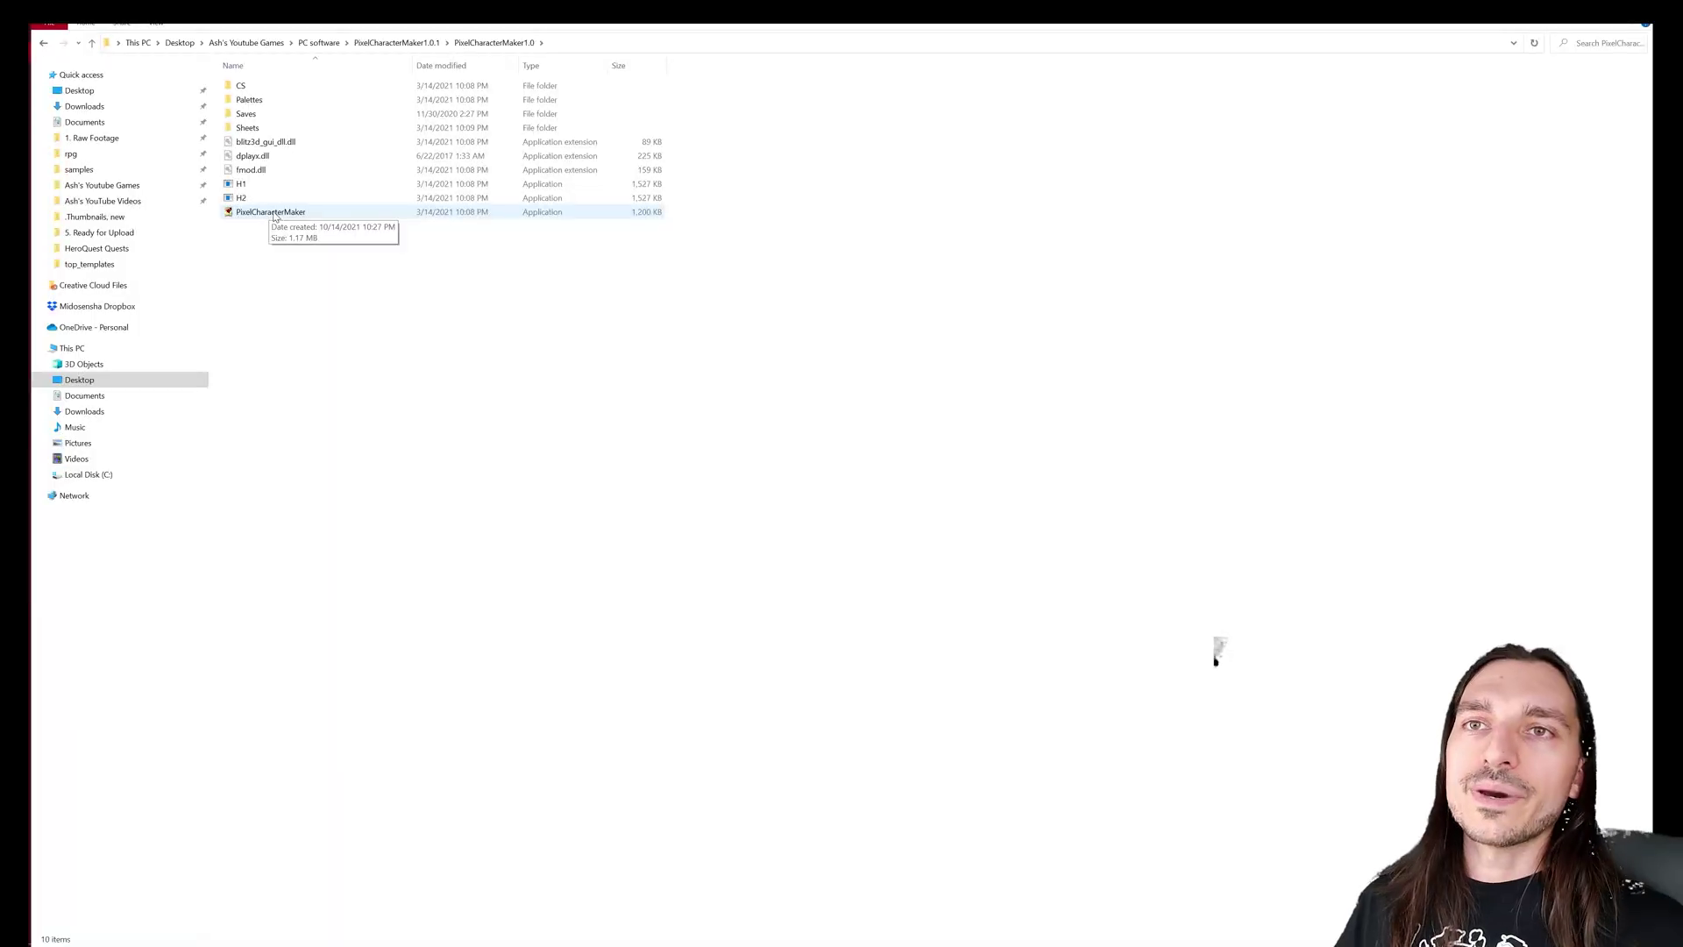
{"action": "double_click", "coordinate": [271, 211]}
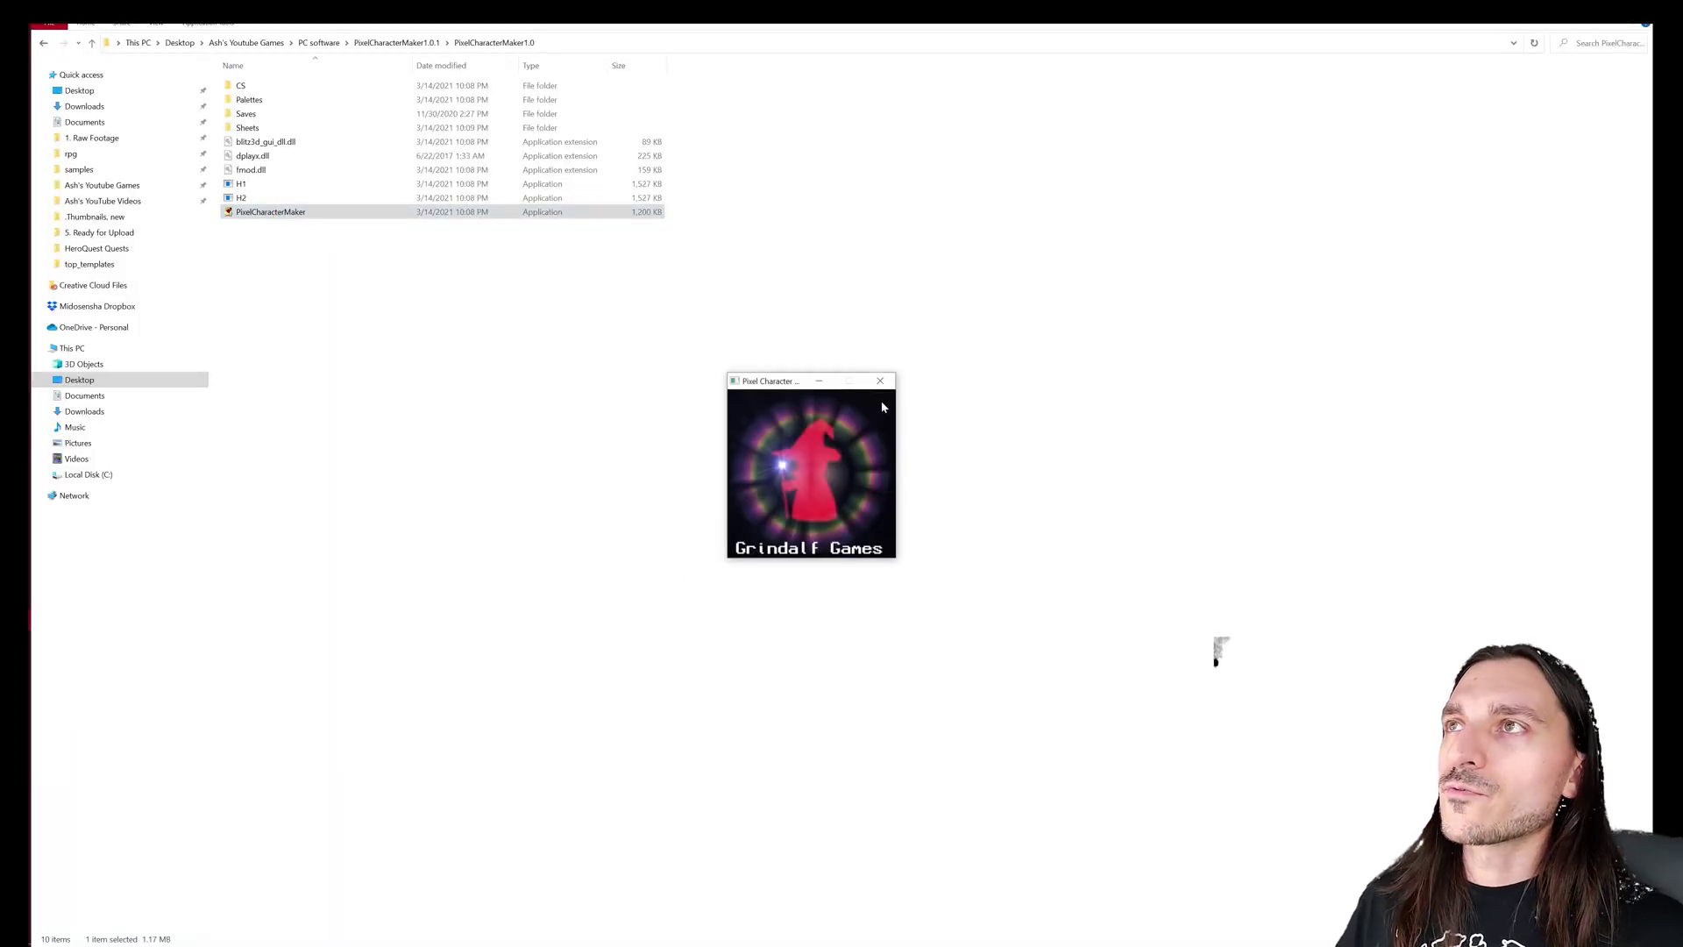
{"action": "scroll", "coordinate": [978, 930], "scroll_direction": "down", "scroll_amount": 1}
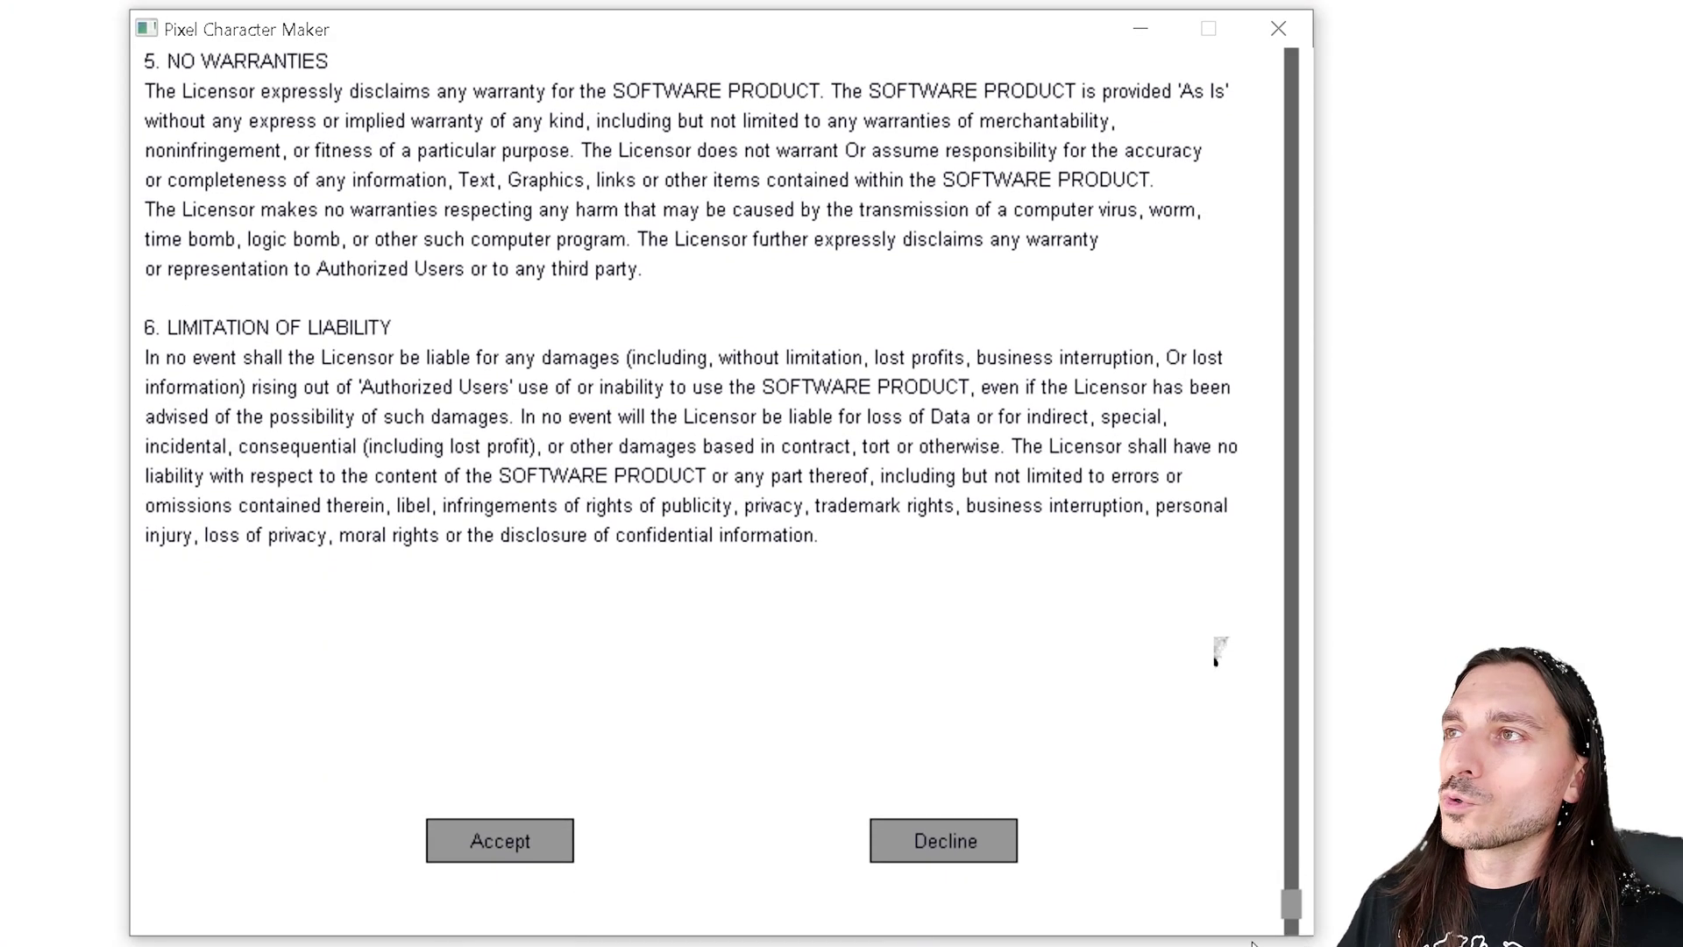
{"action": "left_click", "coordinate": [491, 855]}
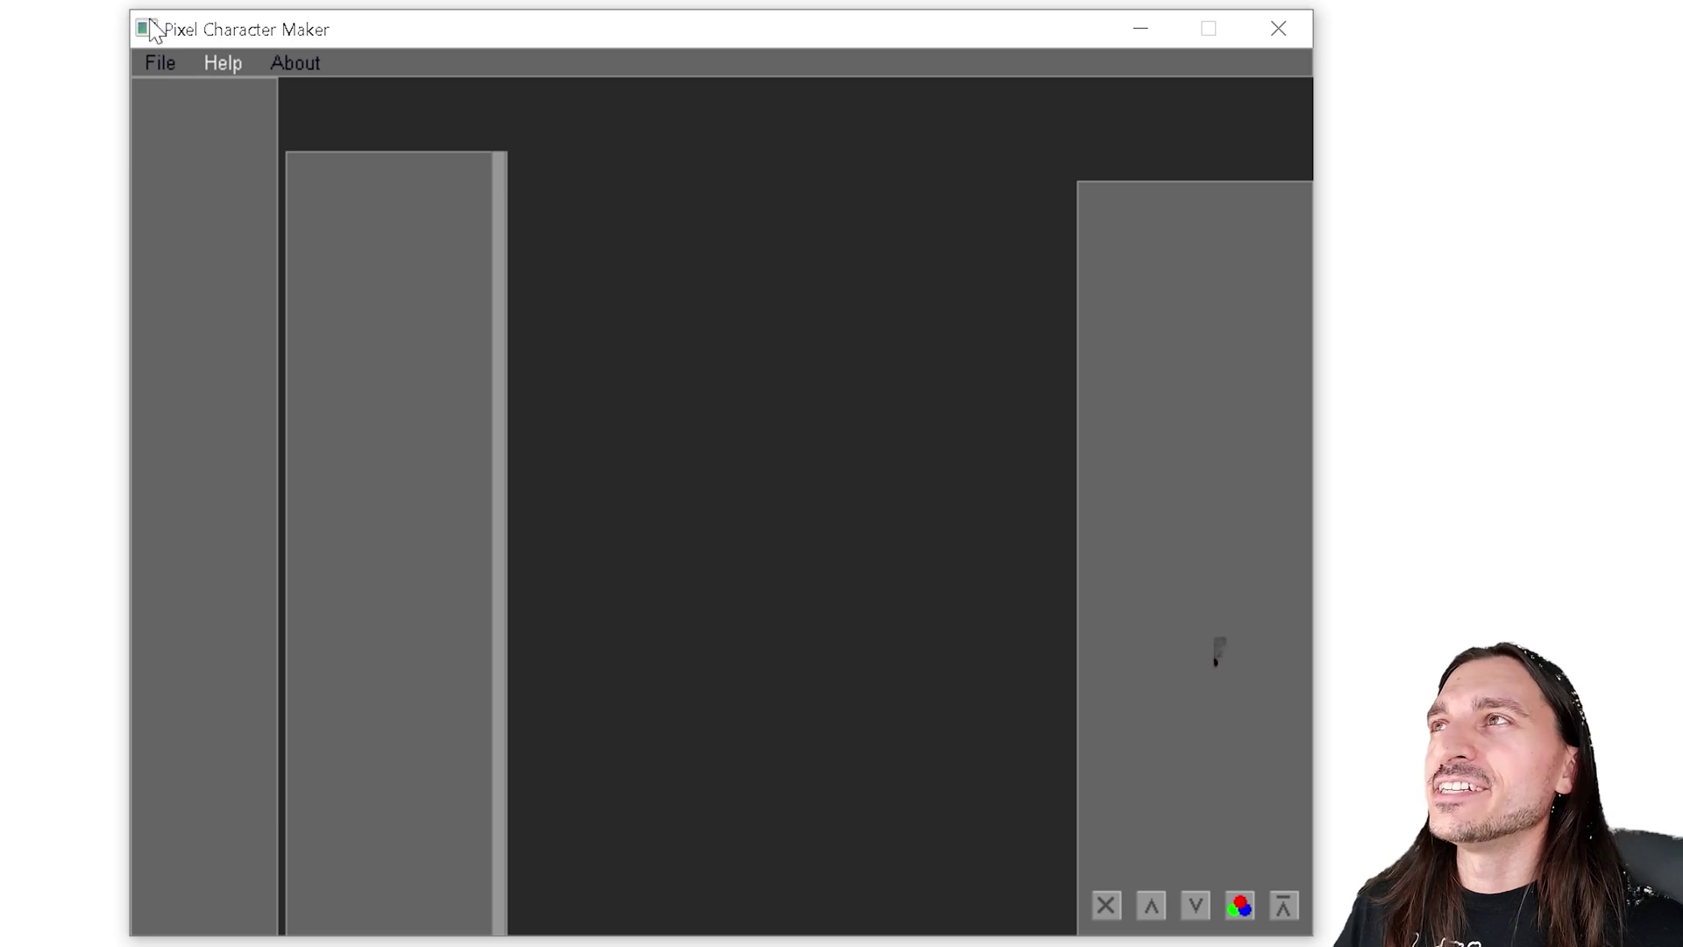
View the About box from the File menu, which credits Character Studio 1.0's two creators
{"action": "left_click", "coordinate": [158, 64]}
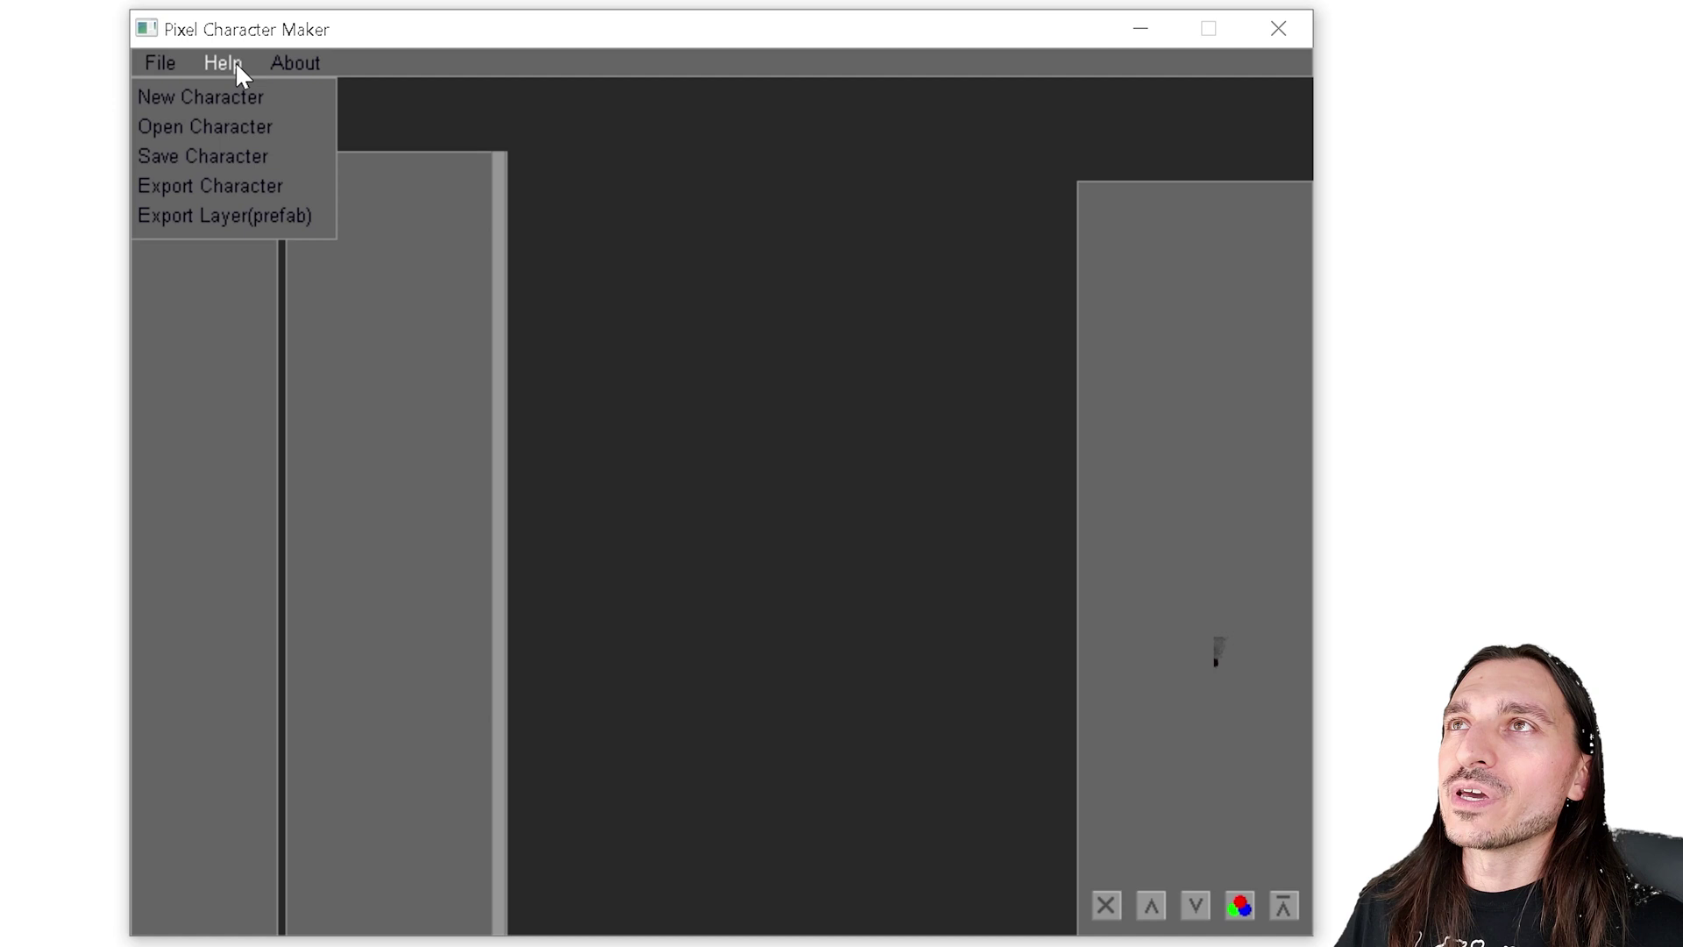
{"action": "left_click", "coordinate": [277, 68]}
{"action": "left_click", "coordinate": [571, 331]}
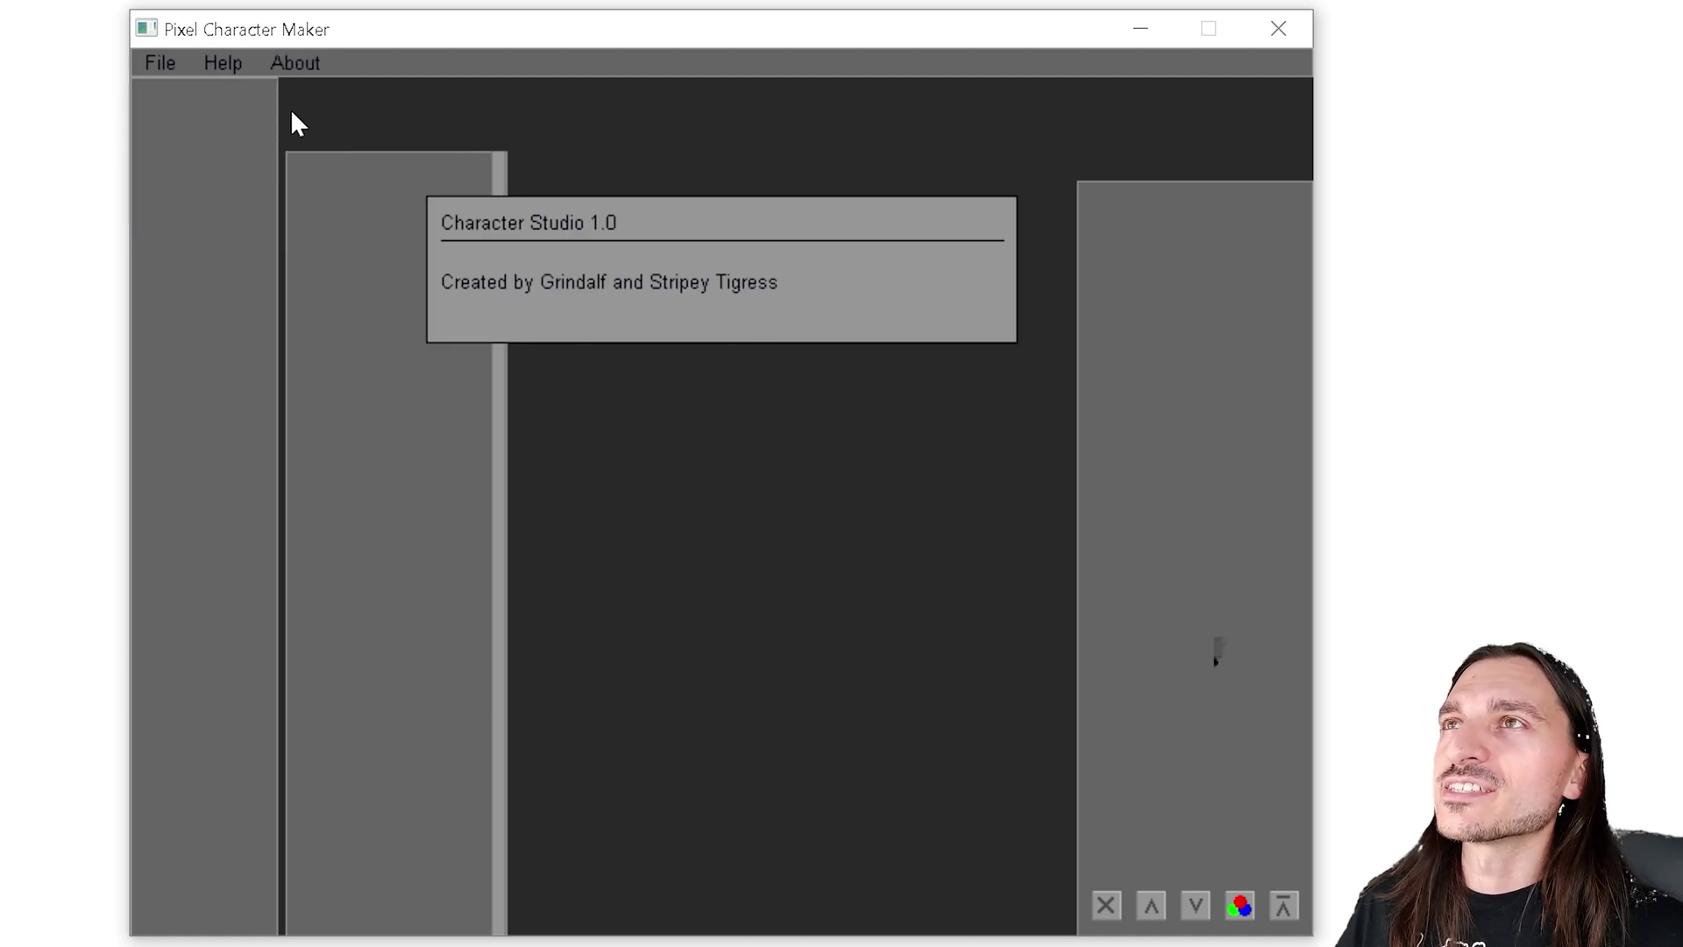
Read the Exporting, Notes, Frame Editing, Color Swapping and Adding New Sets help pages, then close help
{"action": "left_click", "coordinate": [224, 62]}
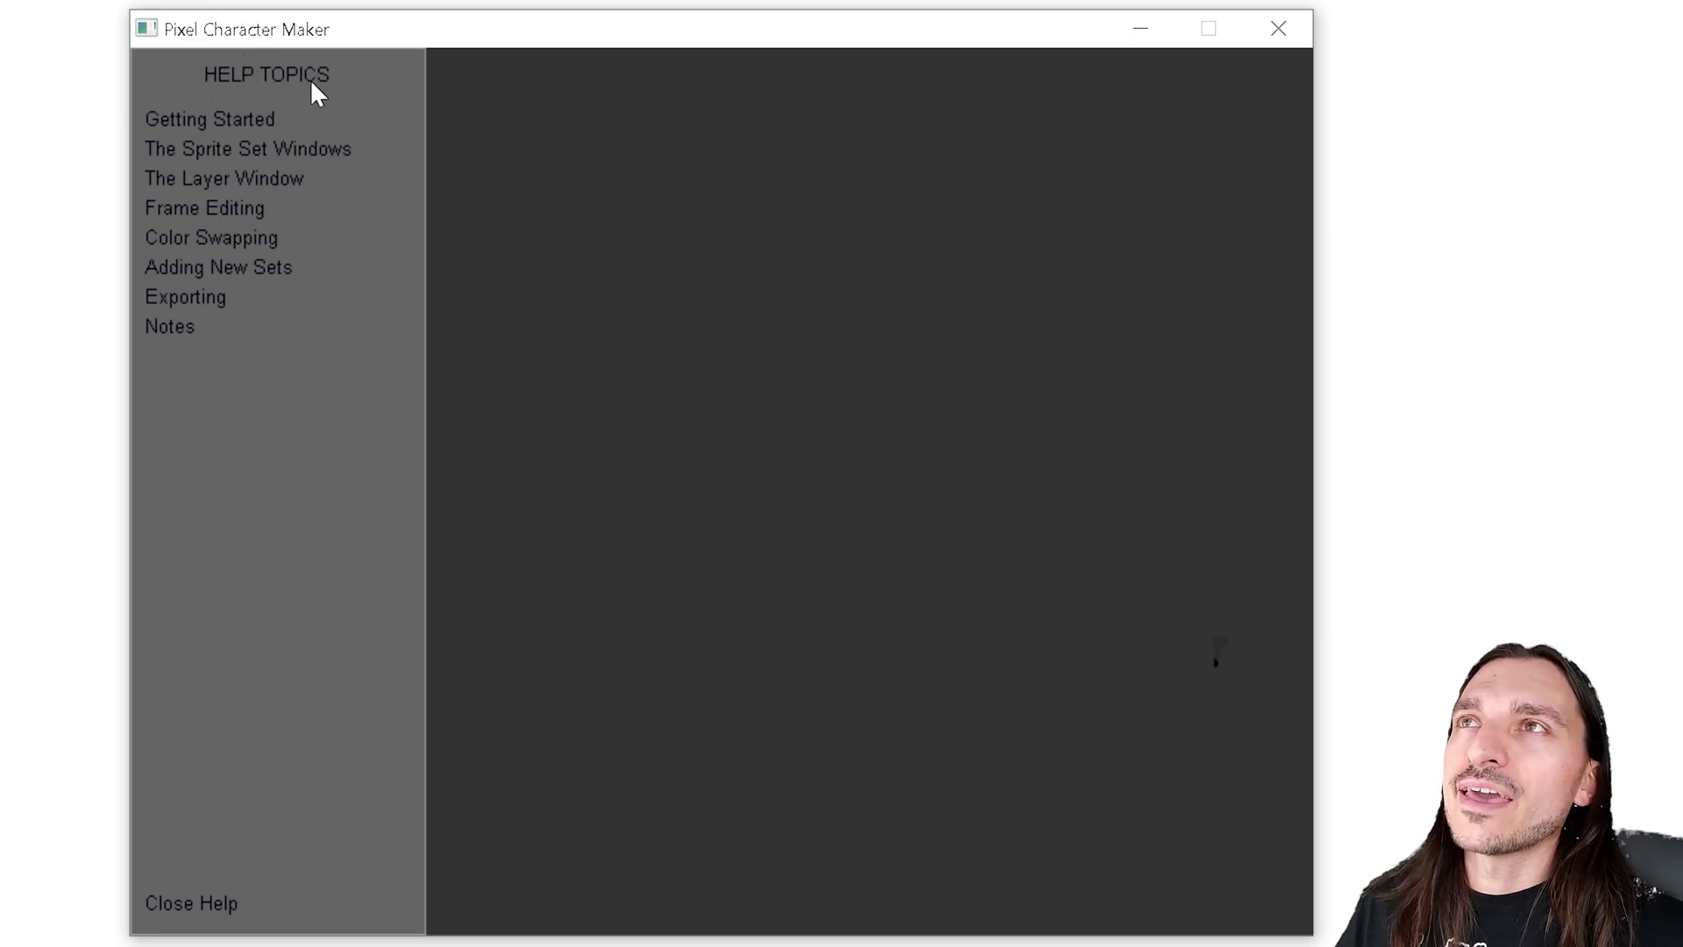
{"action": "mouse_move", "coordinate": [241, 213]}
{"action": "left_click", "coordinate": [200, 292]}
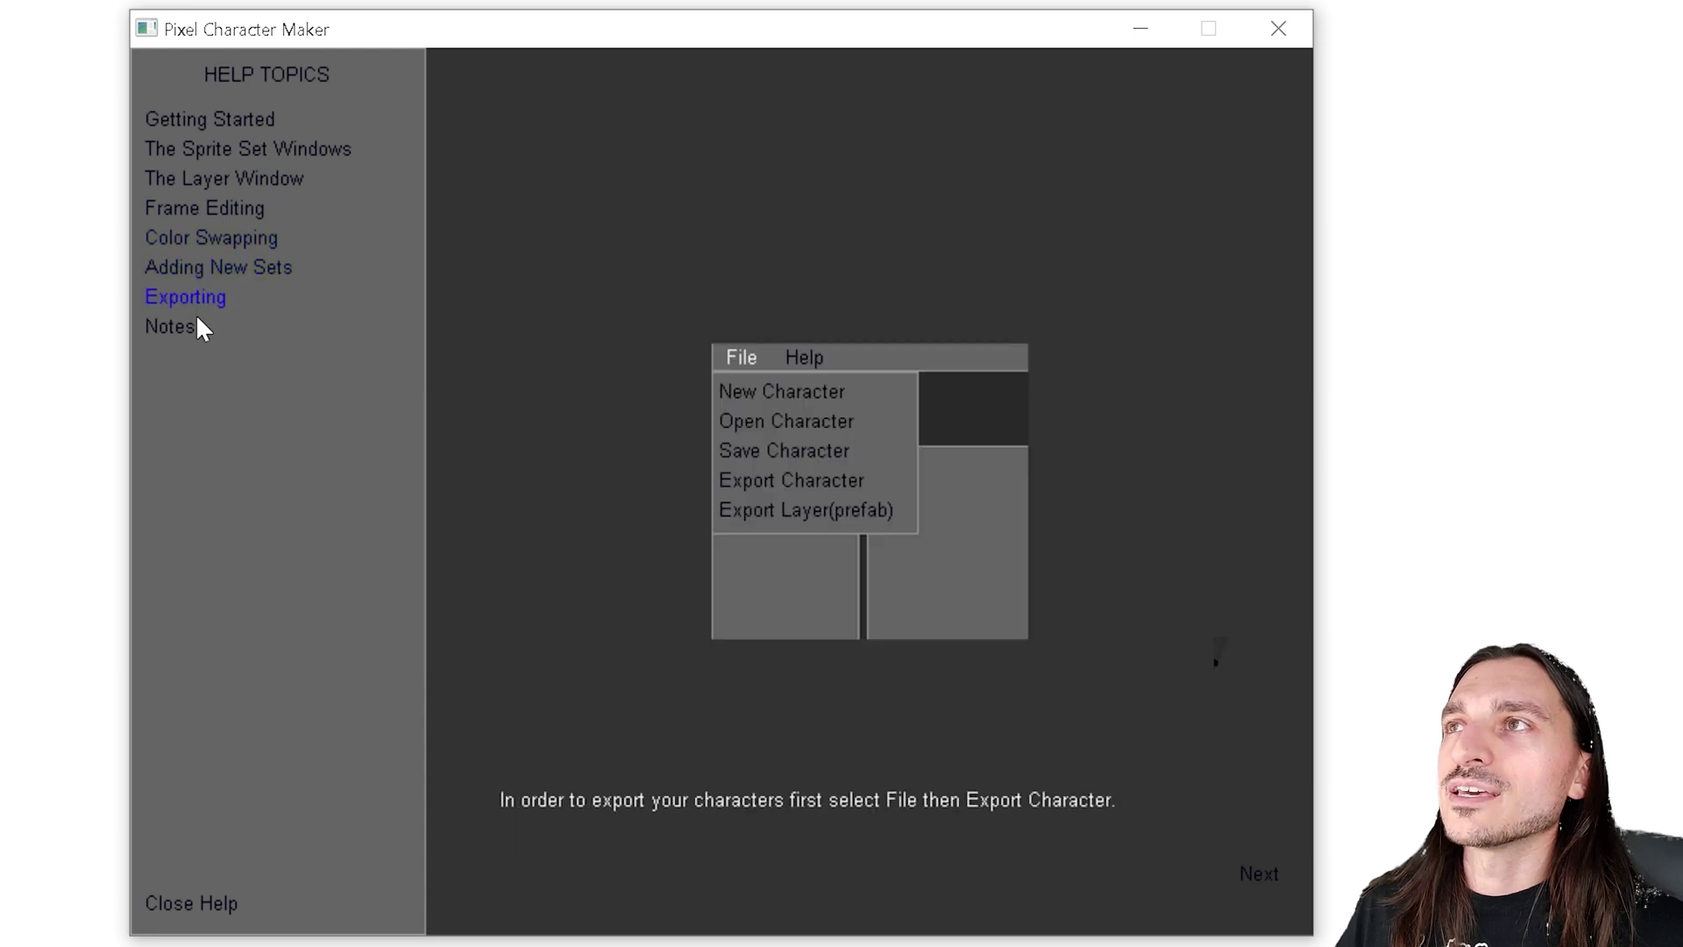
{"action": "left_click", "coordinate": [186, 326]}
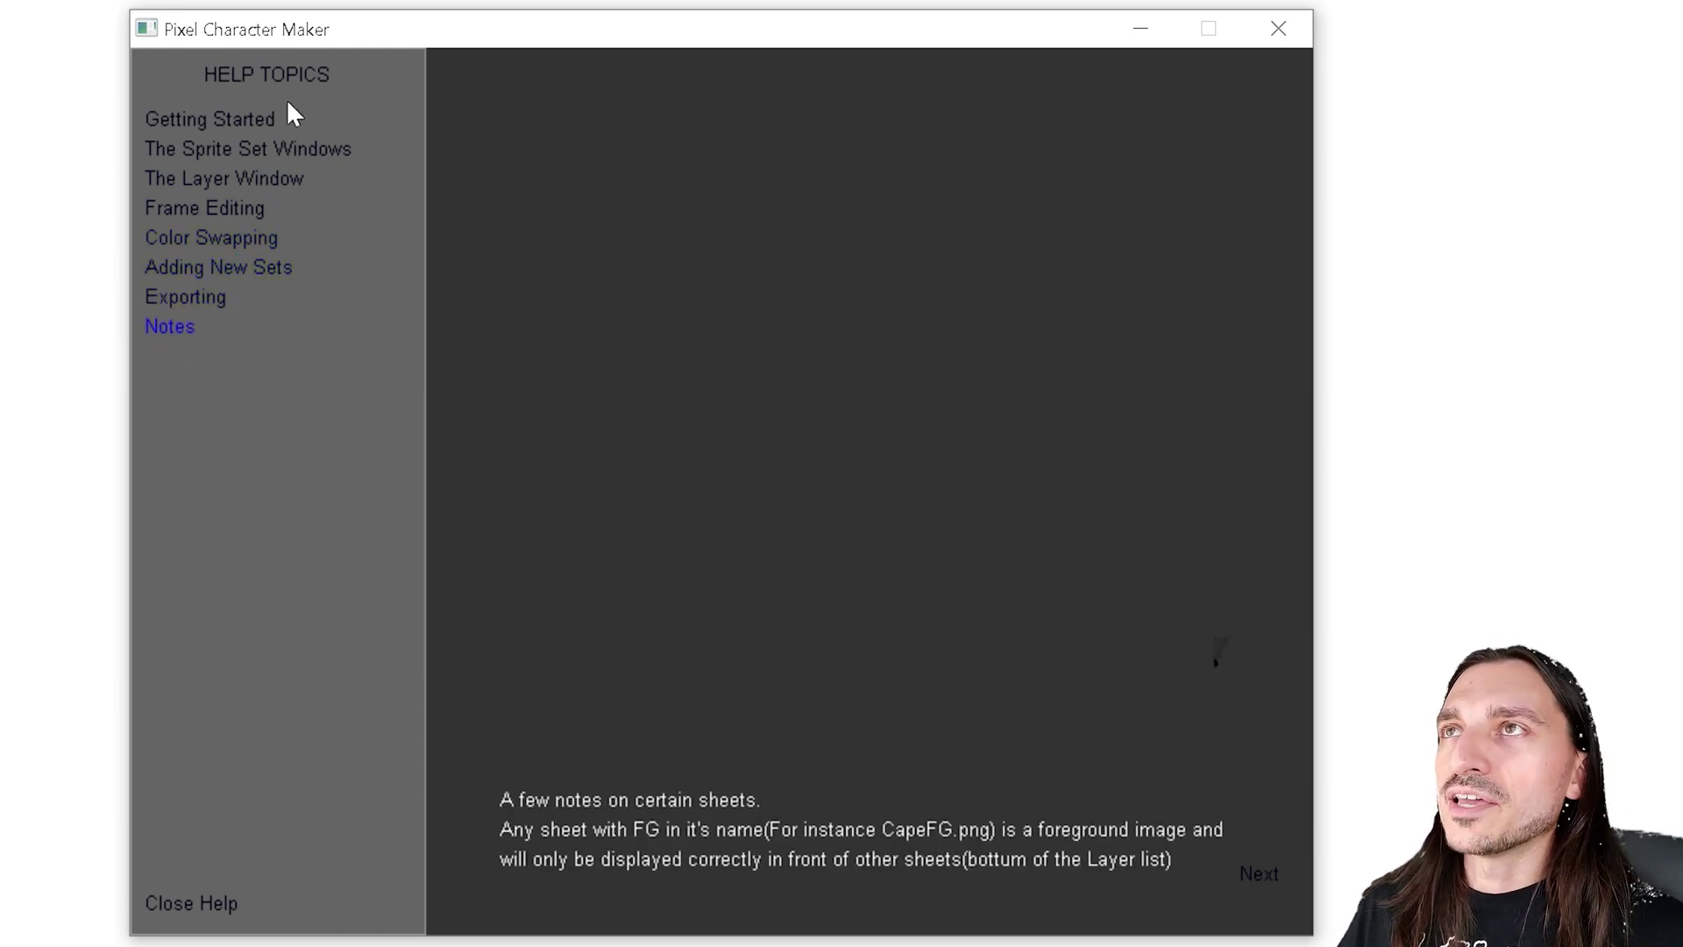
{"action": "left_click", "coordinate": [302, 208]}
{"action": "left_click", "coordinate": [235, 239]}
{"action": "left_click", "coordinate": [234, 265]}
{"action": "left_click", "coordinate": [217, 298]}
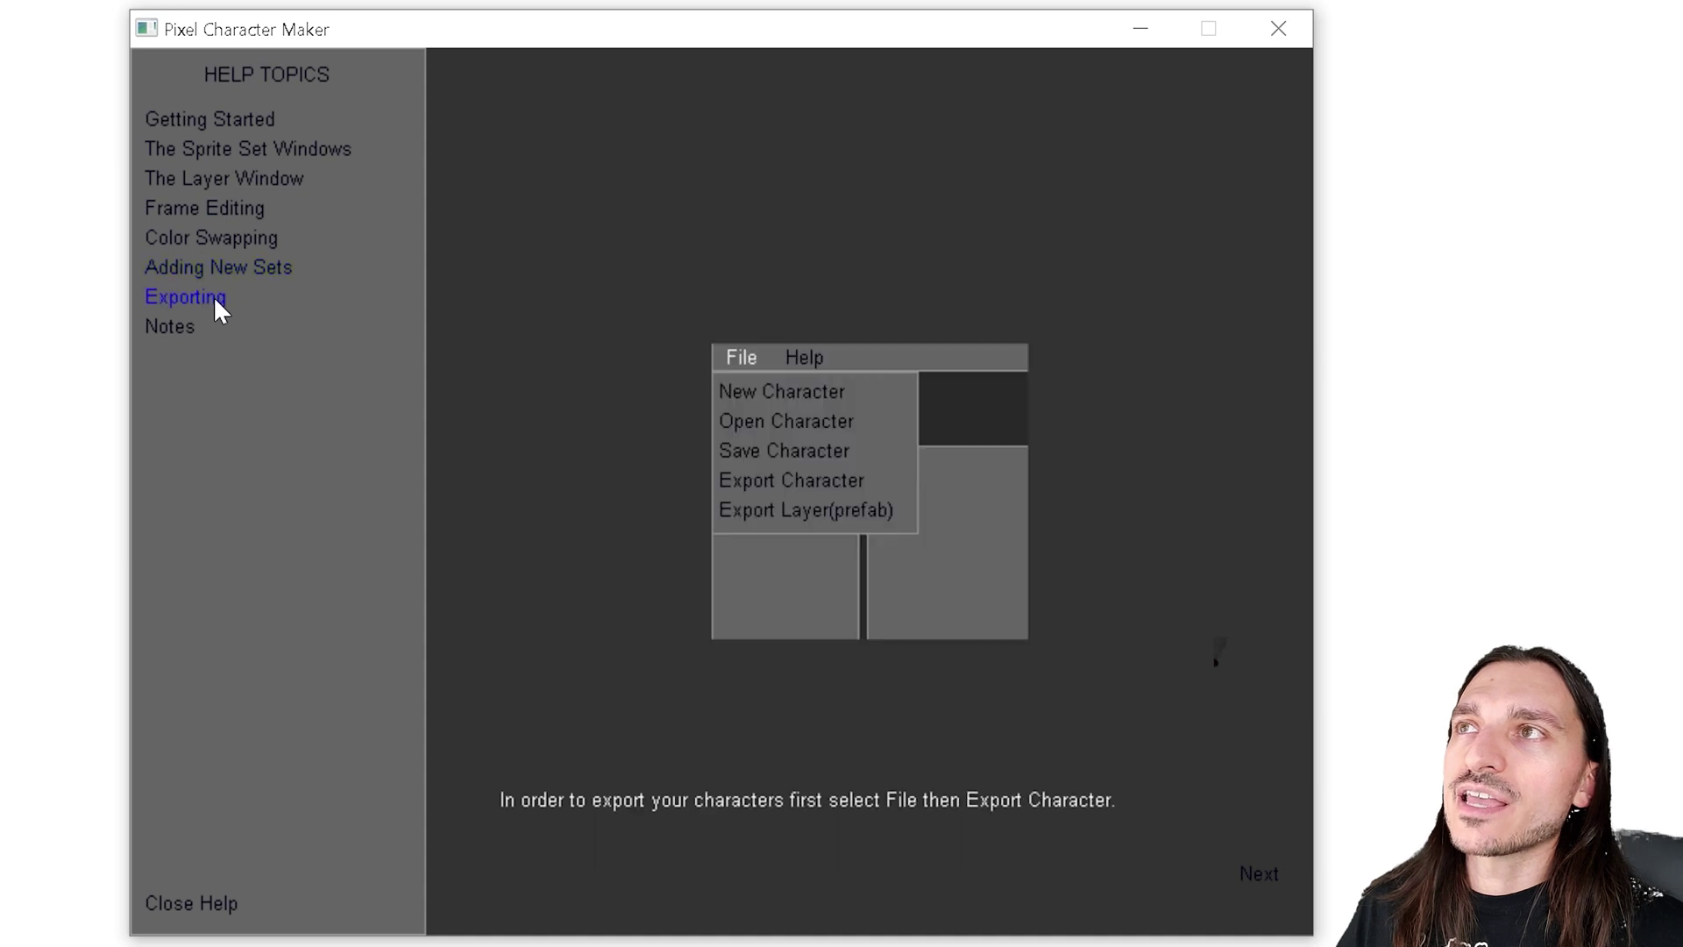
{"action": "left_click", "coordinate": [213, 905]}
{"action": "left_click", "coordinate": [158, 58]}
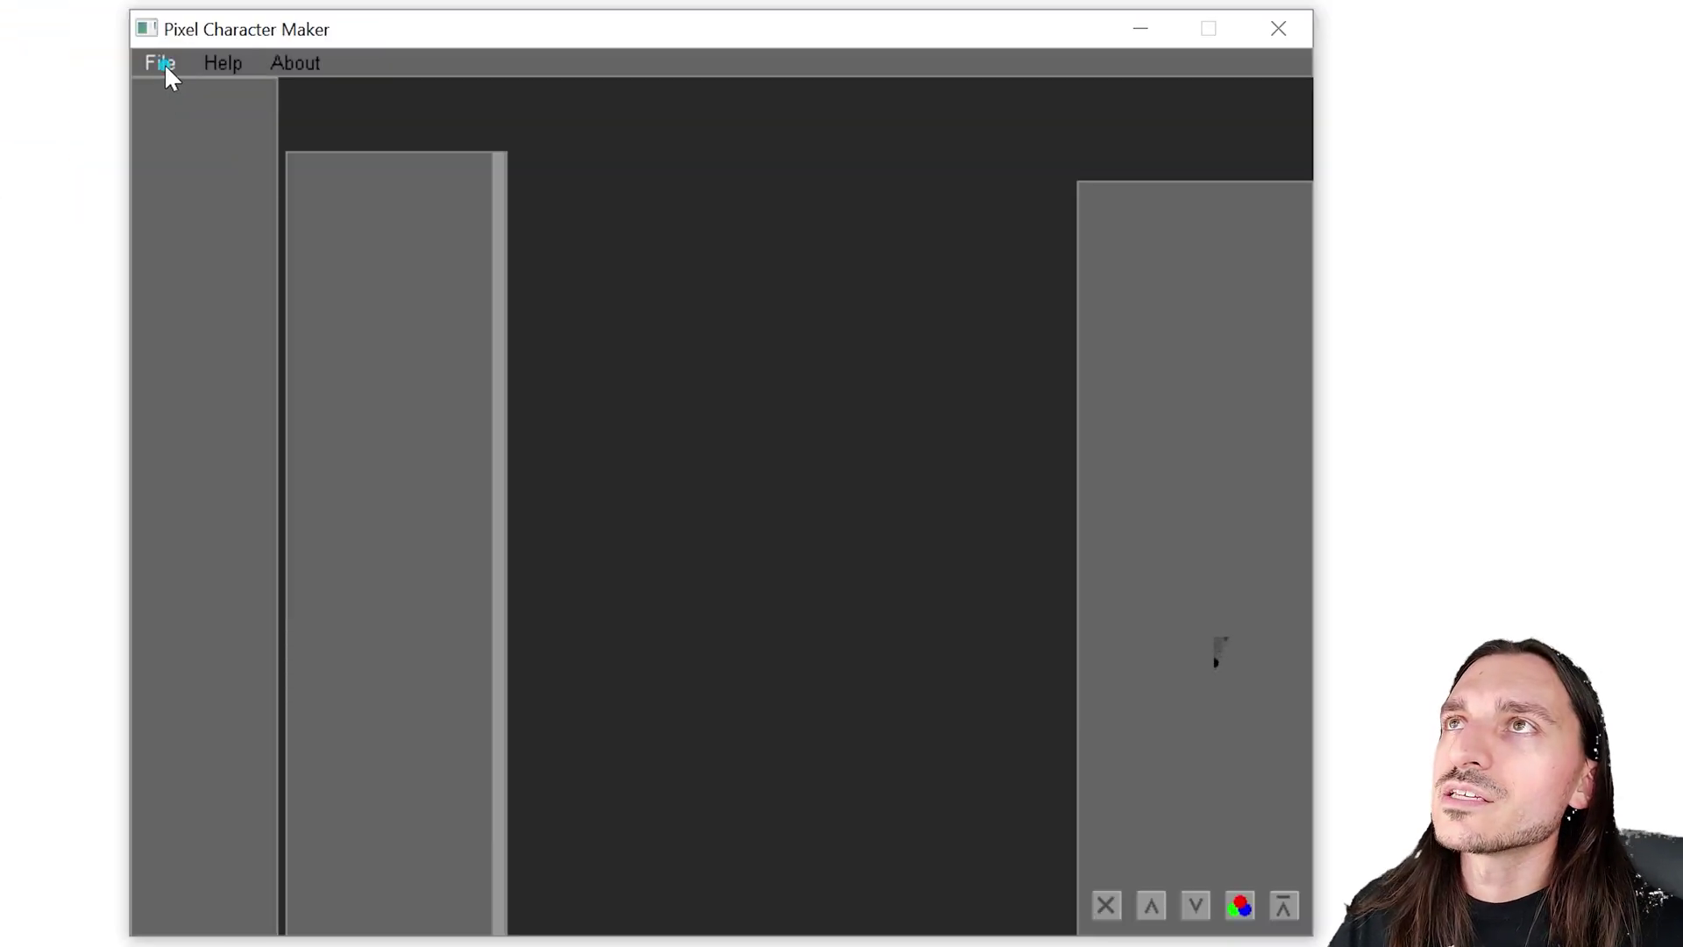
Start a new 32x48 character and browse the BackPacks, Bases, Beards, Ears, FemaleTops and Hair parts
{"action": "left_click", "coordinate": [165, 63]}
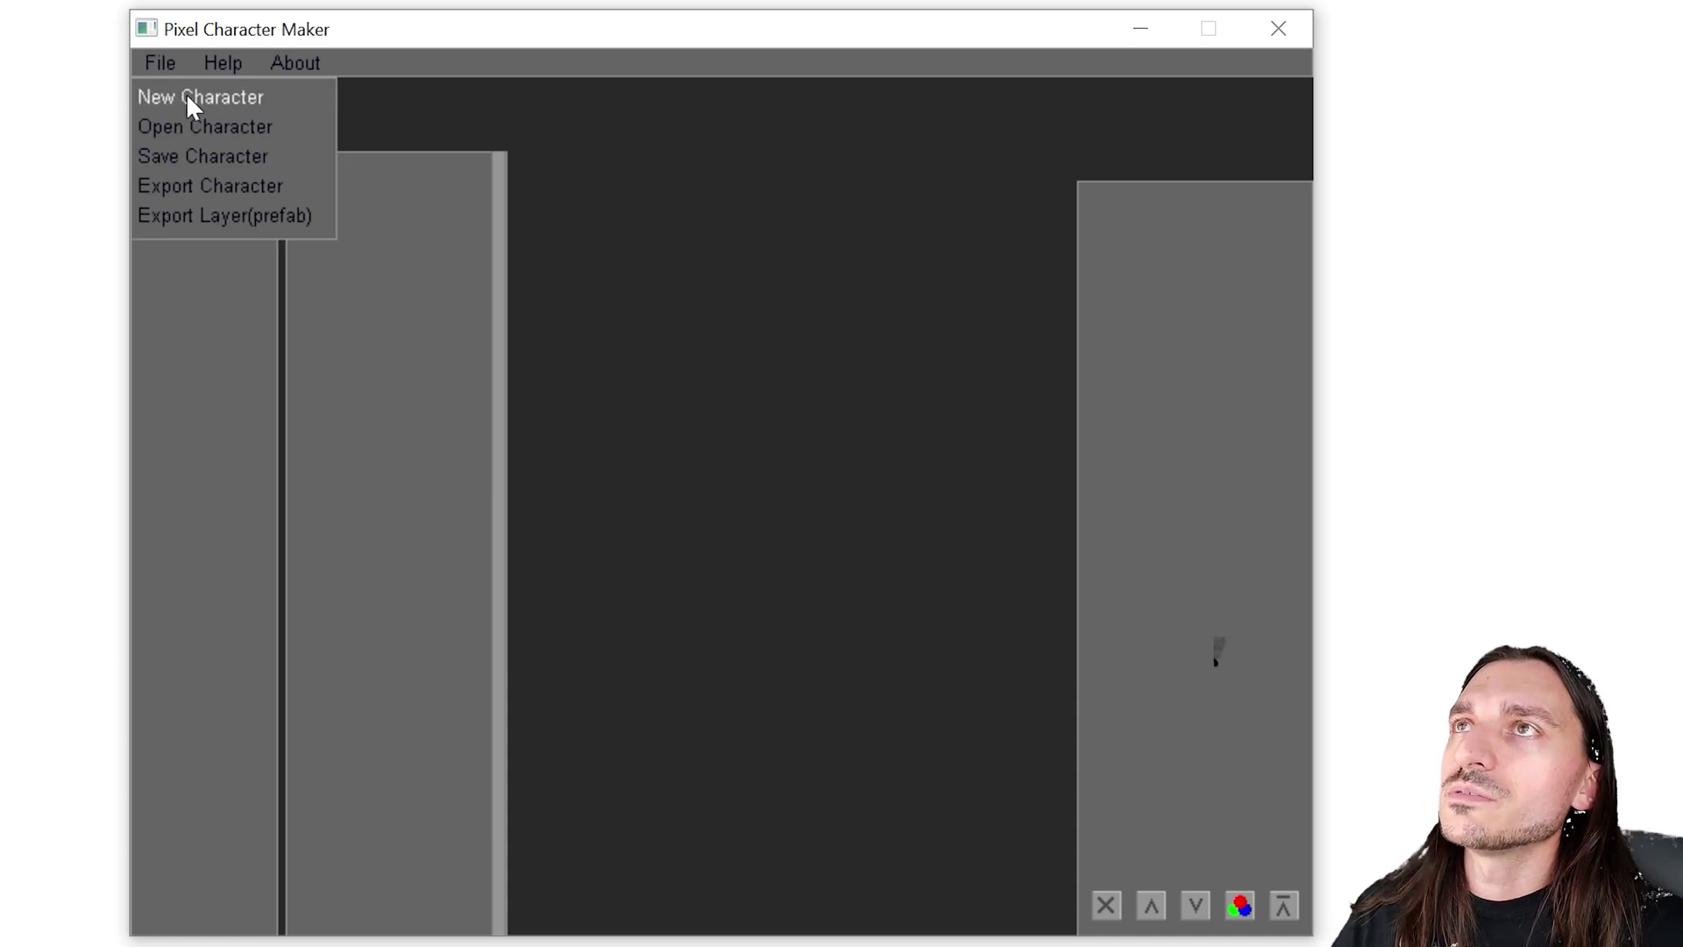
{"action": "left_click", "coordinate": [187, 97]}
{"action": "left_click", "coordinate": [579, 283]}
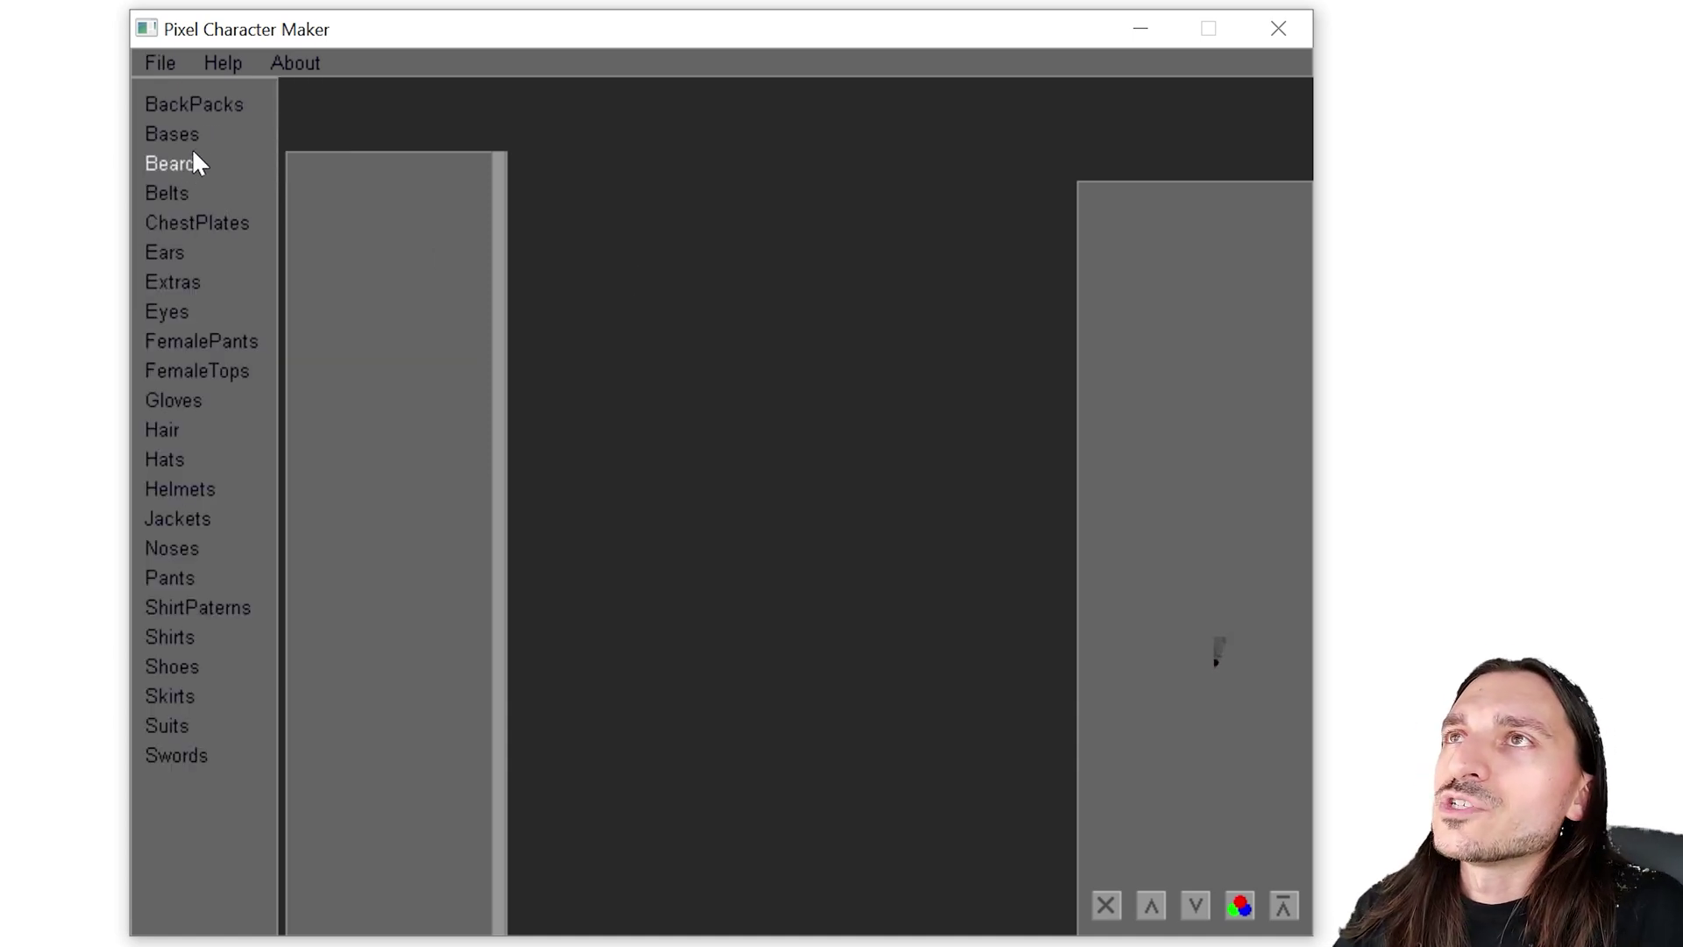
{"action": "left_click", "coordinate": [204, 109]}
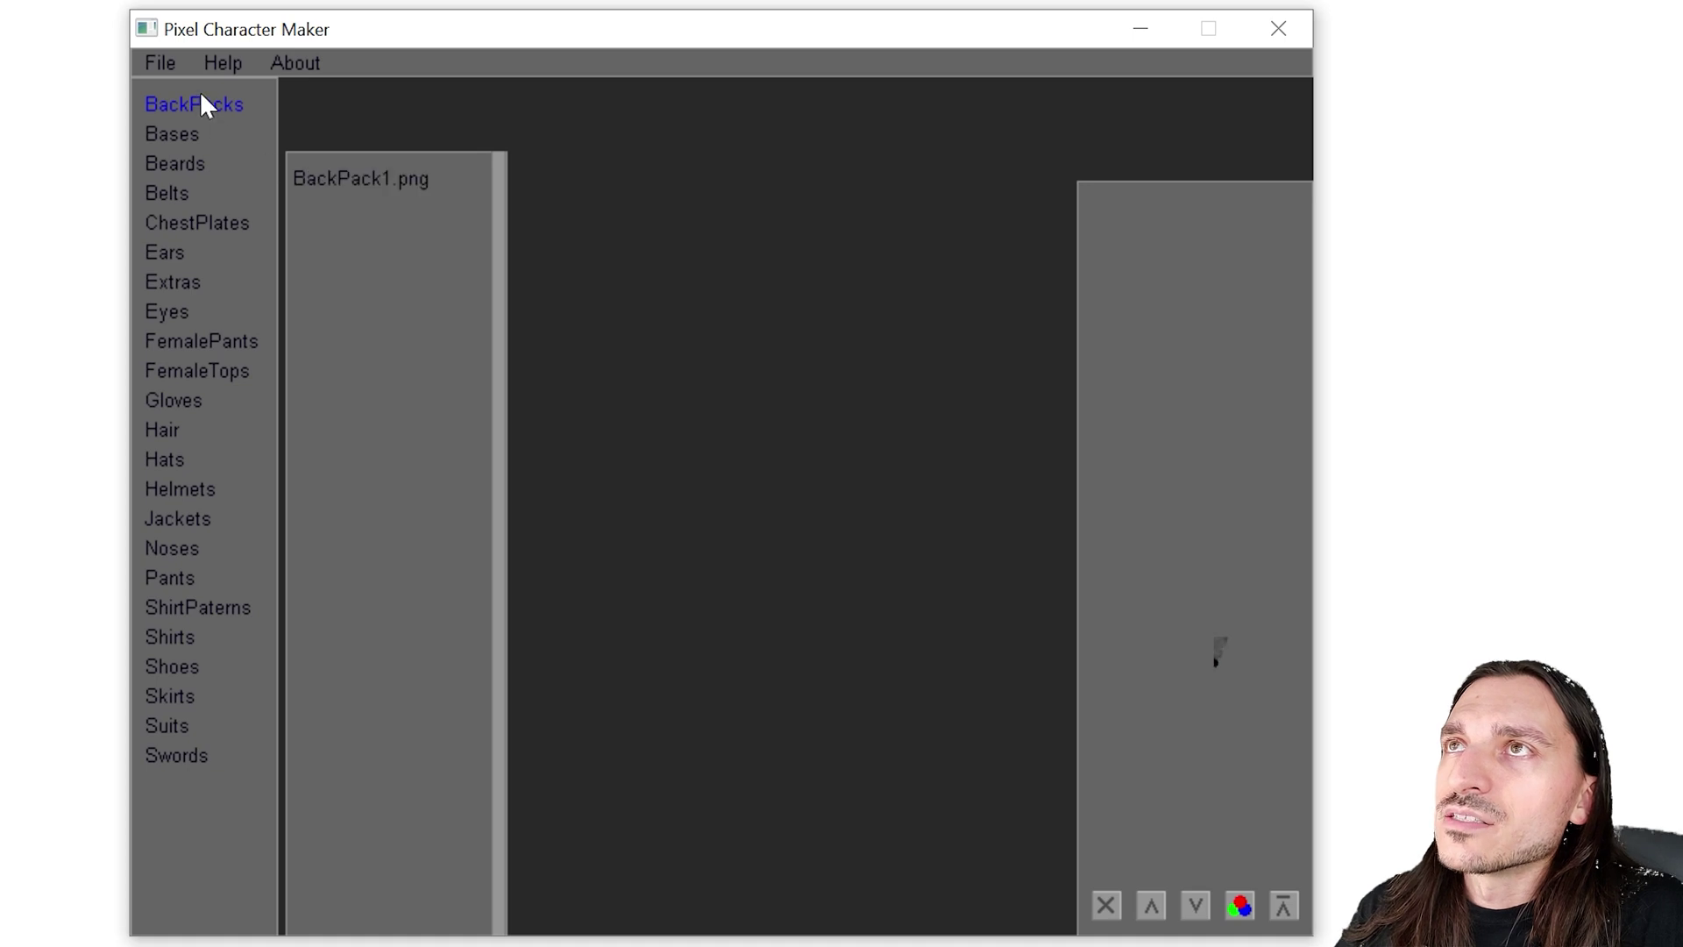
{"action": "left_click", "coordinate": [181, 131]}
{"action": "left_click", "coordinate": [176, 165]}
{"action": "left_click", "coordinate": [166, 253]}
{"action": "left_click", "coordinate": [195, 371]}
{"action": "left_click", "coordinate": [169, 429]}
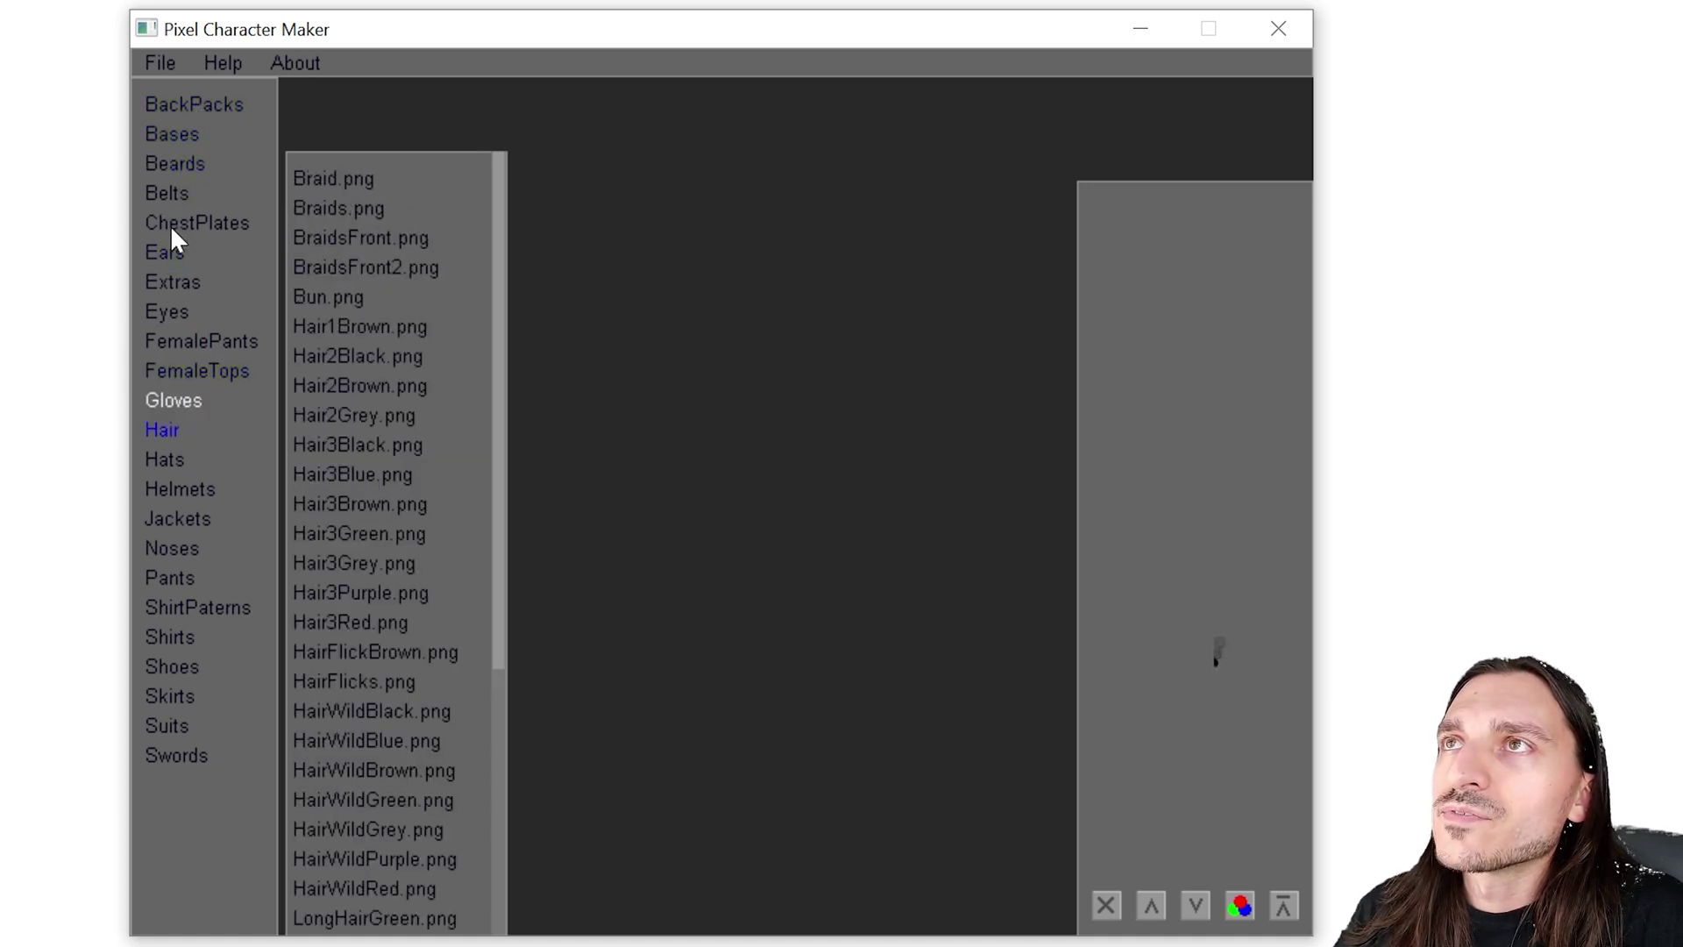
{"action": "left_click", "coordinate": [197, 105]}
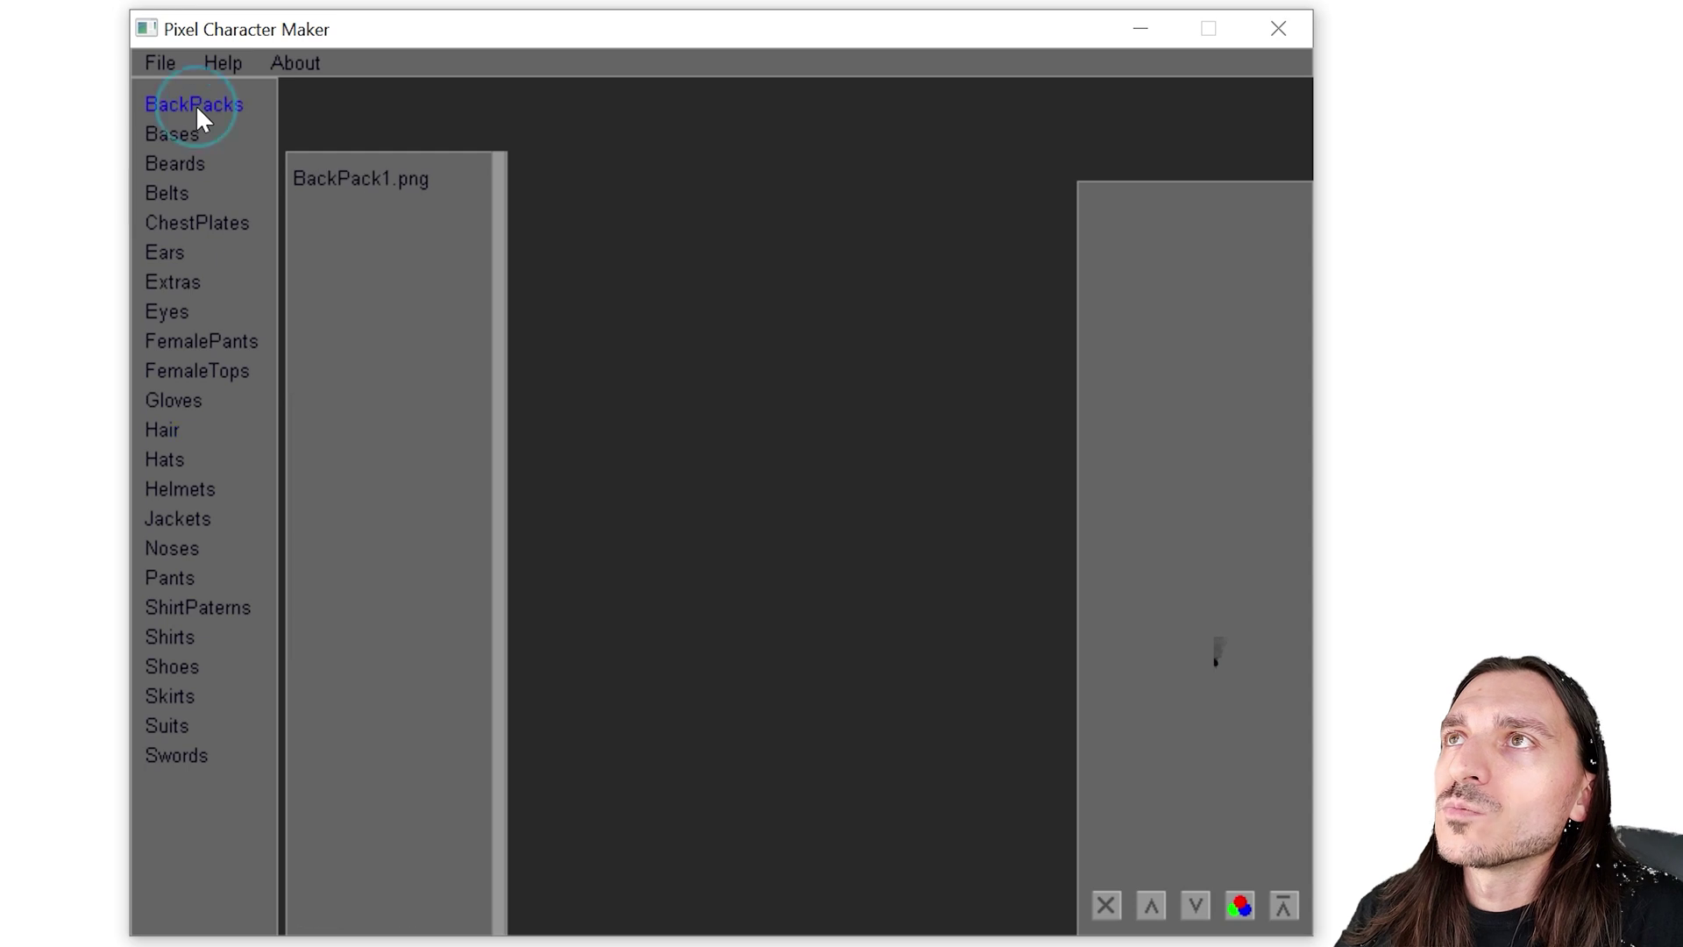
Add several BackPack1.png layers to the character
{"action": "left_click", "coordinate": [330, 178]}
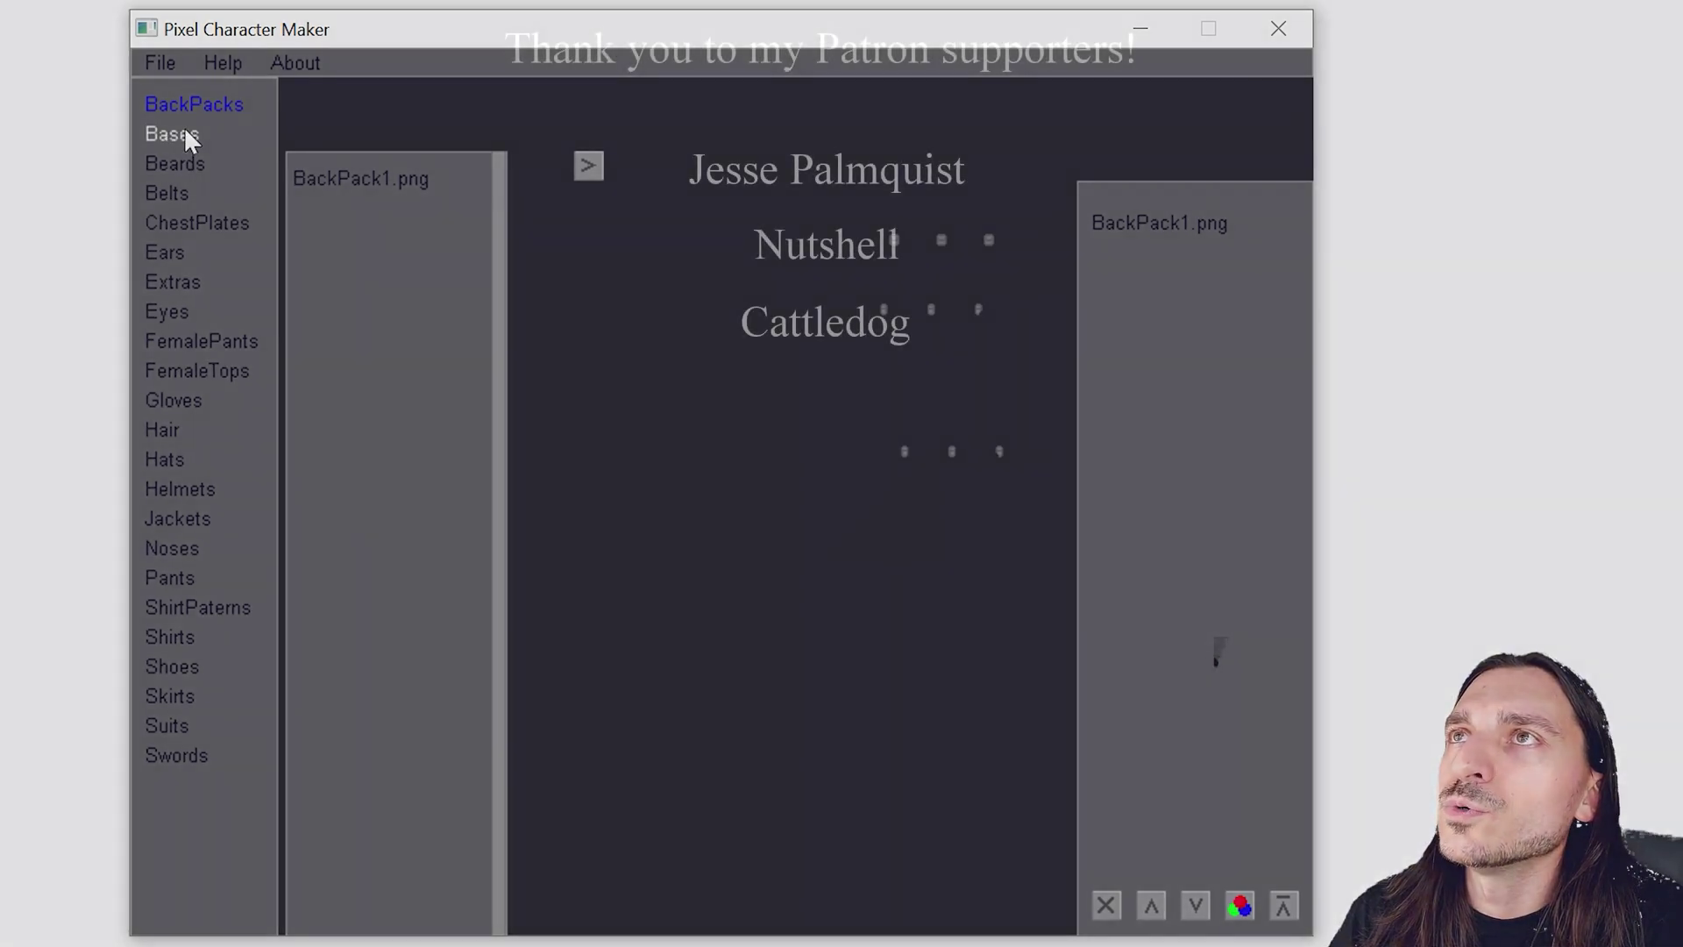
{"action": "left_click", "coordinate": [184, 133]}
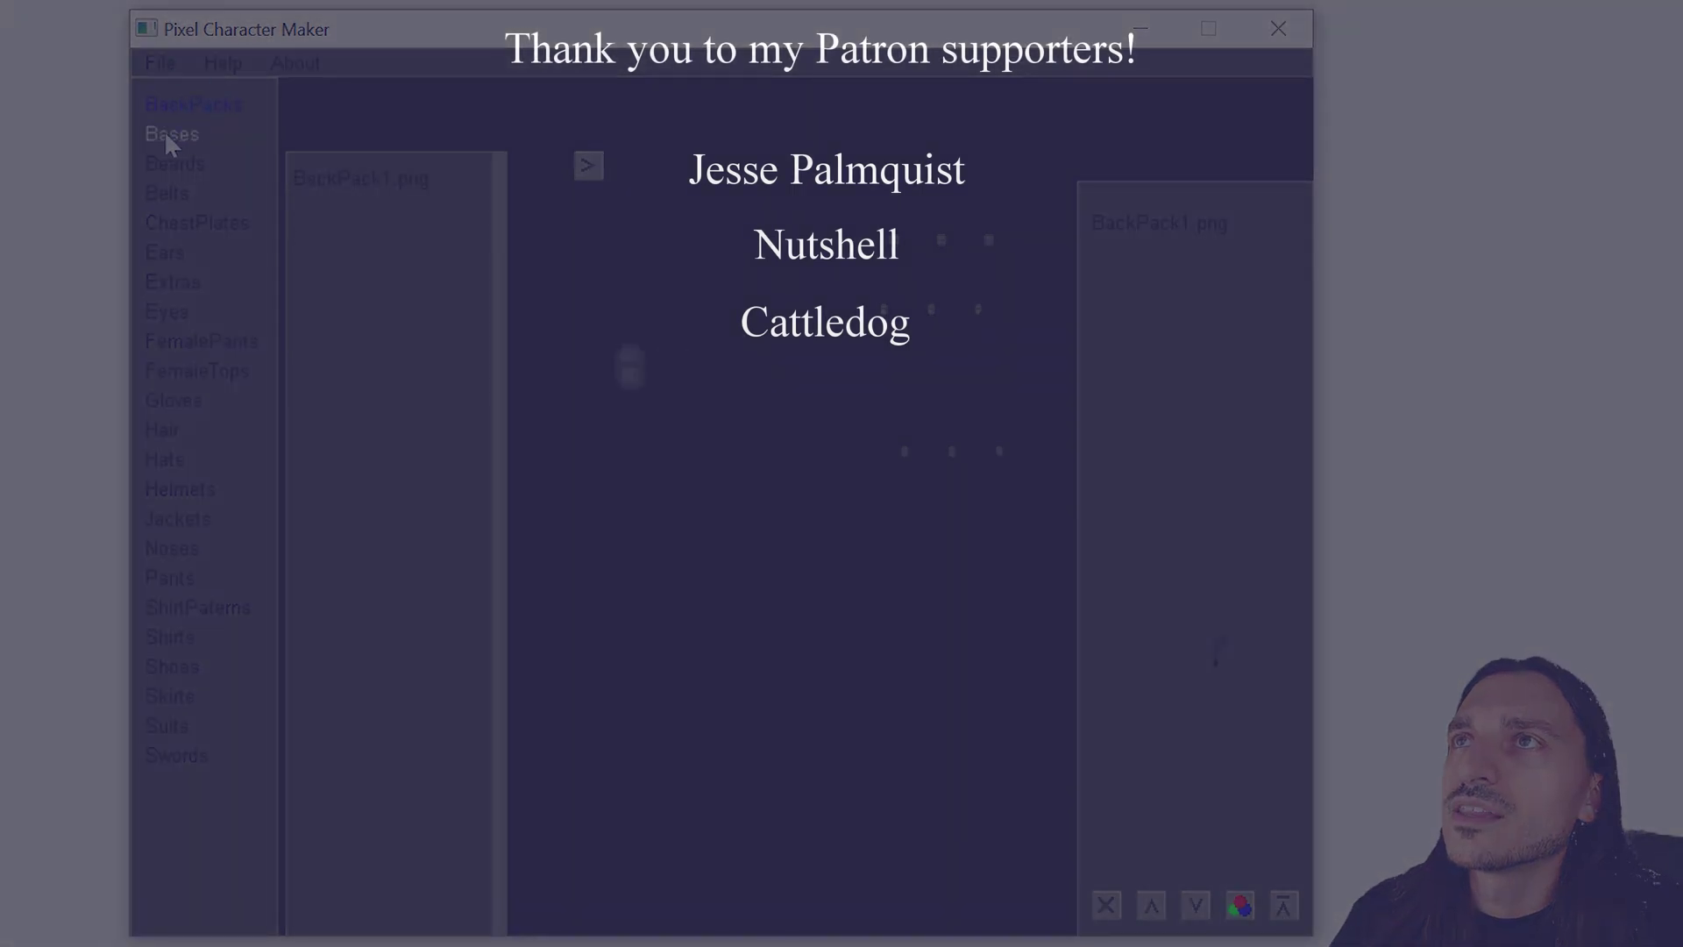
{"action": "left_click", "coordinate": [186, 134]}
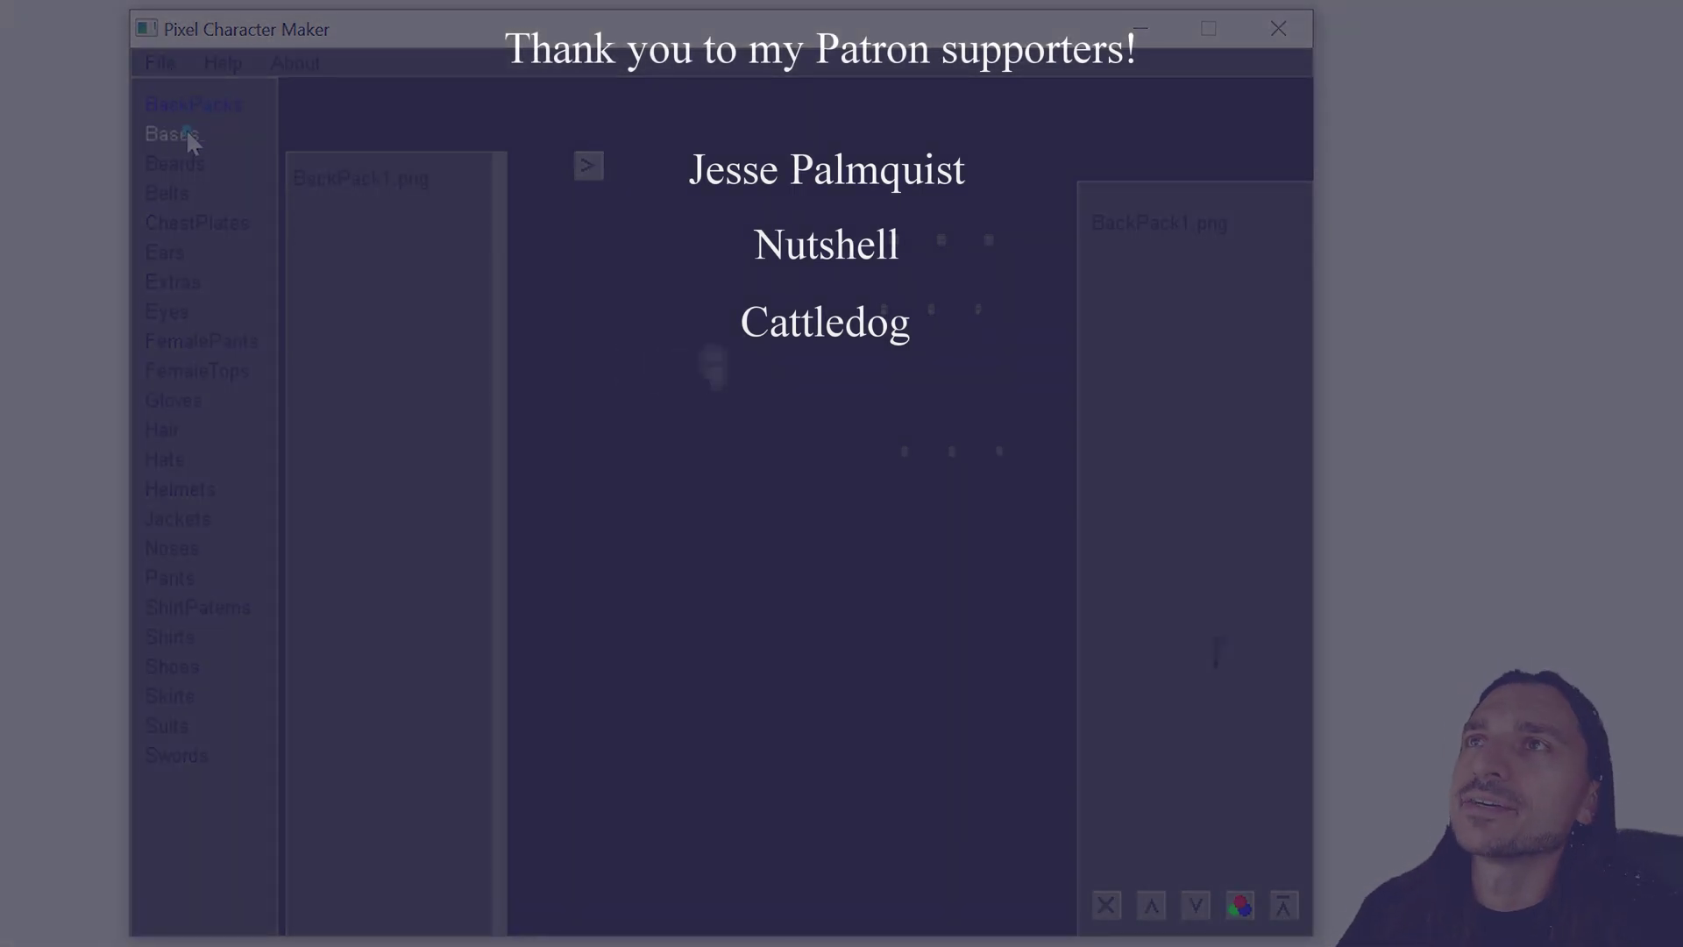
{"action": "left_click", "coordinate": [240, 107]}
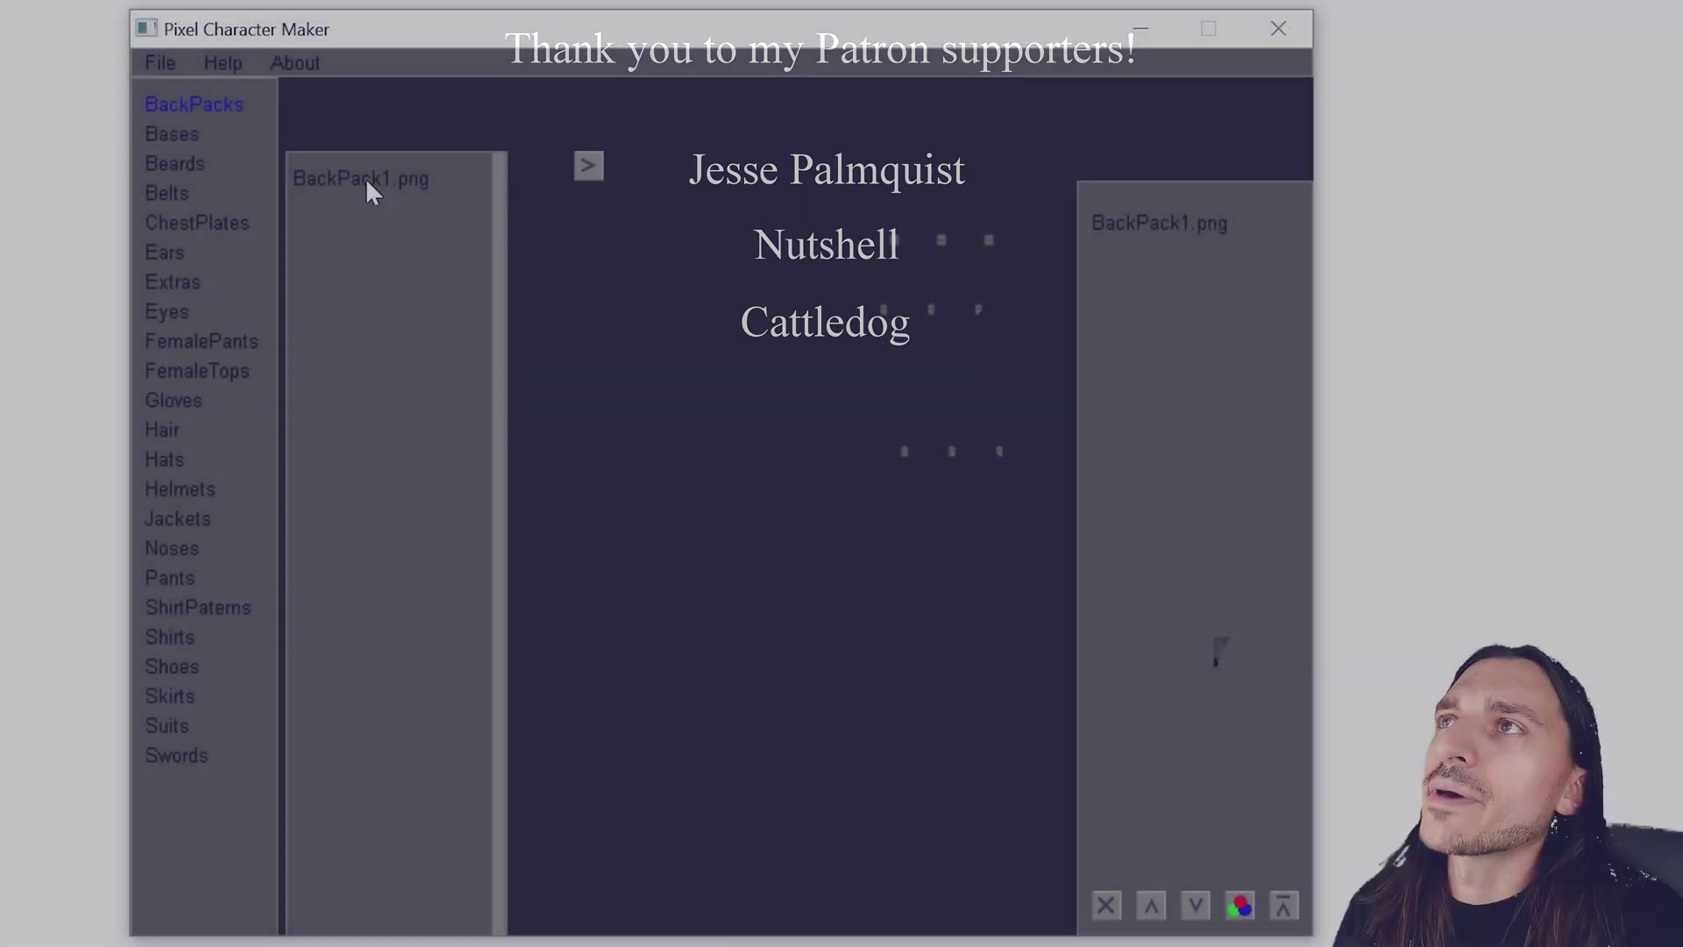
{"action": "left_click", "coordinate": [386, 177]}
{"action": "left_click", "coordinate": [1140, 254]}
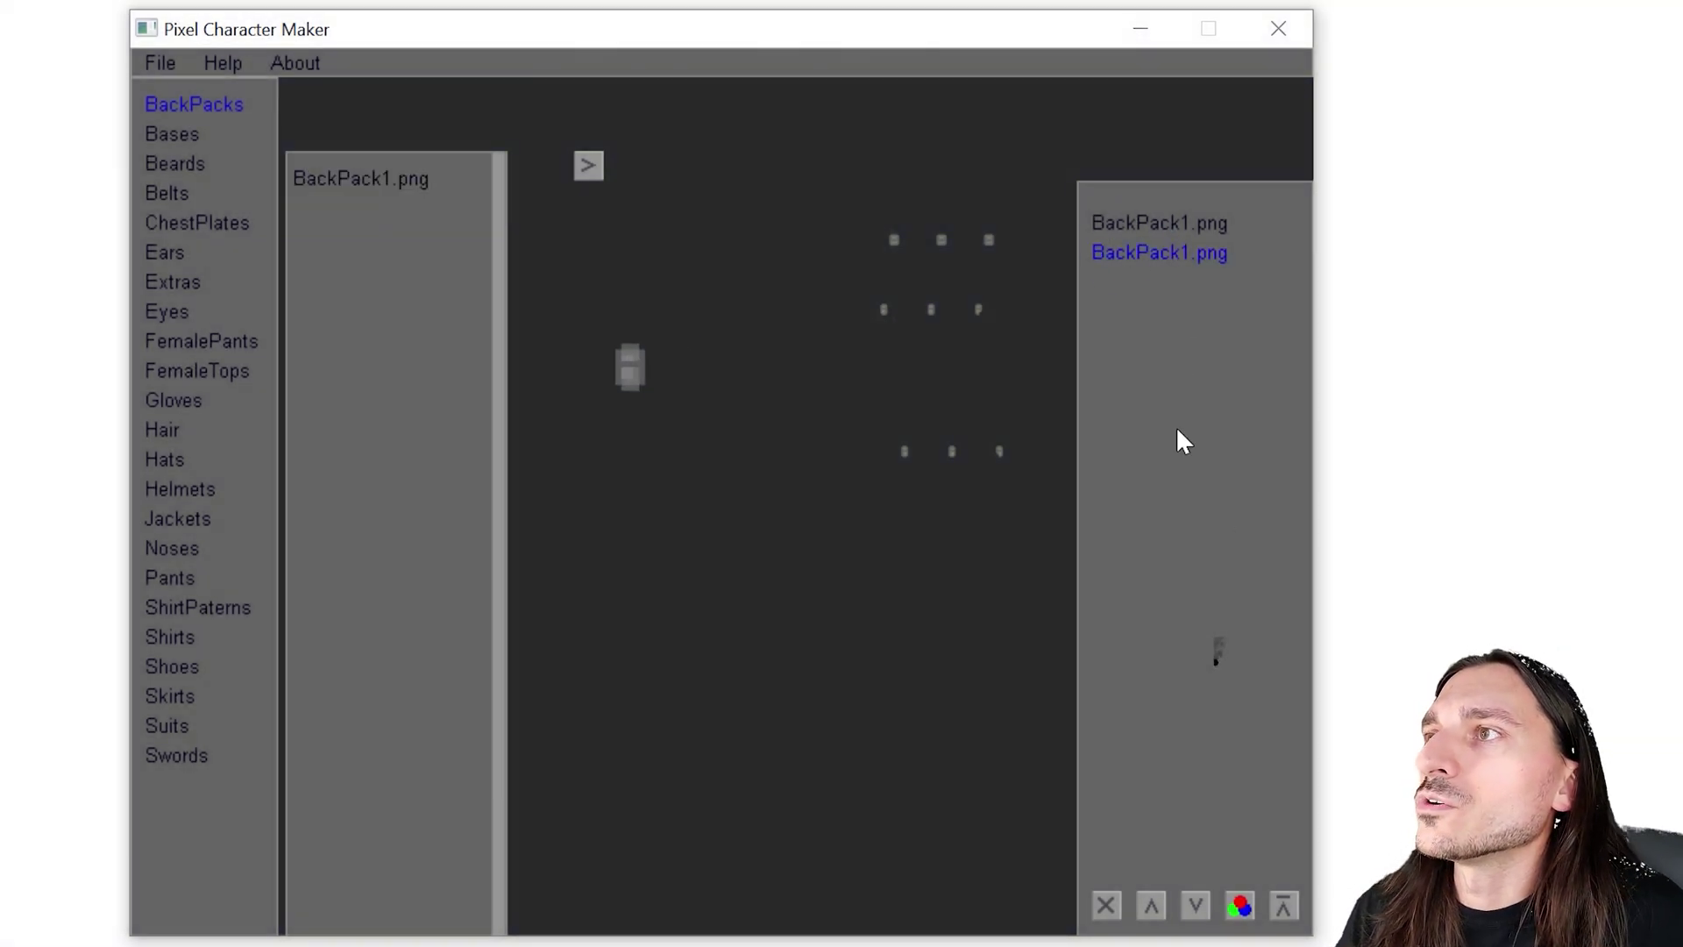
{"action": "left_click", "coordinate": [342, 173]}
{"action": "left_click", "coordinate": [345, 173]}
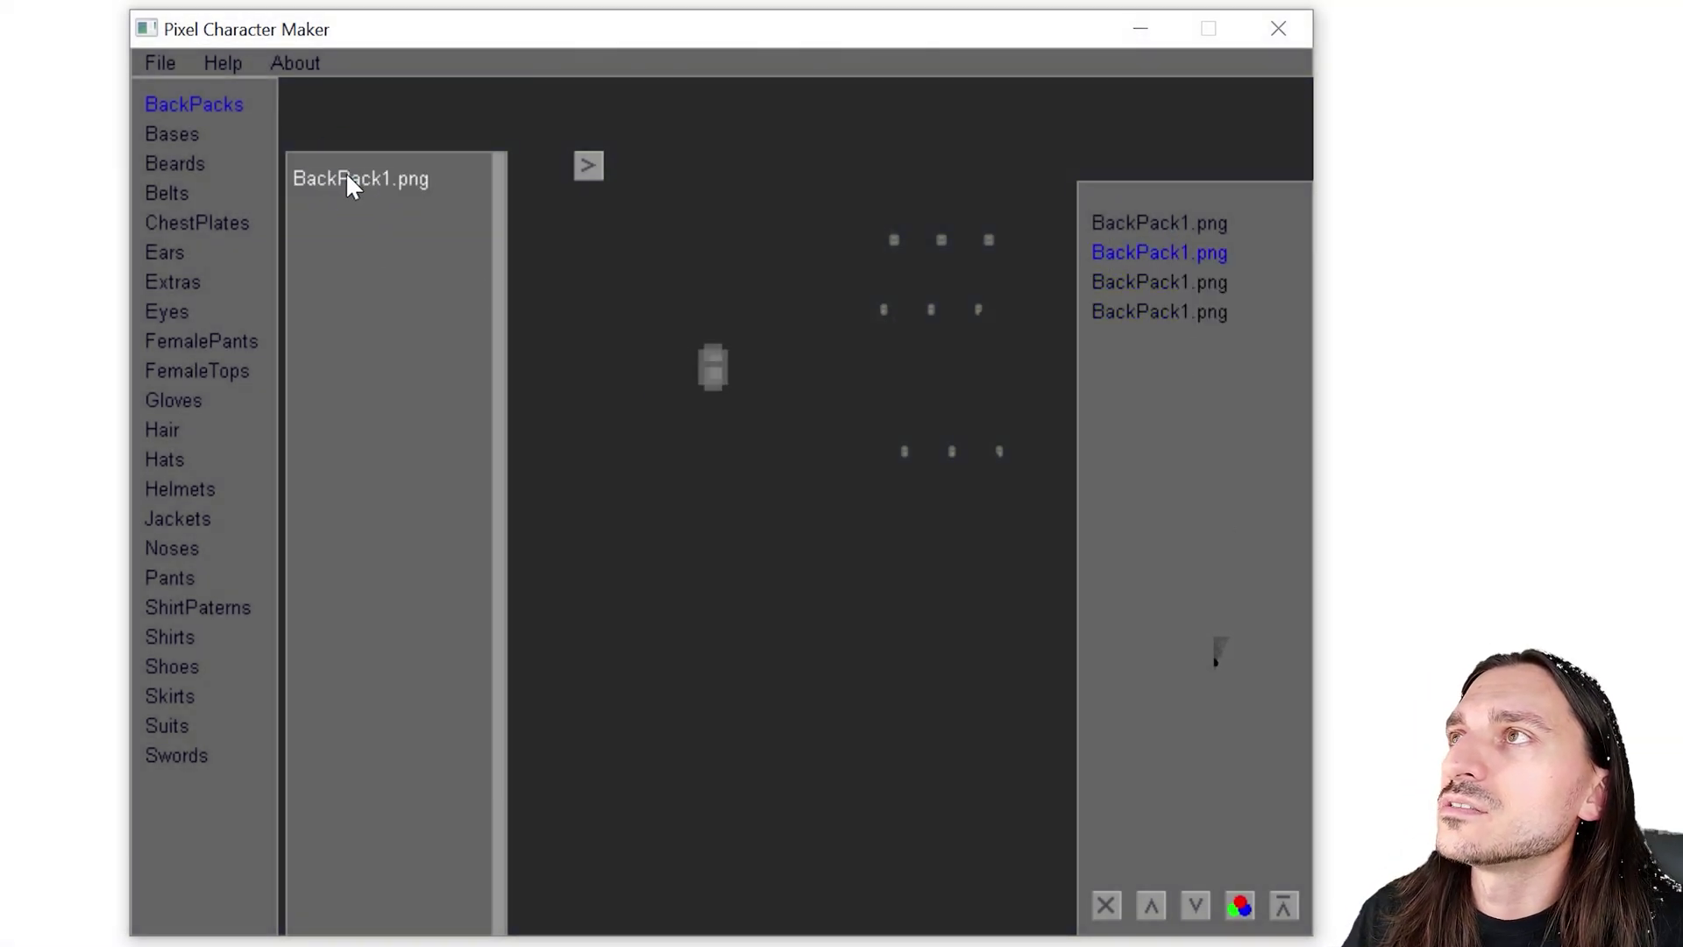
{"action": "left_click", "coordinate": [345, 173]}
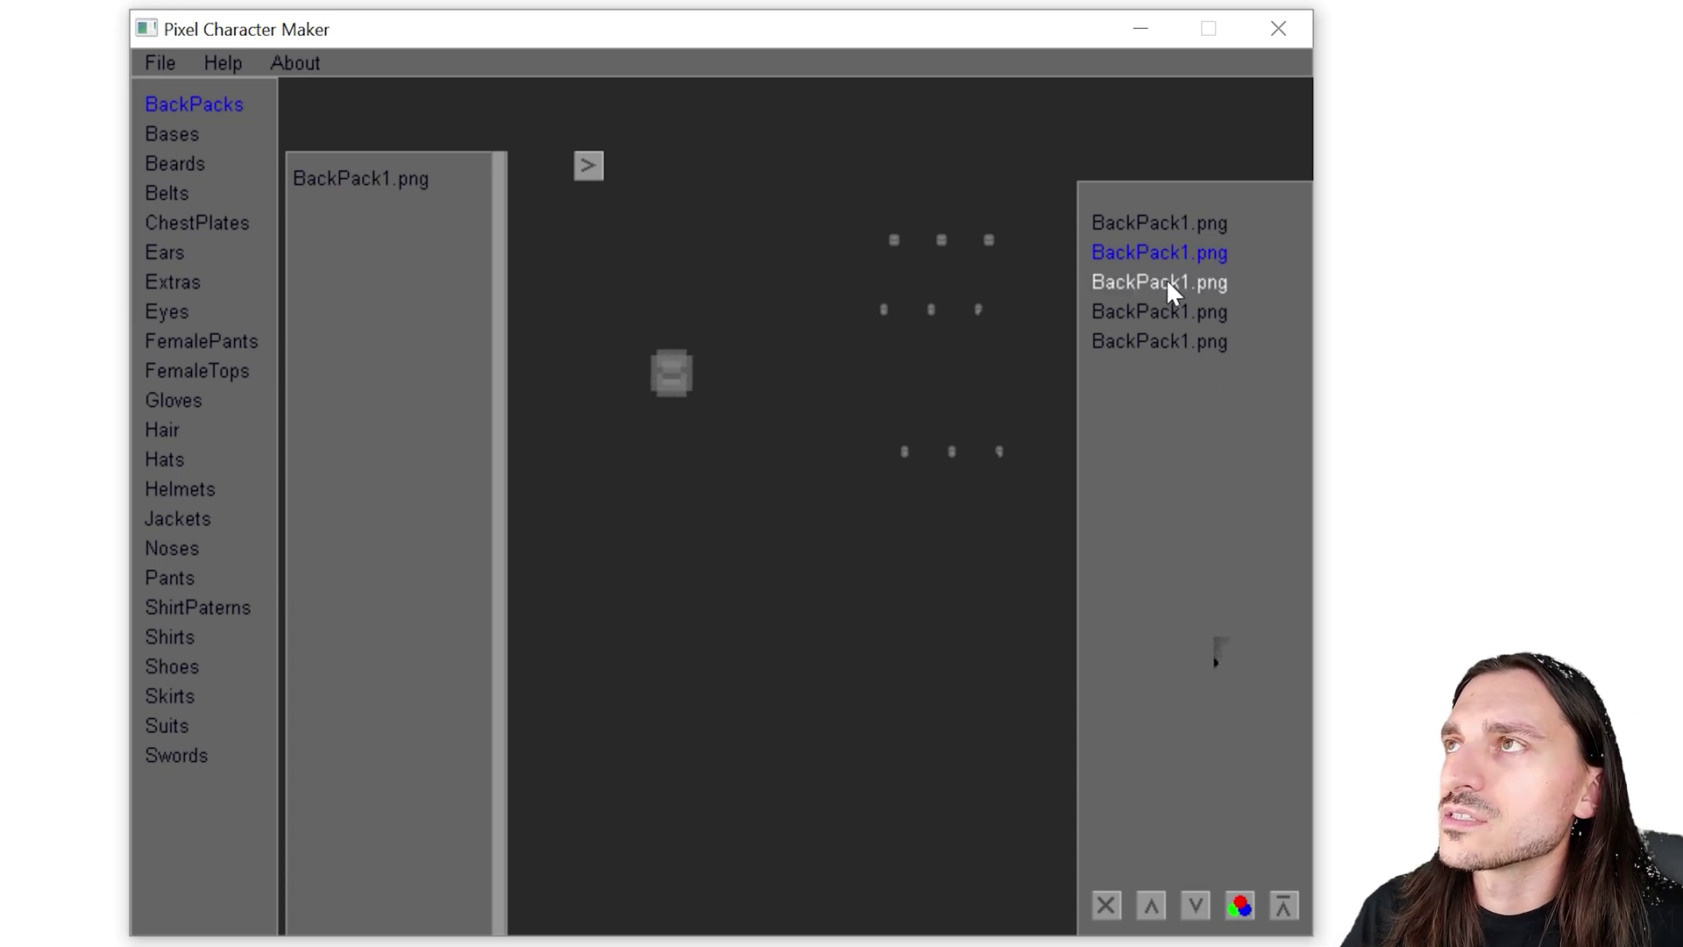
Delete the leftover BackPack1.png layers from the layer list
{"action": "left_click", "coordinate": [1180, 227]}
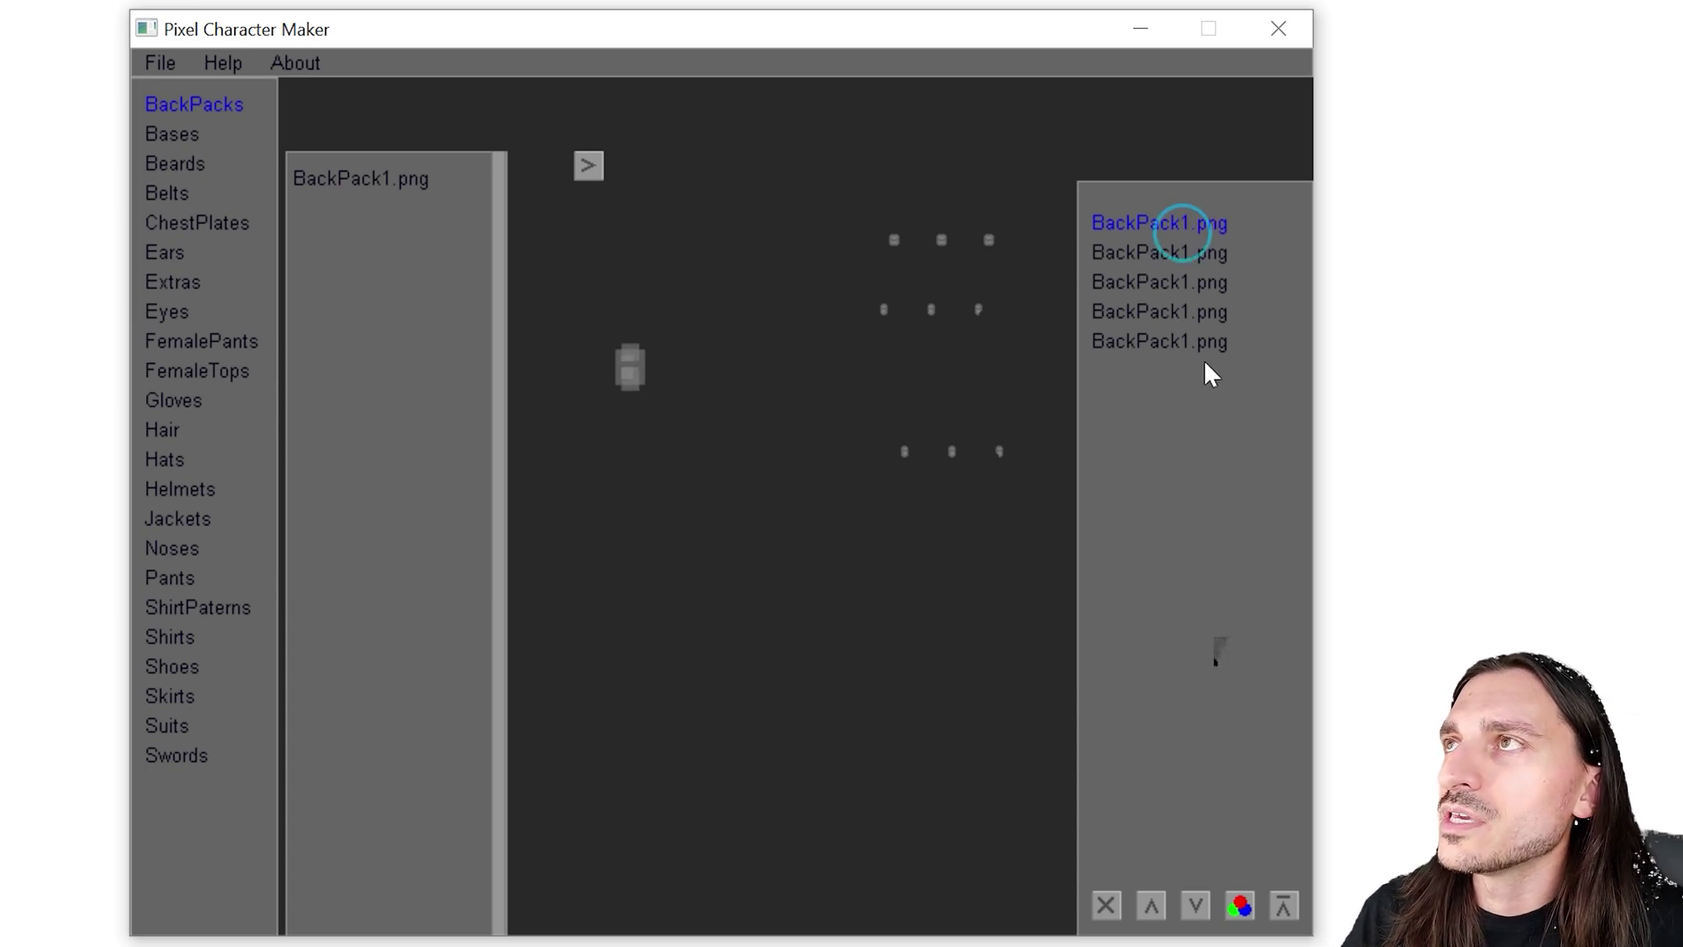
{"action": "left_click", "coordinate": [1106, 906]}
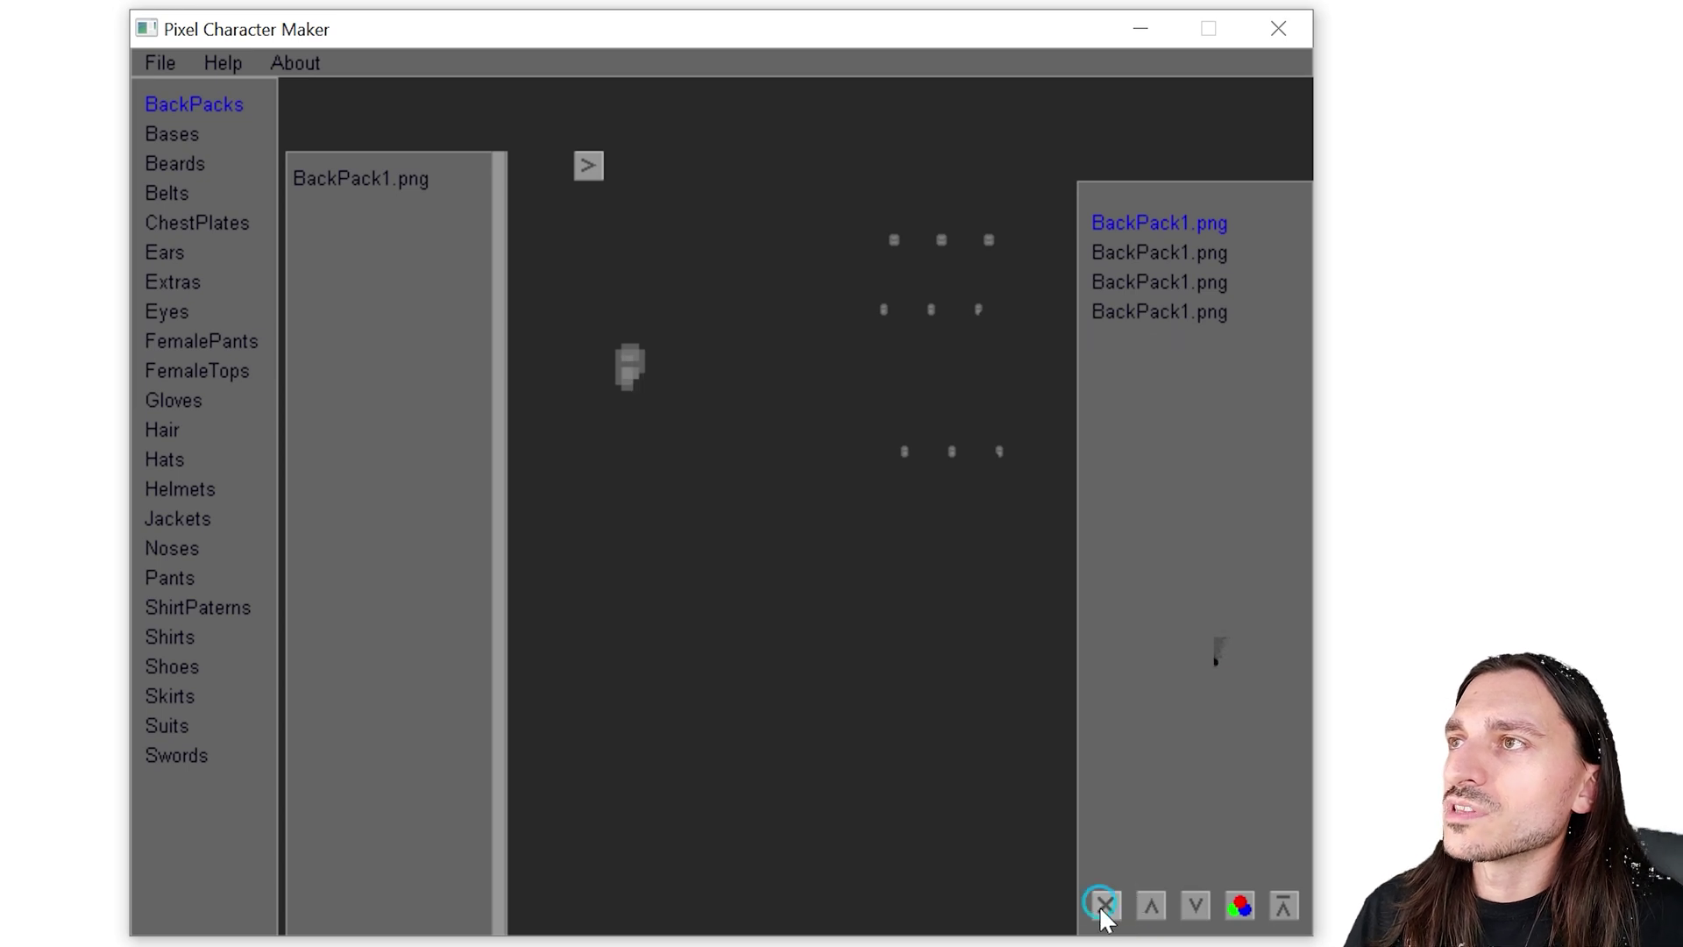
{"action": "left_click", "coordinate": [1105, 907]}
{"action": "left_click", "coordinate": [1105, 906]}
{"action": "left_click", "coordinate": [1105, 907]}
{"action": "left_click", "coordinate": [1105, 907]}
Stack six alternating FemaleBase1 and FemaleBase2 layers and open the colour-swap panel
{"action": "left_click", "coordinate": [172, 133]}
{"action": "left_click", "coordinate": [391, 178]}
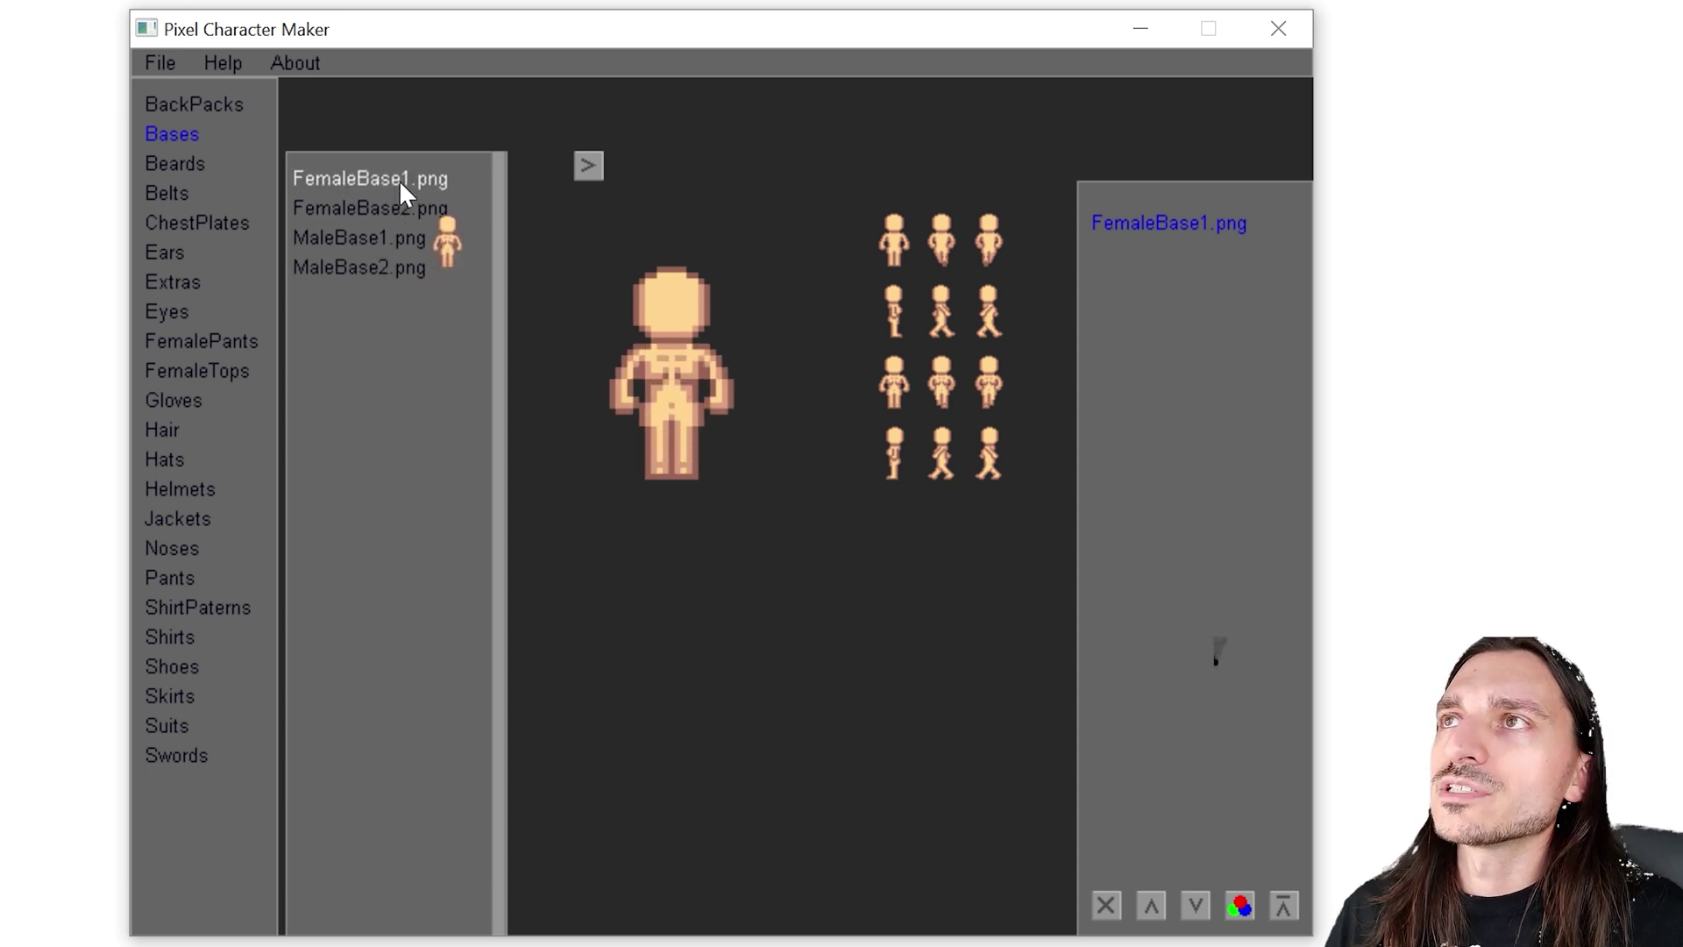
{"action": "left_click", "coordinate": [381, 210]}
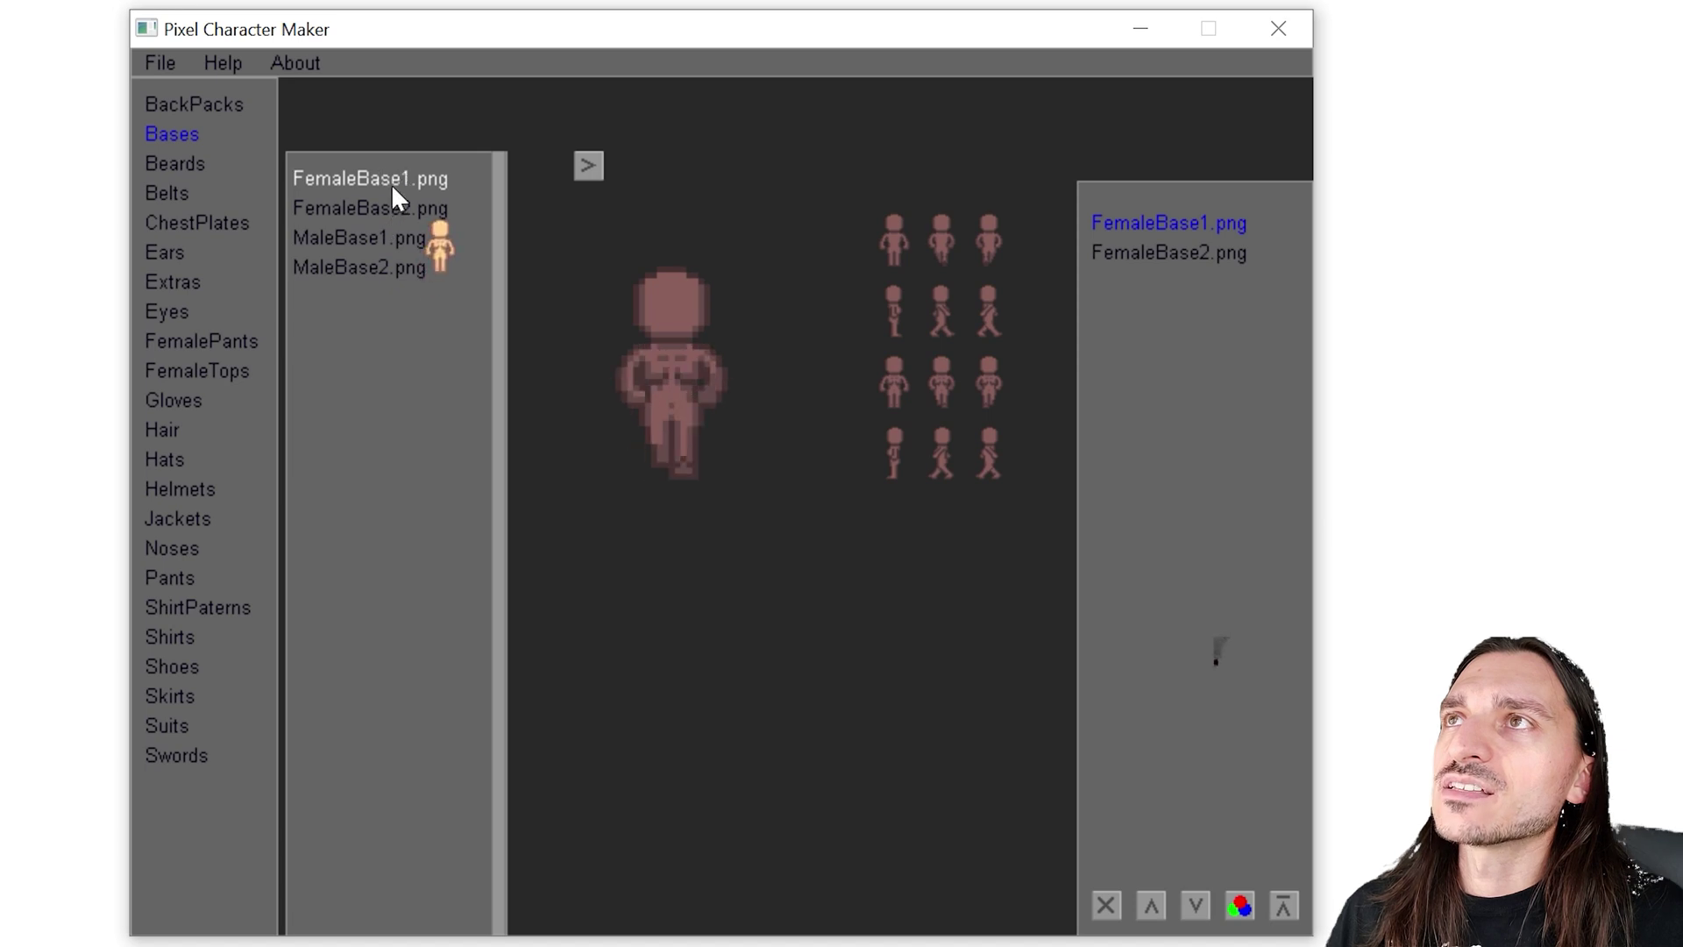
{"action": "left_click", "coordinate": [391, 182]}
{"action": "left_click", "coordinate": [387, 205]}
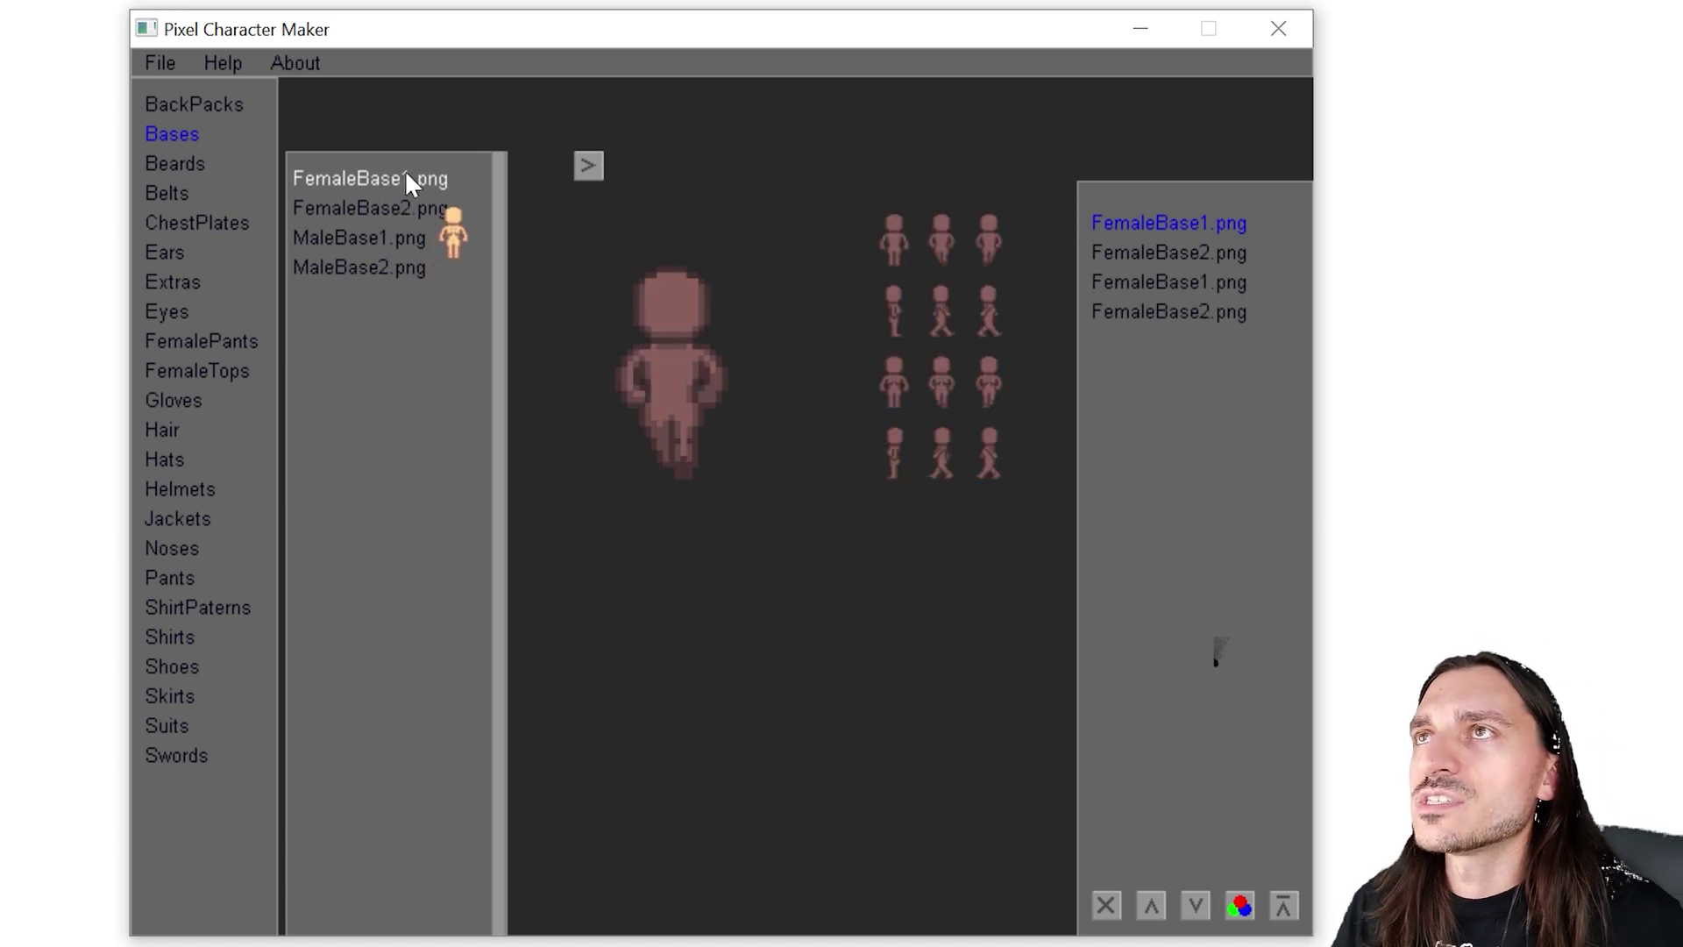
{"action": "left_click", "coordinate": [405, 172]}
{"action": "left_click", "coordinate": [402, 204]}
{"action": "left_click", "coordinate": [1239, 905]}
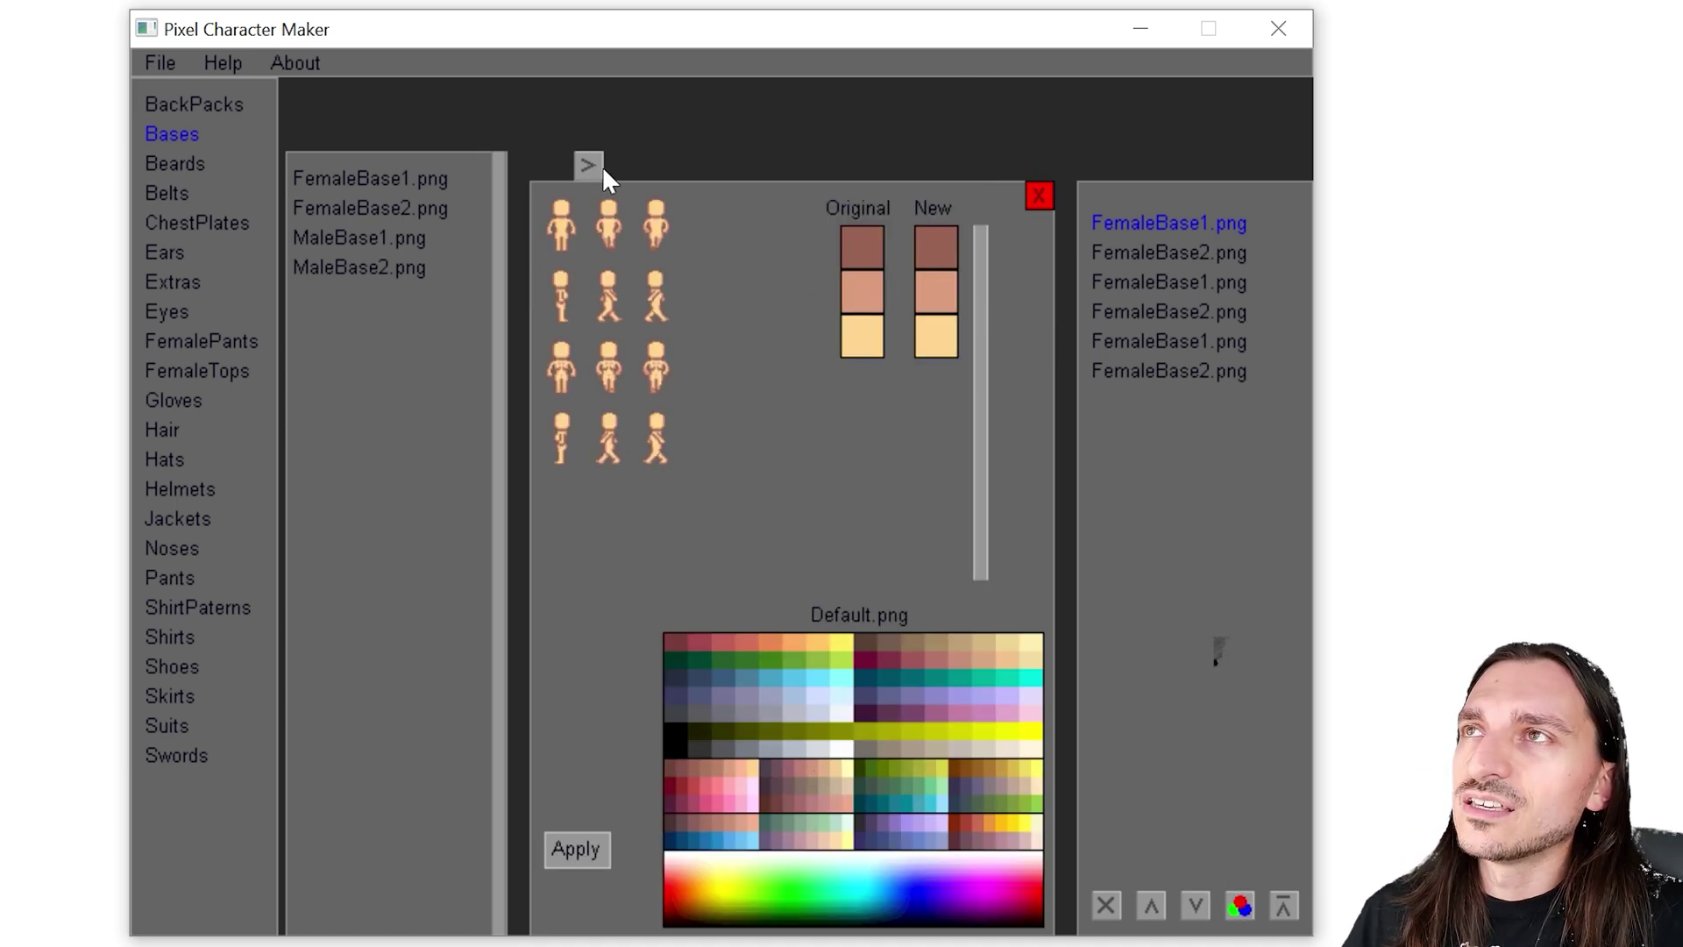
Try a dark brown middle shade on the female base and apply it
{"action": "left_click", "coordinate": [880, 702]}
{"action": "left_click", "coordinate": [938, 288]}
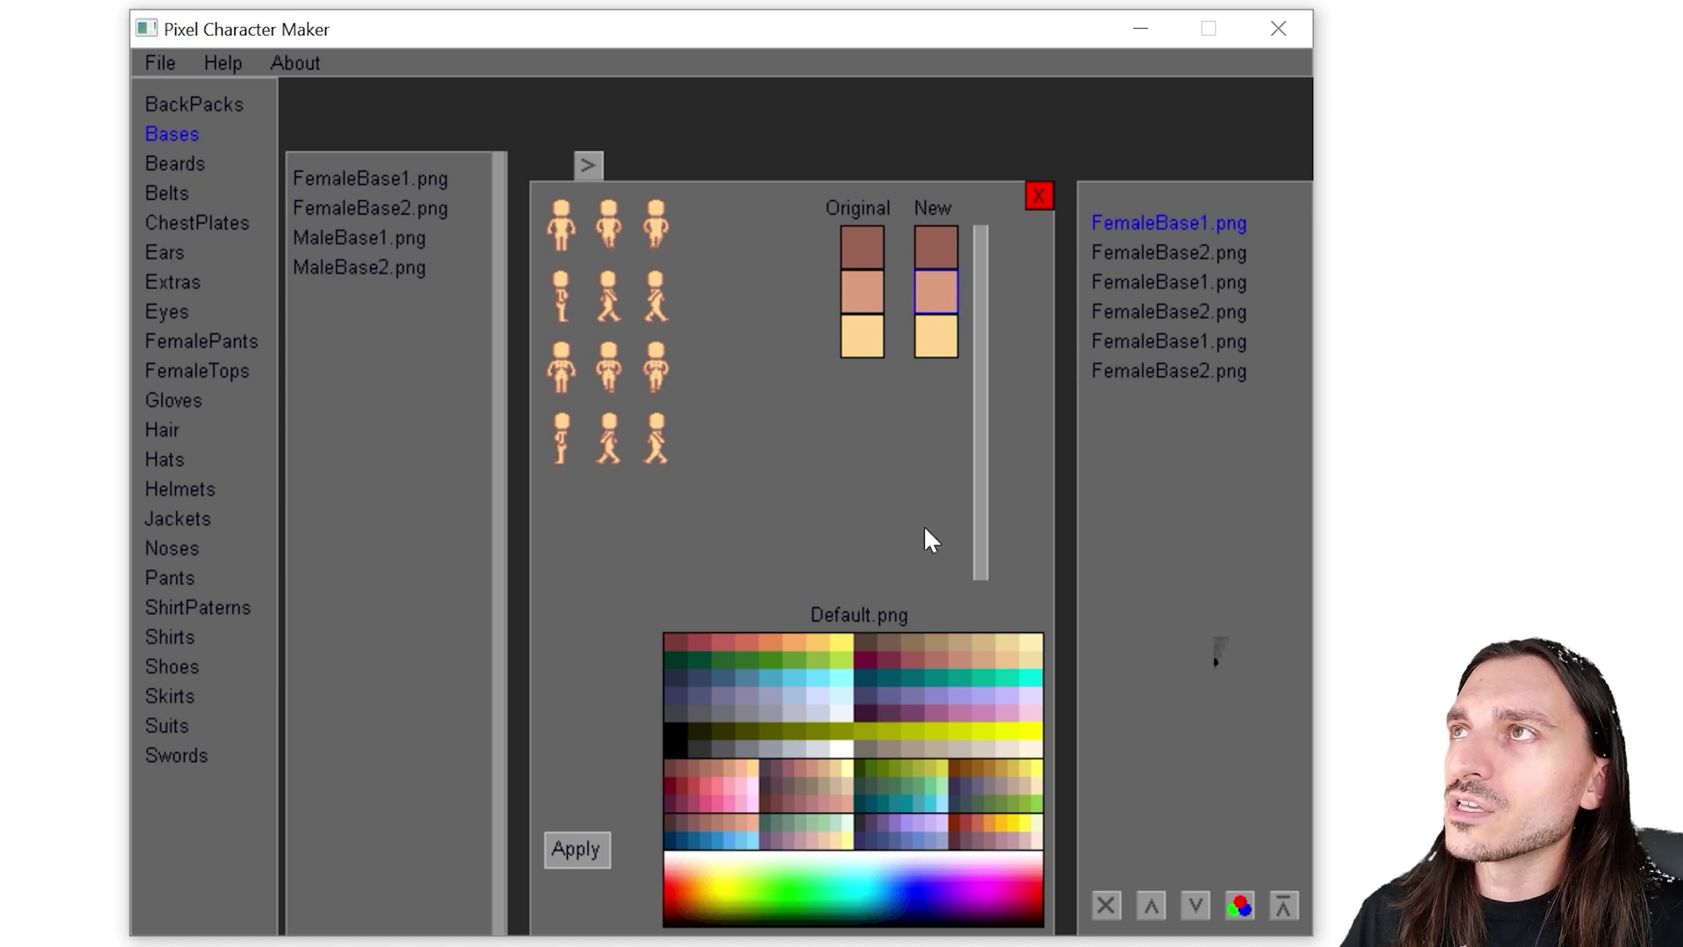
{"action": "left_click", "coordinate": [854, 696]}
{"action": "left_click", "coordinate": [935, 245]}
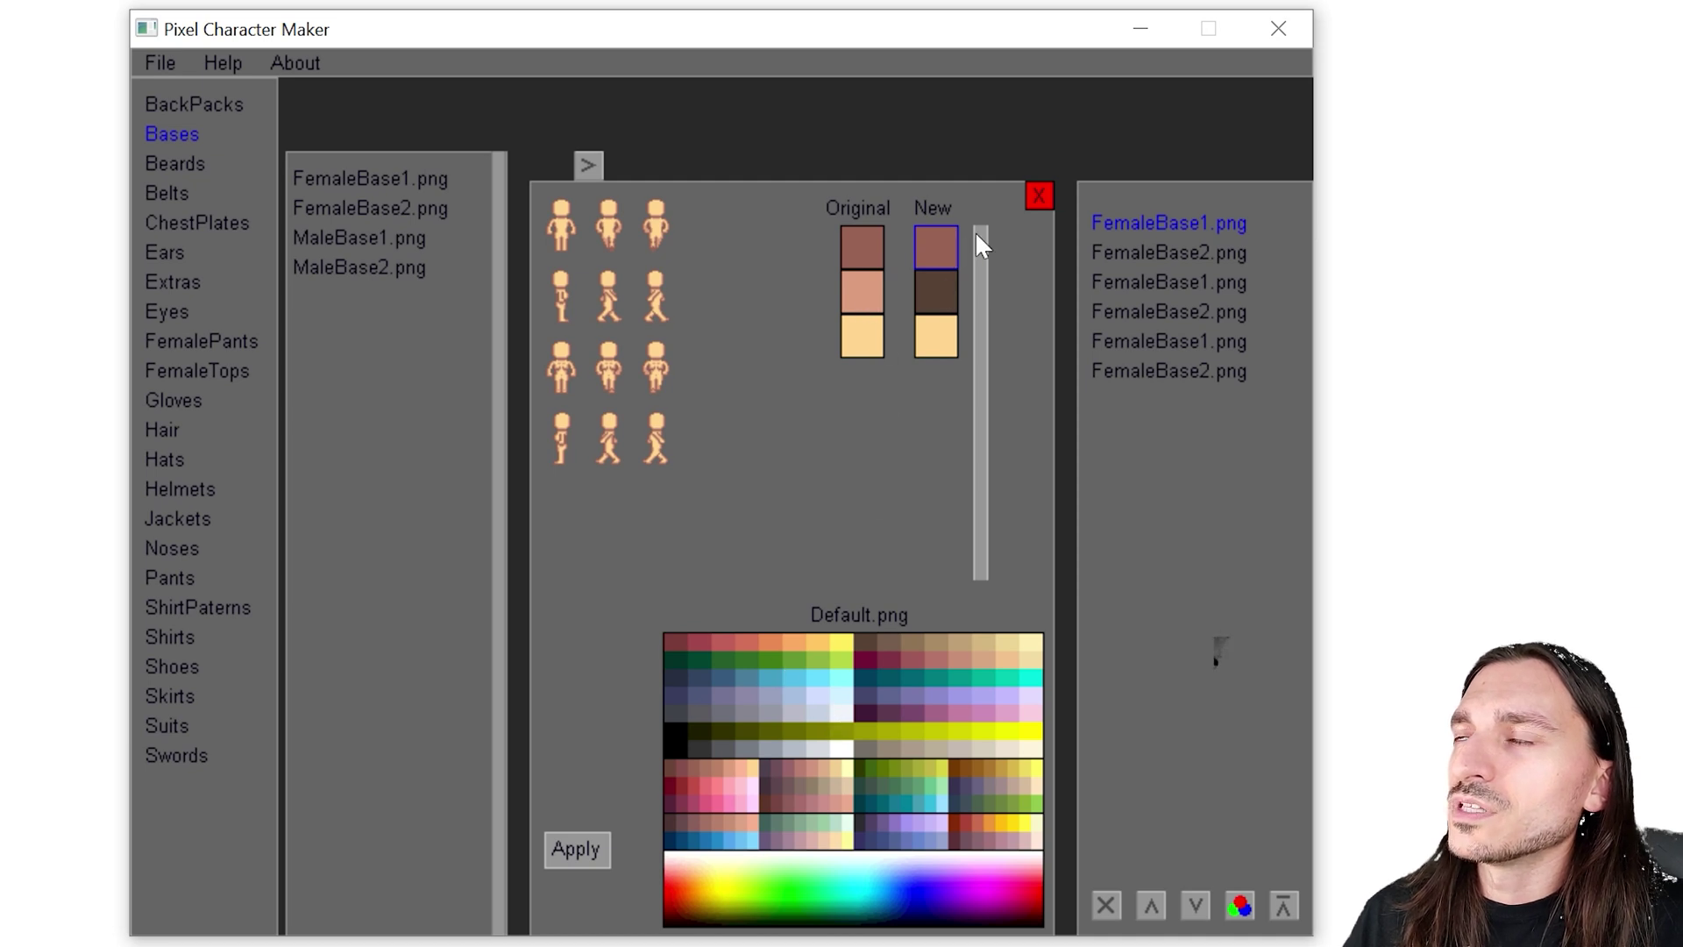
{"action": "left_click", "coordinate": [581, 854]}
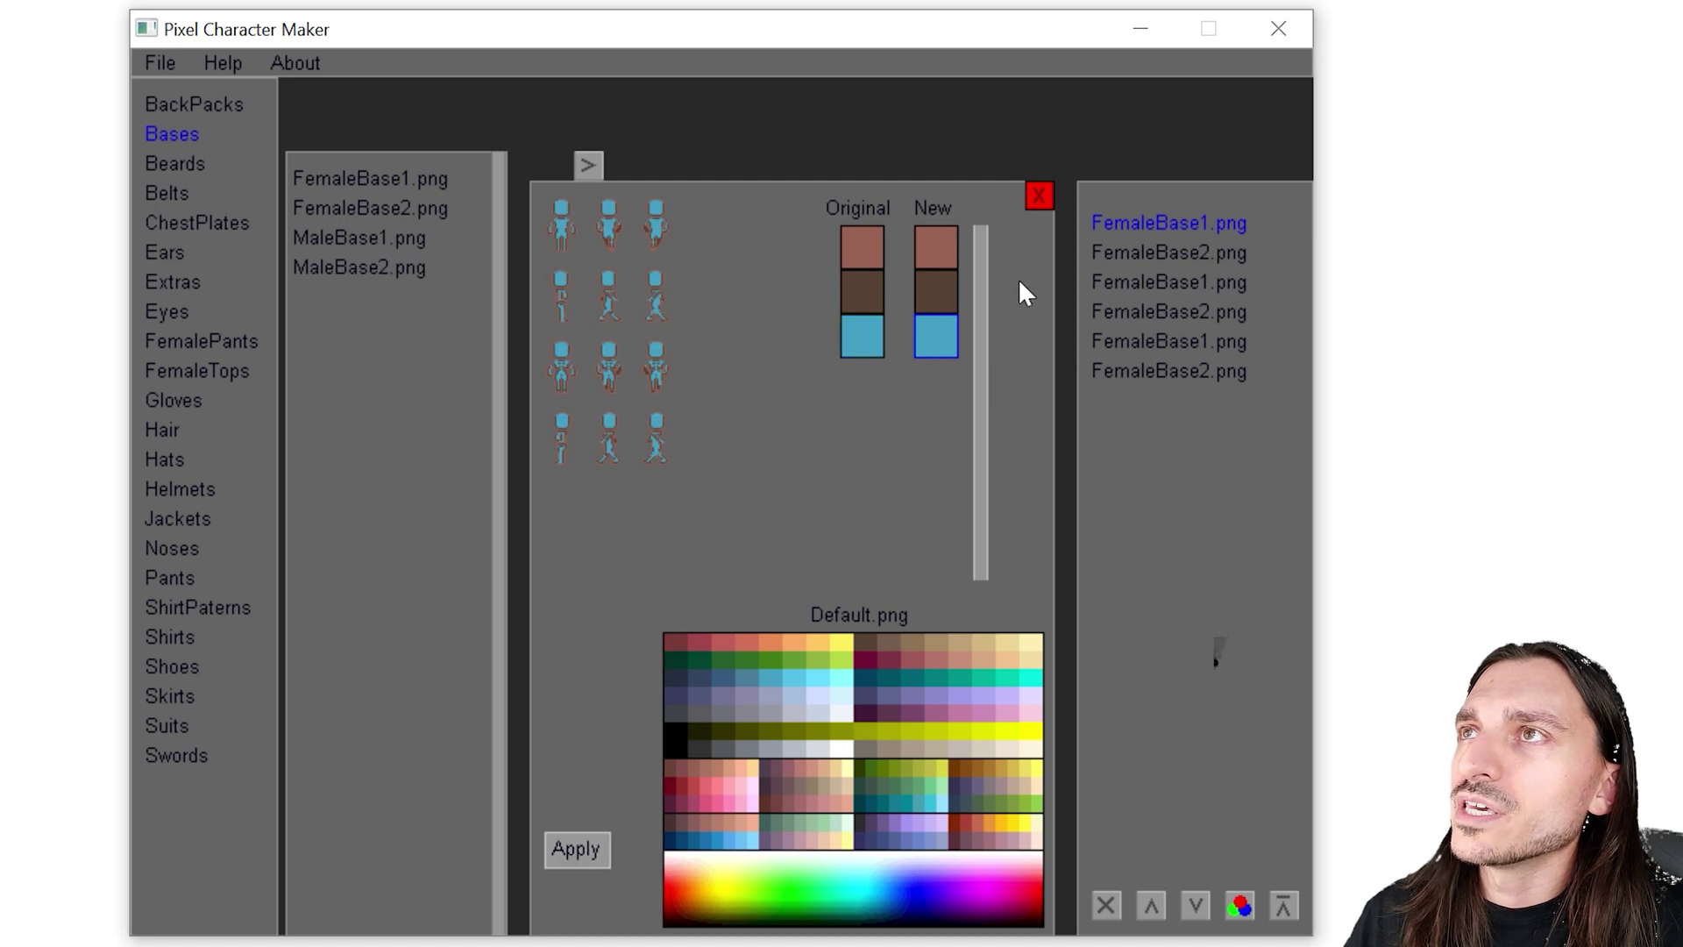
Apply blue skin, dark blue shading and a black outline, then close the colour-swap panel
{"action": "left_click", "coordinate": [937, 291]}
{"action": "left_click", "coordinate": [718, 688]}
{"action": "left_click", "coordinate": [675, 732]}
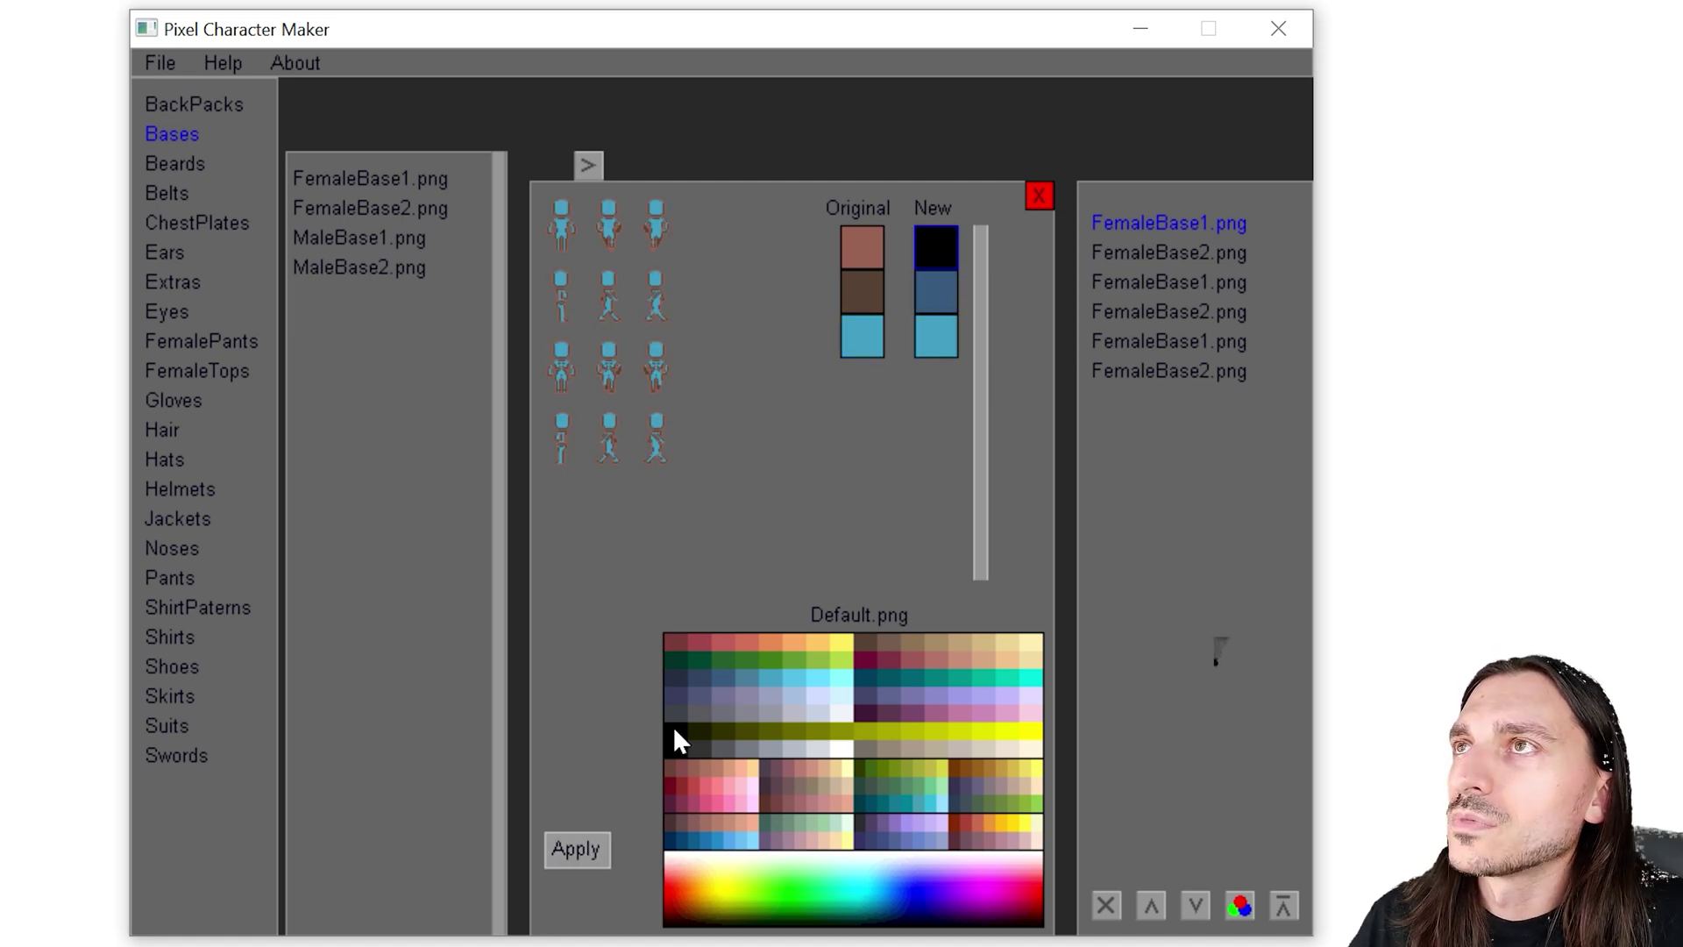
{"action": "left_click", "coordinate": [570, 847]}
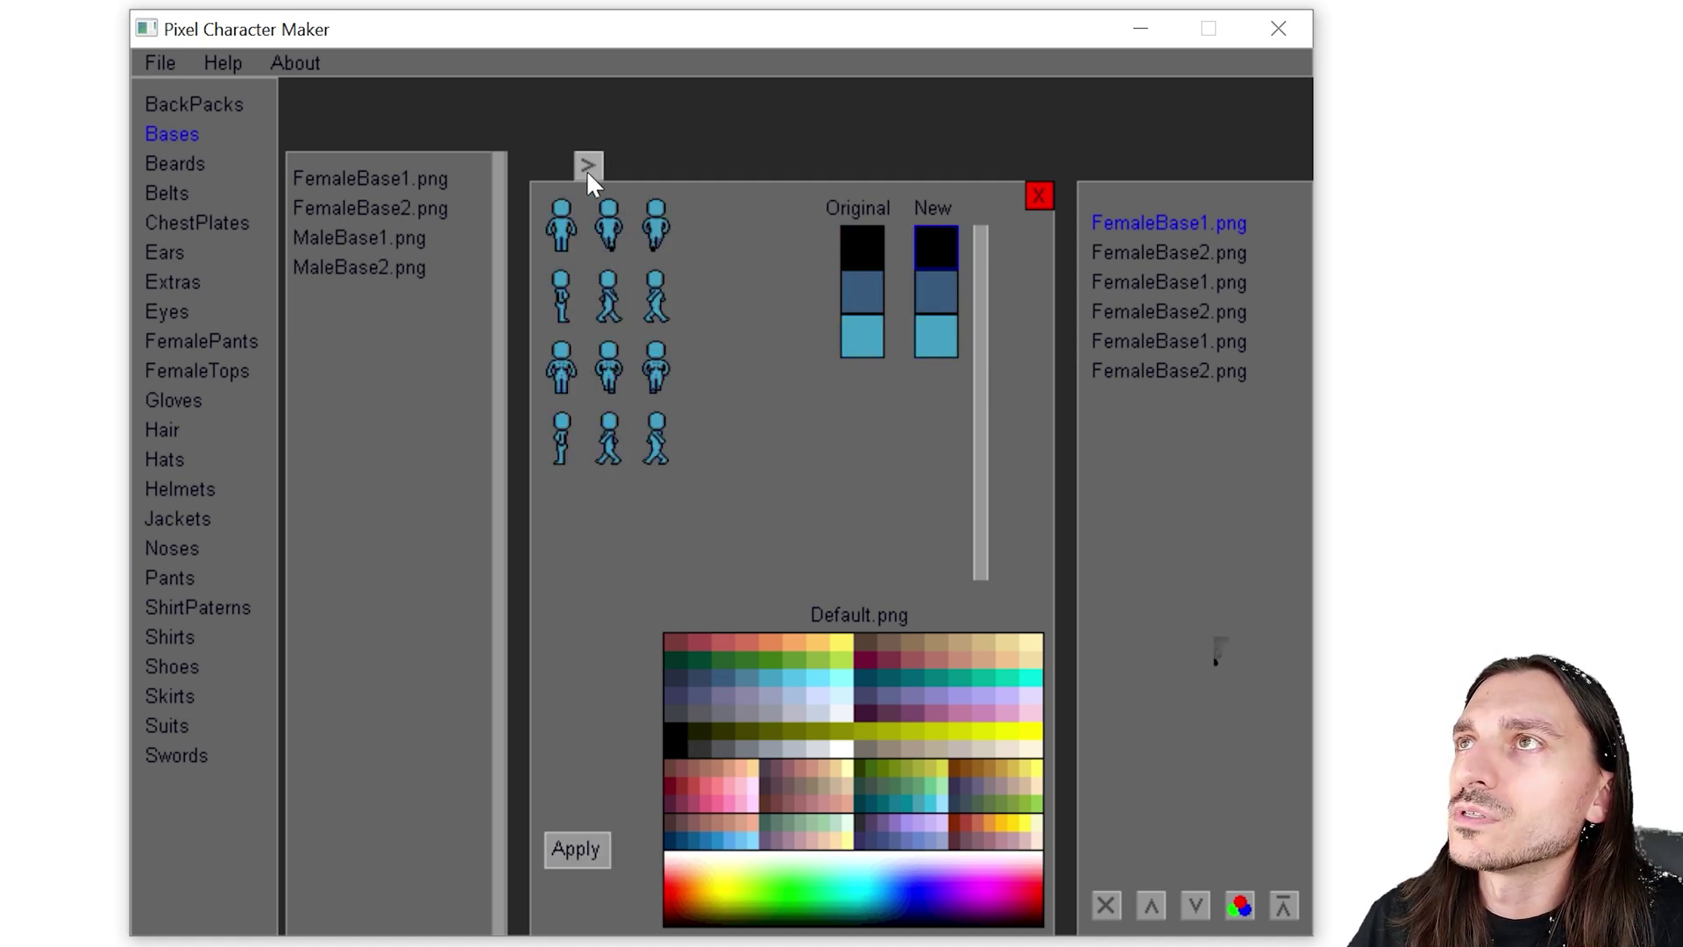
{"action": "left_click", "coordinate": [1036, 197]}
Delete the extra FemaleBase1/FemaleBase2 layers, keeping the blue FemaleBase1, and add Beard1Black.png
{"action": "left_click", "coordinate": [1176, 252]}
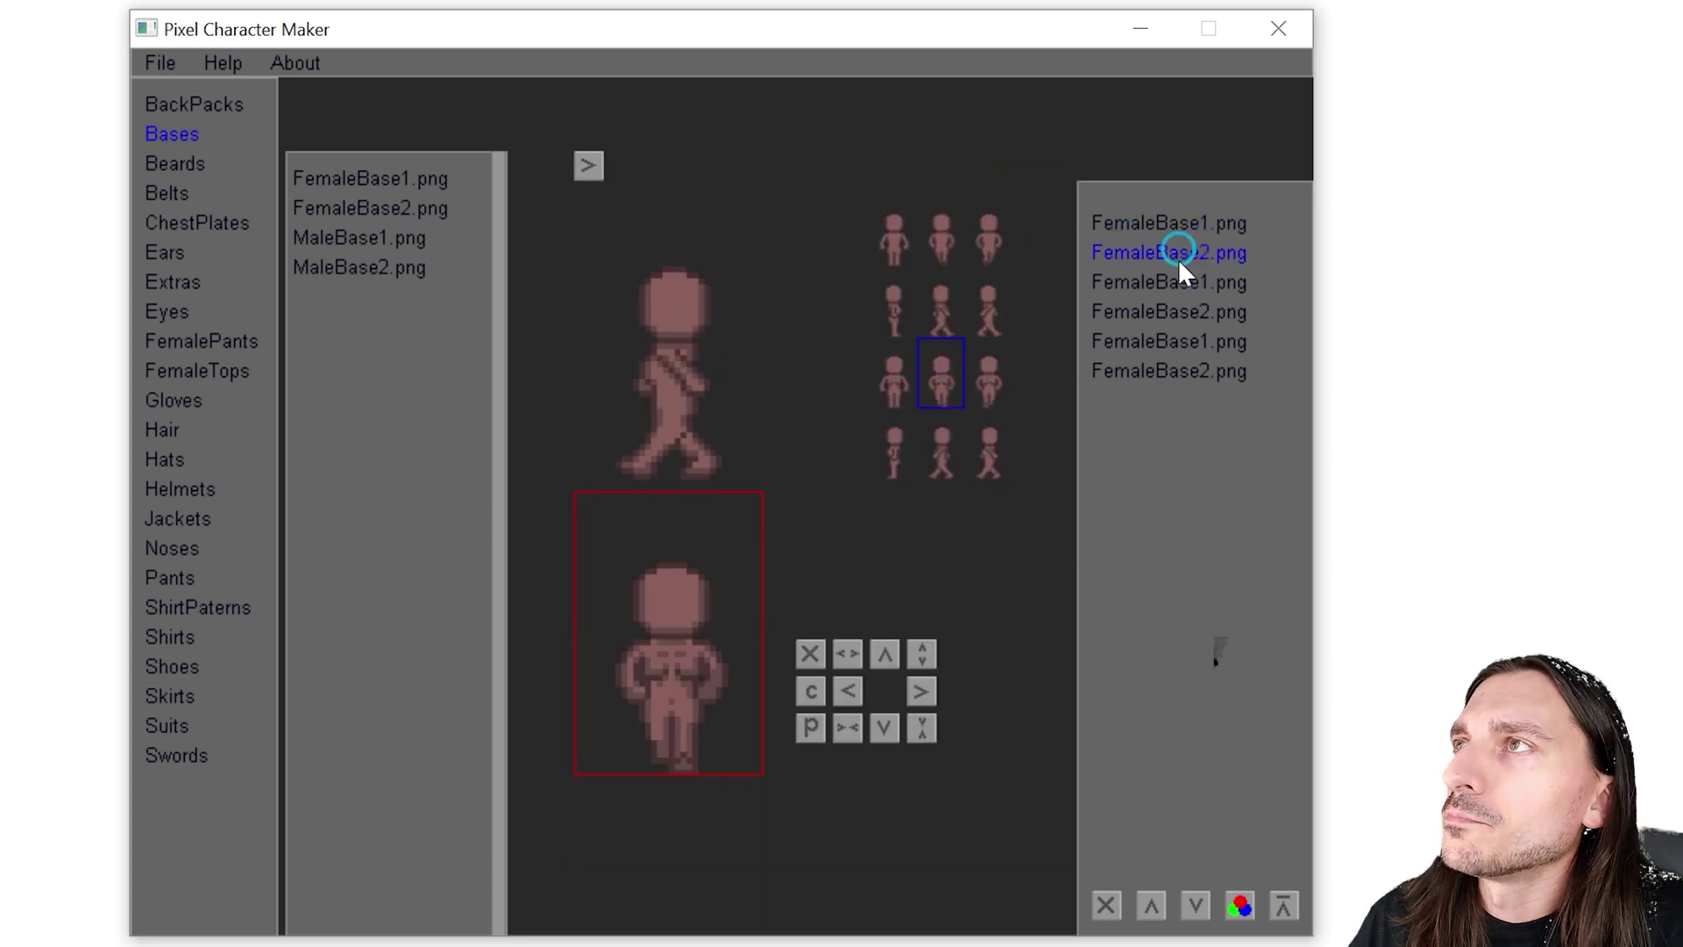
{"action": "left_click", "coordinate": [1156, 370]}
{"action": "left_click", "coordinate": [1105, 905]}
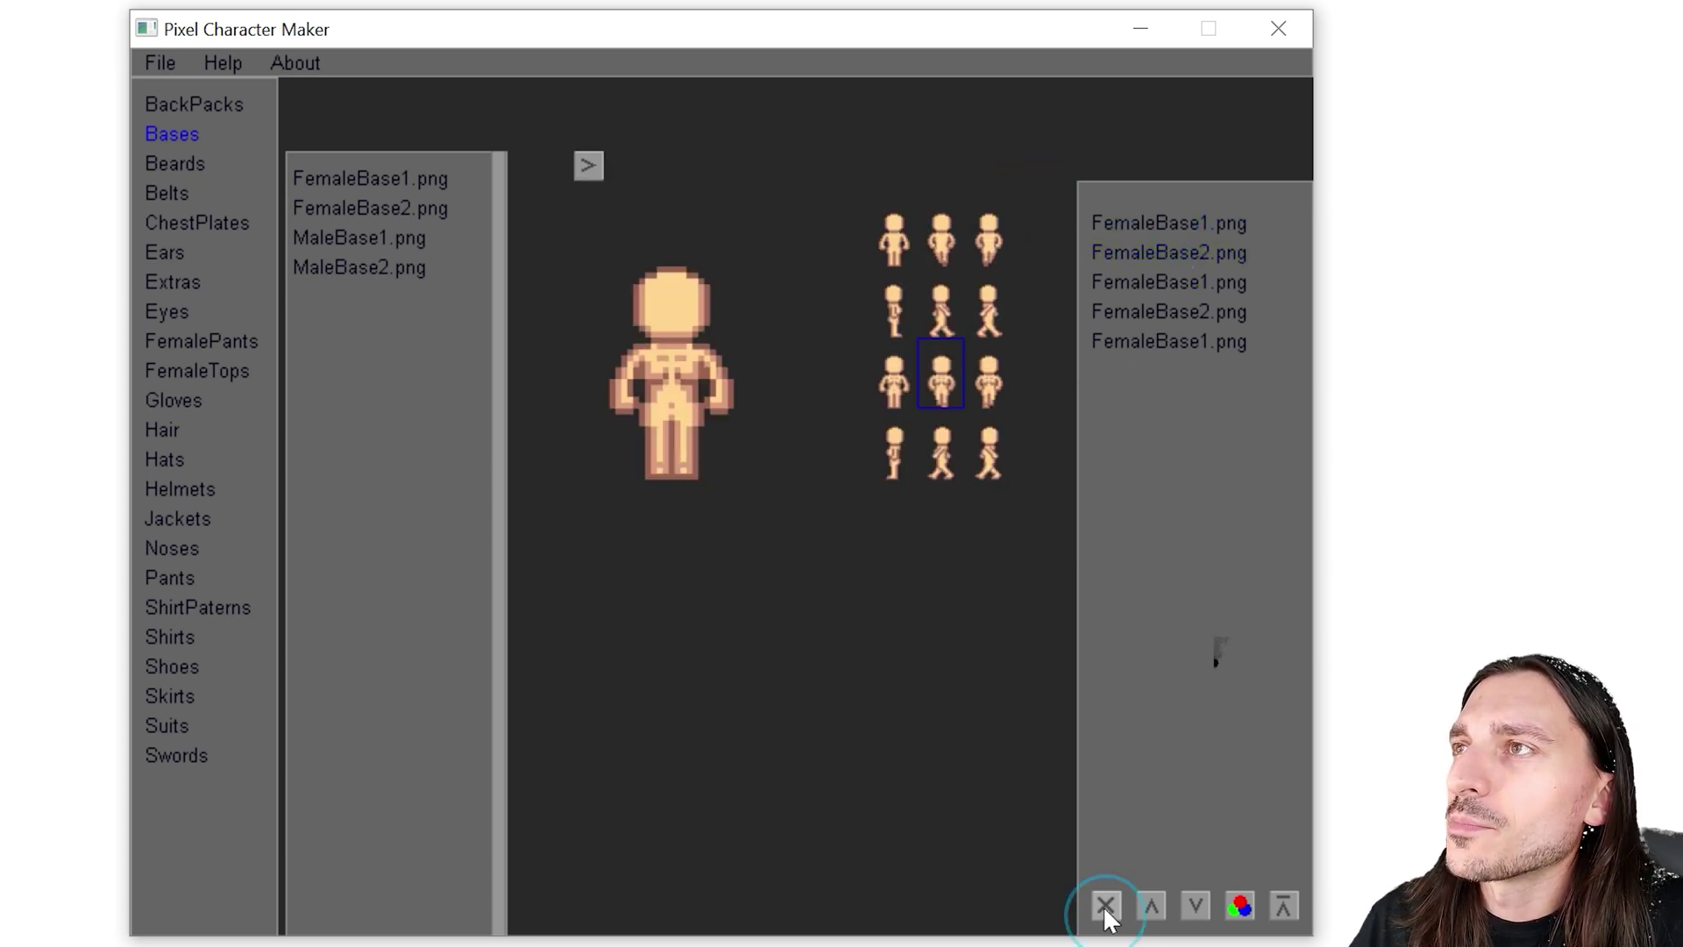
{"action": "left_click", "coordinate": [1175, 314]}
{"action": "left_click", "coordinate": [1107, 904]}
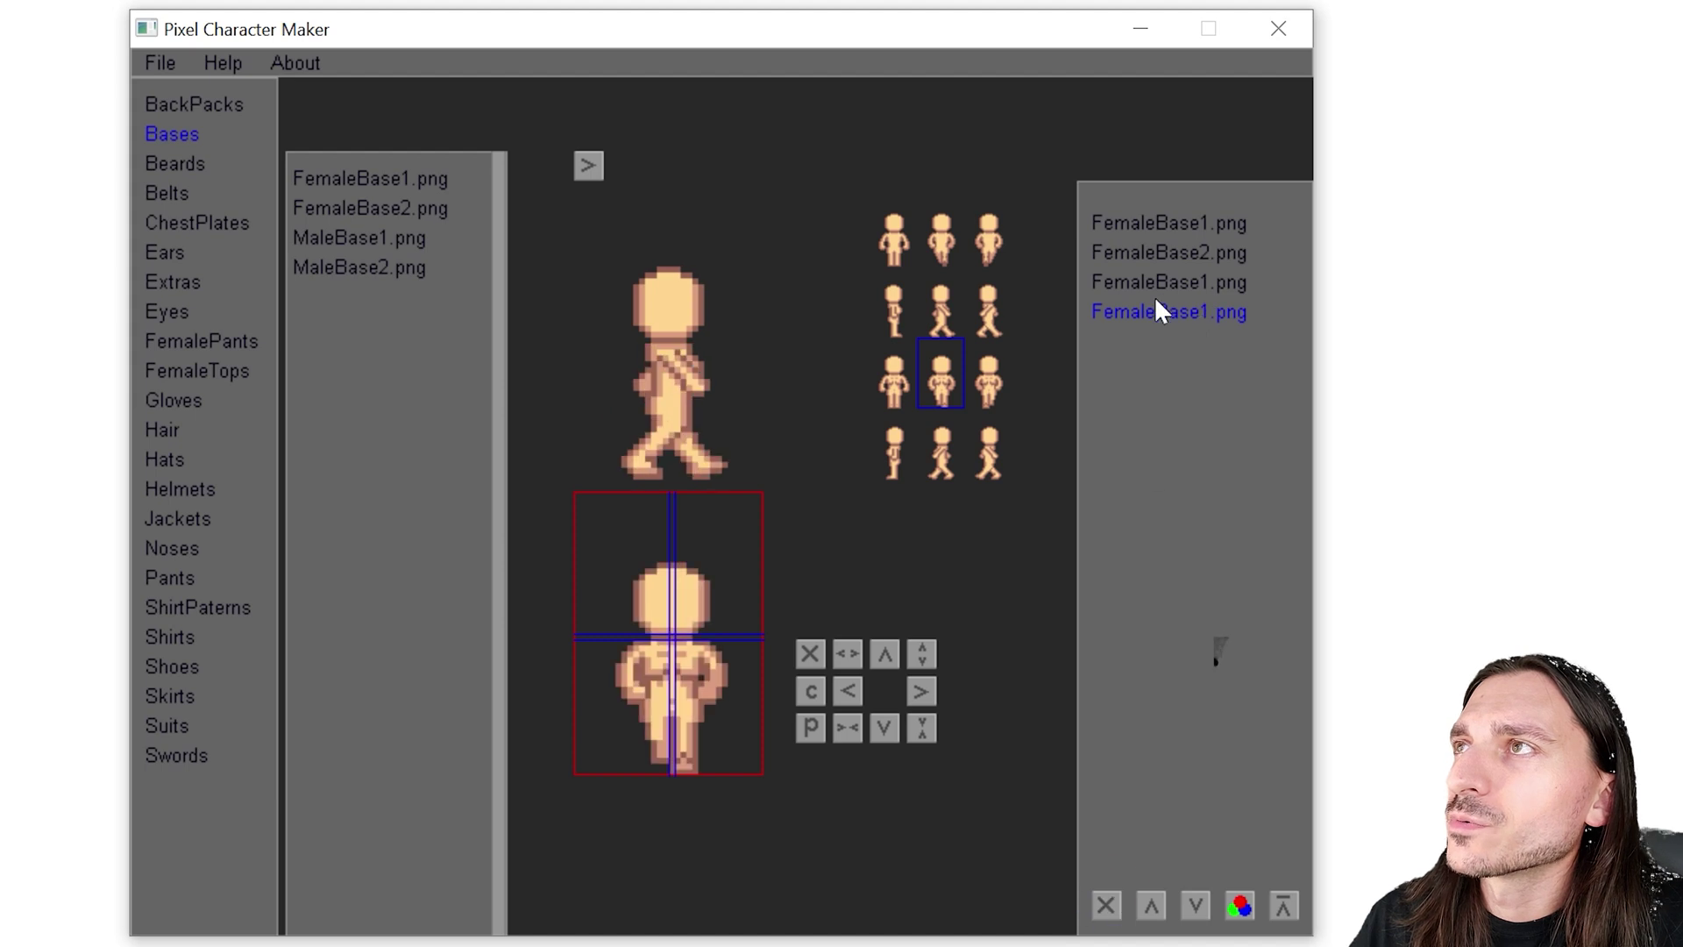
{"action": "left_click", "coordinate": [1105, 905]}
{"action": "left_click", "coordinate": [1168, 285]}
{"action": "left_click", "coordinate": [1106, 905]}
{"action": "left_click", "coordinate": [1105, 905]}
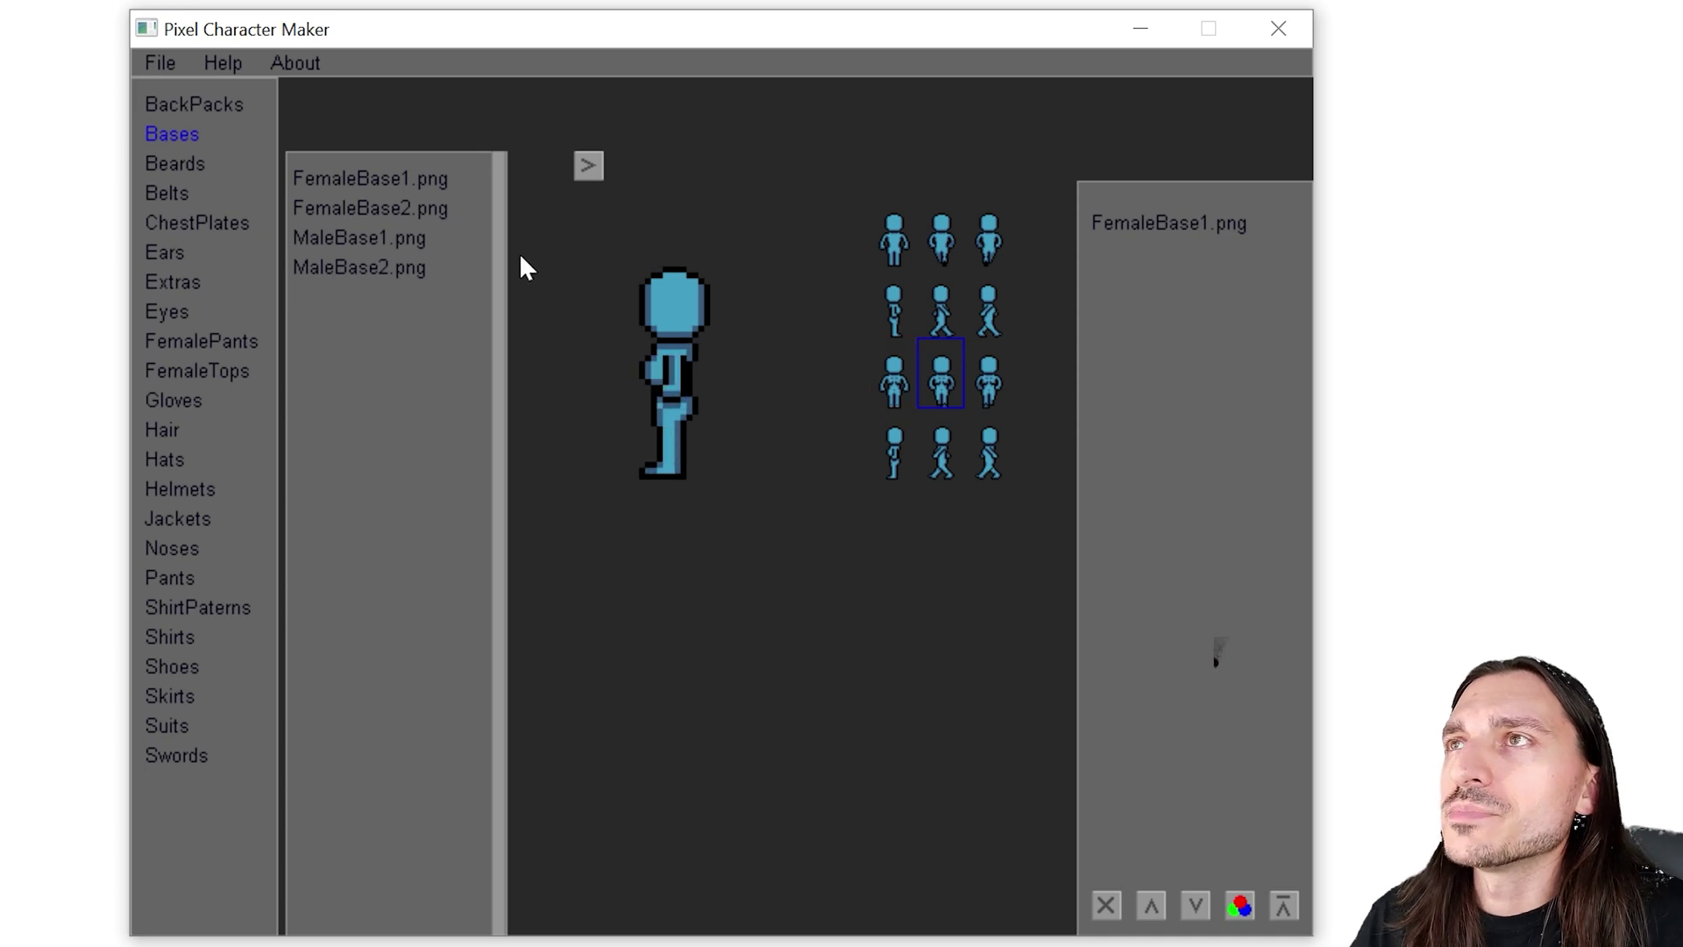
{"action": "left_click", "coordinate": [177, 164]}
{"action": "left_click", "coordinate": [386, 172]}
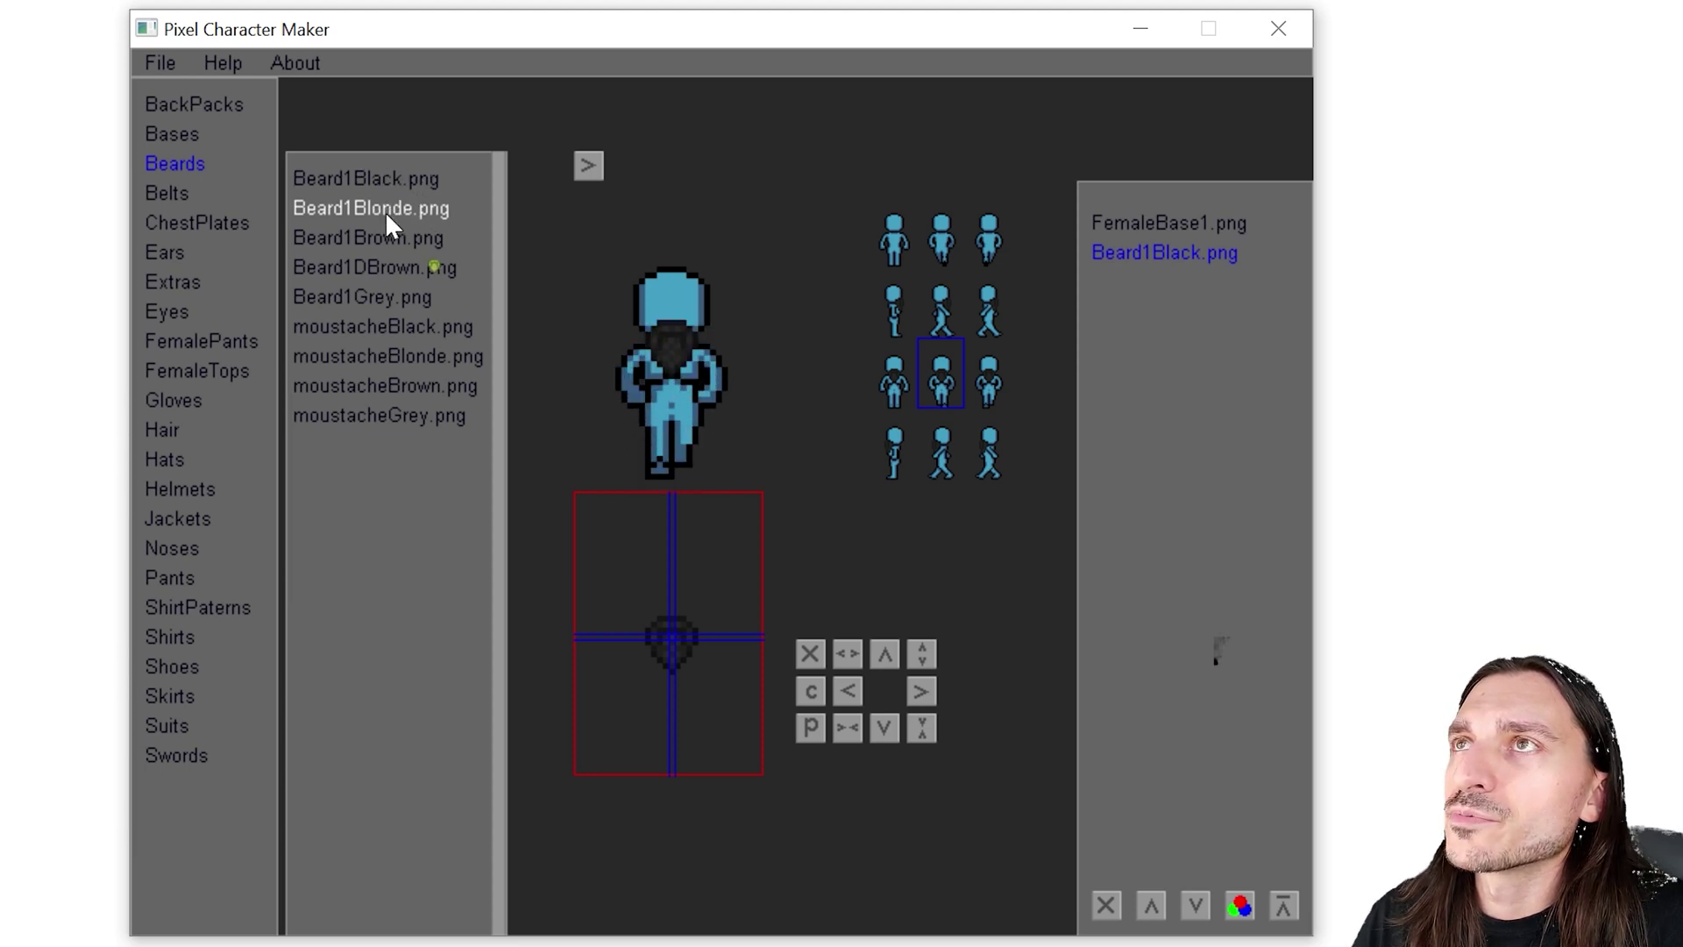
Try Beard1Blonde, then delete both the black and blonde beard layers
{"action": "left_click", "coordinate": [386, 212]}
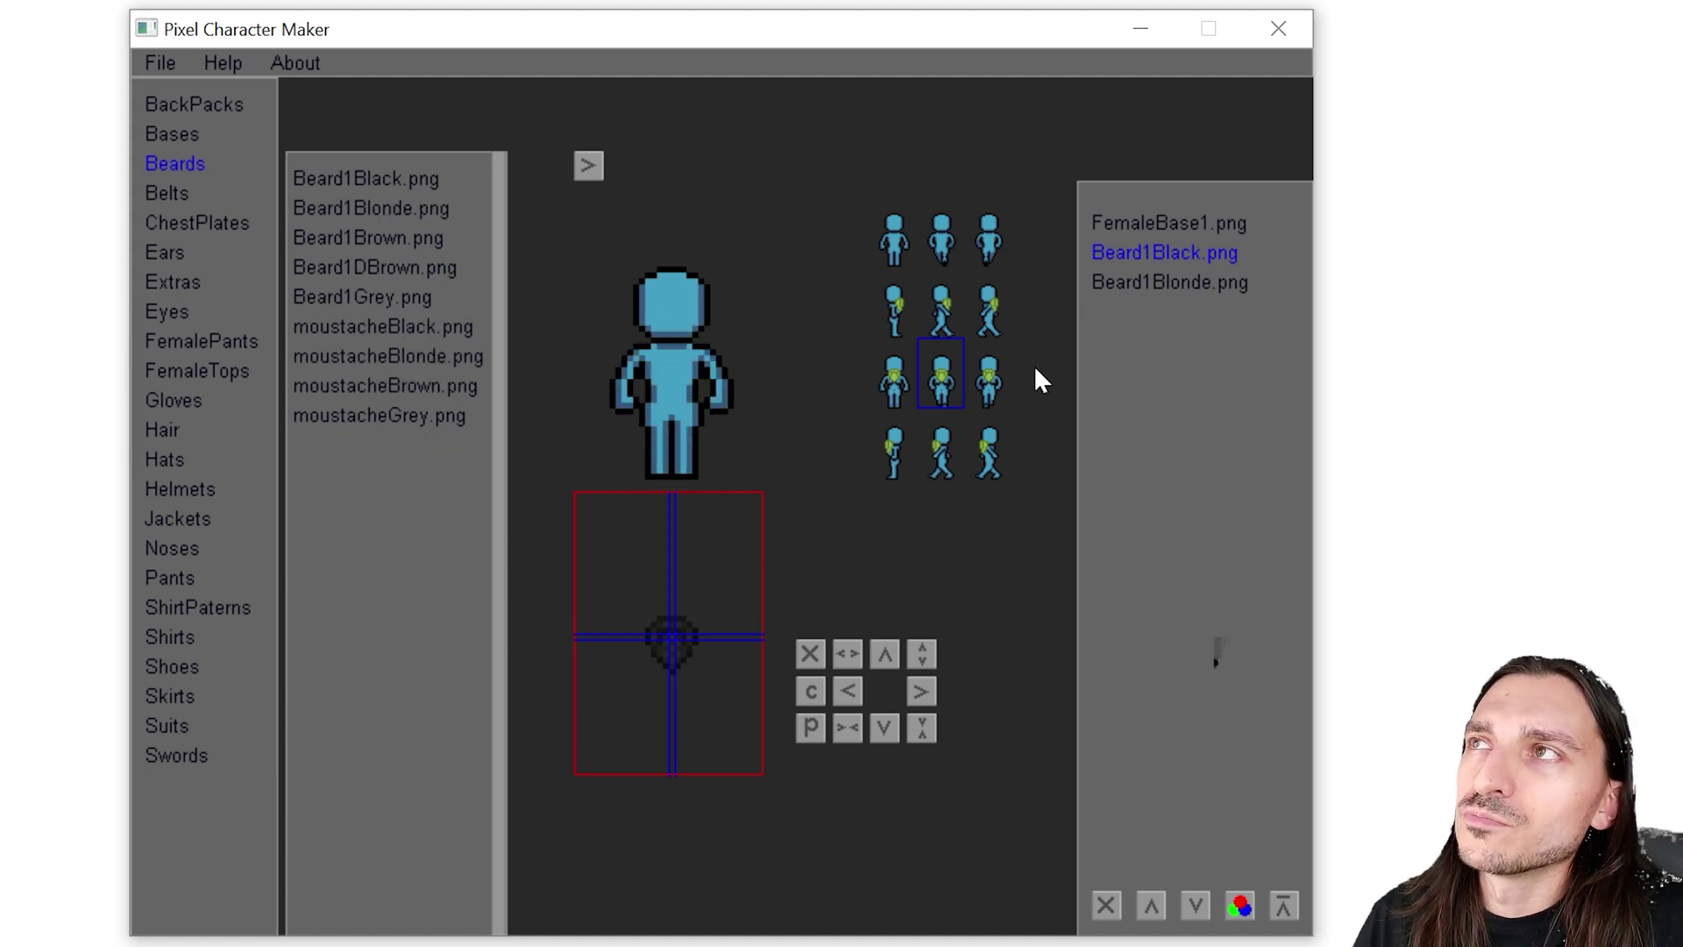
{"action": "left_click", "coordinate": [1106, 906]}
{"action": "left_click", "coordinate": [1108, 905]}
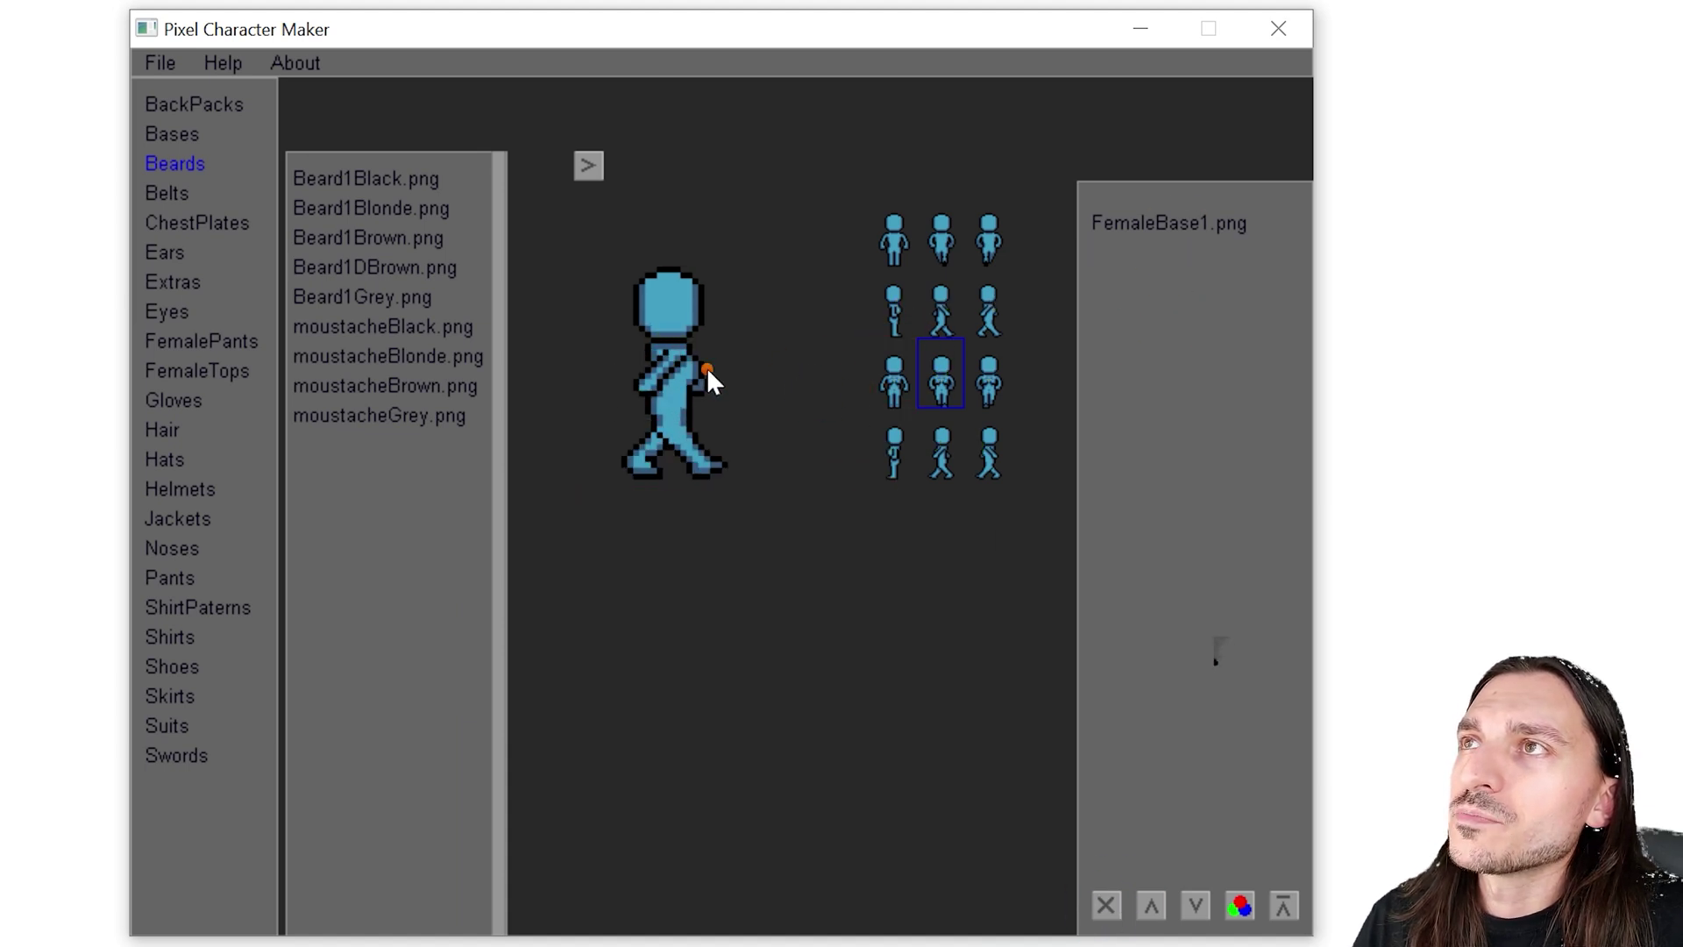
Add the moustacheBlack, moustacheBlonde, moustacheBrown and moustacheGrey layers
{"action": "left_click", "coordinate": [1171, 214]}
{"action": "left_click", "coordinate": [378, 268]}
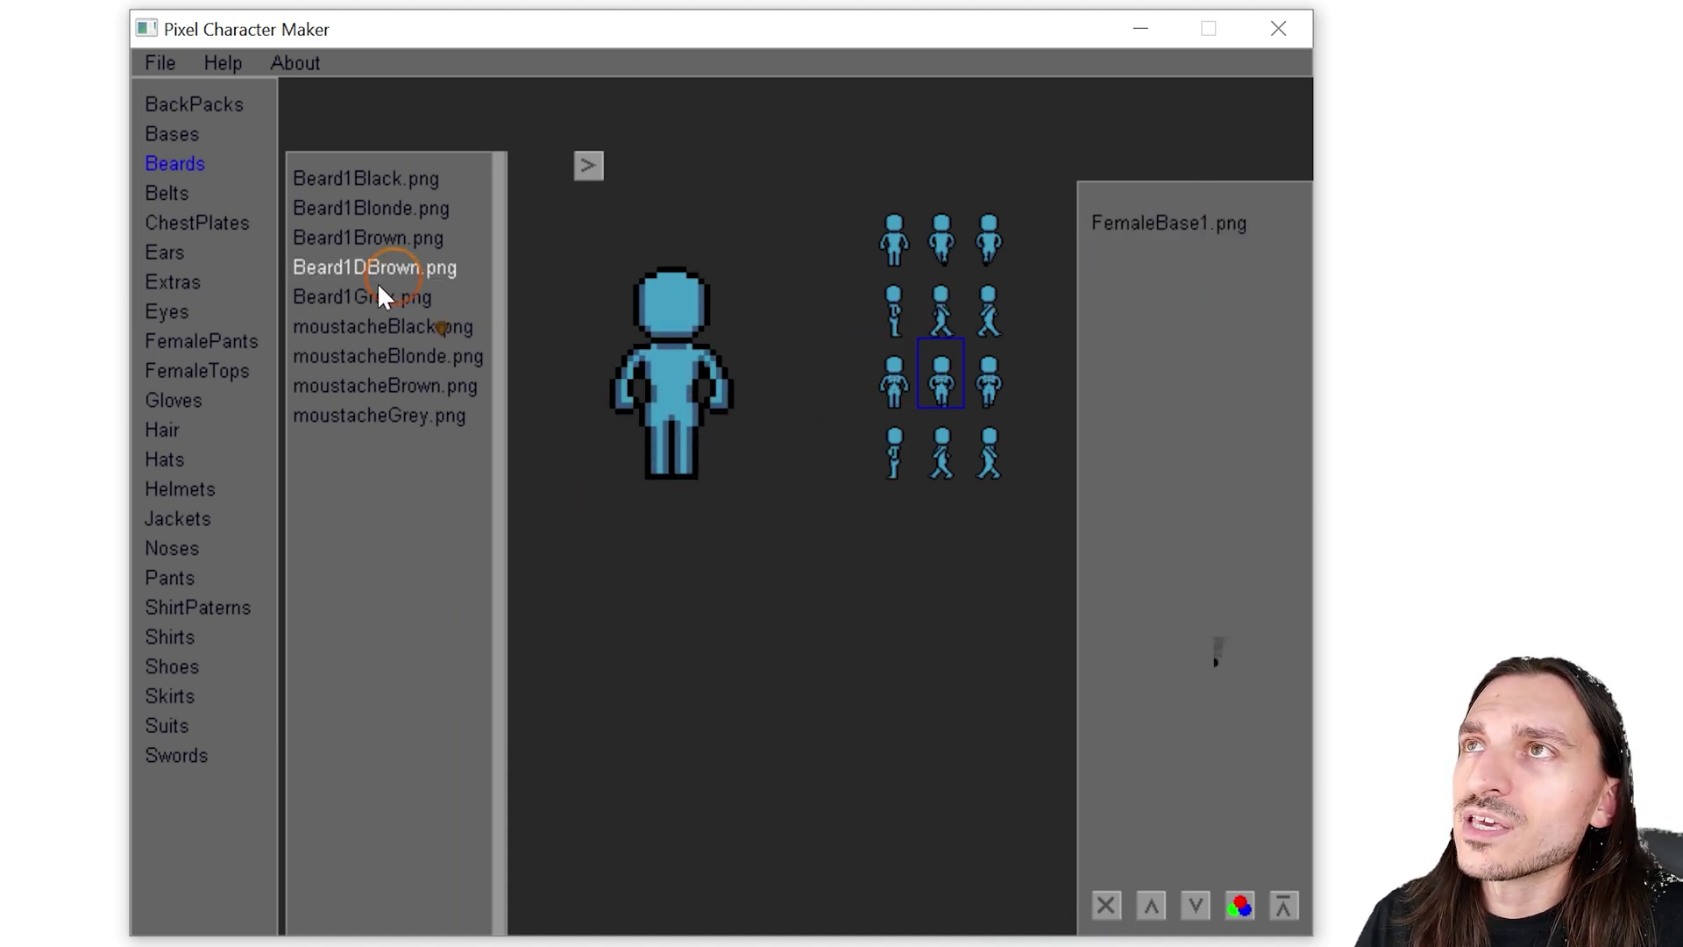
{"action": "left_click", "coordinate": [350, 324]}
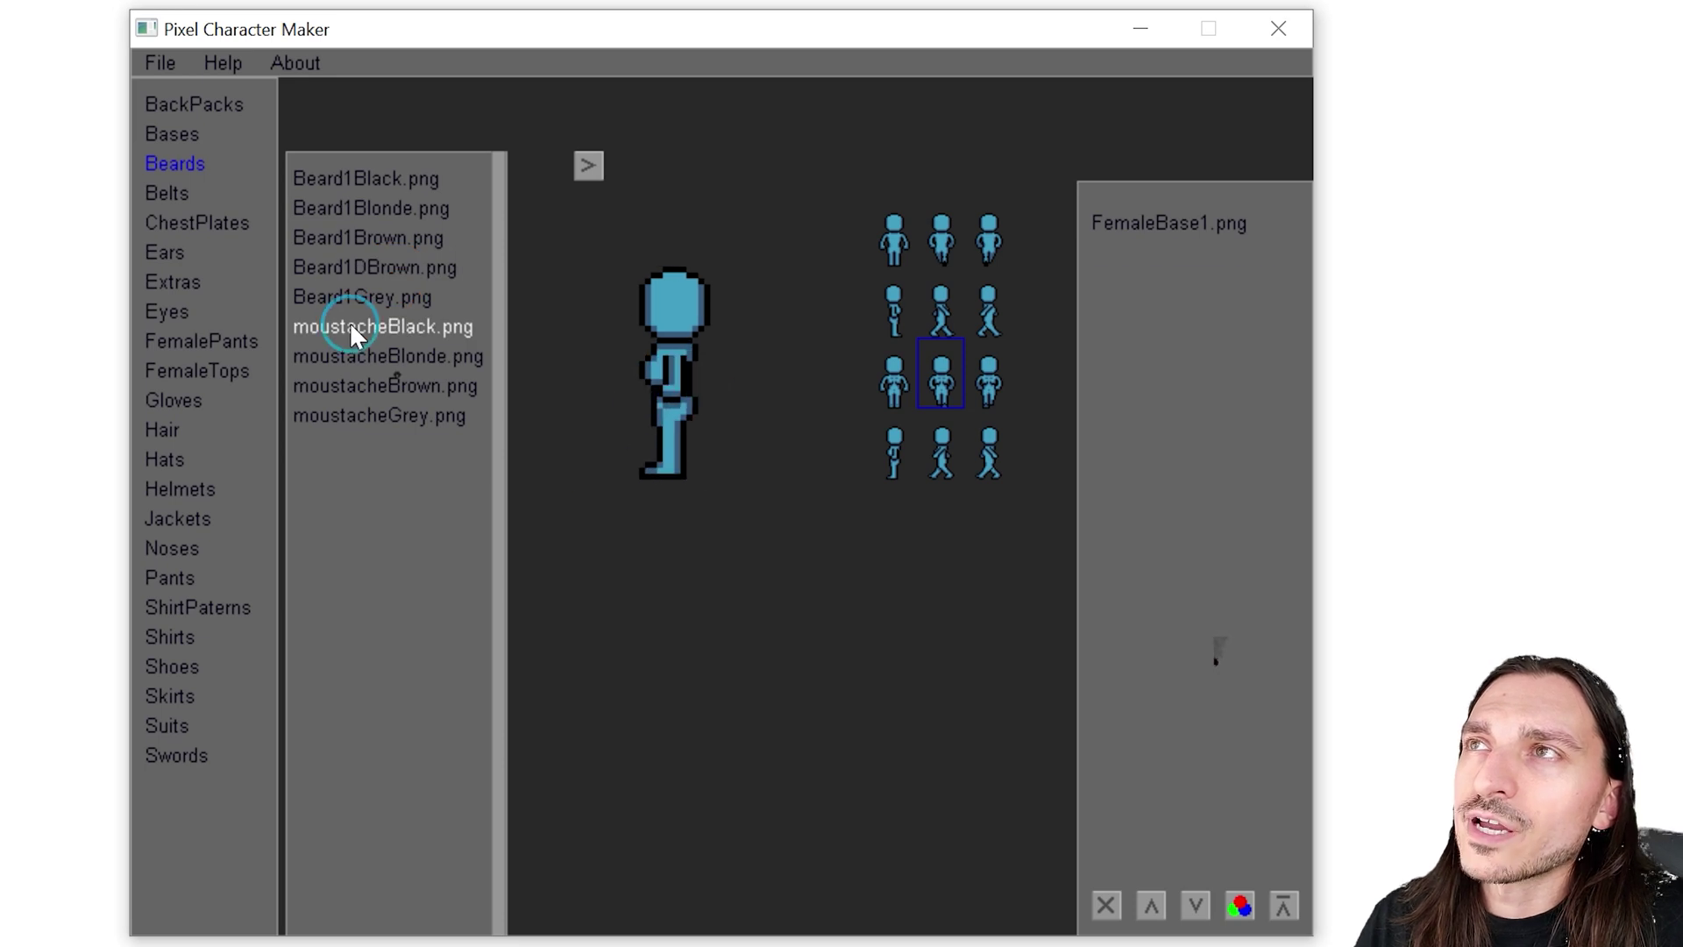
{"action": "double_click", "coordinate": [350, 324]}
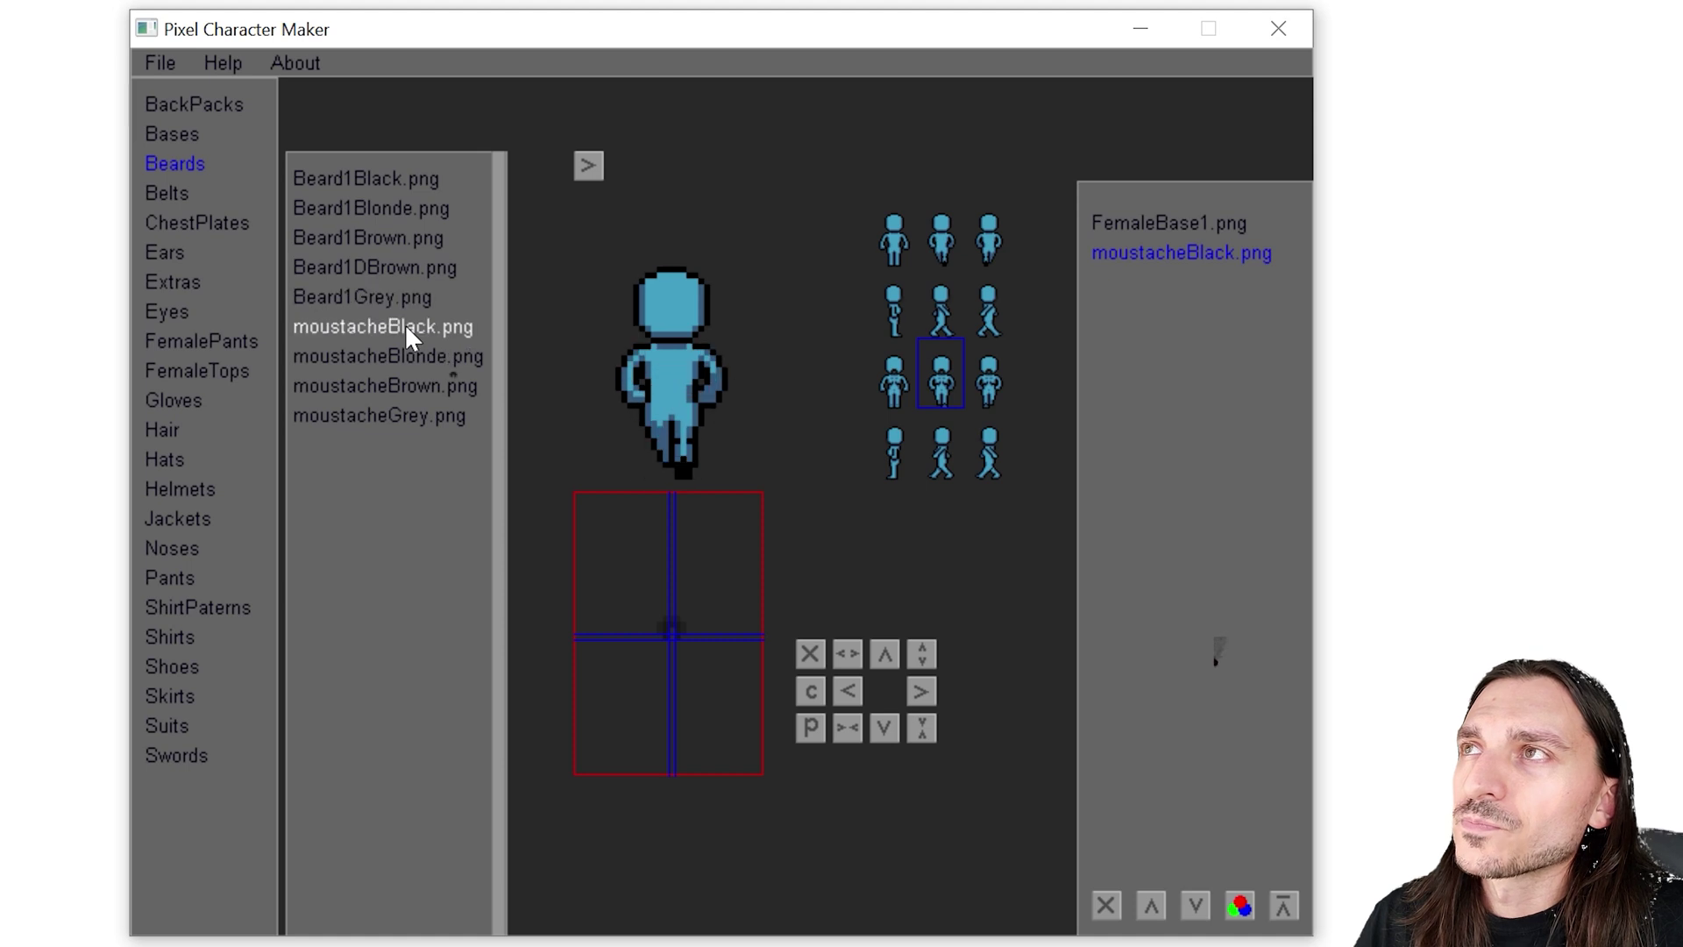
{"action": "double_click", "coordinate": [403, 356]}
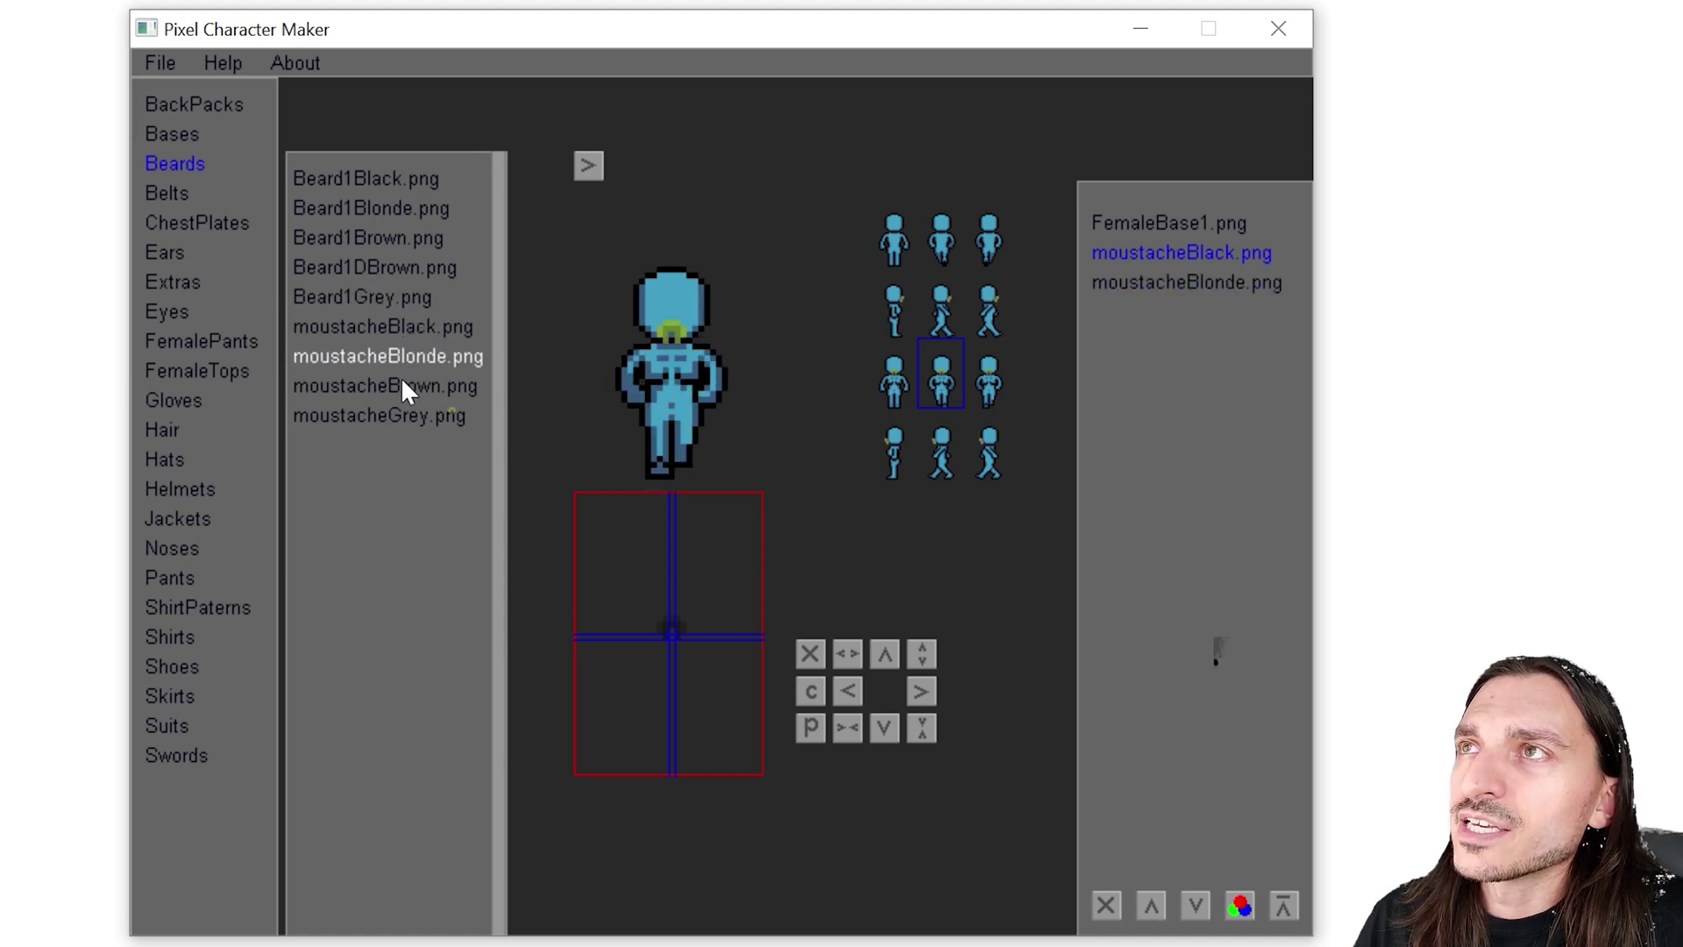
{"action": "double_click", "coordinate": [408, 387]}
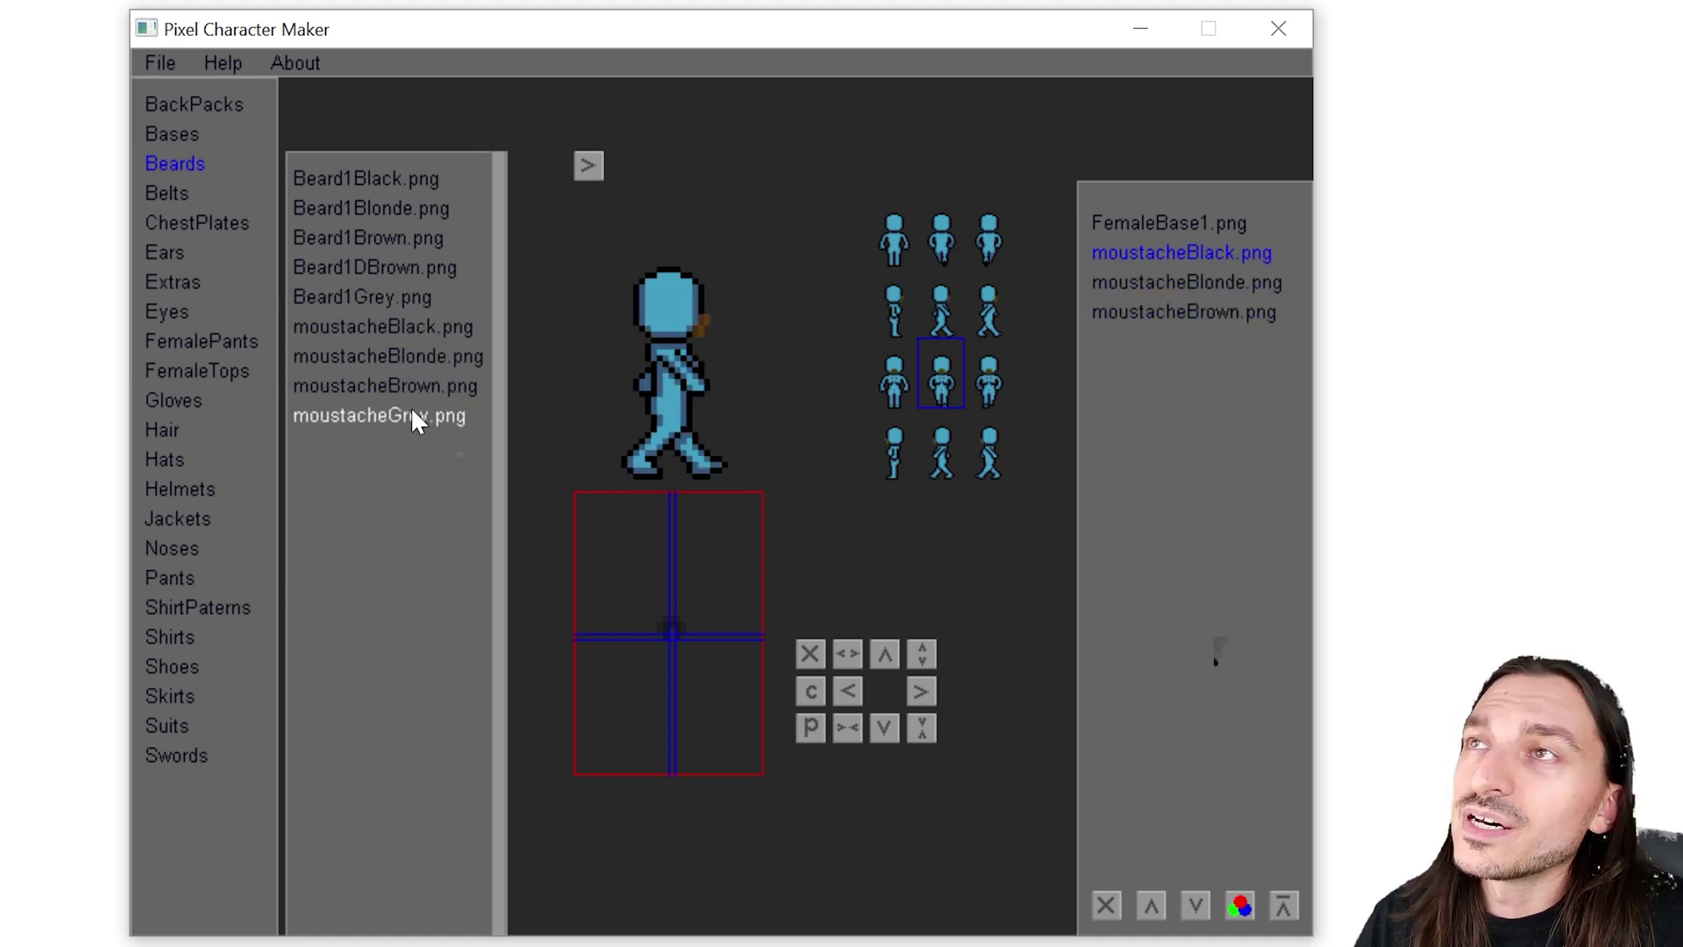
{"action": "double_click", "coordinate": [413, 416]}
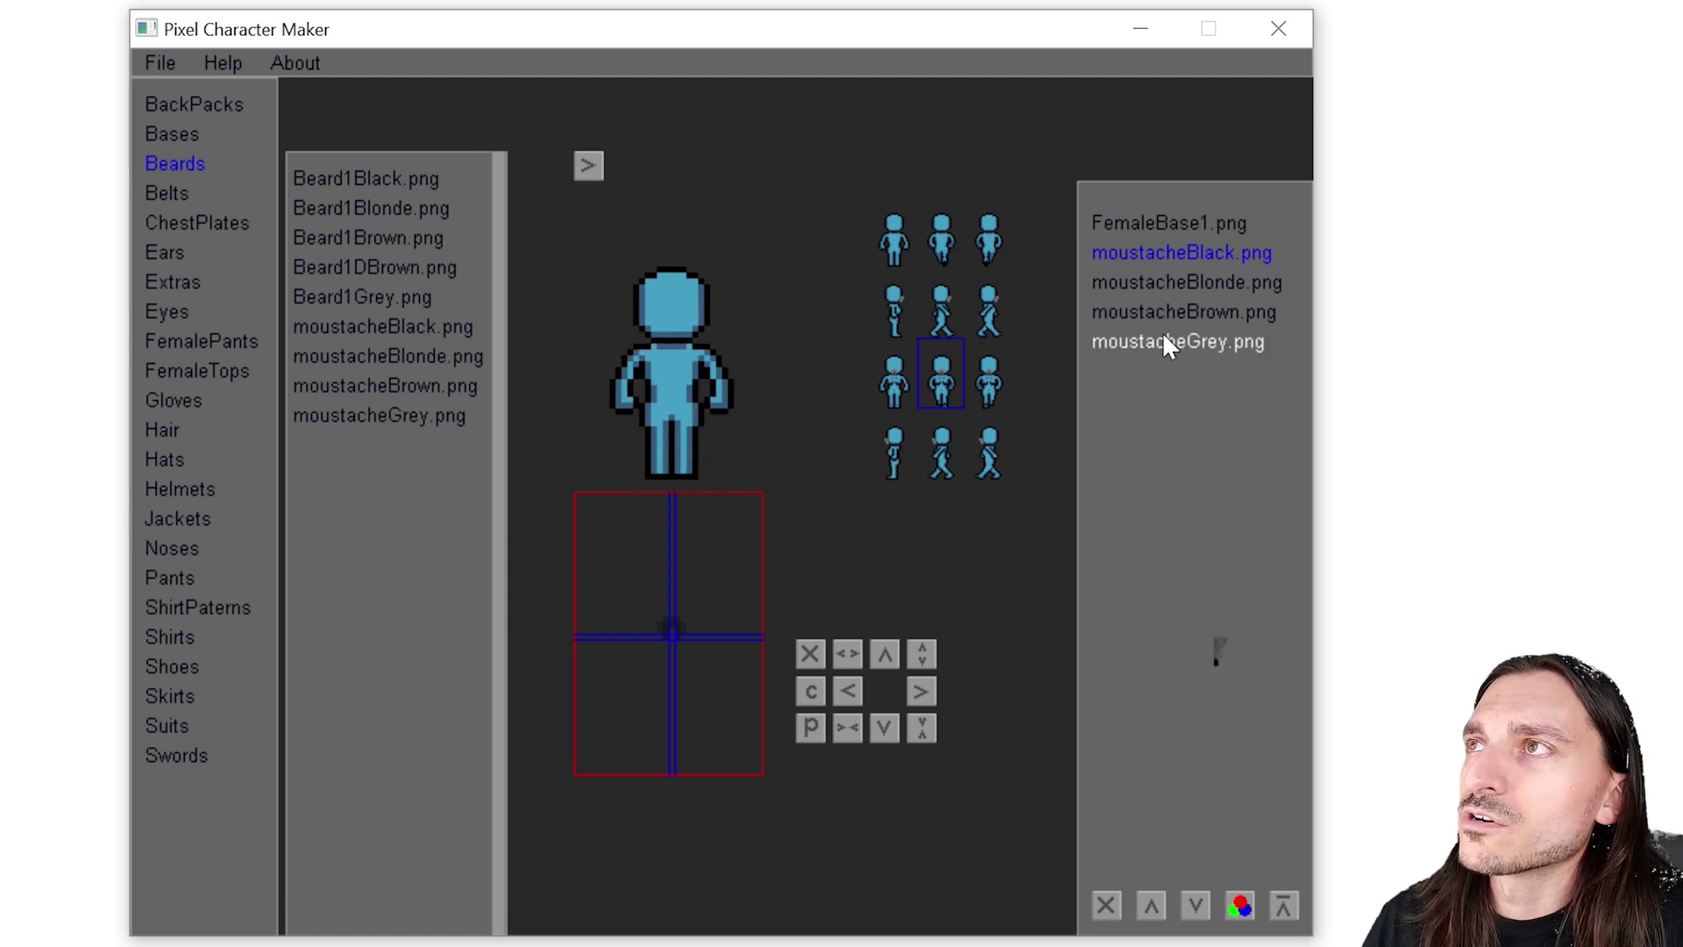
Remove all four moustache layers, reordering so FemaleBase1 stays on top
{"action": "left_click", "coordinate": [1163, 341]}
{"action": "left_click", "coordinate": [1107, 905]}
{"action": "left_click", "coordinate": [1210, 287]}
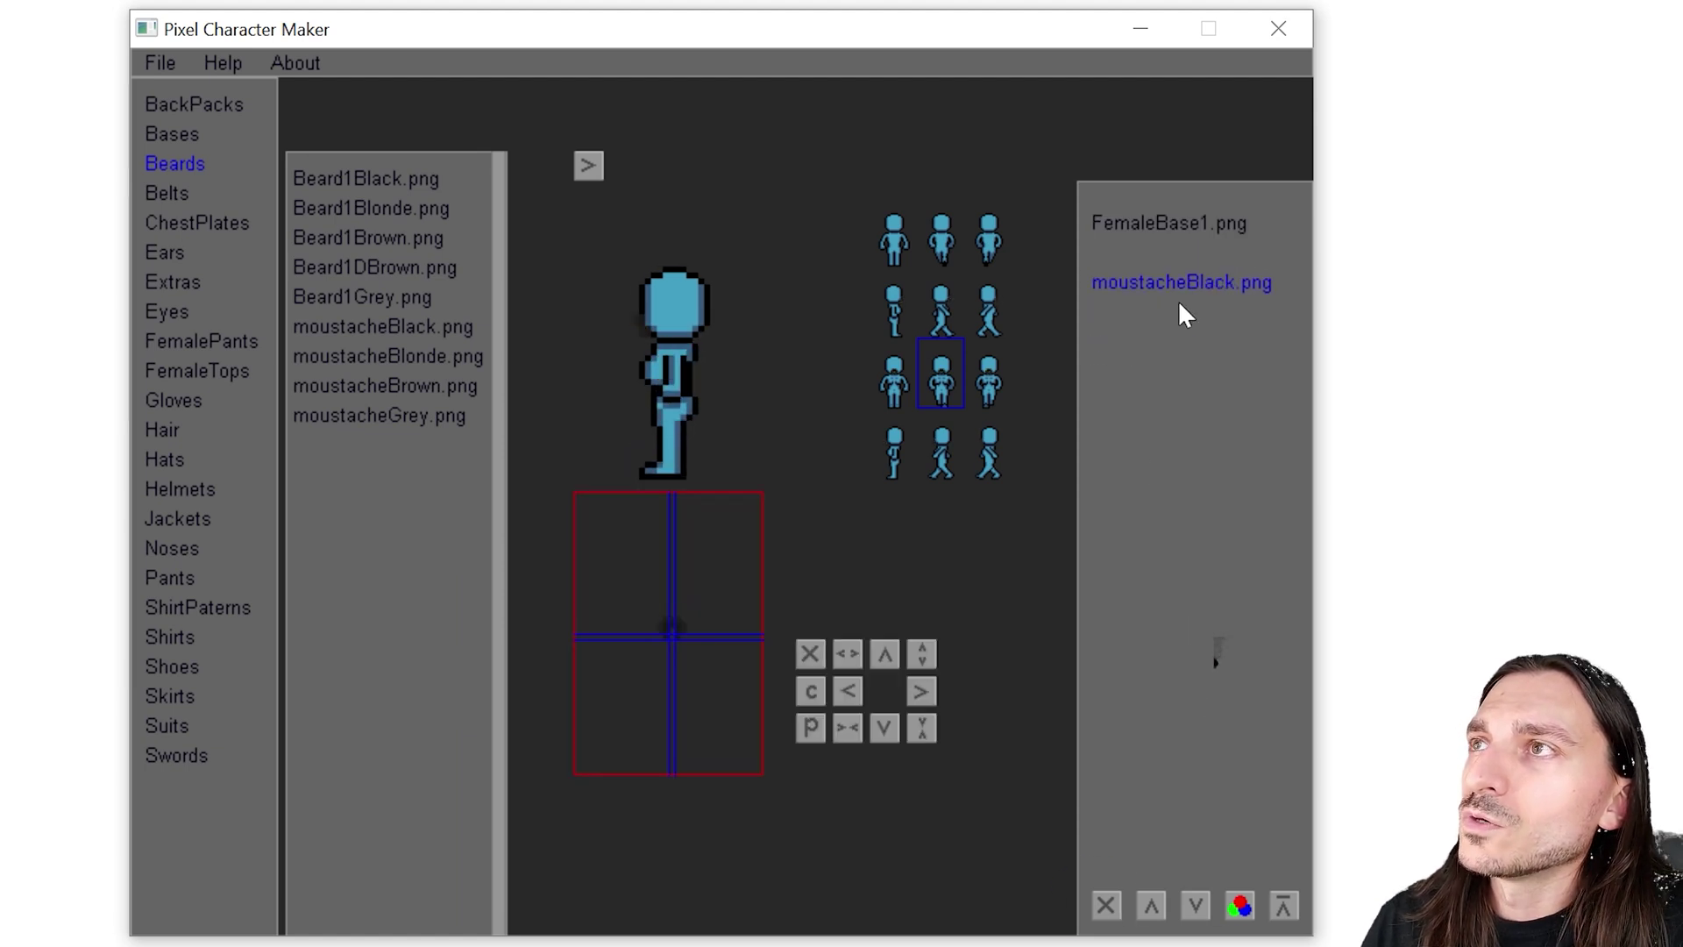
{"action": "left_click", "coordinate": [1153, 903]}
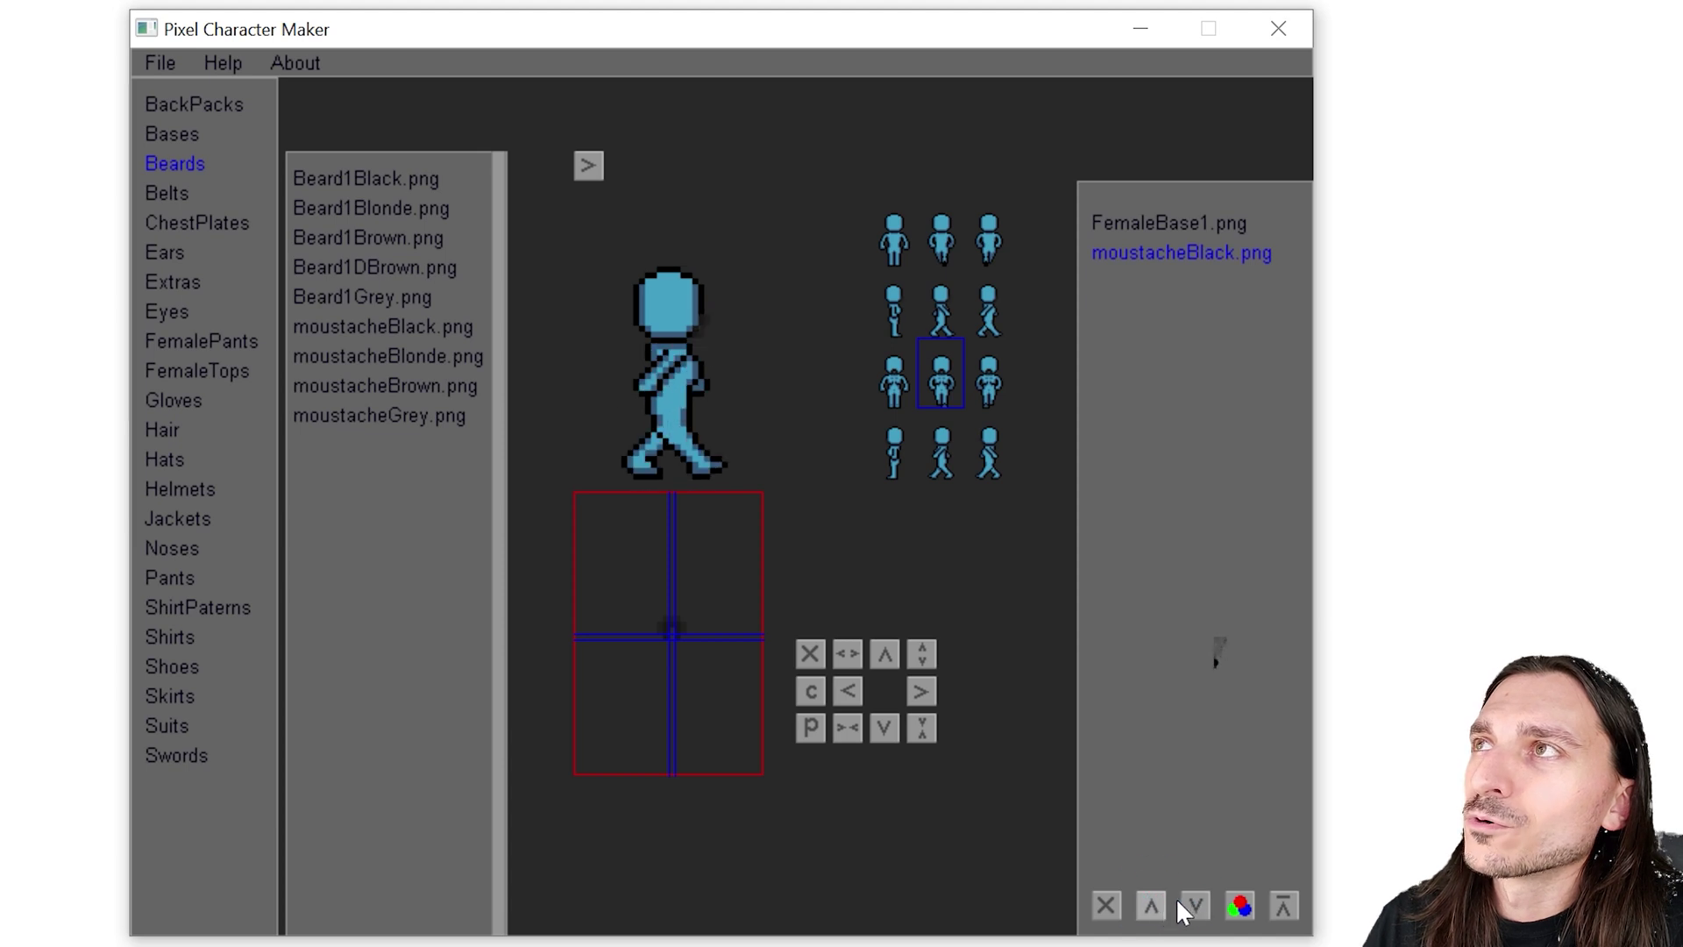
{"action": "left_click", "coordinate": [1155, 899]}
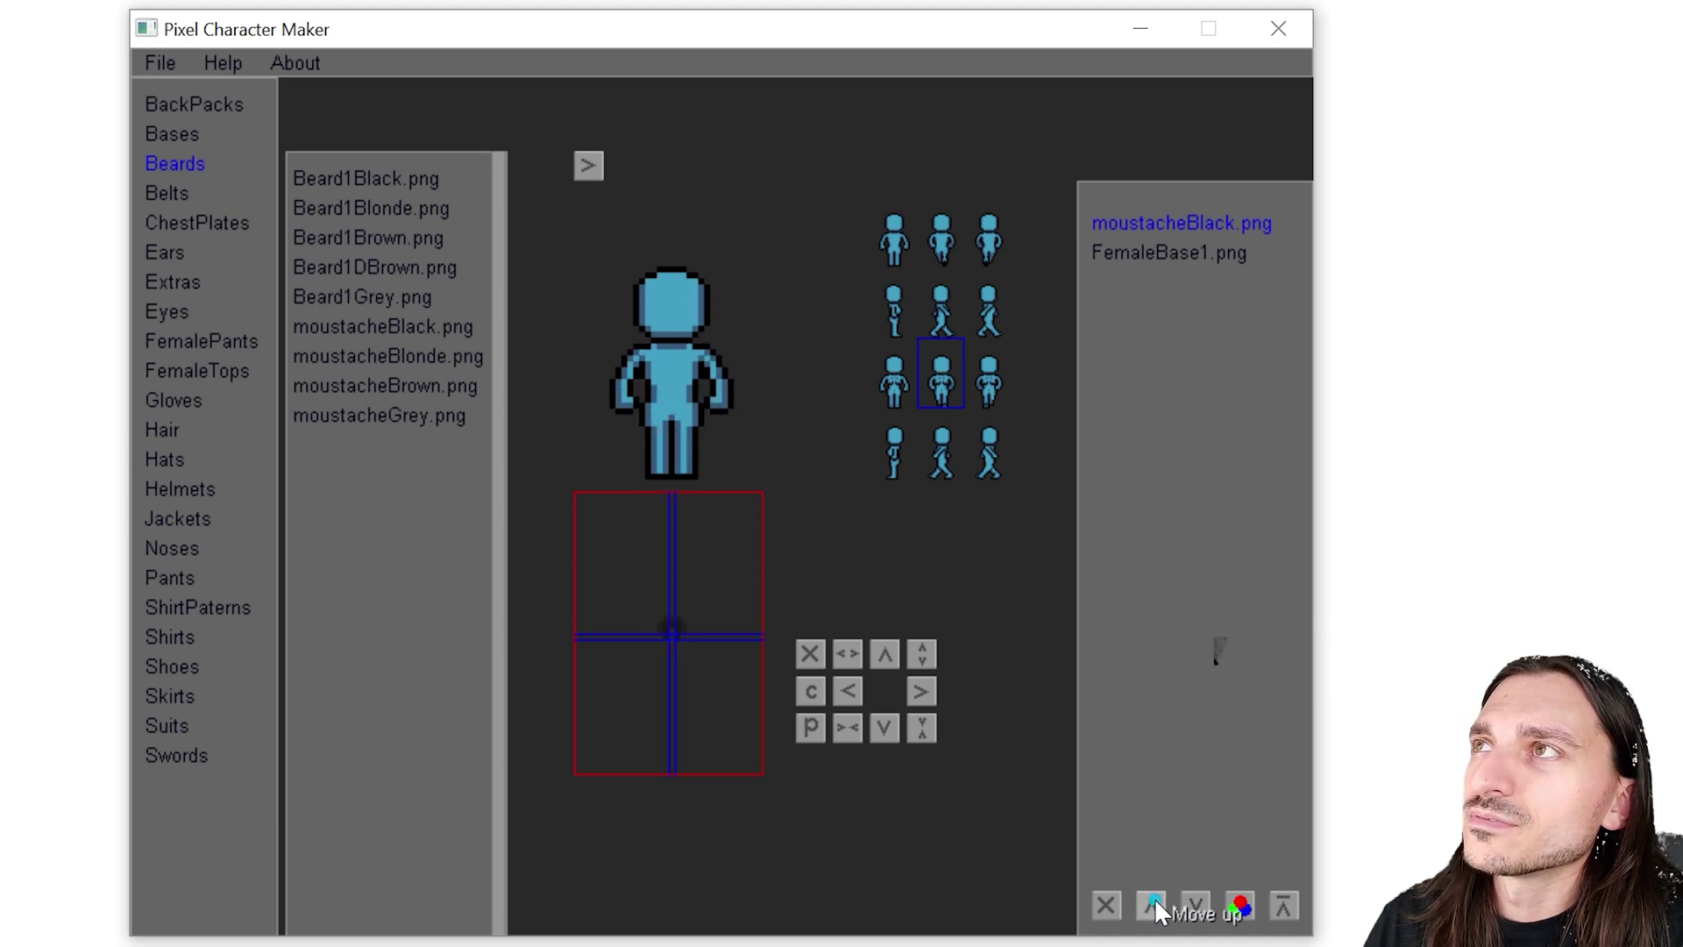
{"action": "left_click", "coordinate": [1184, 251]}
{"action": "left_click", "coordinate": [1153, 905]}
{"action": "left_click", "coordinate": [1142, 253]}
{"action": "left_click", "coordinate": [1107, 905]}
{"action": "left_click", "coordinate": [166, 193]}
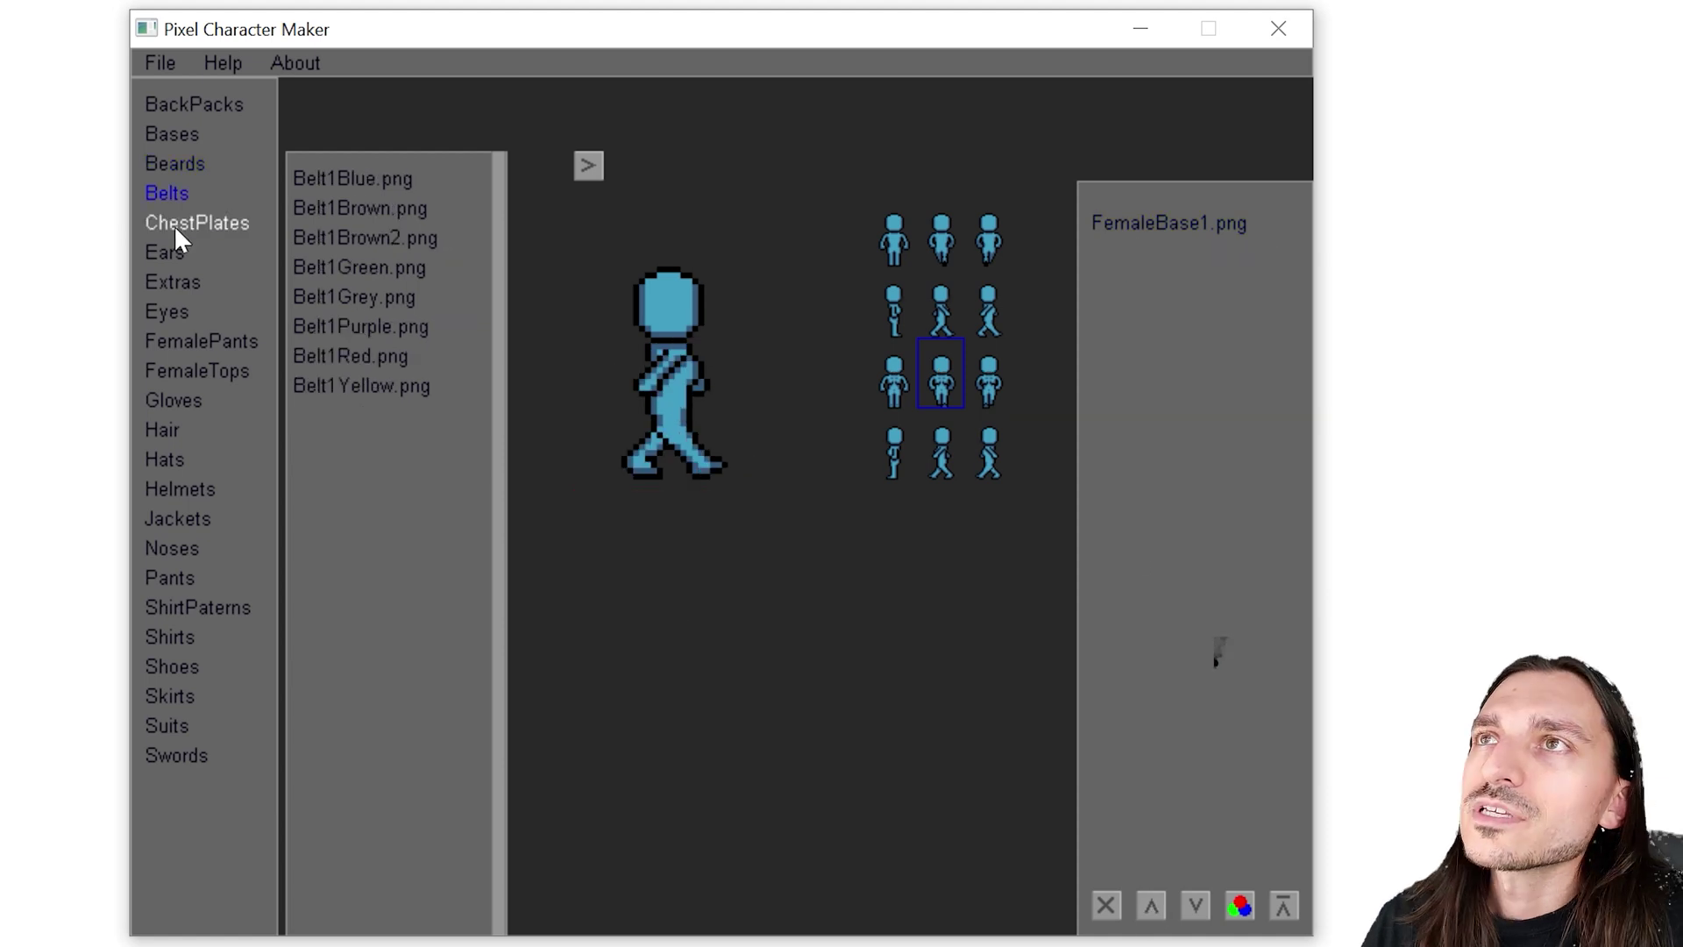
Add Trousers.png from the female pants and recolour it in red shades
{"action": "left_click", "coordinate": [216, 344]}
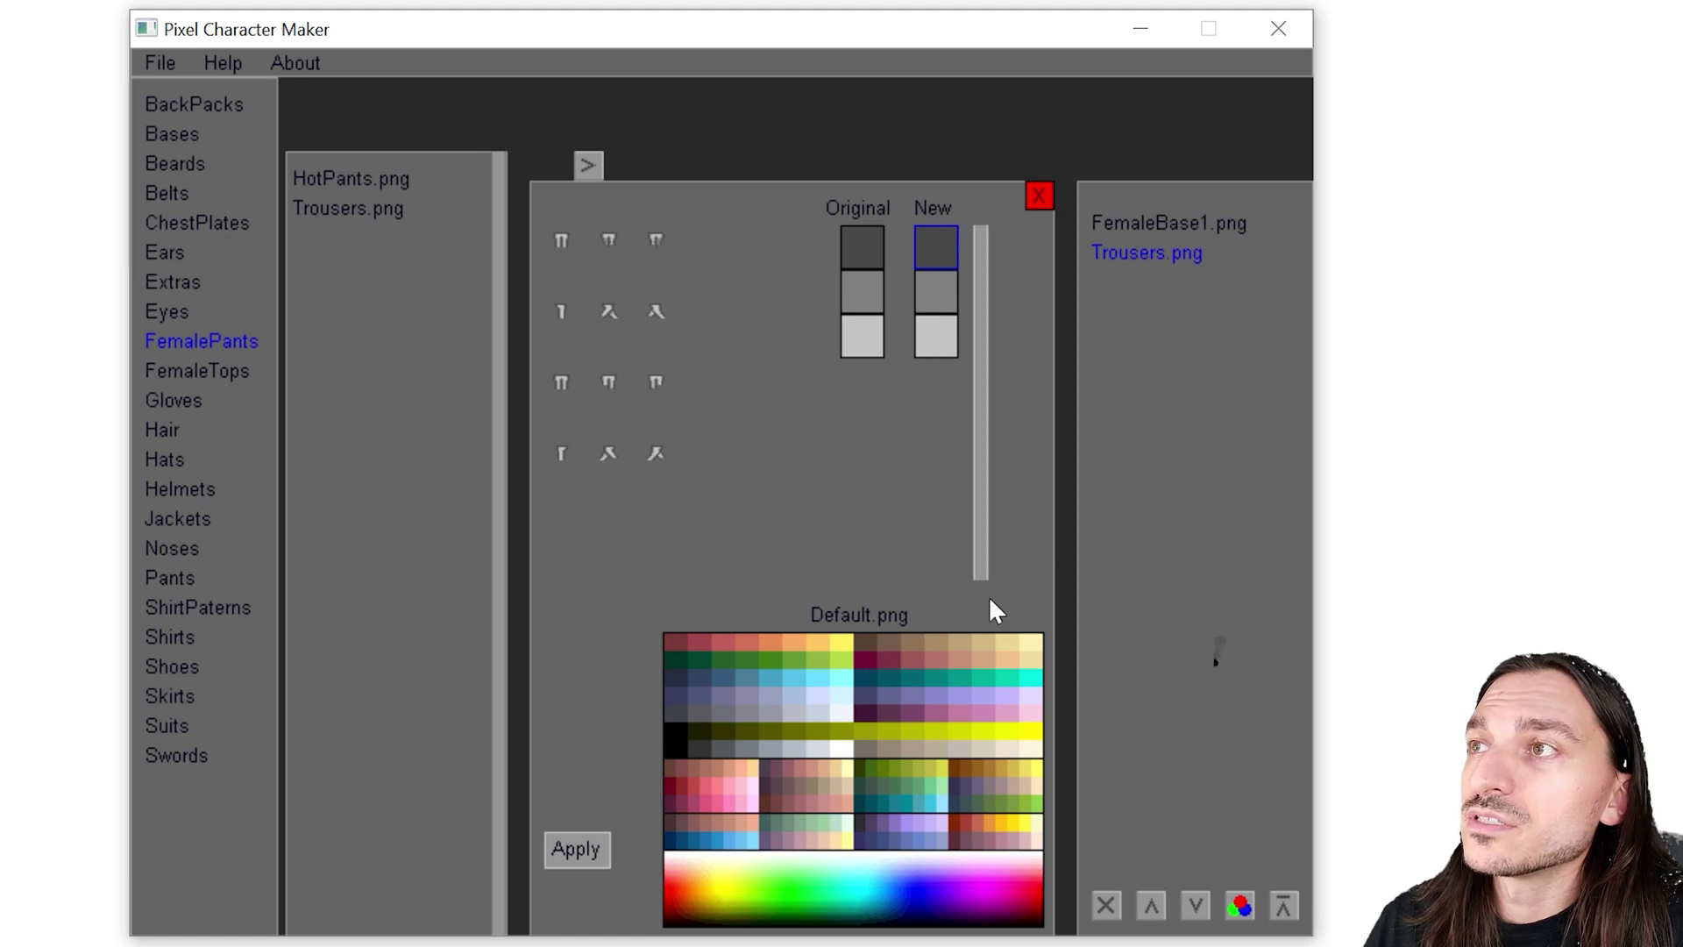
{"action": "left_click", "coordinate": [1240, 905]}
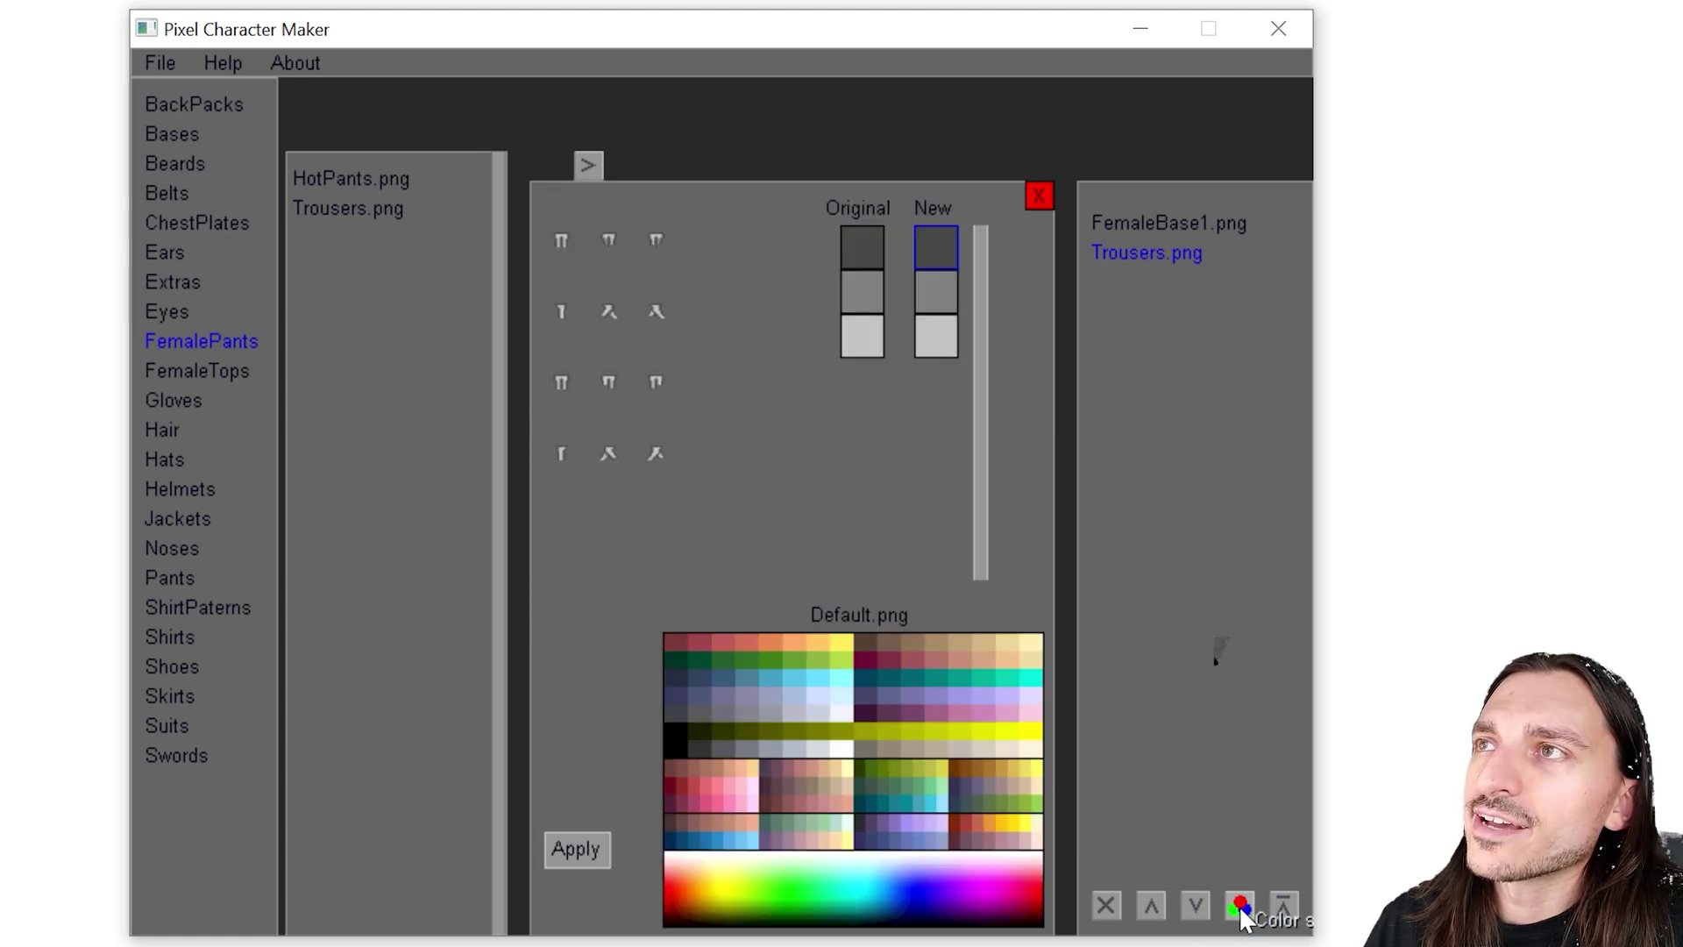
{"action": "left_click", "coordinate": [1240, 905]}
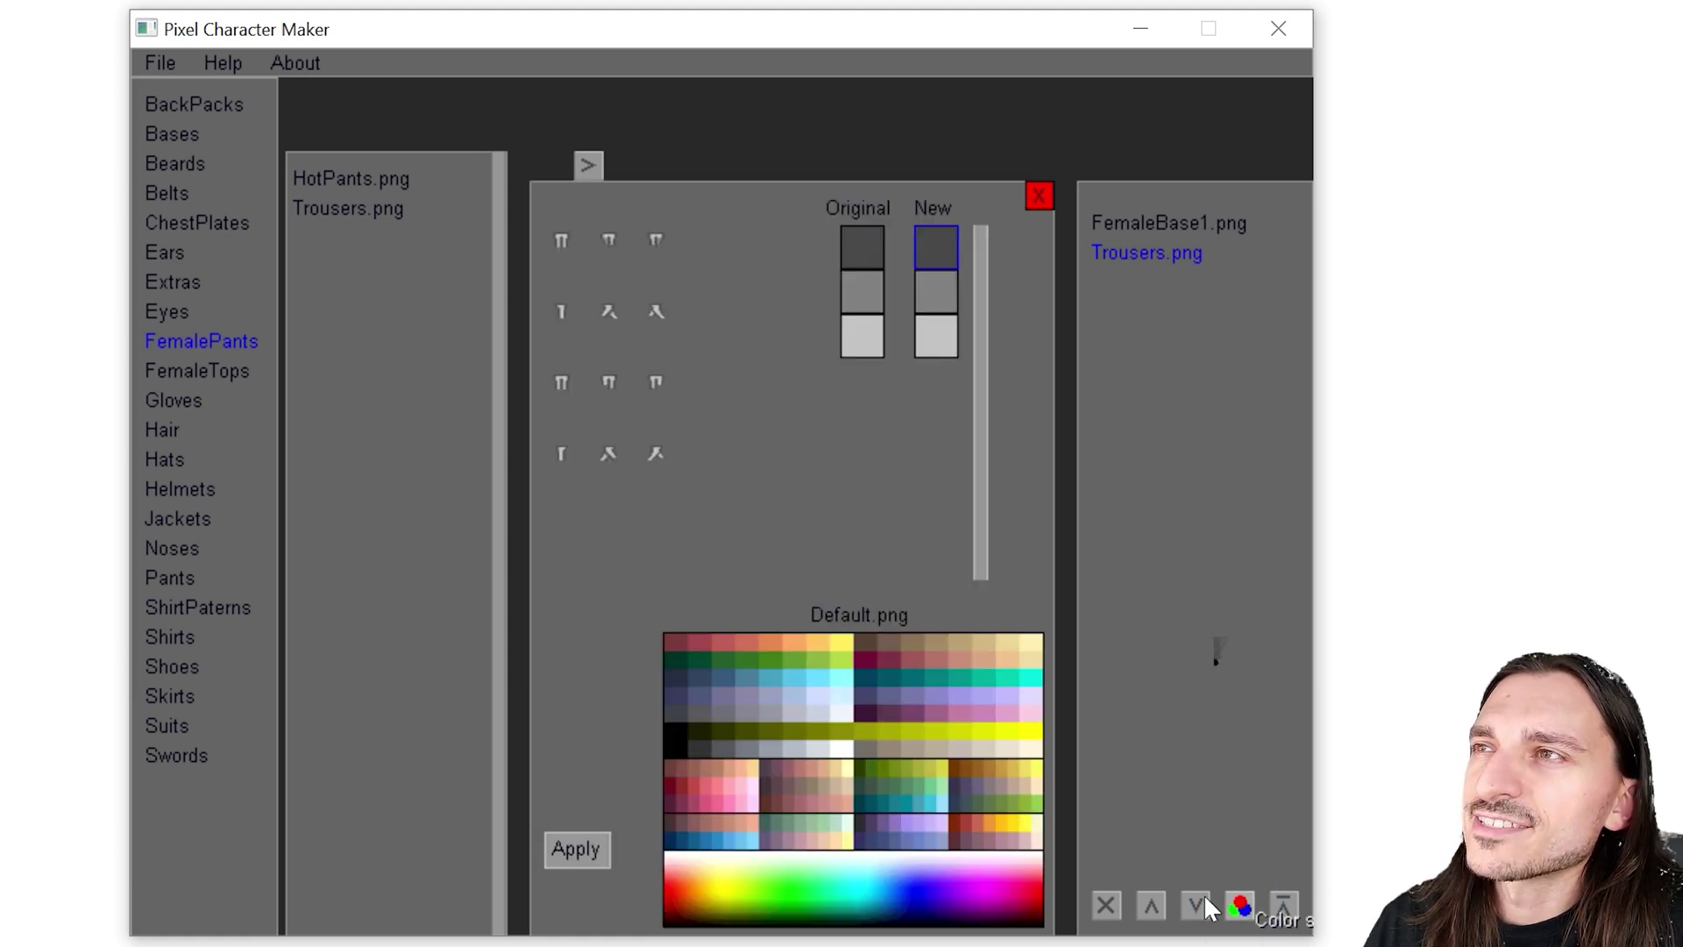
{"action": "left_click", "coordinate": [592, 844]}
{"action": "left_click", "coordinate": [197, 371]}
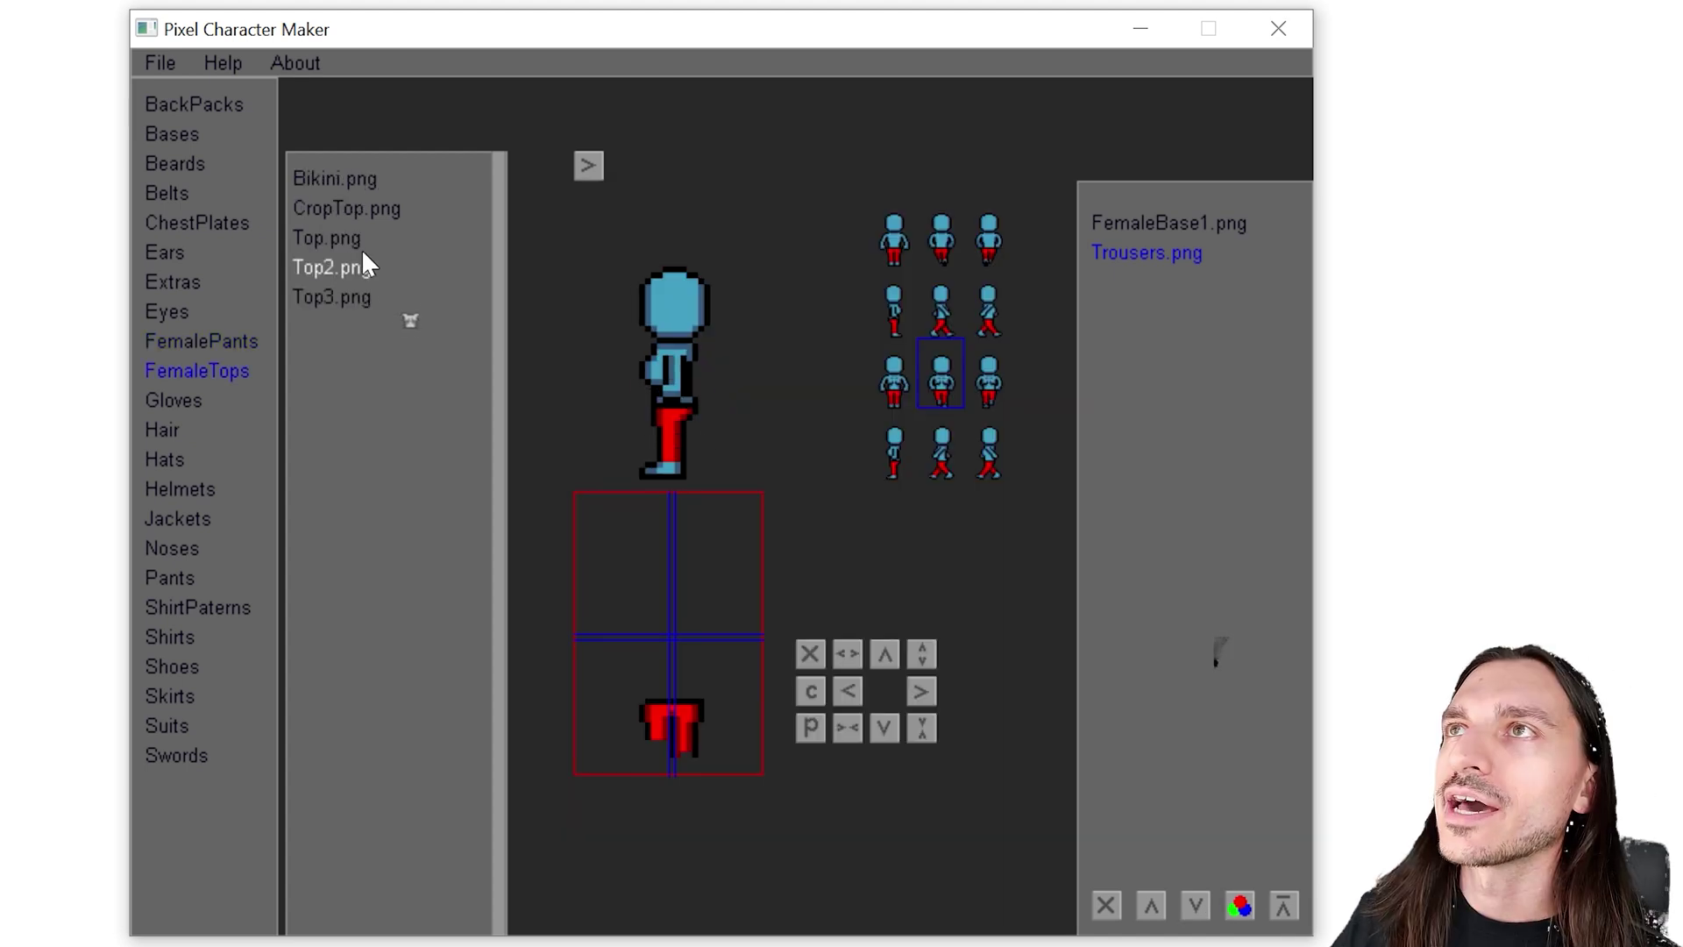
Try the Bikini and CropTop, then layer Top3, Top1Red, BlueJacket1 and Top3 again
{"action": "left_click", "coordinate": [363, 188]}
{"action": "left_click", "coordinate": [397, 208]}
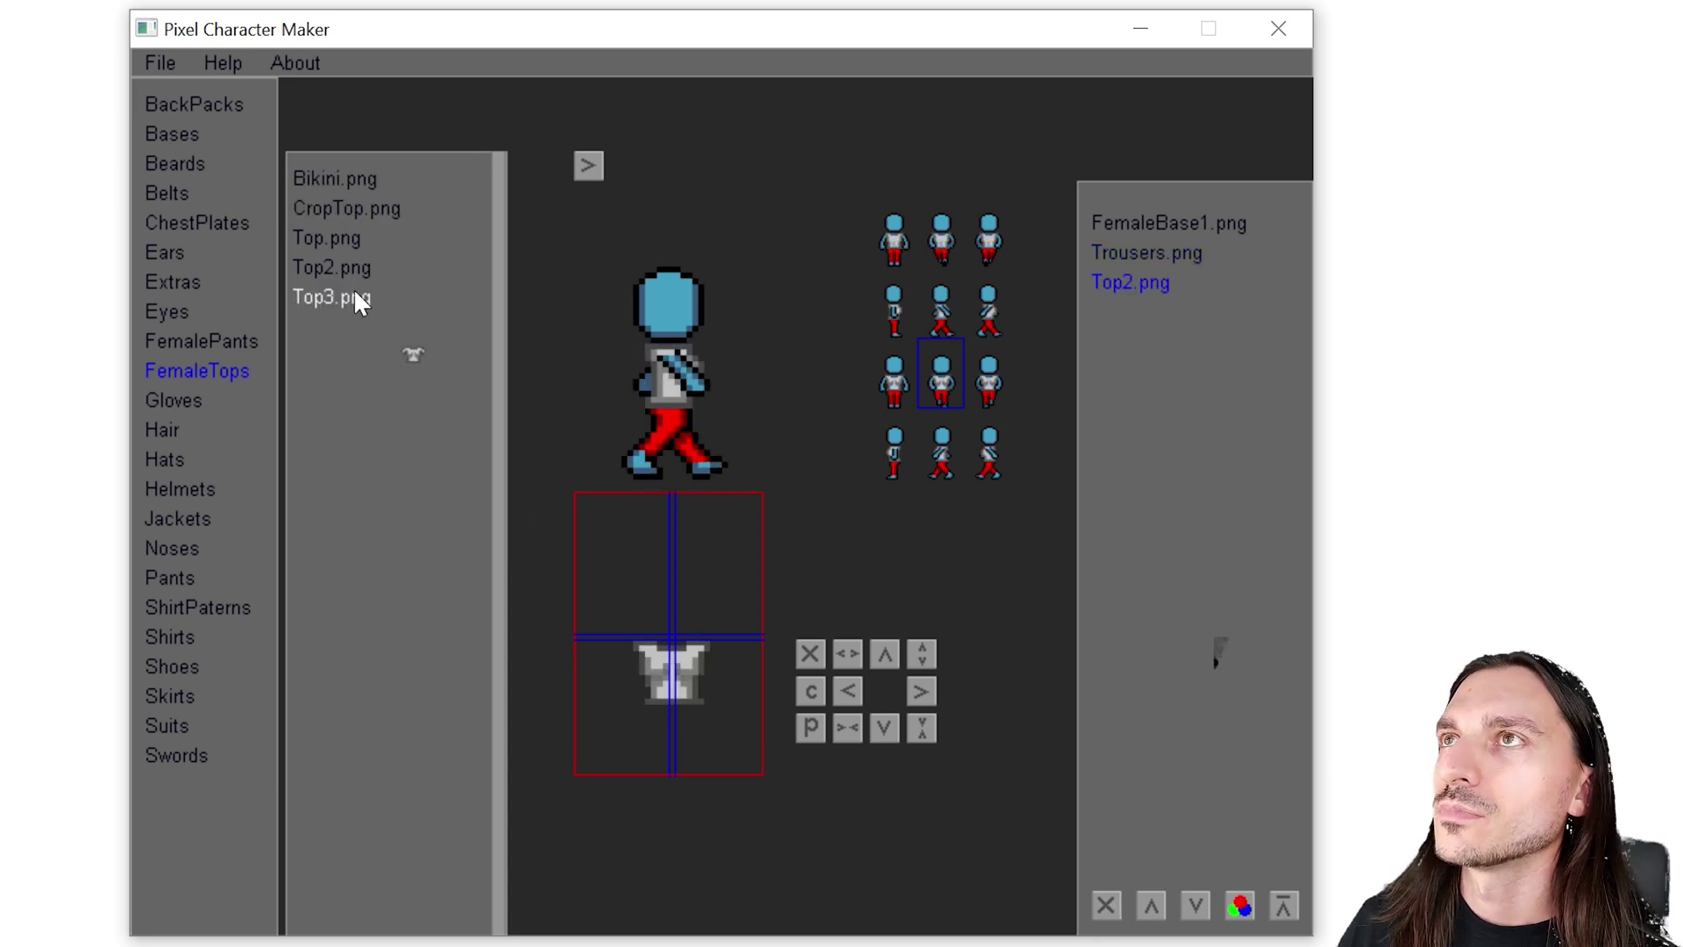
{"action": "left_click", "coordinate": [354, 293]}
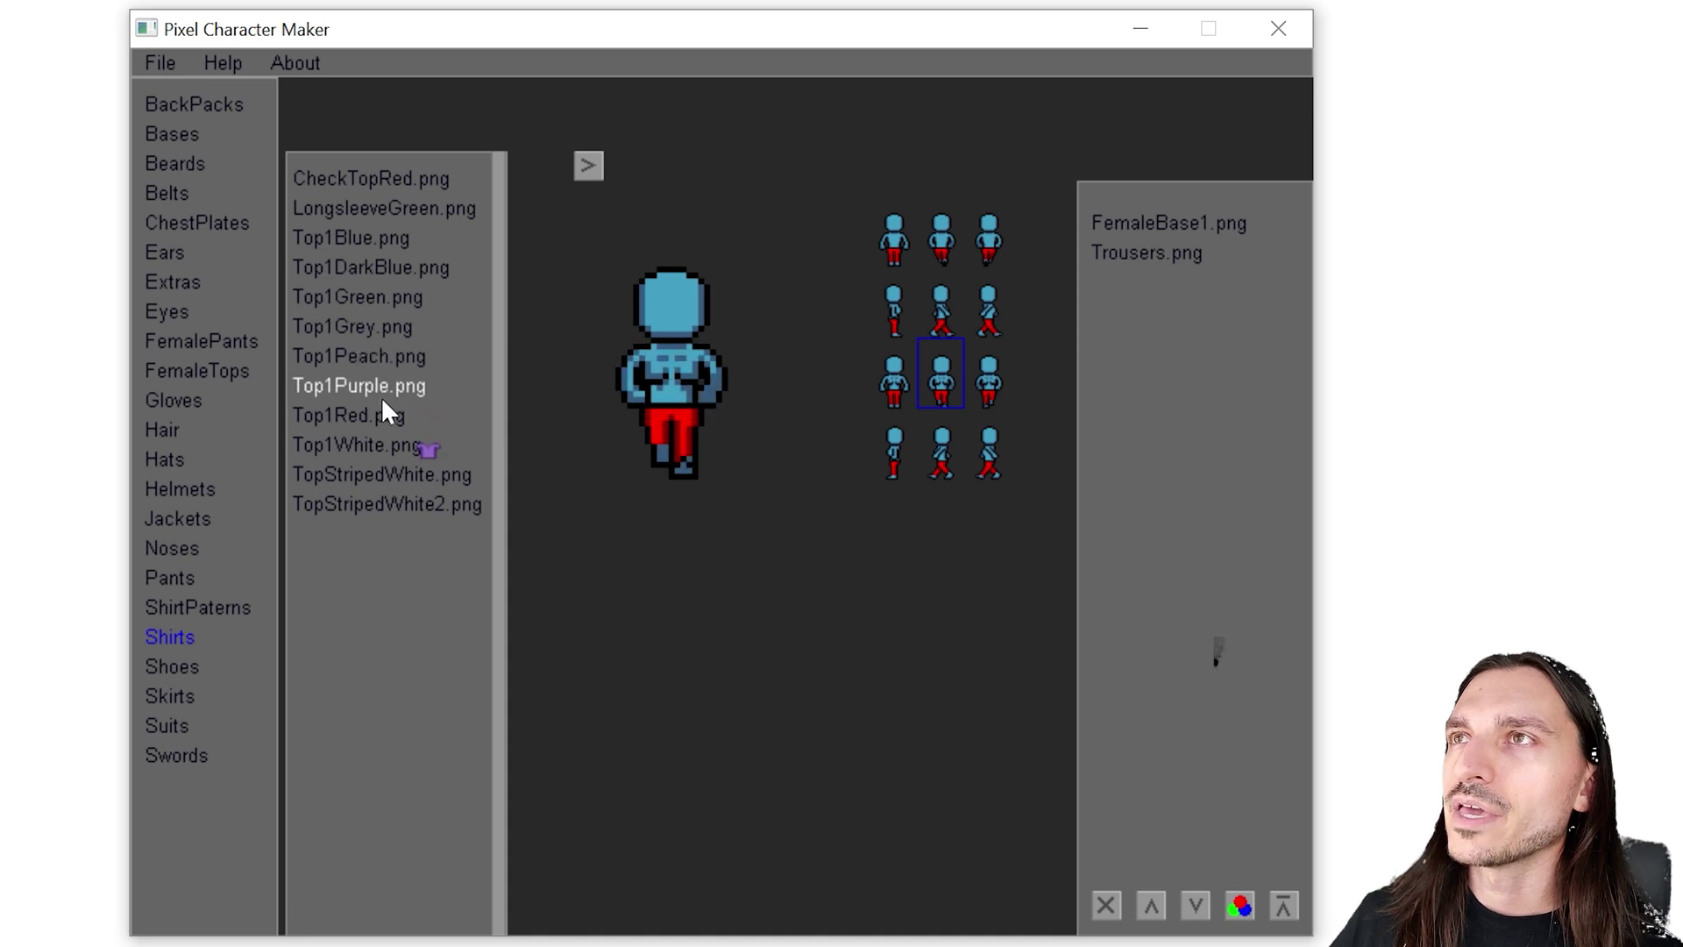
{"action": "left_click", "coordinate": [382, 419]}
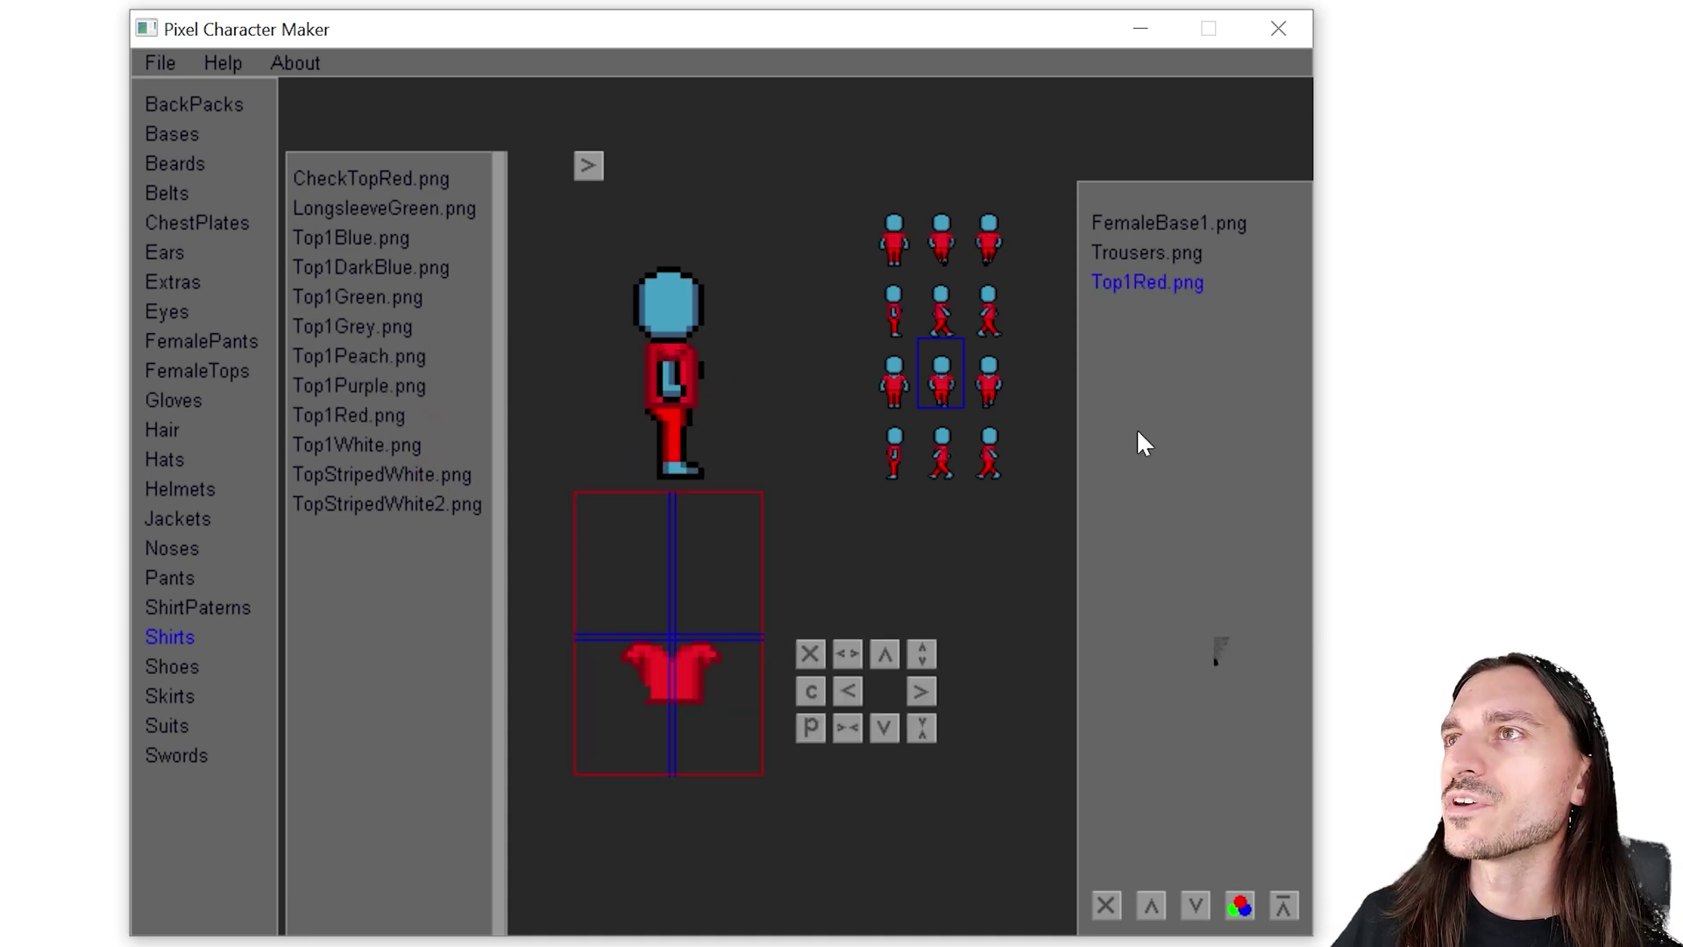
{"action": "left_click", "coordinate": [177, 519]}
{"action": "left_click", "coordinate": [196, 371]}
{"action": "left_click", "coordinate": [331, 298]}
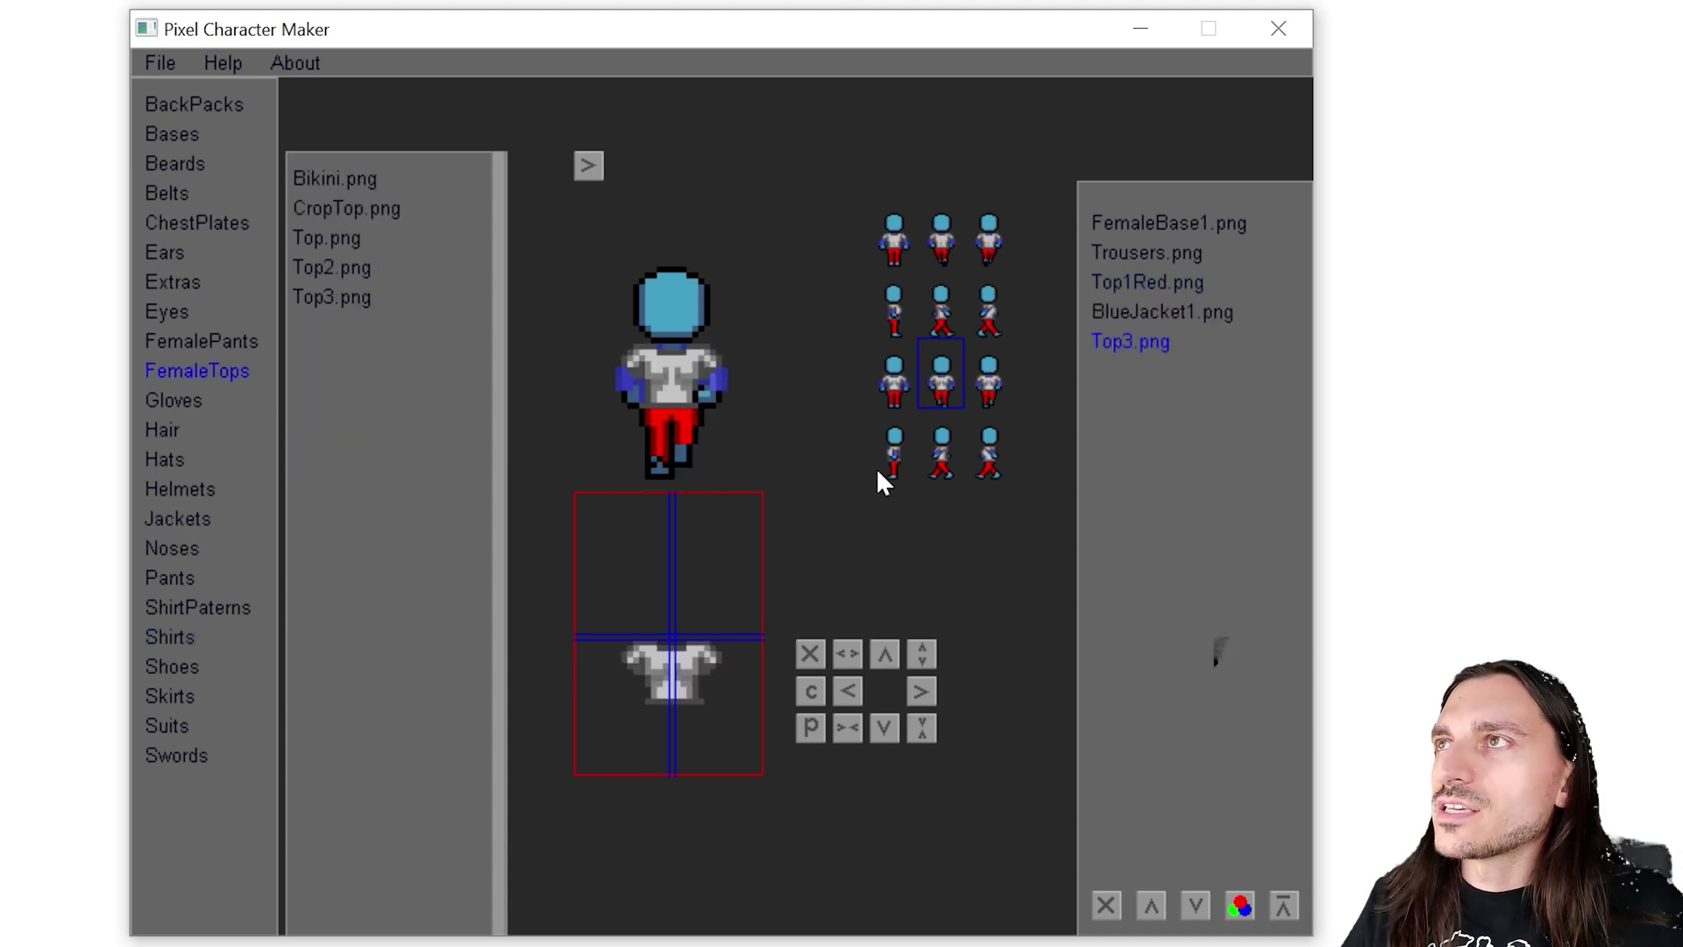
Move the Top3 layer up under the jacket and delete the Top1Red.png shirt layer
{"action": "left_click", "coordinate": [1138, 344]}
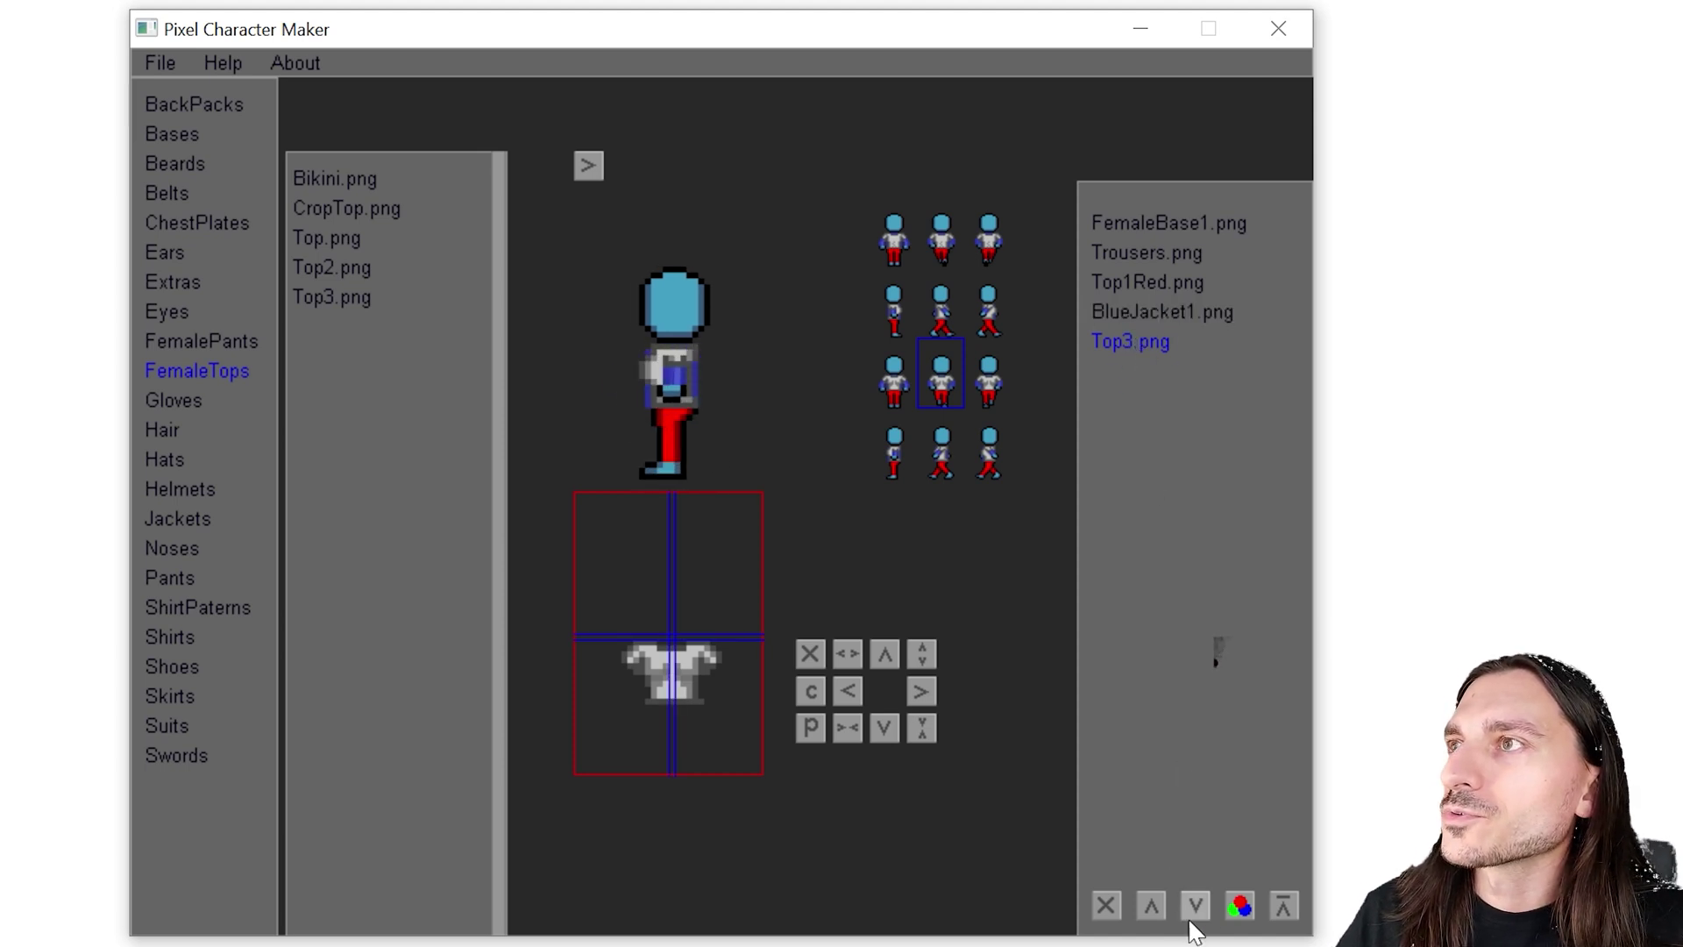
{"action": "left_click", "coordinate": [1153, 906]}
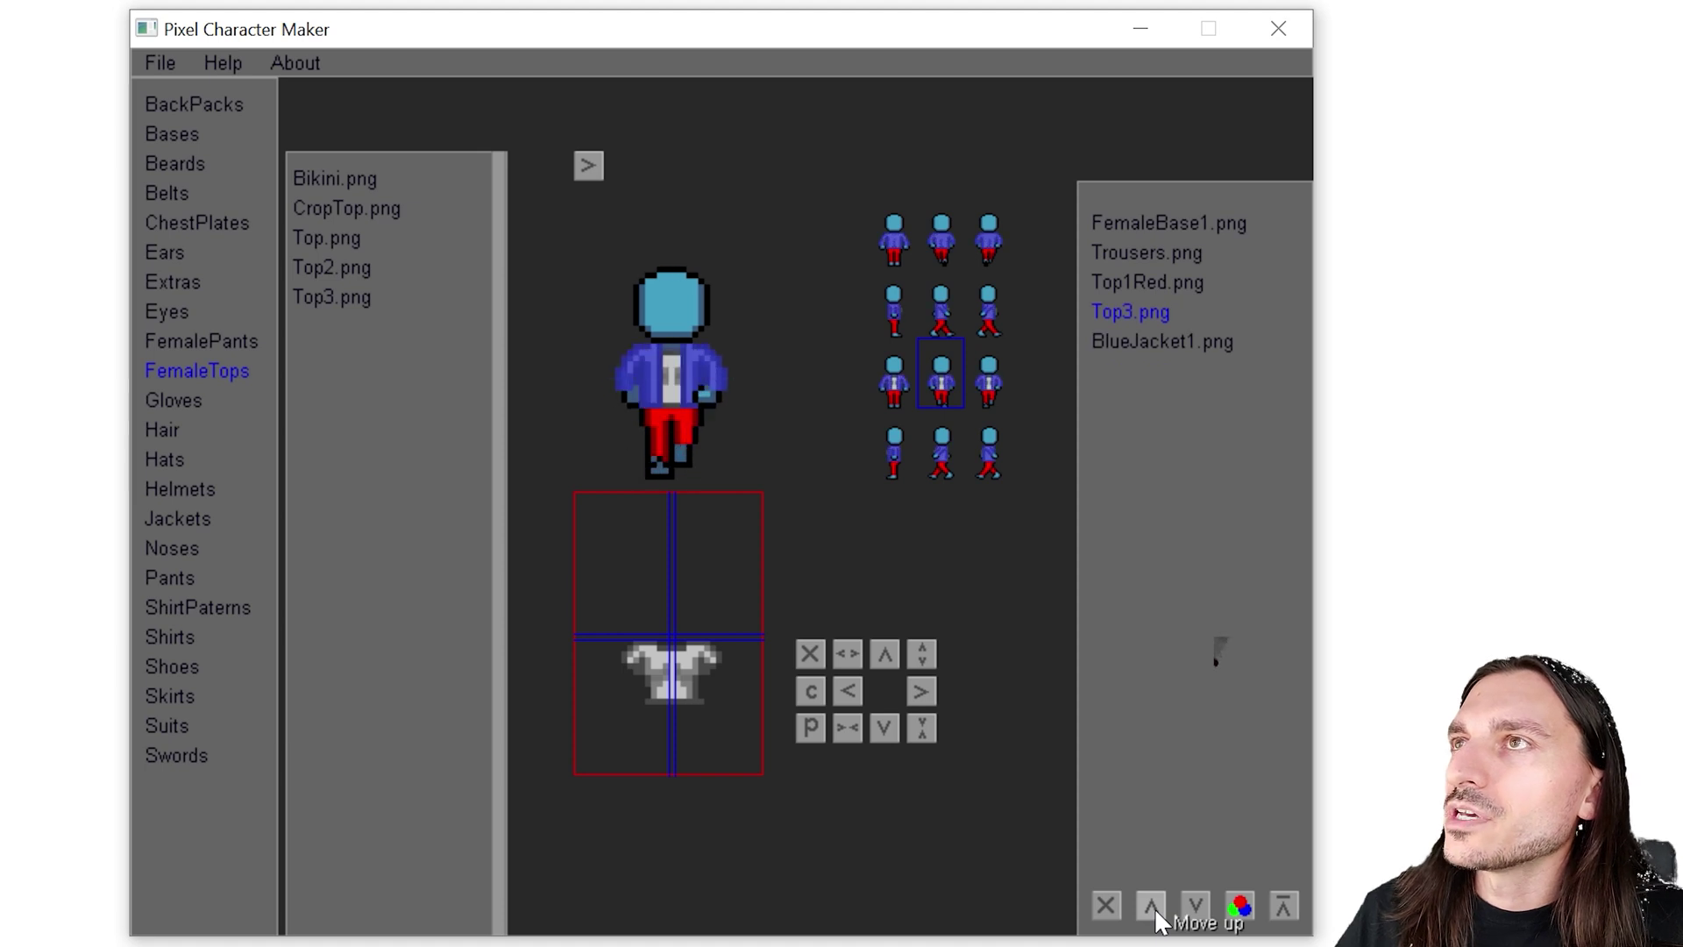
{"action": "left_click", "coordinate": [1151, 281]}
{"action": "left_click", "coordinate": [1106, 904]}
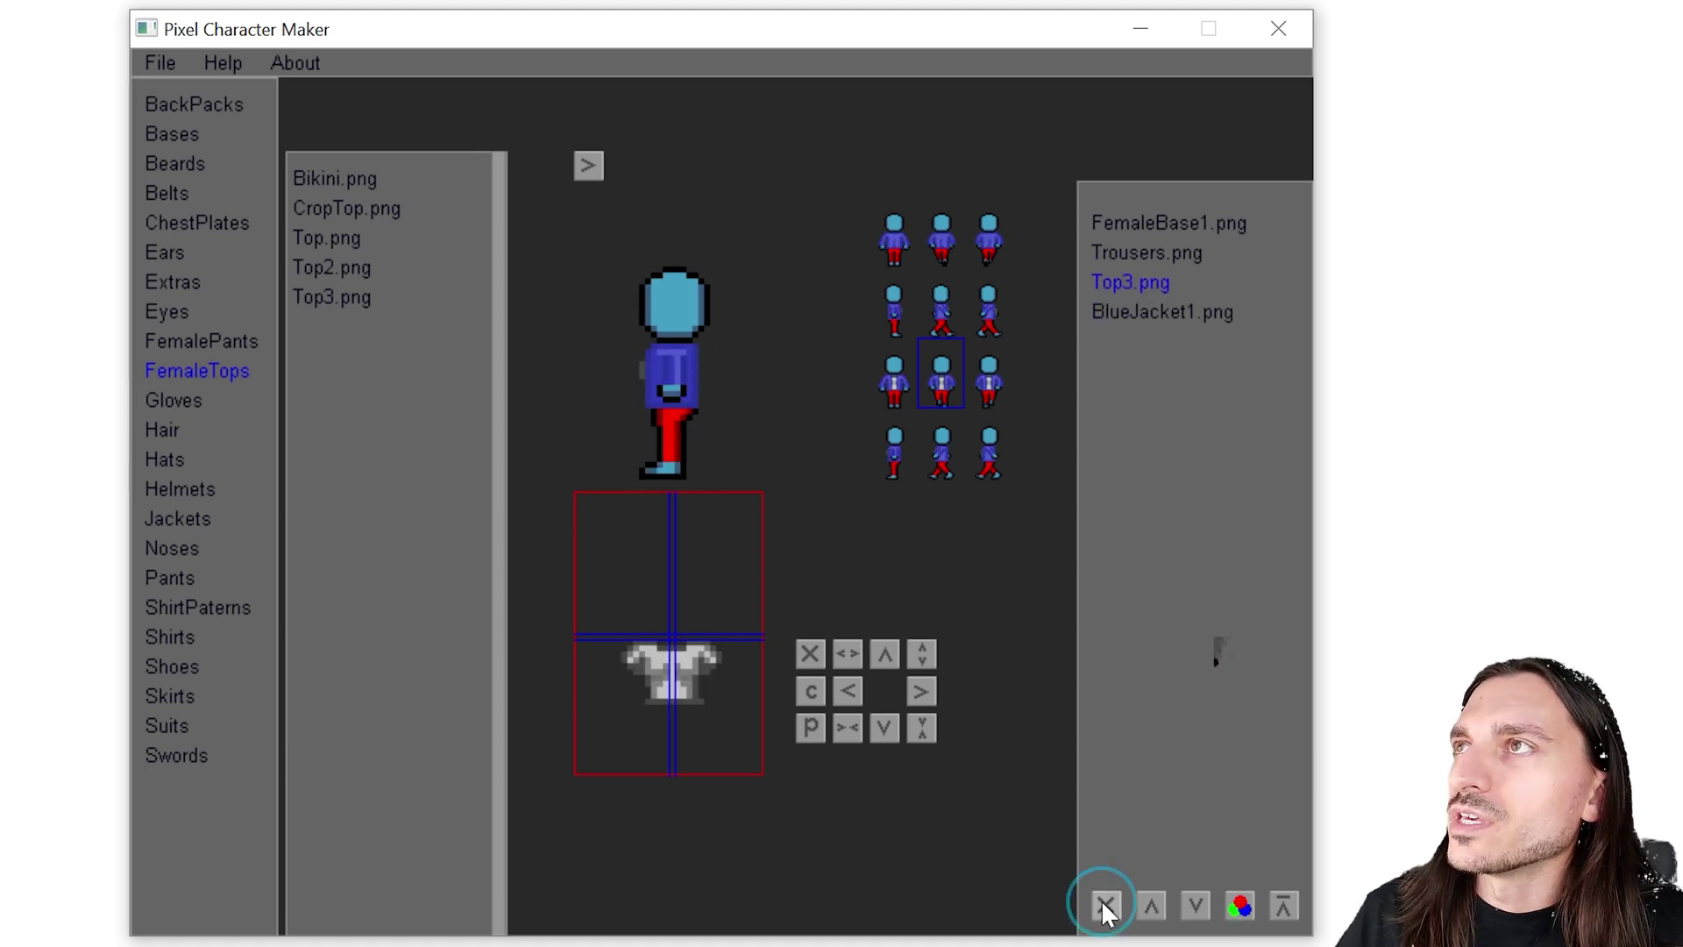
Recolour the BlueJacket1 jacket red, then reselect the Top3 layer
{"action": "double_click", "coordinate": [1157, 288]}
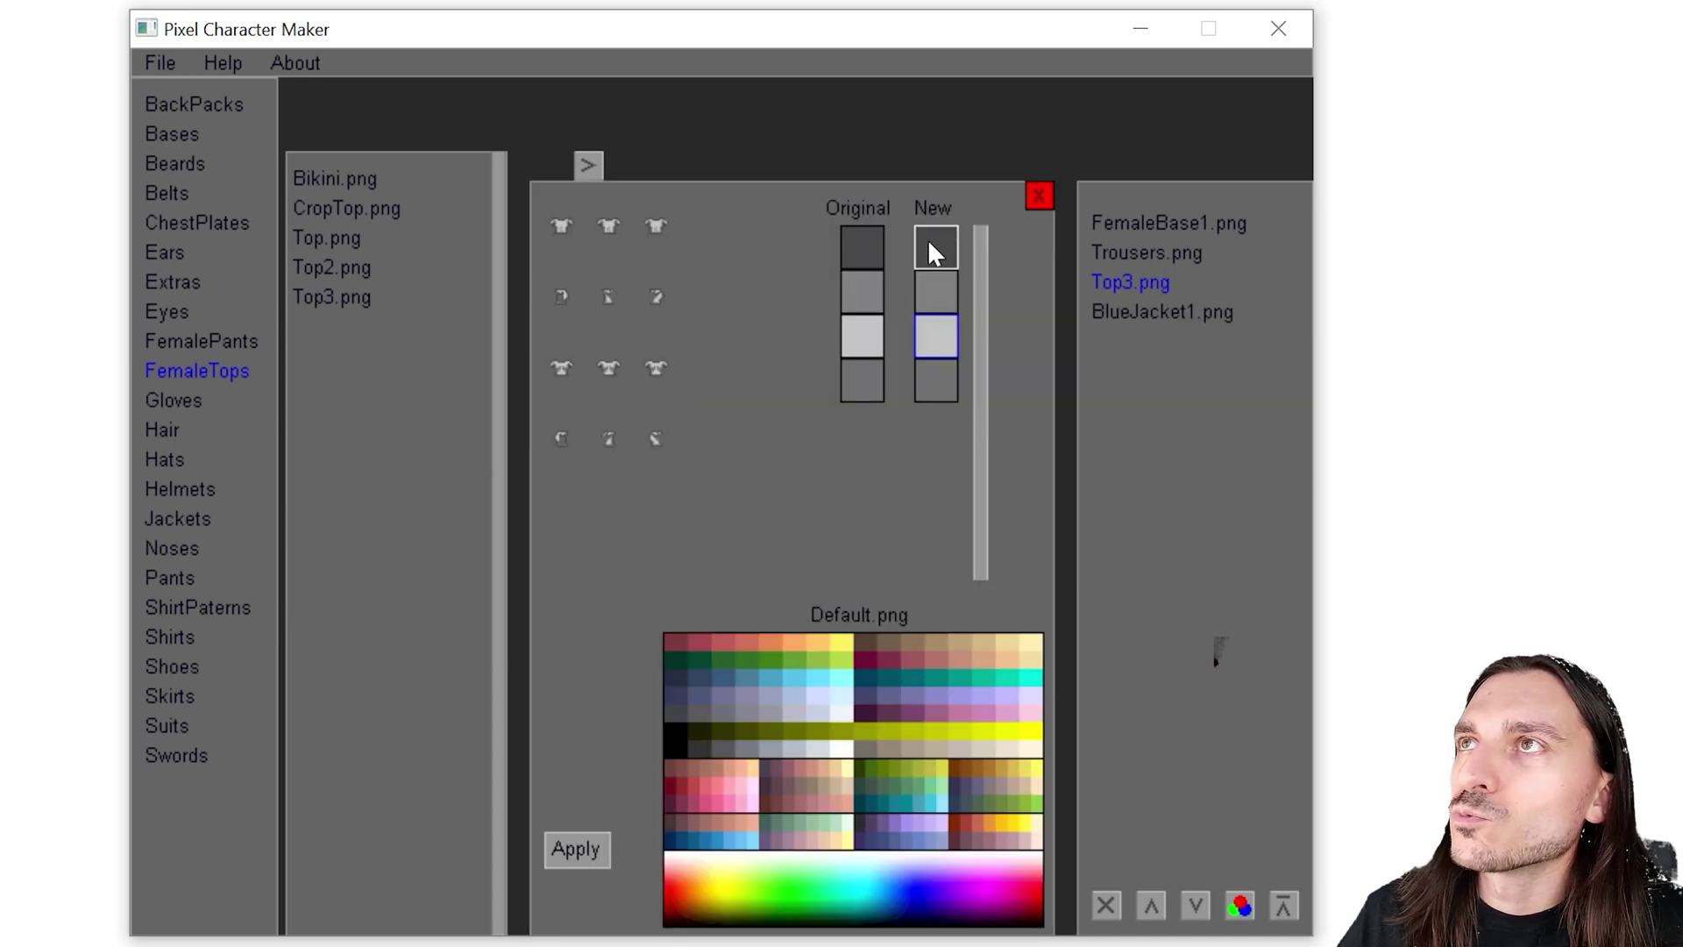
{"action": "key", "text": "Down"}
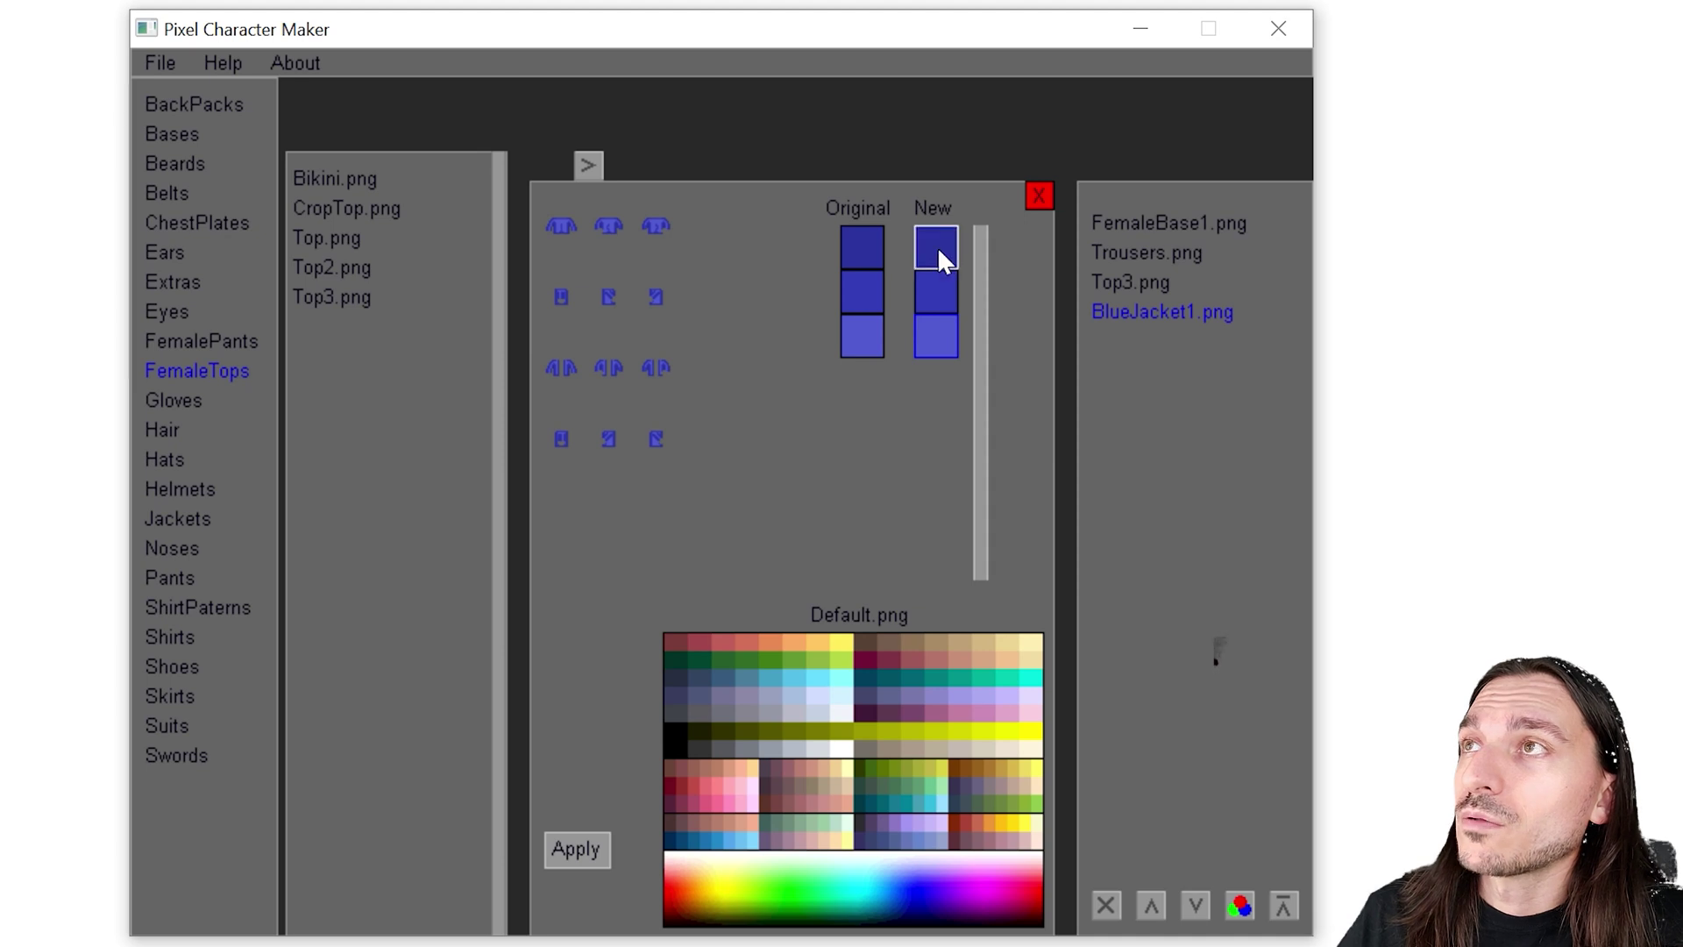
{"action": "key", "text": "Escape"}
{"action": "key", "text": "Up"}
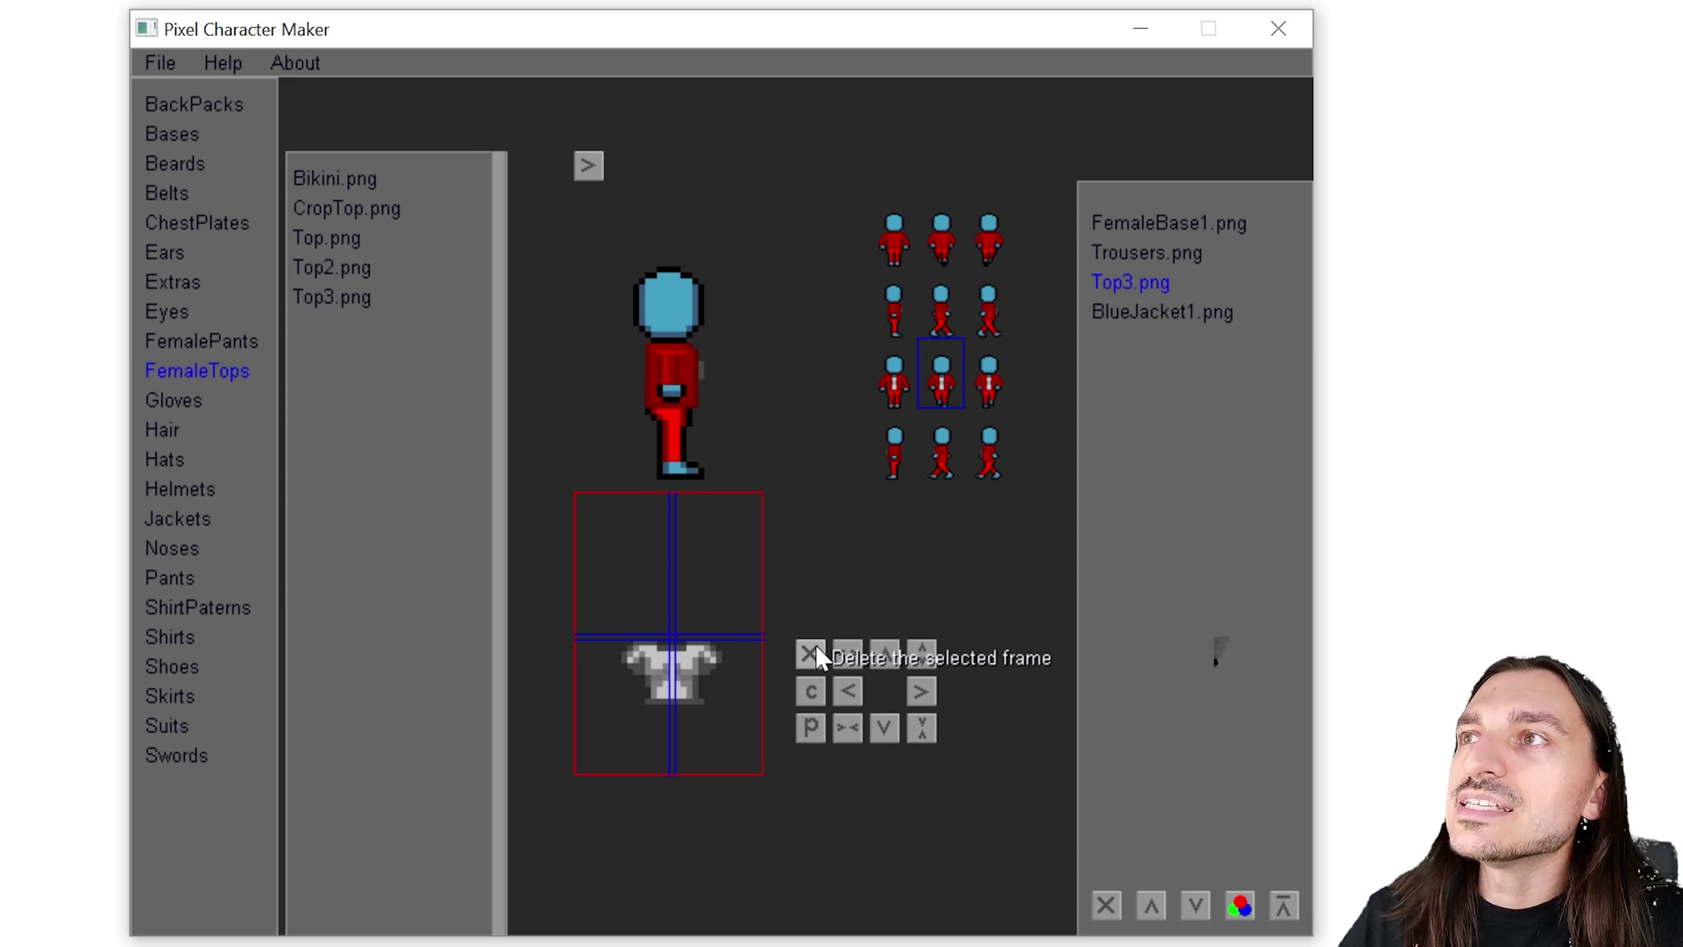
Inspect the red outfit across several rows of sprite-sheet frames and toggle the preview animation style
{"action": "left_click", "coordinate": [894, 377]}
{"action": "left_click", "coordinate": [894, 301]}
{"action": "left_click", "coordinate": [986, 238]}
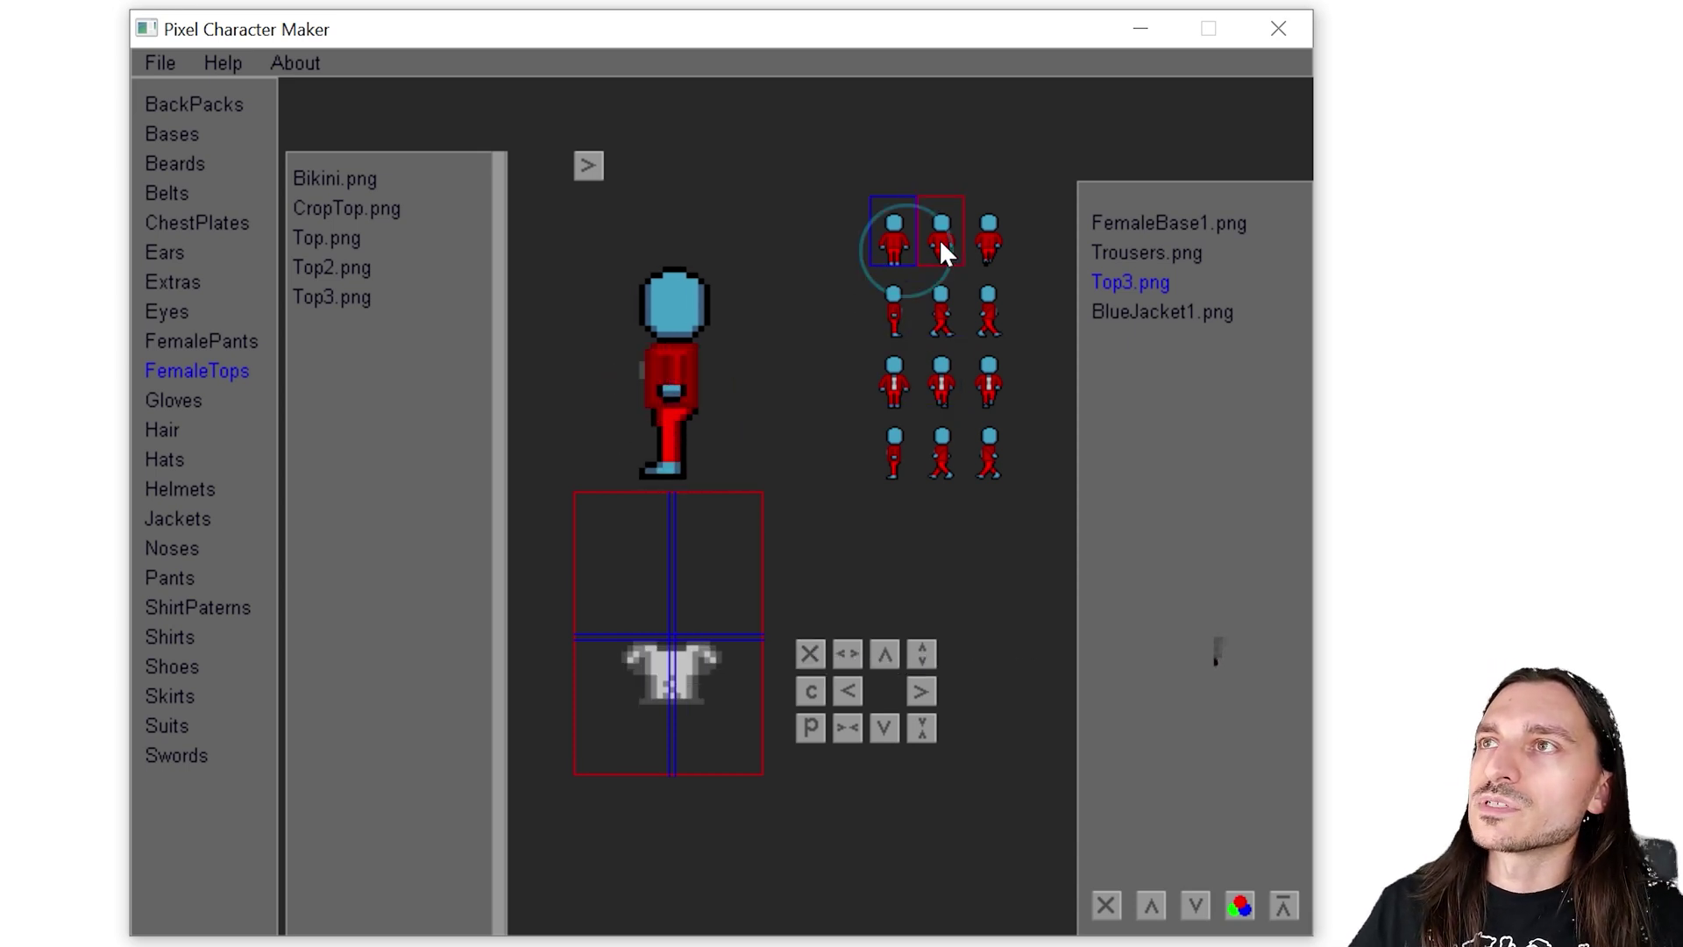
{"action": "left_click", "coordinate": [985, 391]}
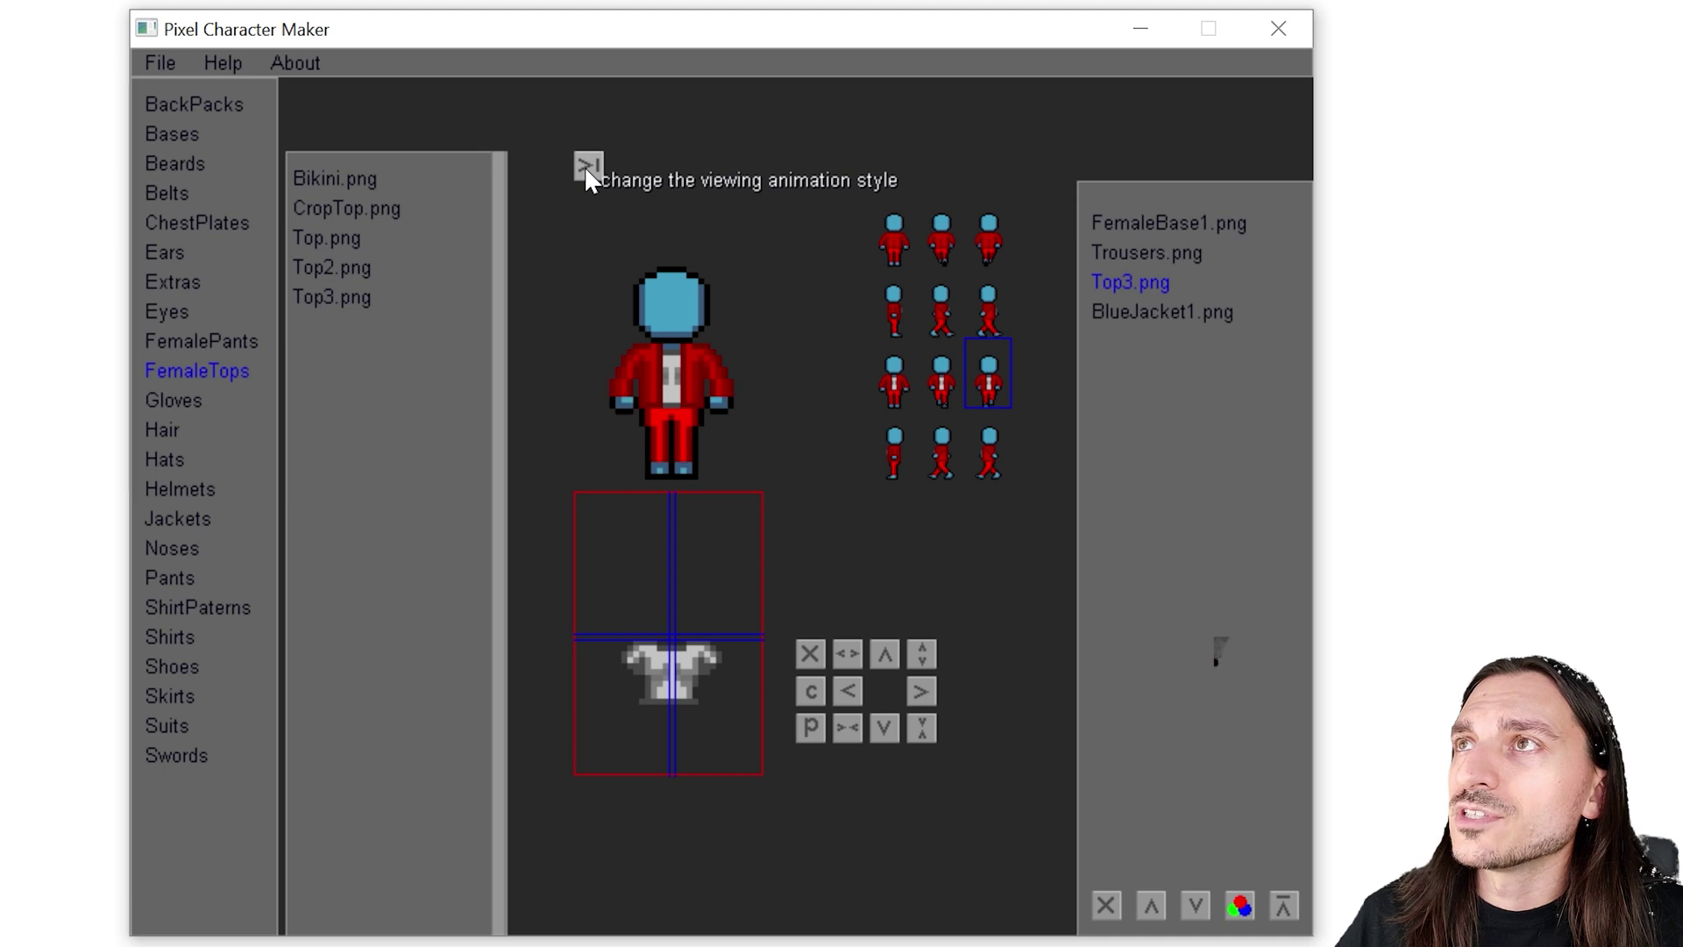
{"action": "left_click", "coordinate": [952, 305]}
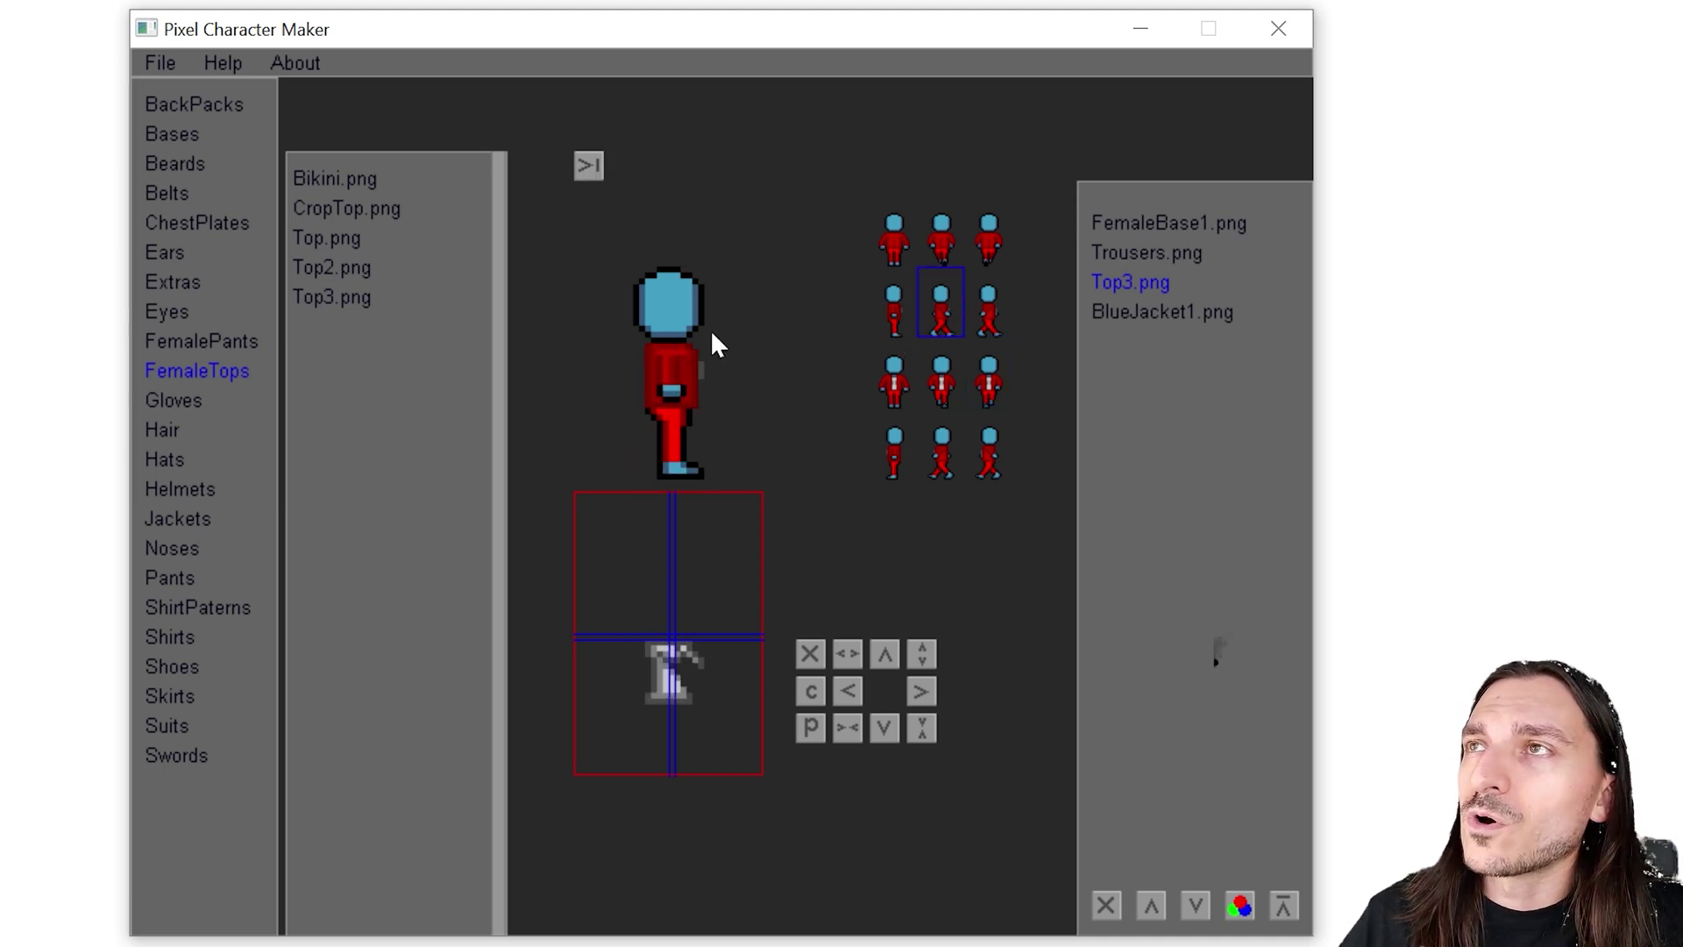
{"action": "left_click", "coordinate": [905, 237]}
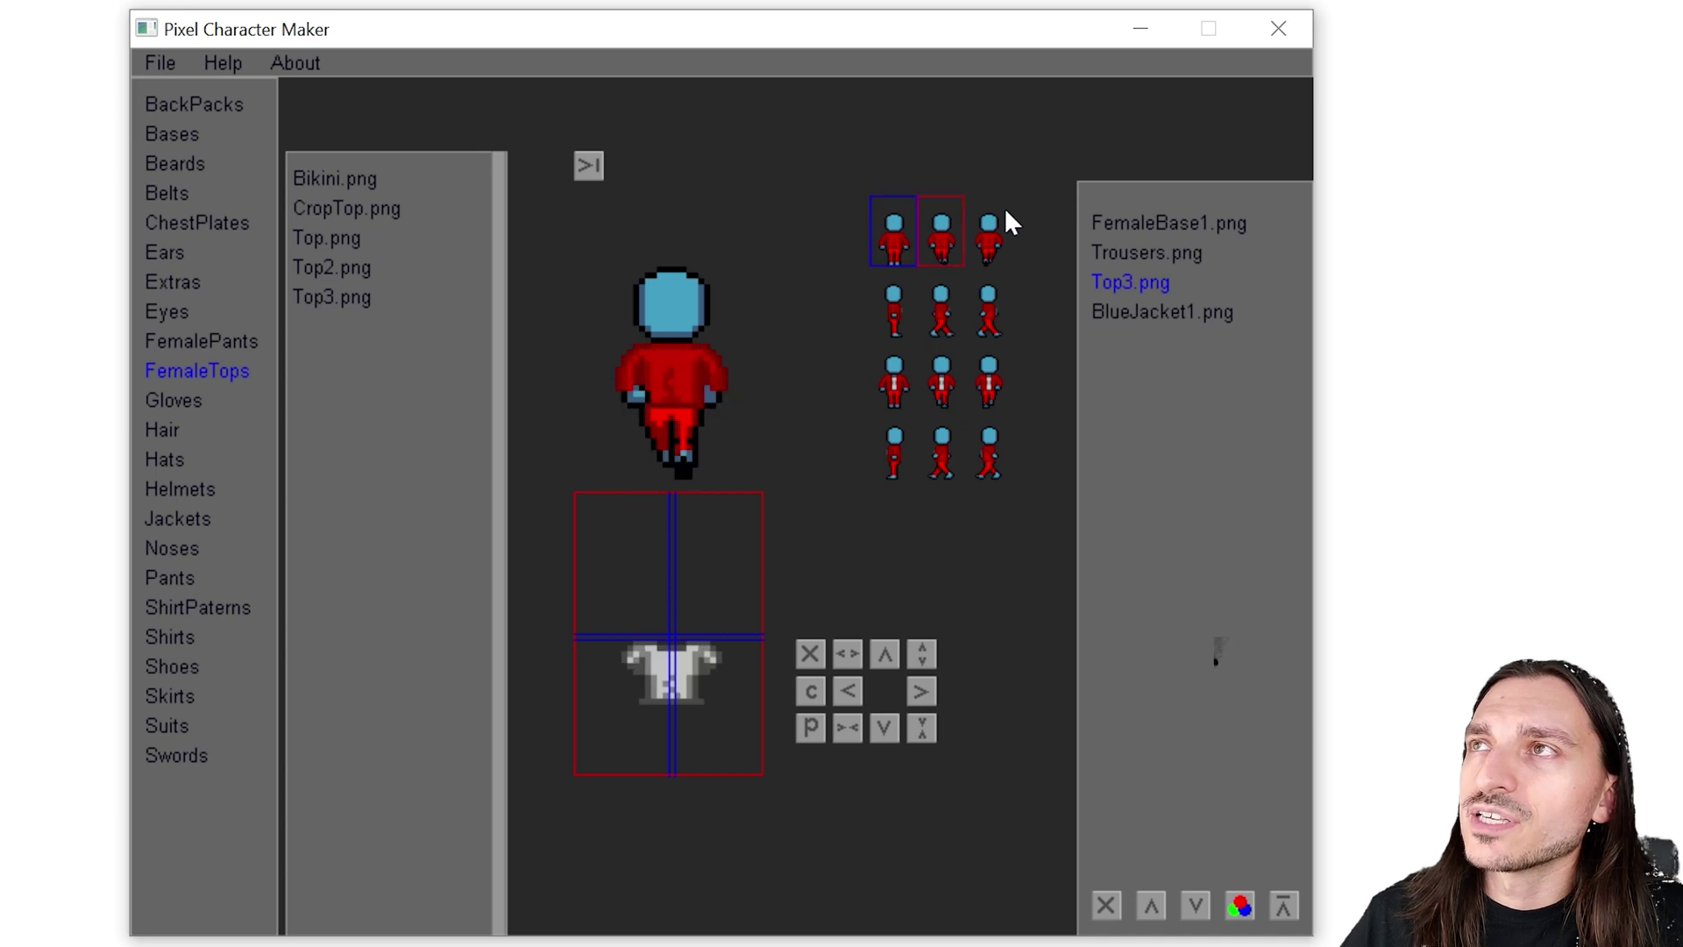
{"action": "left_click", "coordinate": [896, 379]}
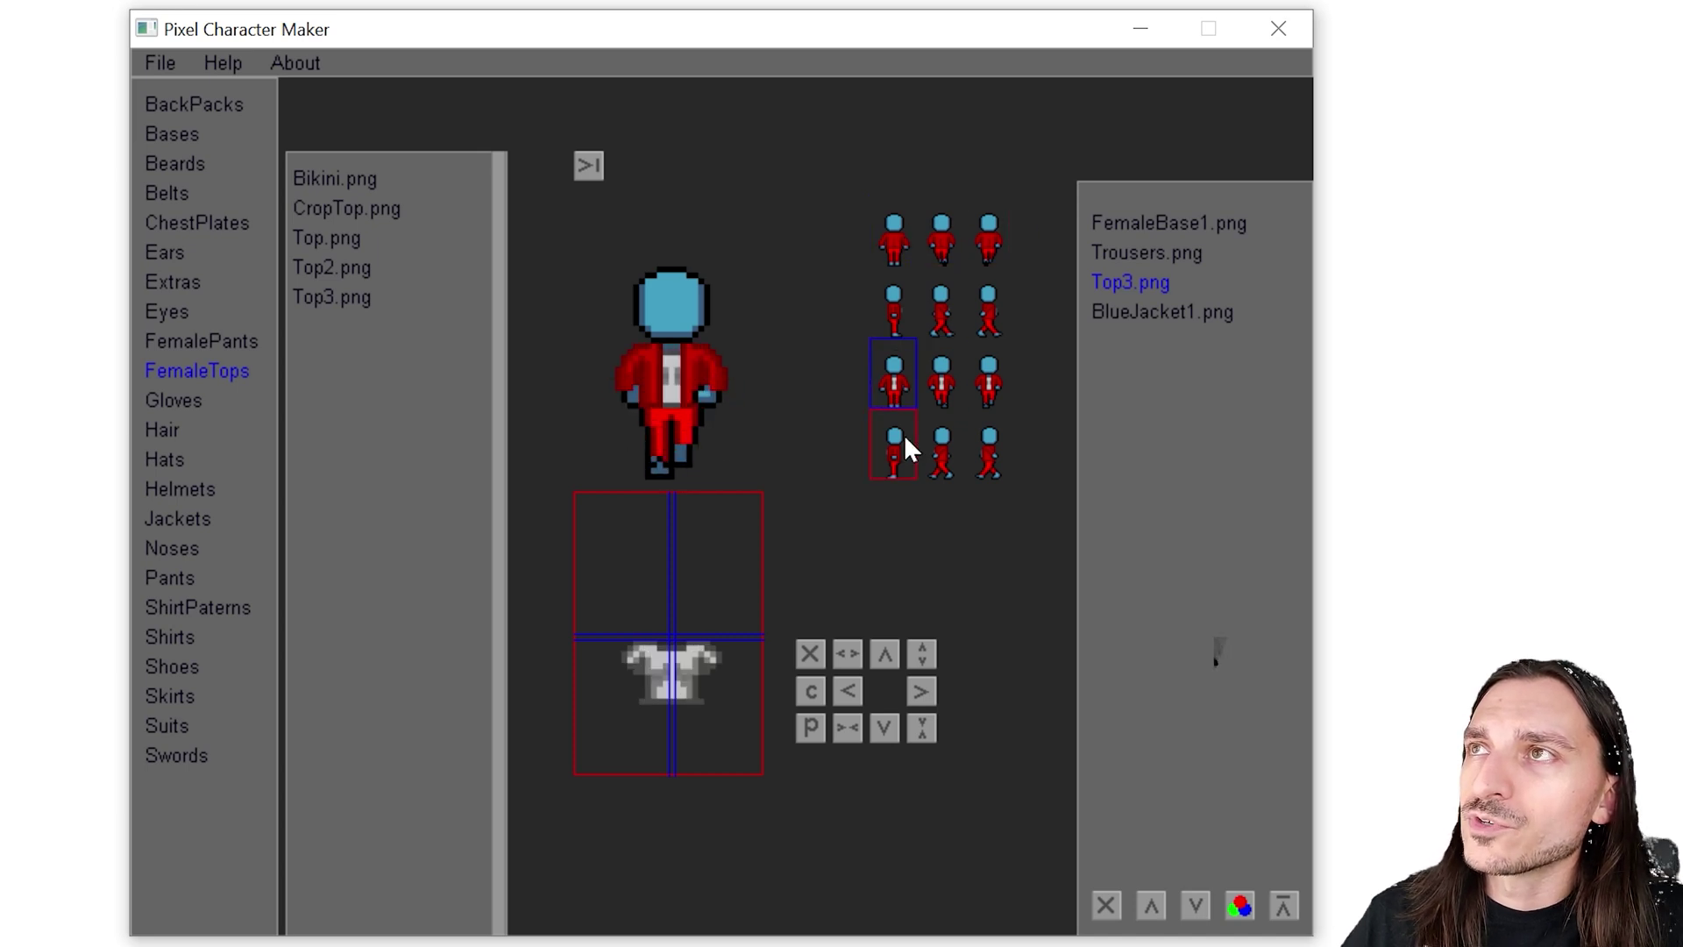
{"action": "left_click", "coordinate": [591, 167]}
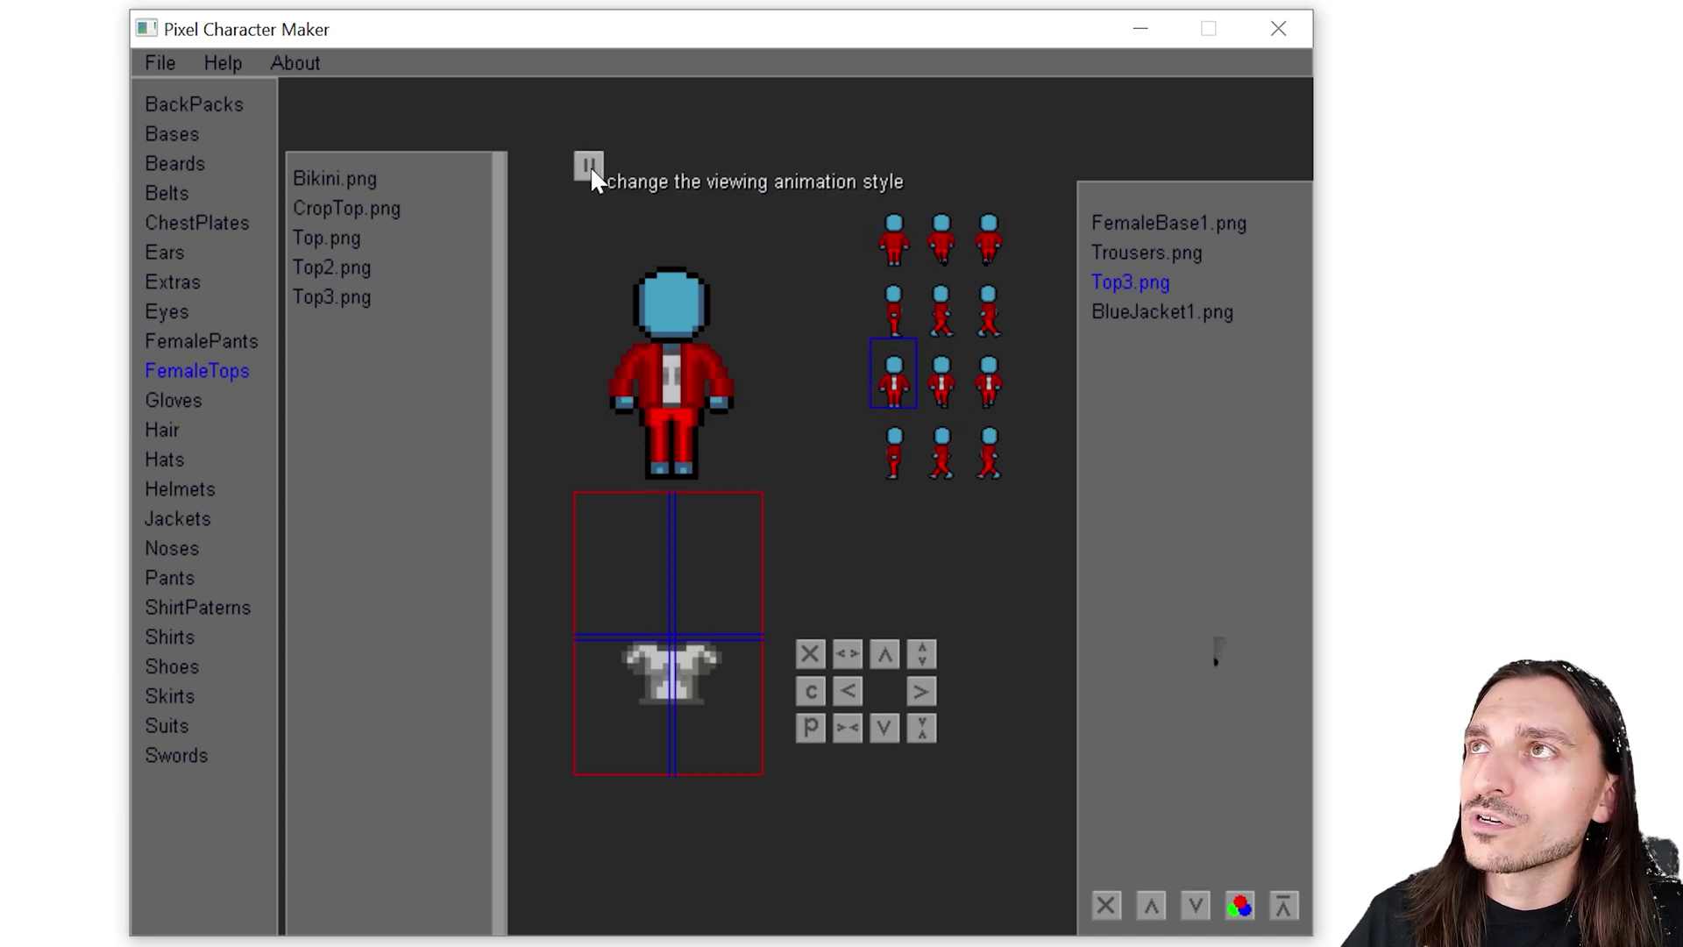
{"action": "left_click", "coordinate": [591, 166]}
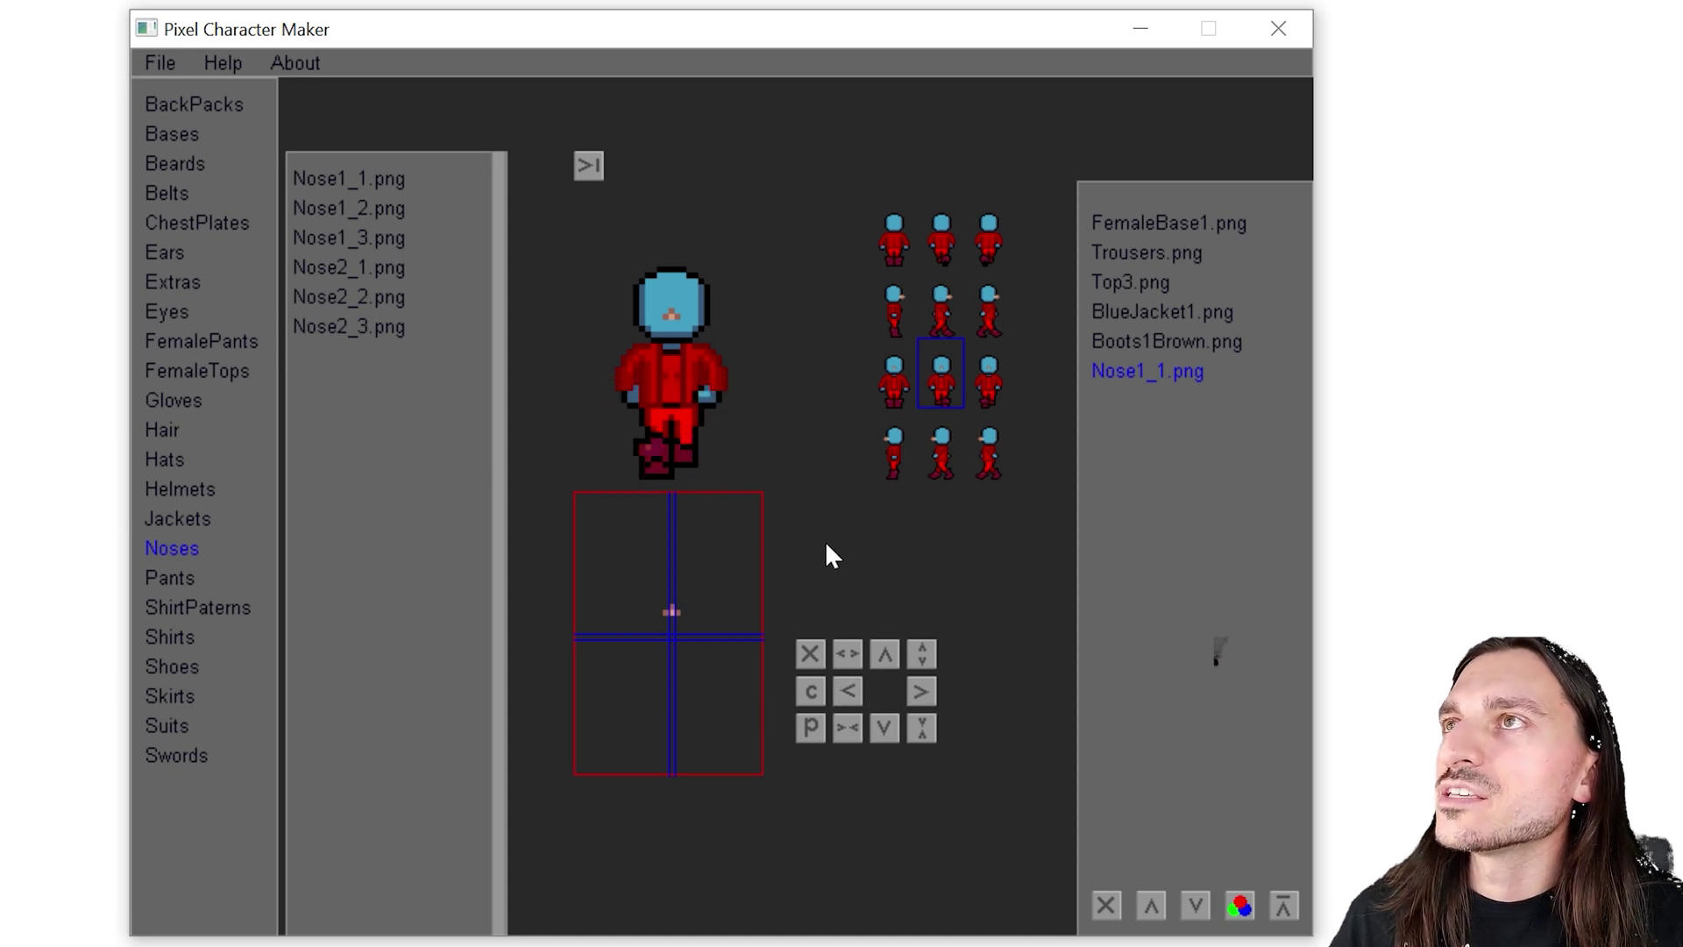
Shift the Nose1_1.png nose left on the row-3 frames
{"action": "left_click", "coordinate": [848, 692]}
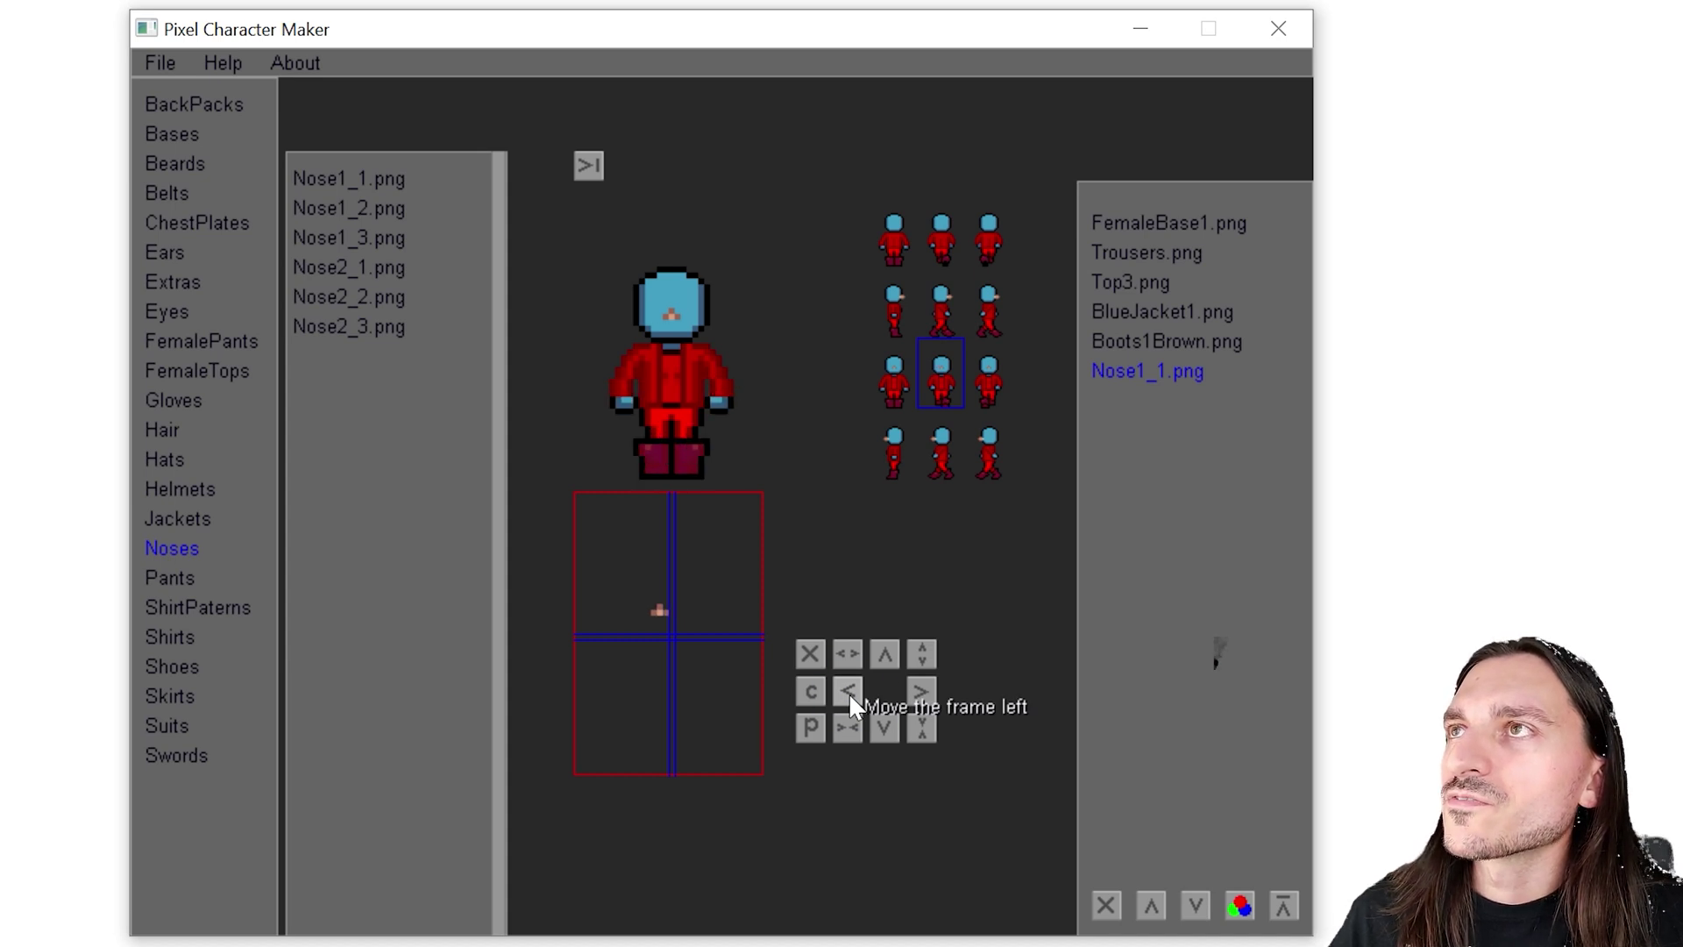
{"action": "left_click", "coordinate": [894, 377]}
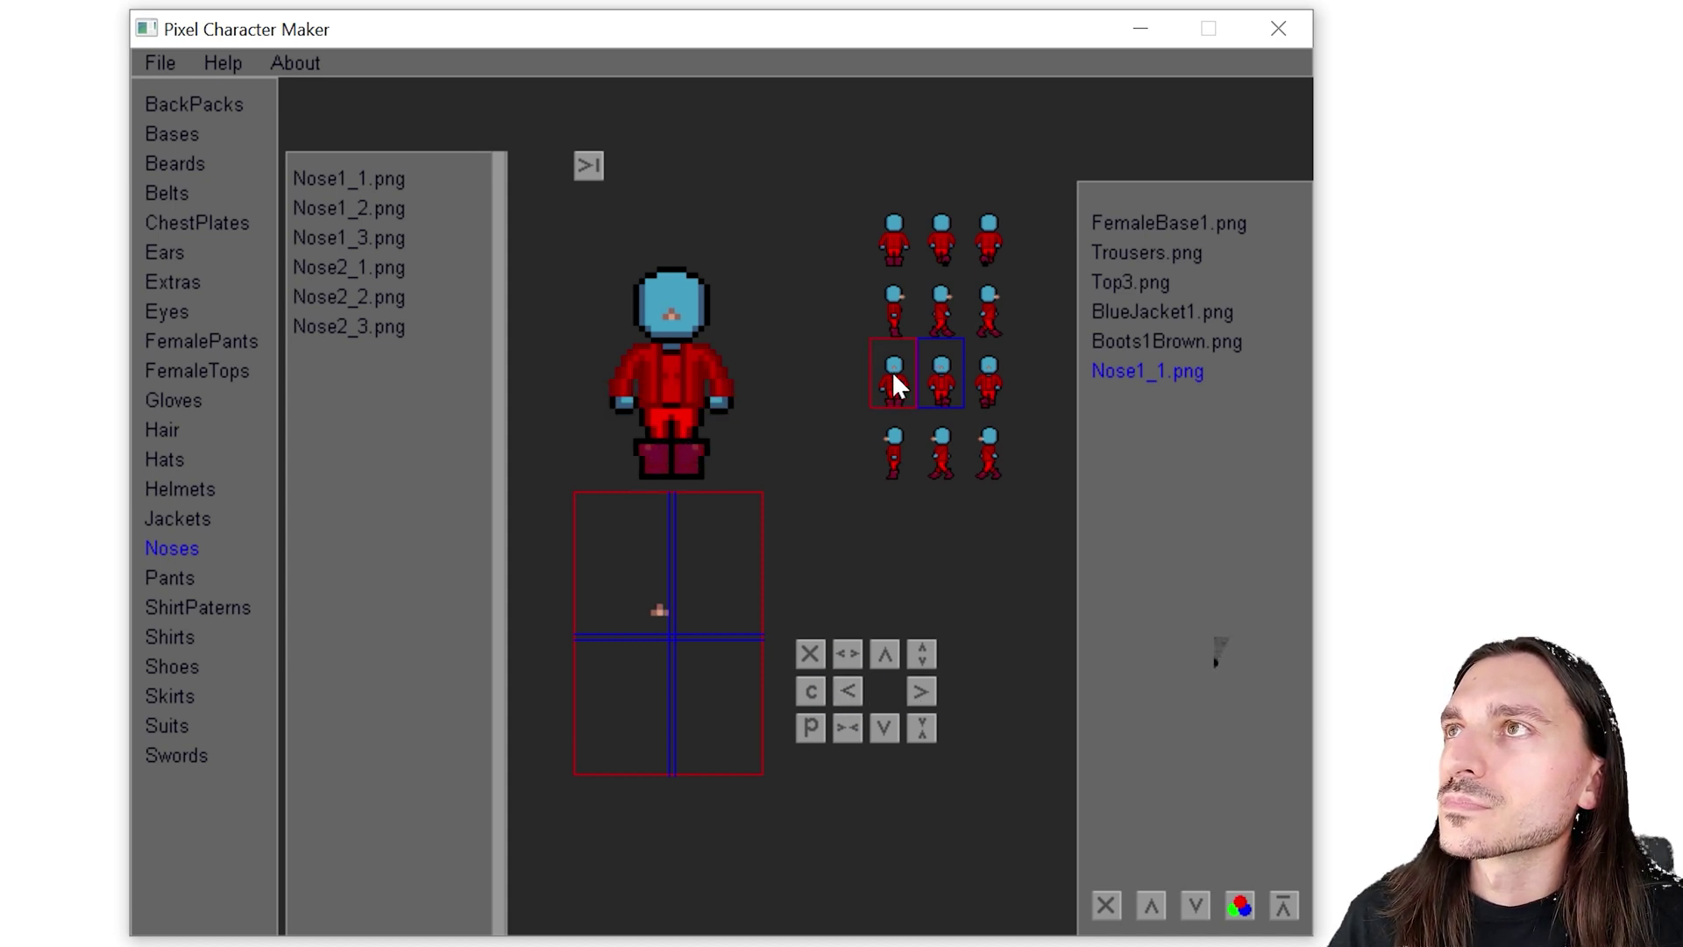
{"action": "left_click", "coordinate": [847, 690]}
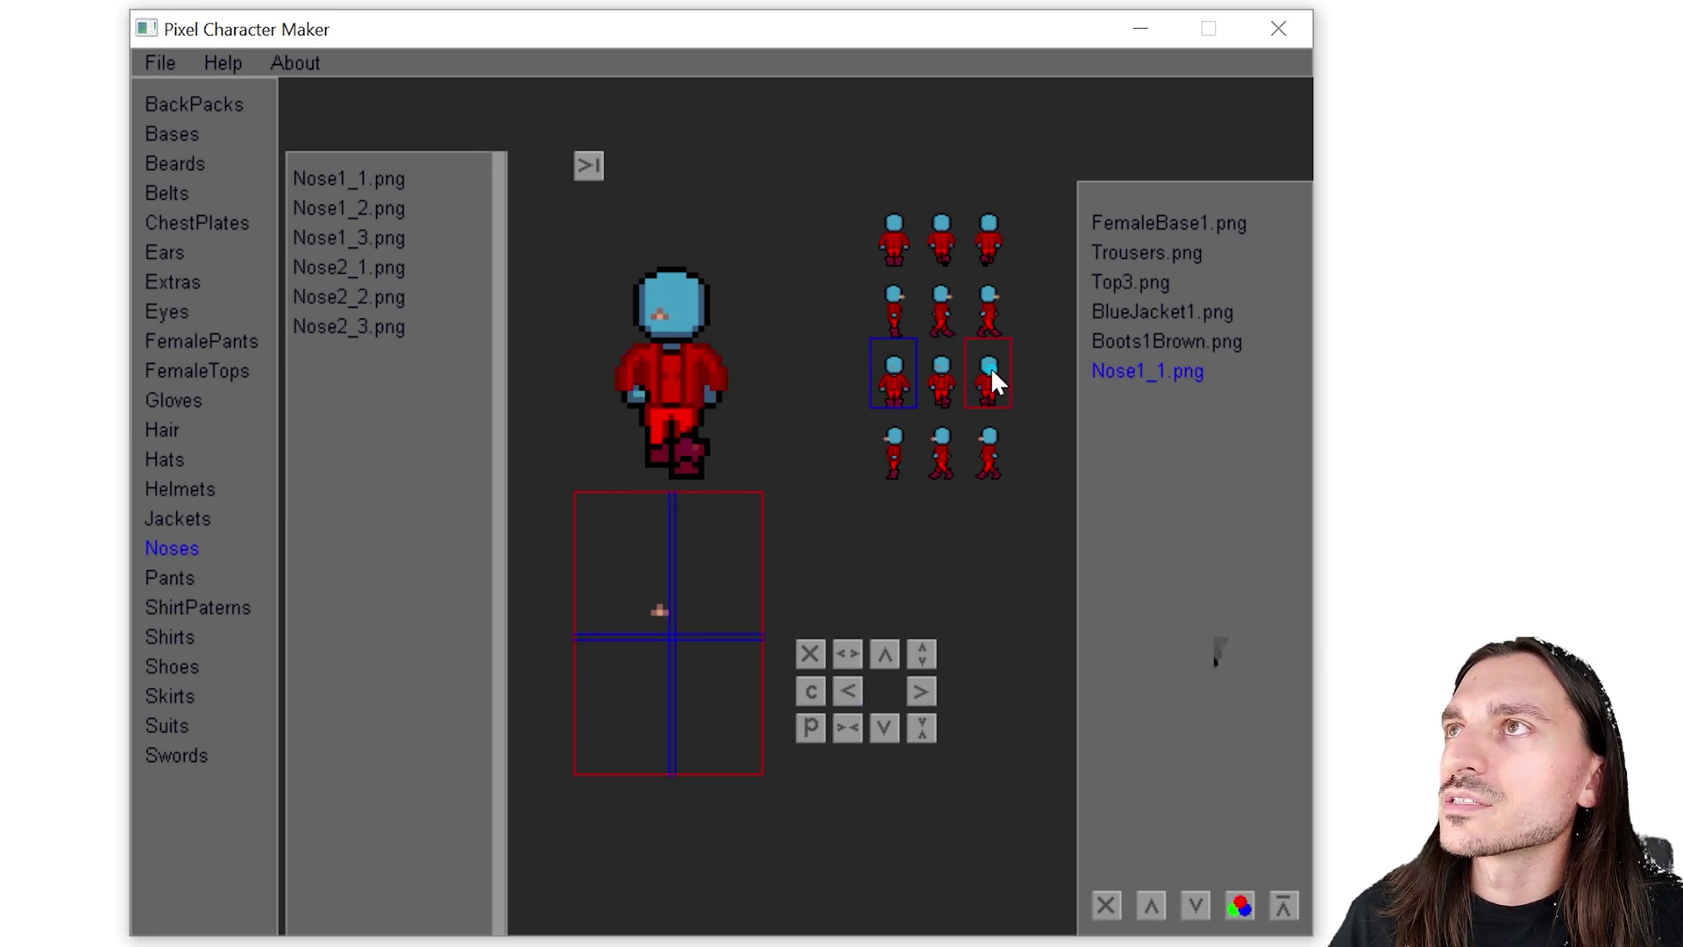
{"action": "left_click", "coordinate": [990, 366]}
{"action": "left_click", "coordinate": [836, 692]}
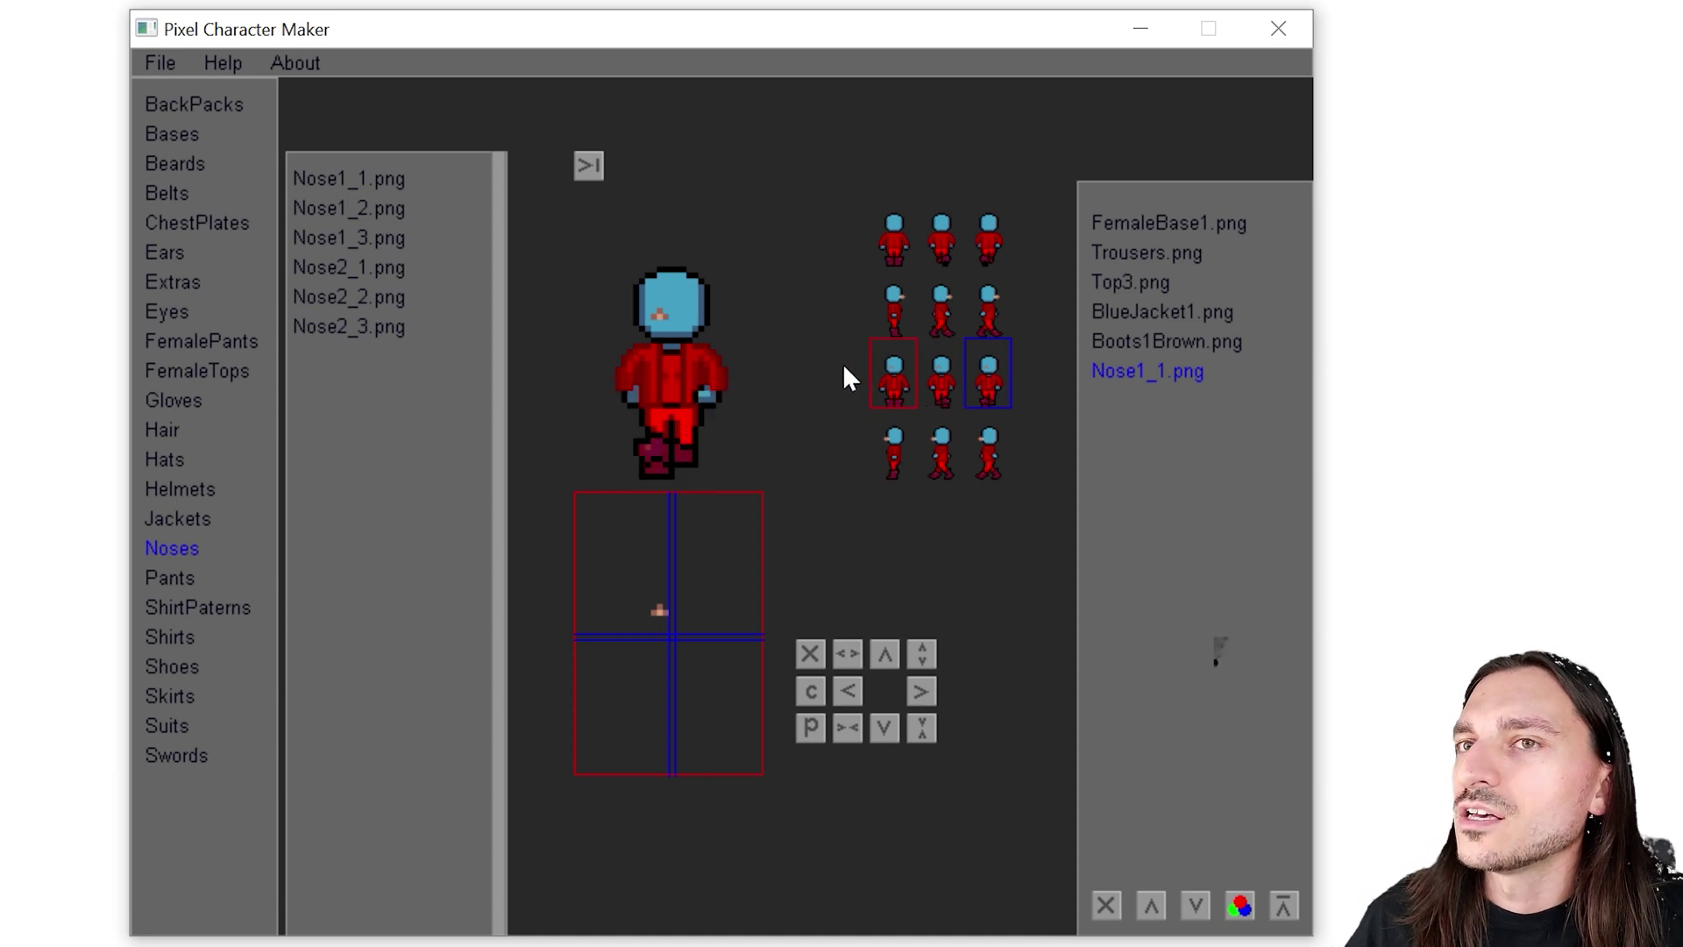
Add a second Nose1_1.png layer and shift it two steps right
{"action": "left_click", "coordinate": [347, 178]}
{"action": "left_click", "coordinate": [1132, 401]}
{"action": "left_click", "coordinate": [921, 690]}
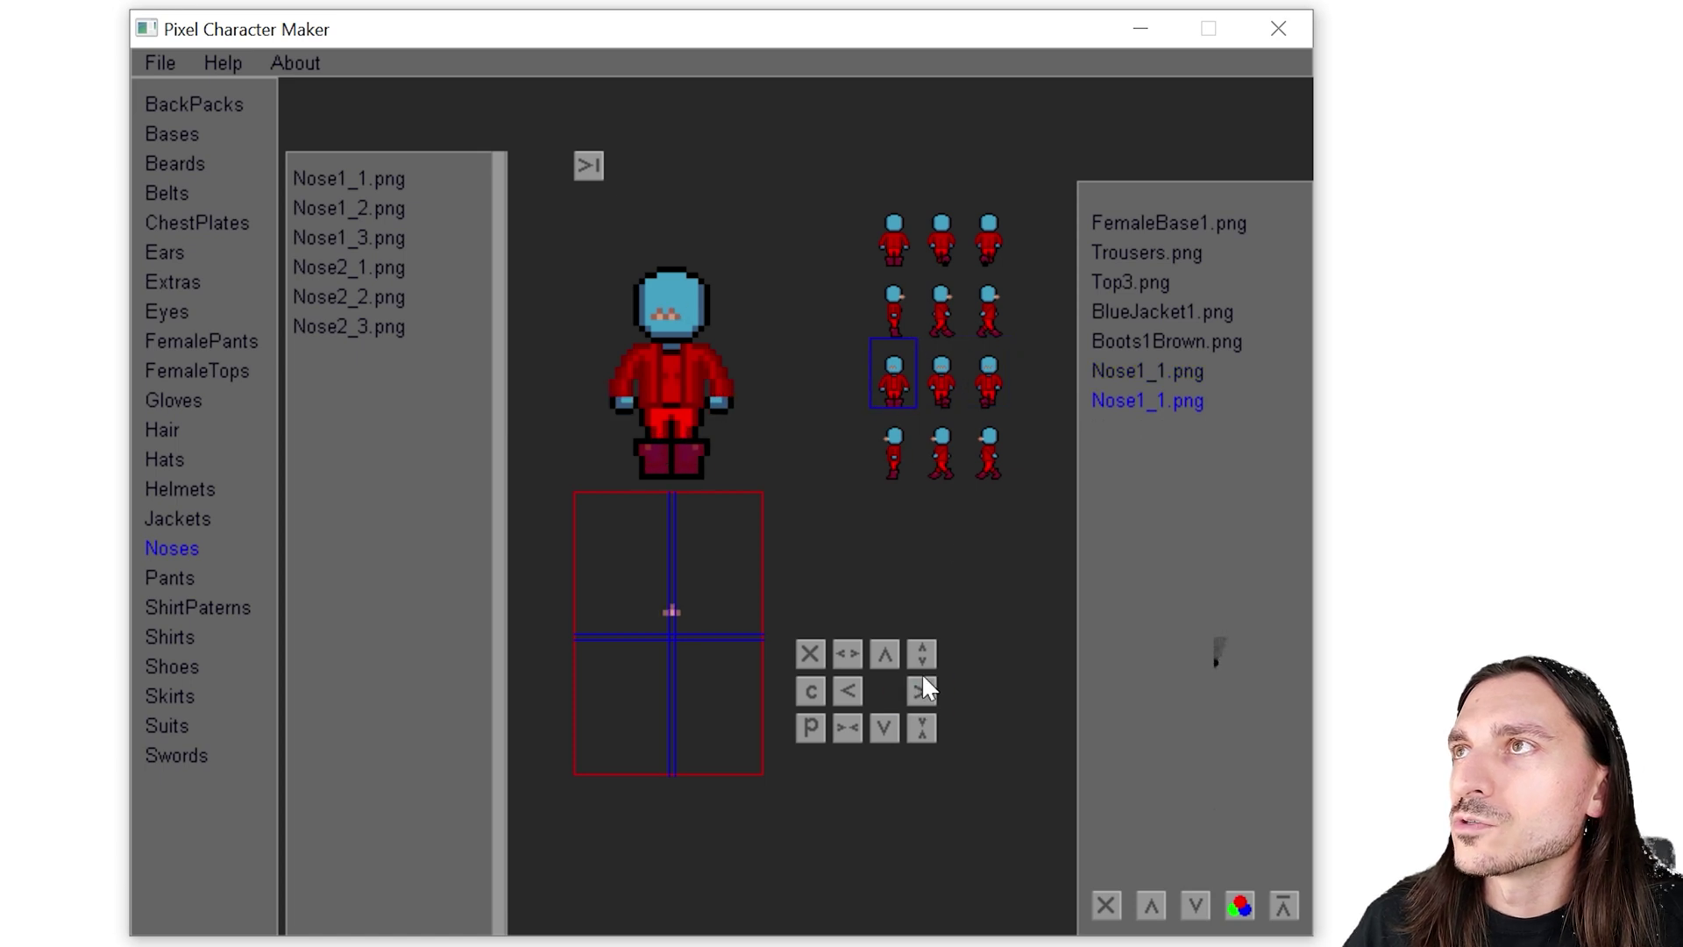
{"action": "left_click", "coordinate": [920, 691]}
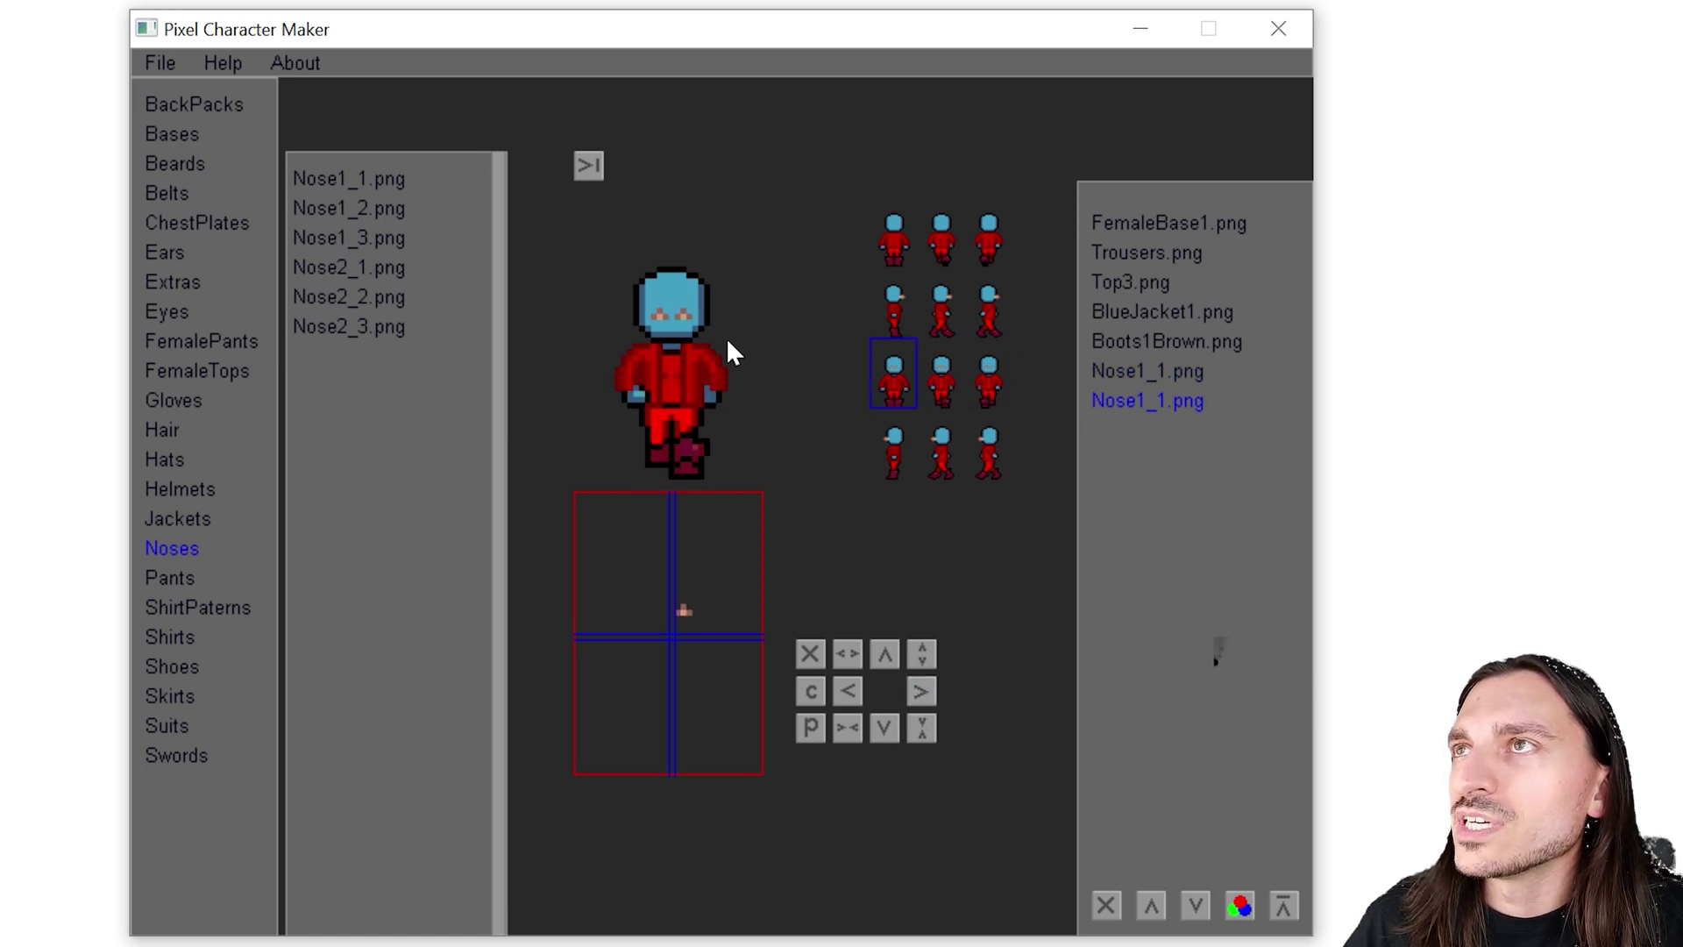
{"action": "left_click", "coordinate": [1191, 373]}
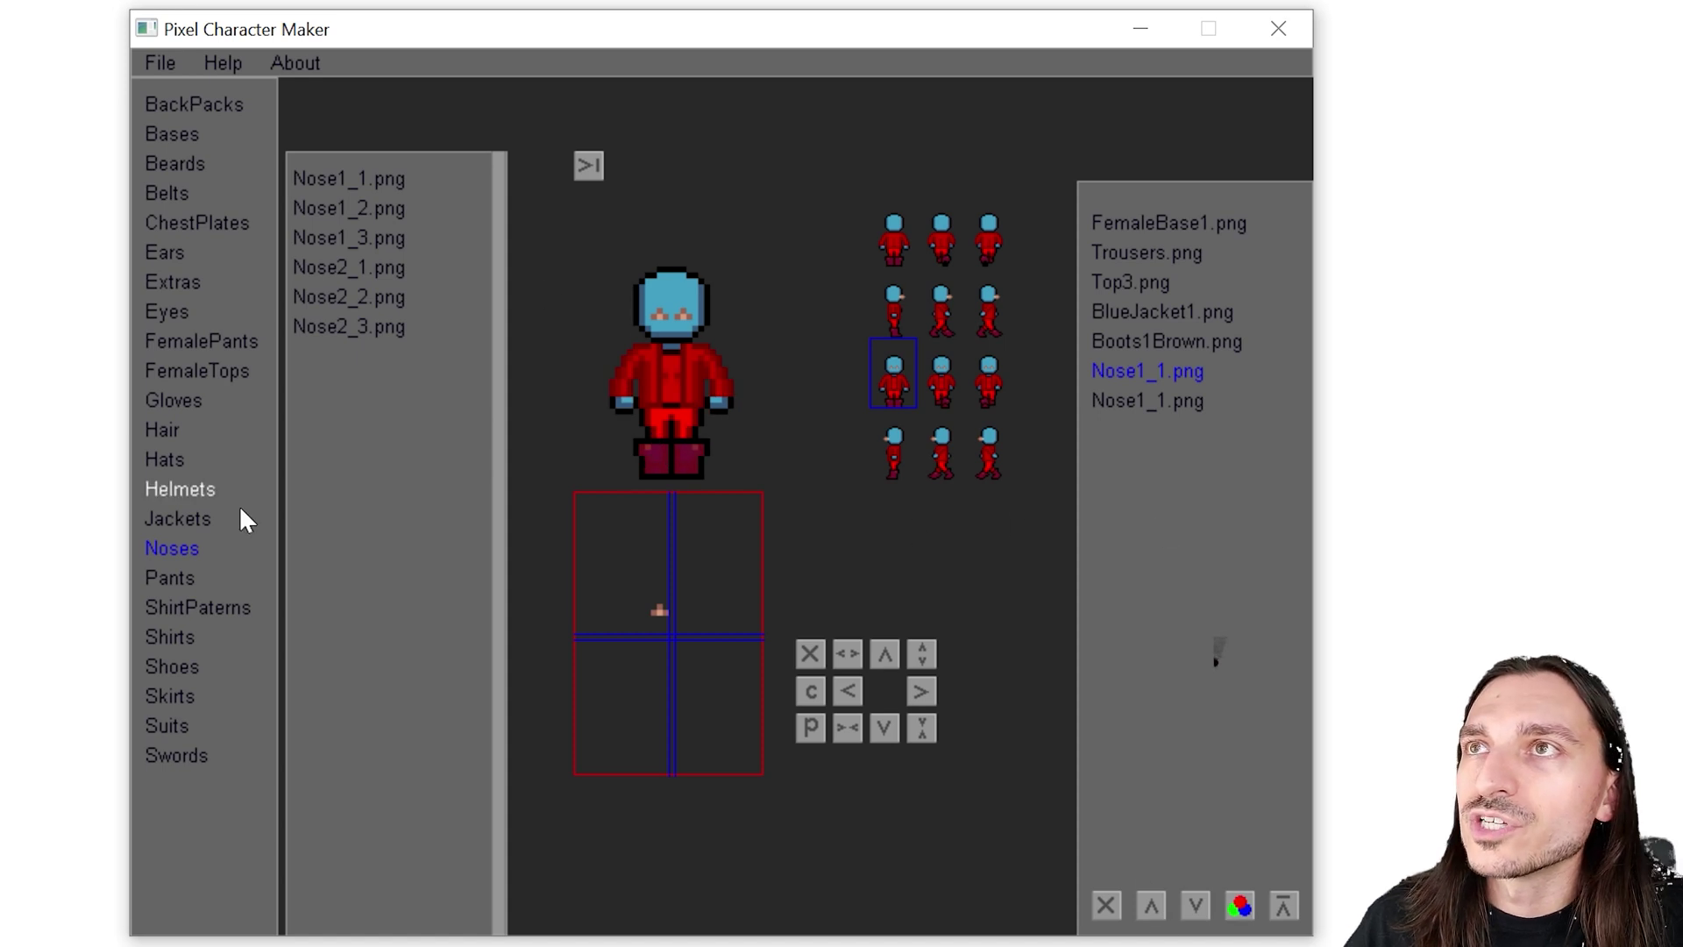
Add the Eyes2Blue.png eyes and adjust their horizontal placement
{"action": "left_click", "coordinate": [165, 311]}
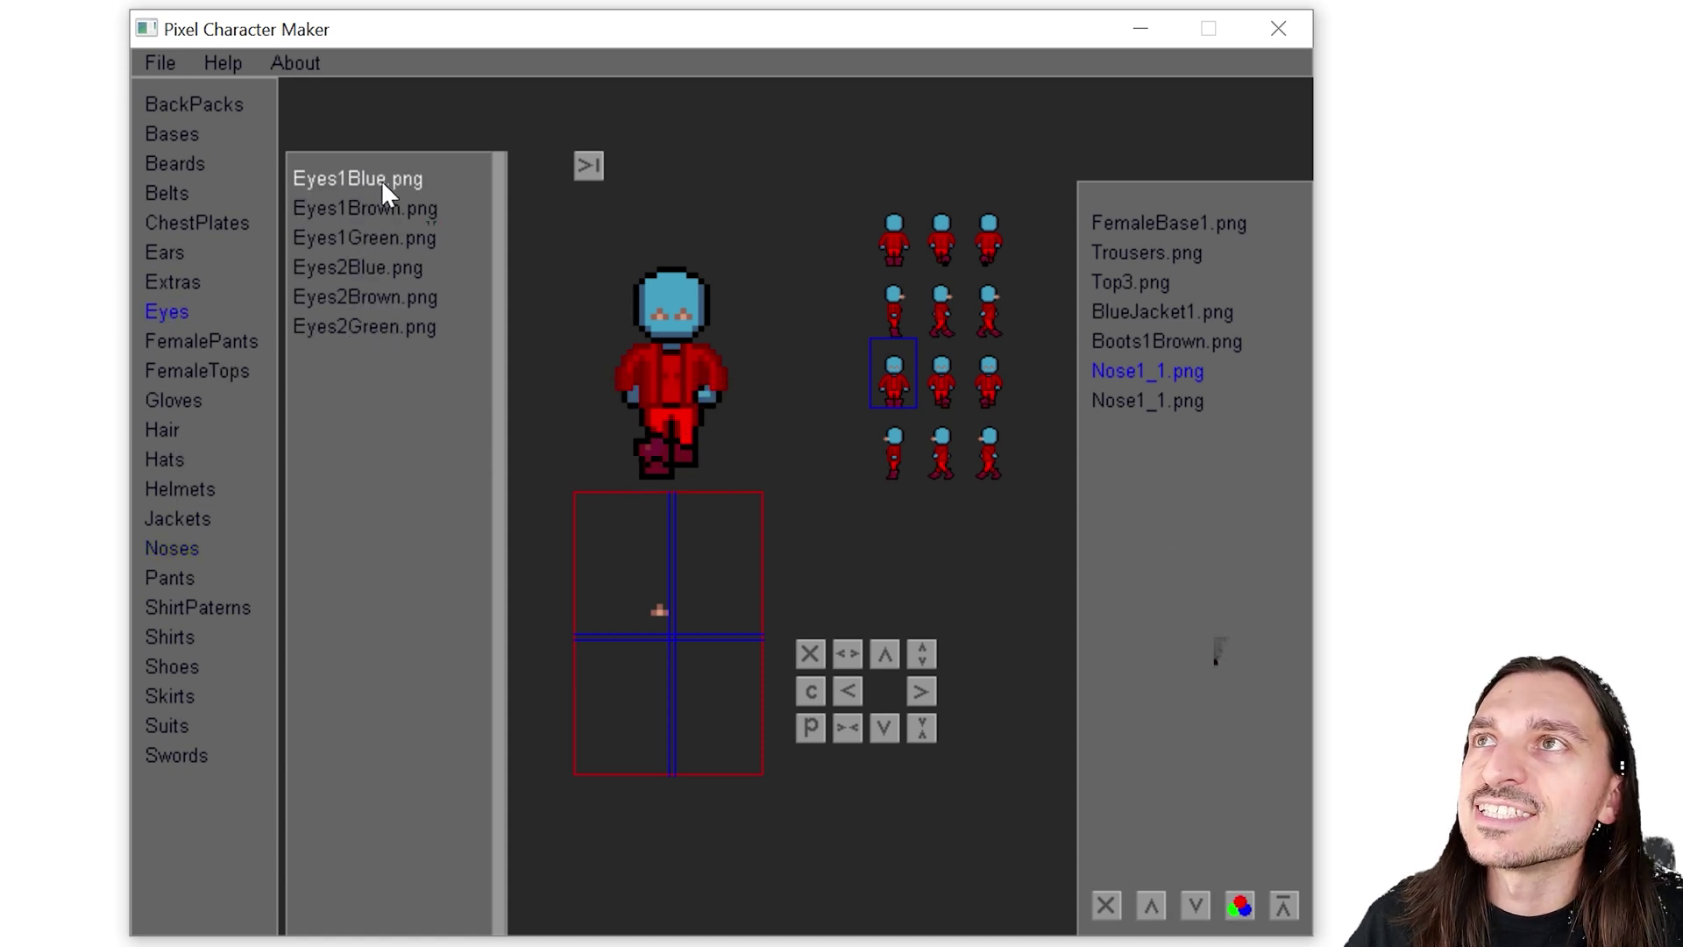
{"action": "left_click", "coordinate": [359, 267]}
{"action": "left_click", "coordinate": [692, 609]}
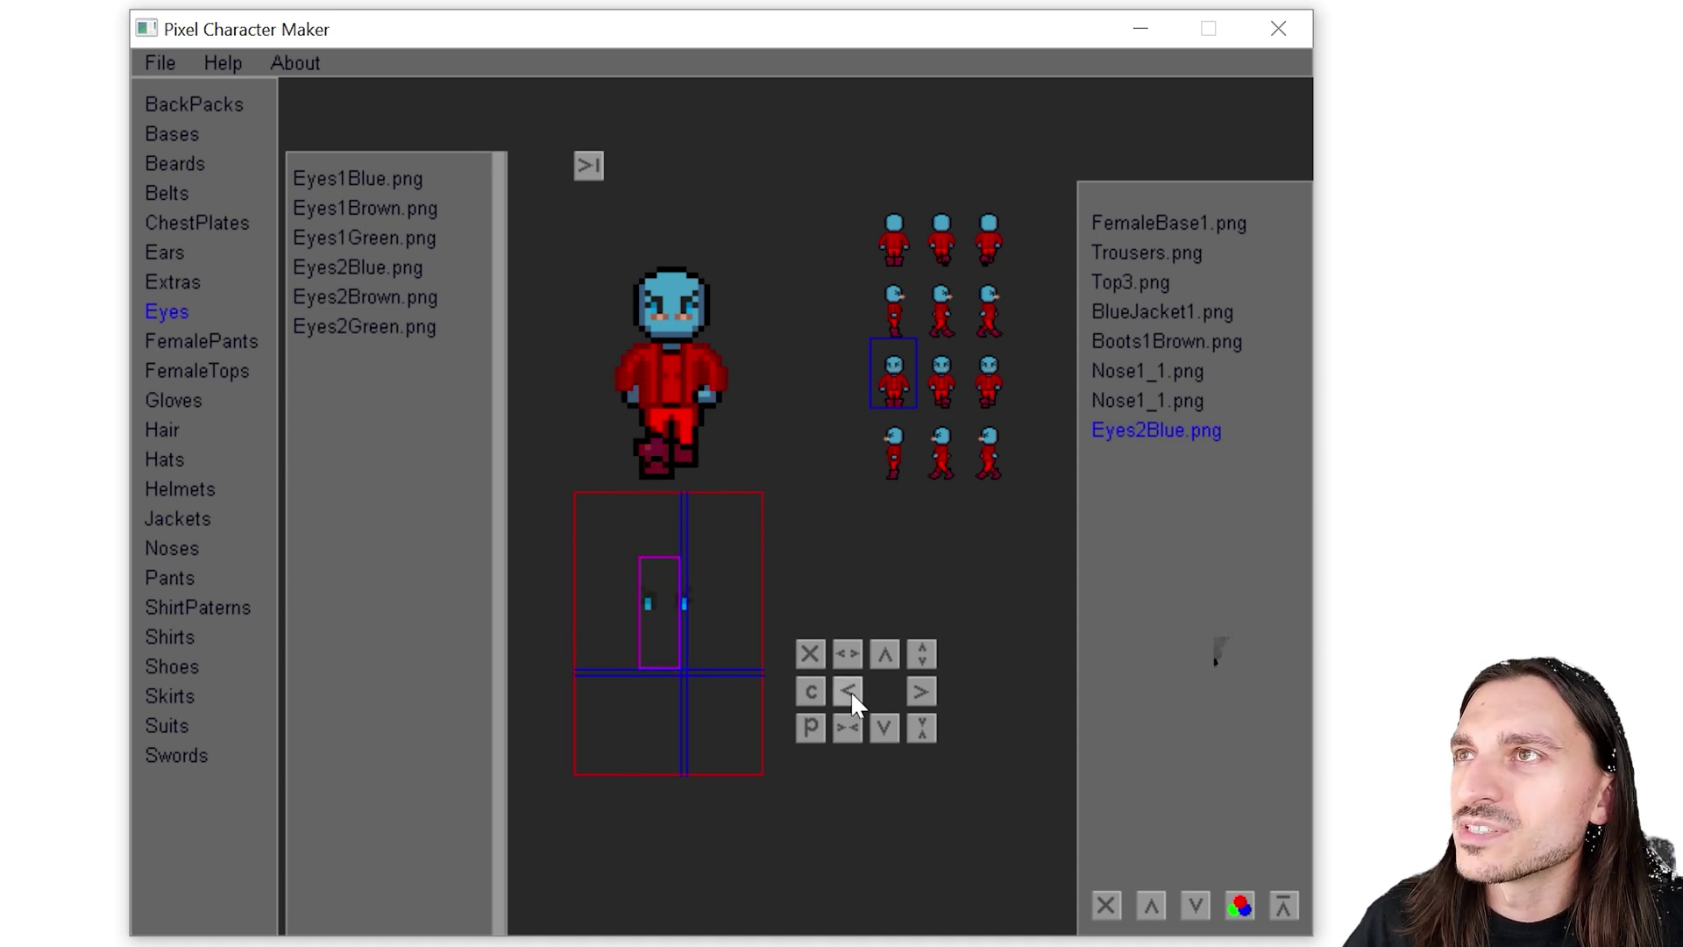
{"action": "left_click", "coordinate": [849, 691]}
{"action": "left_click", "coordinate": [921, 693]}
{"action": "left_click", "coordinate": [672, 635]}
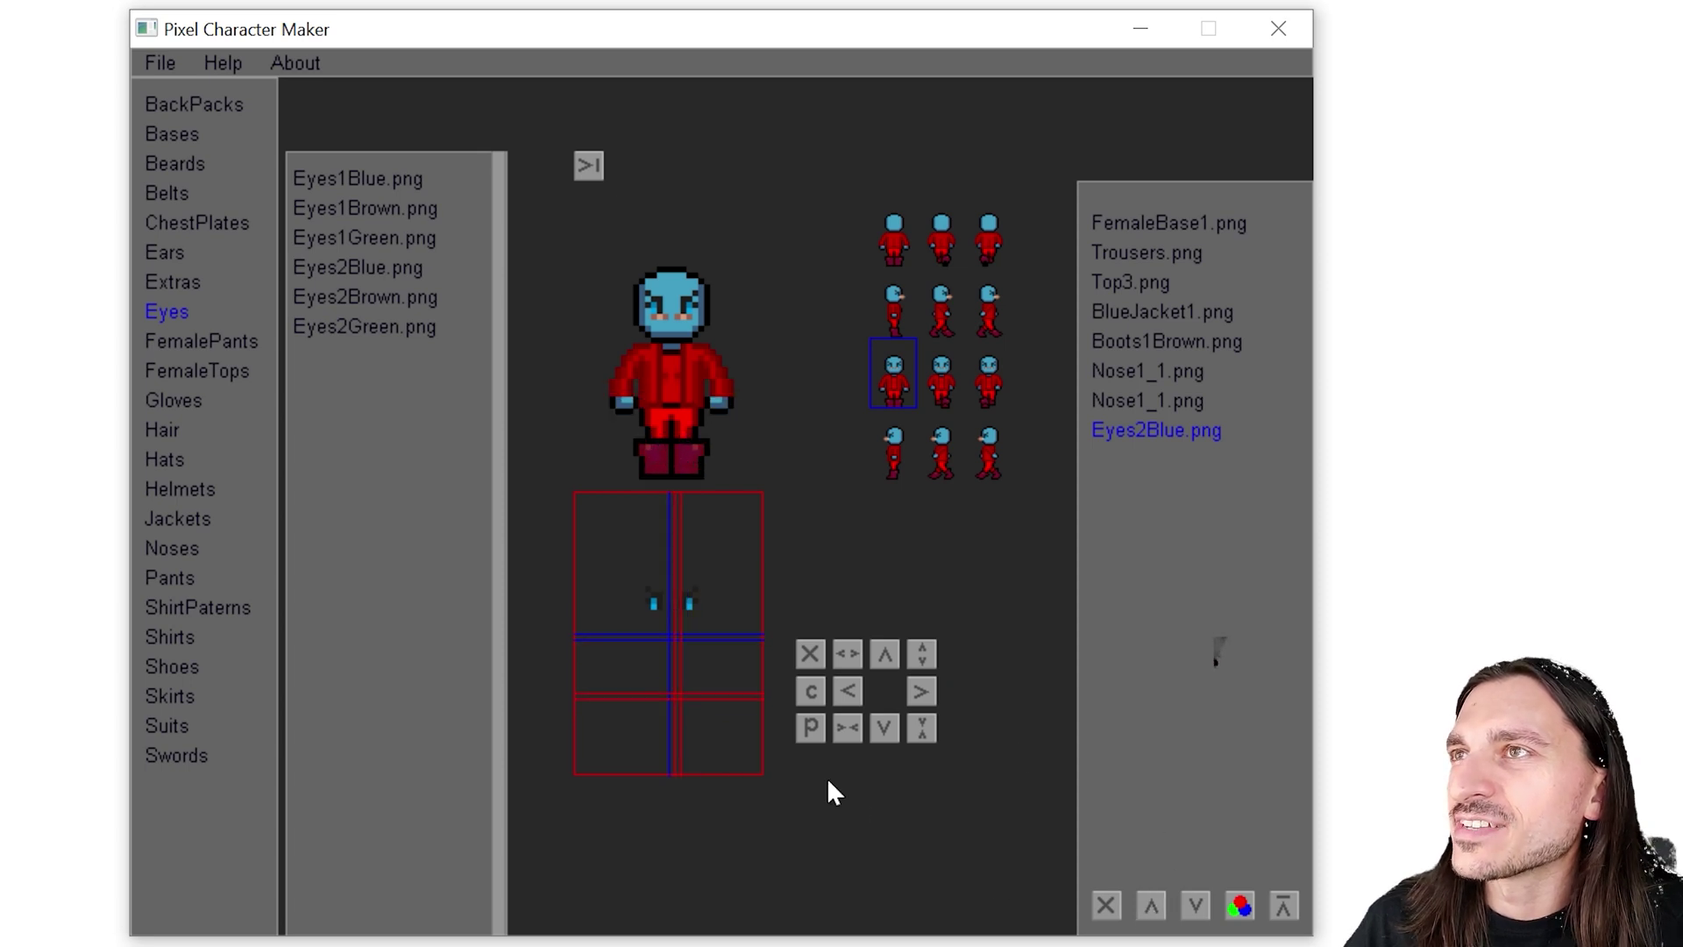
Nudge the first nose left and the second nose right on row-3 frames, then show the Hair parts
{"action": "left_click", "coordinate": [1140, 371]}
{"action": "left_click", "coordinate": [844, 688]}
{"action": "left_click", "coordinate": [975, 382]}
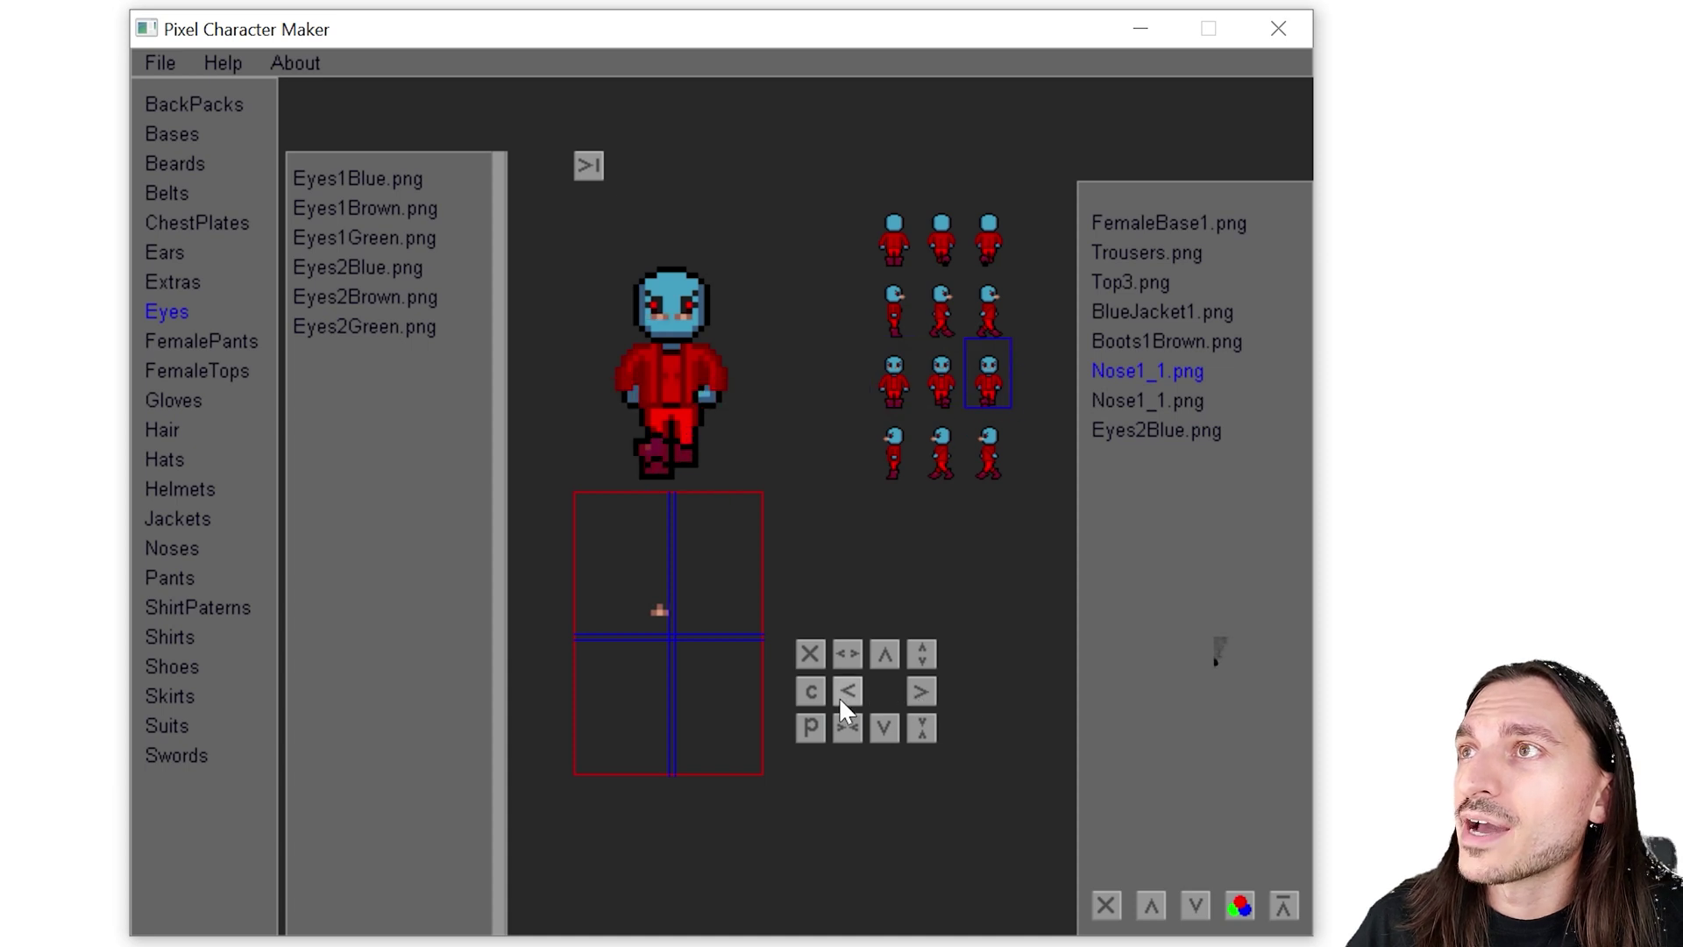
{"action": "left_click", "coordinate": [1123, 401]}
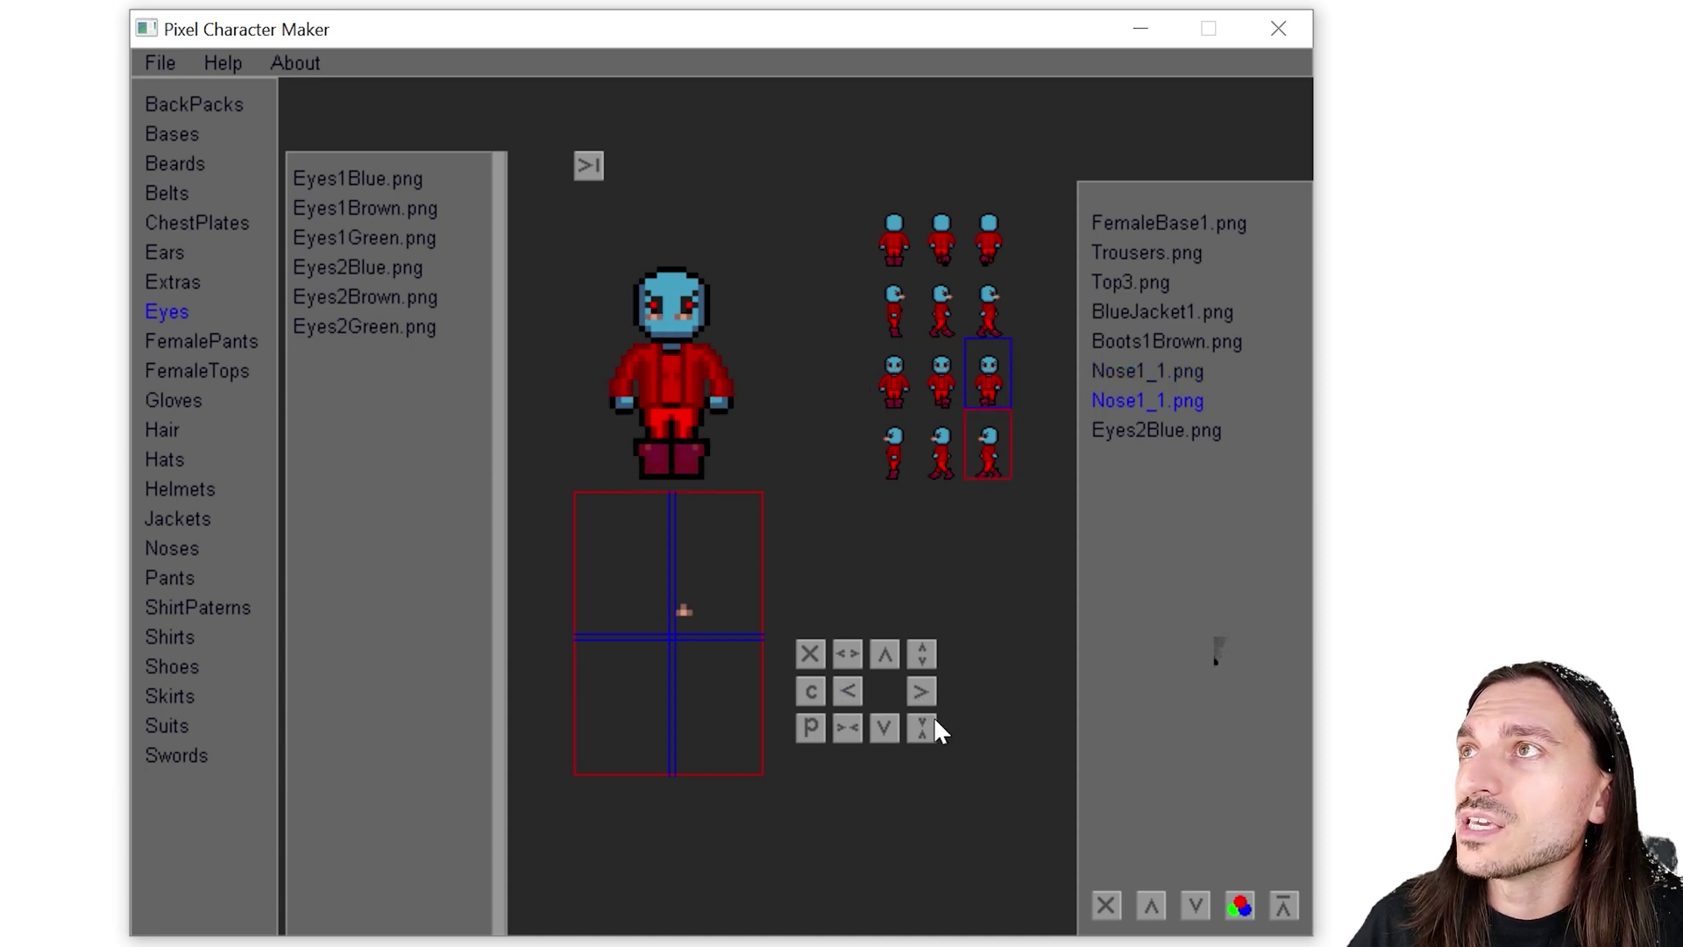
{"action": "left_click", "coordinate": [952, 396]}
{"action": "left_click", "coordinate": [900, 376]}
{"action": "left_click", "coordinate": [919, 691]}
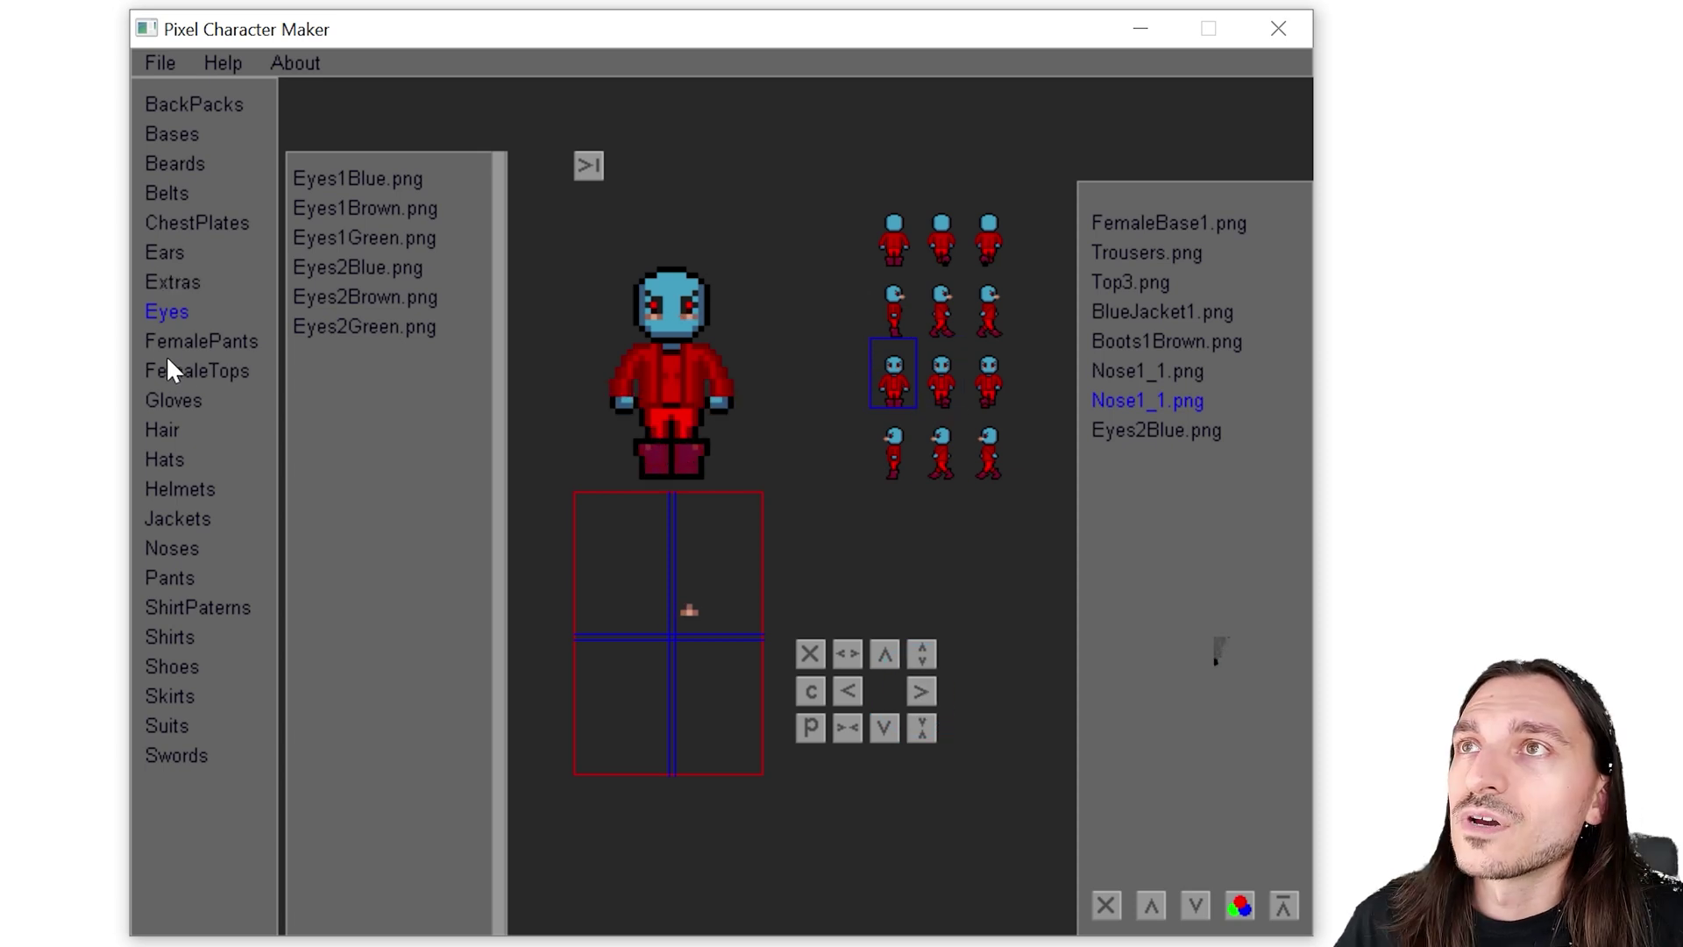
{"action": "left_click", "coordinate": [176, 429]}
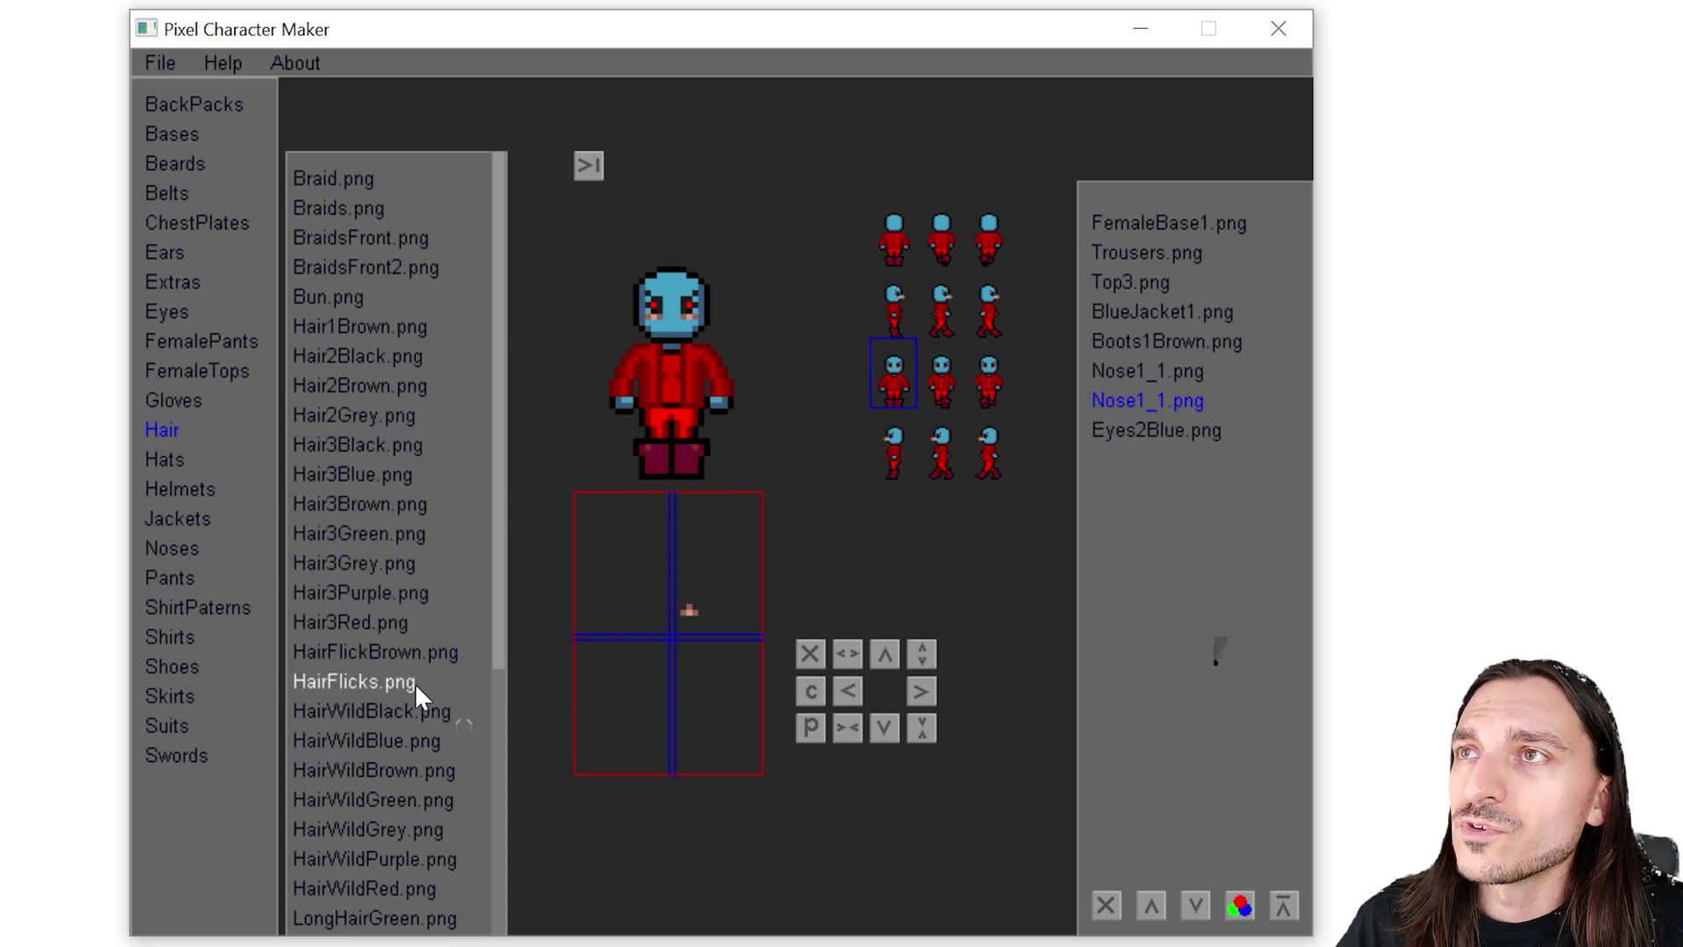
Add the PonyTail.png hairstyle and recolour its shades blue and dark blue
{"action": "scroll", "coordinate": [498, 701], "scroll_direction": "down", "scroll_amount": 3}
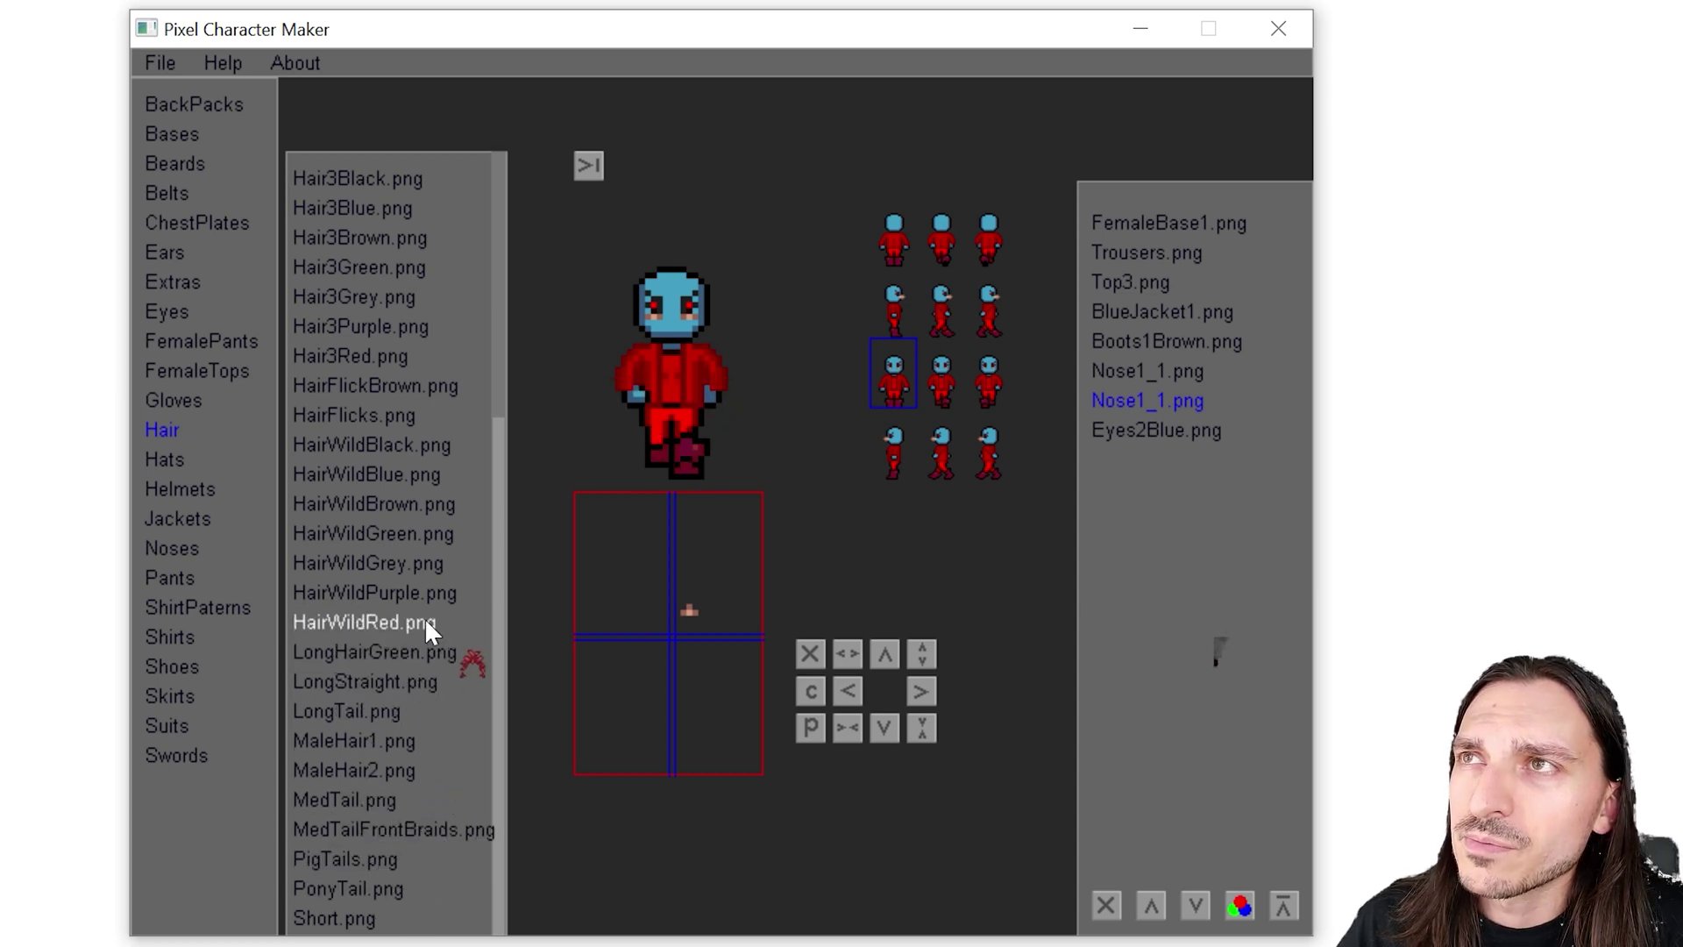
{"action": "left_click", "coordinate": [437, 465]}
{"action": "left_click", "coordinate": [922, 896]}
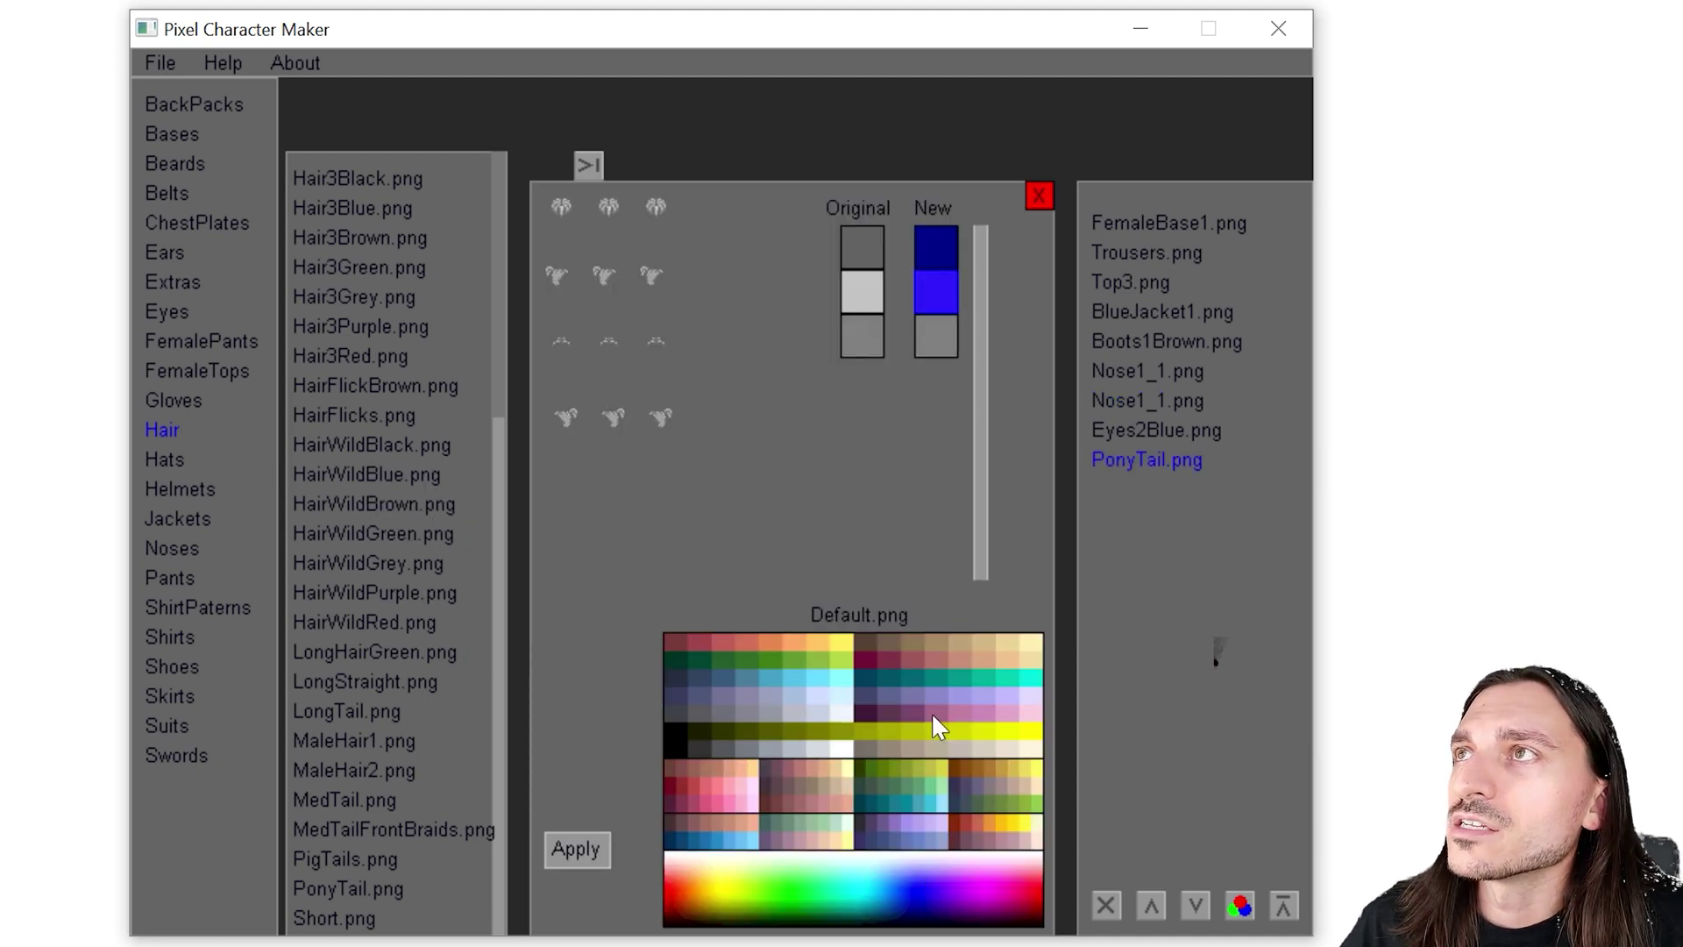
{"action": "left_click", "coordinate": [907, 894]}
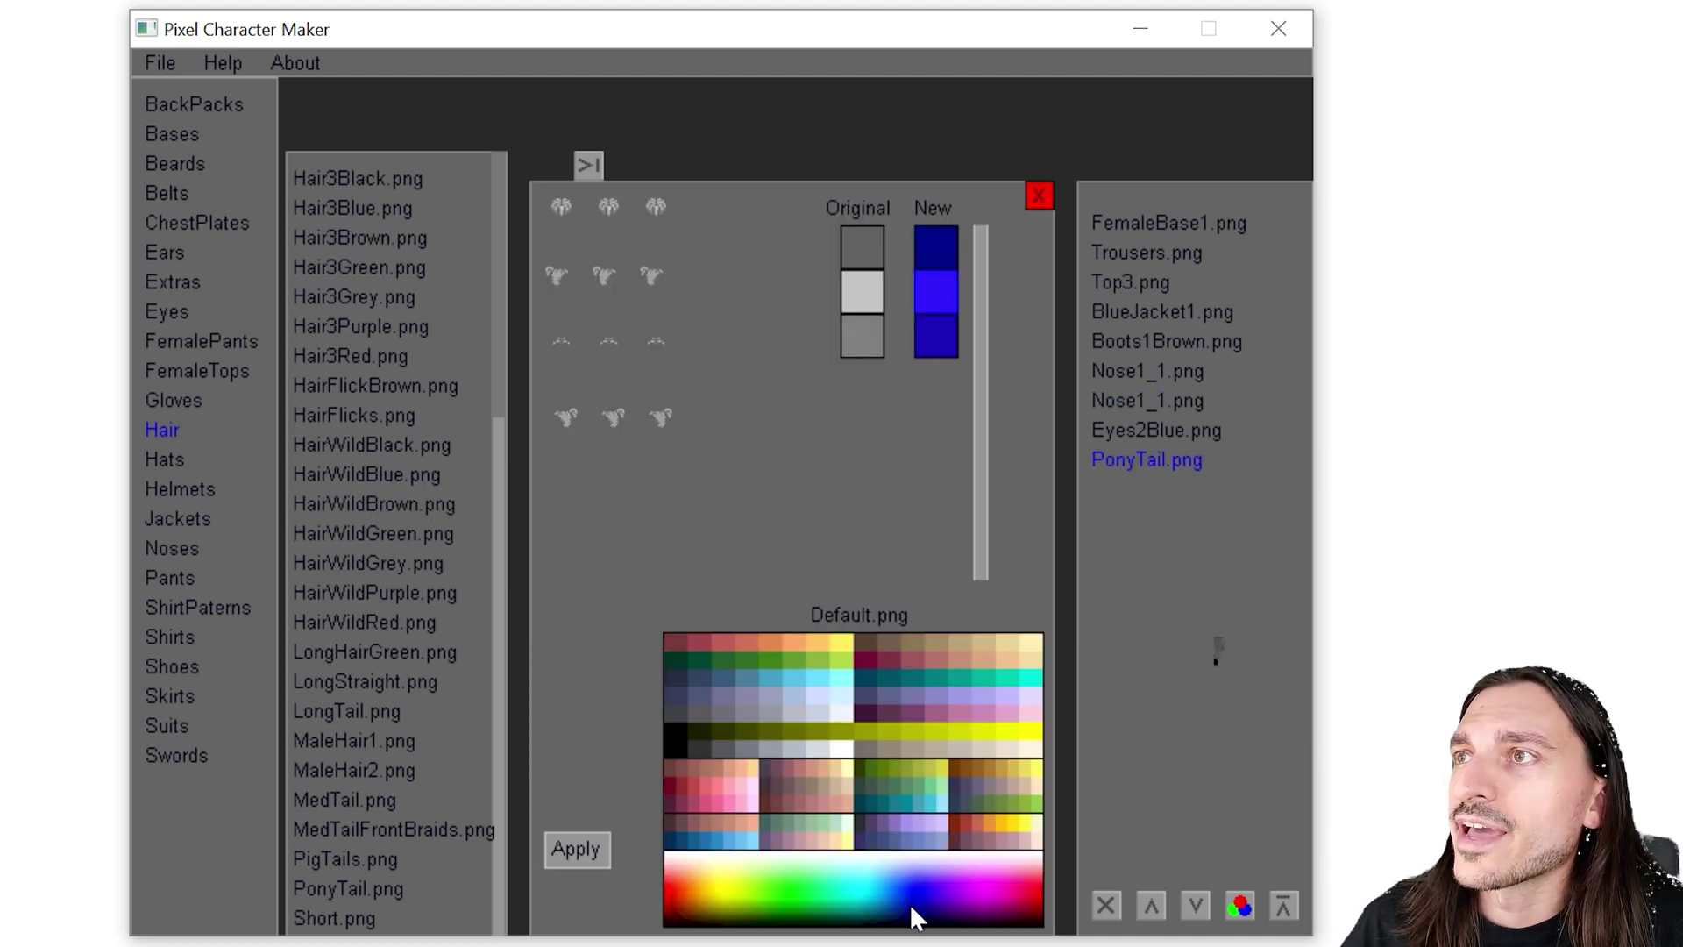
{"action": "left_click", "coordinate": [575, 851]}
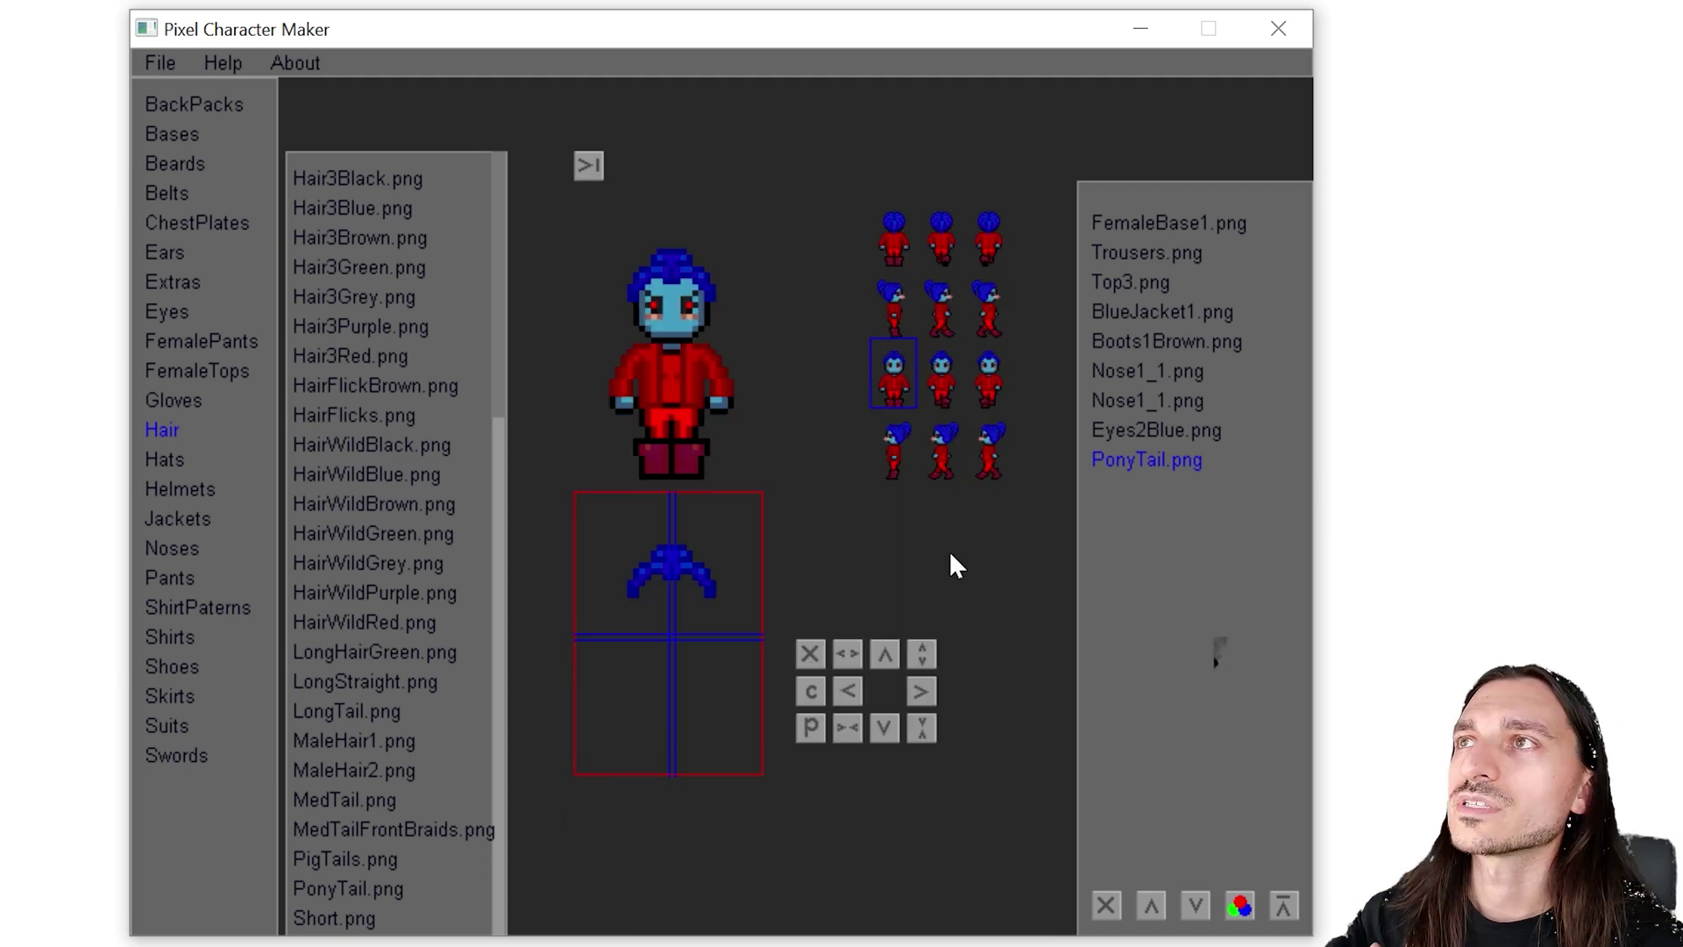
Shift the first nose layer left on all three side-view walking frames
{"action": "left_click", "coordinate": [892, 312]}
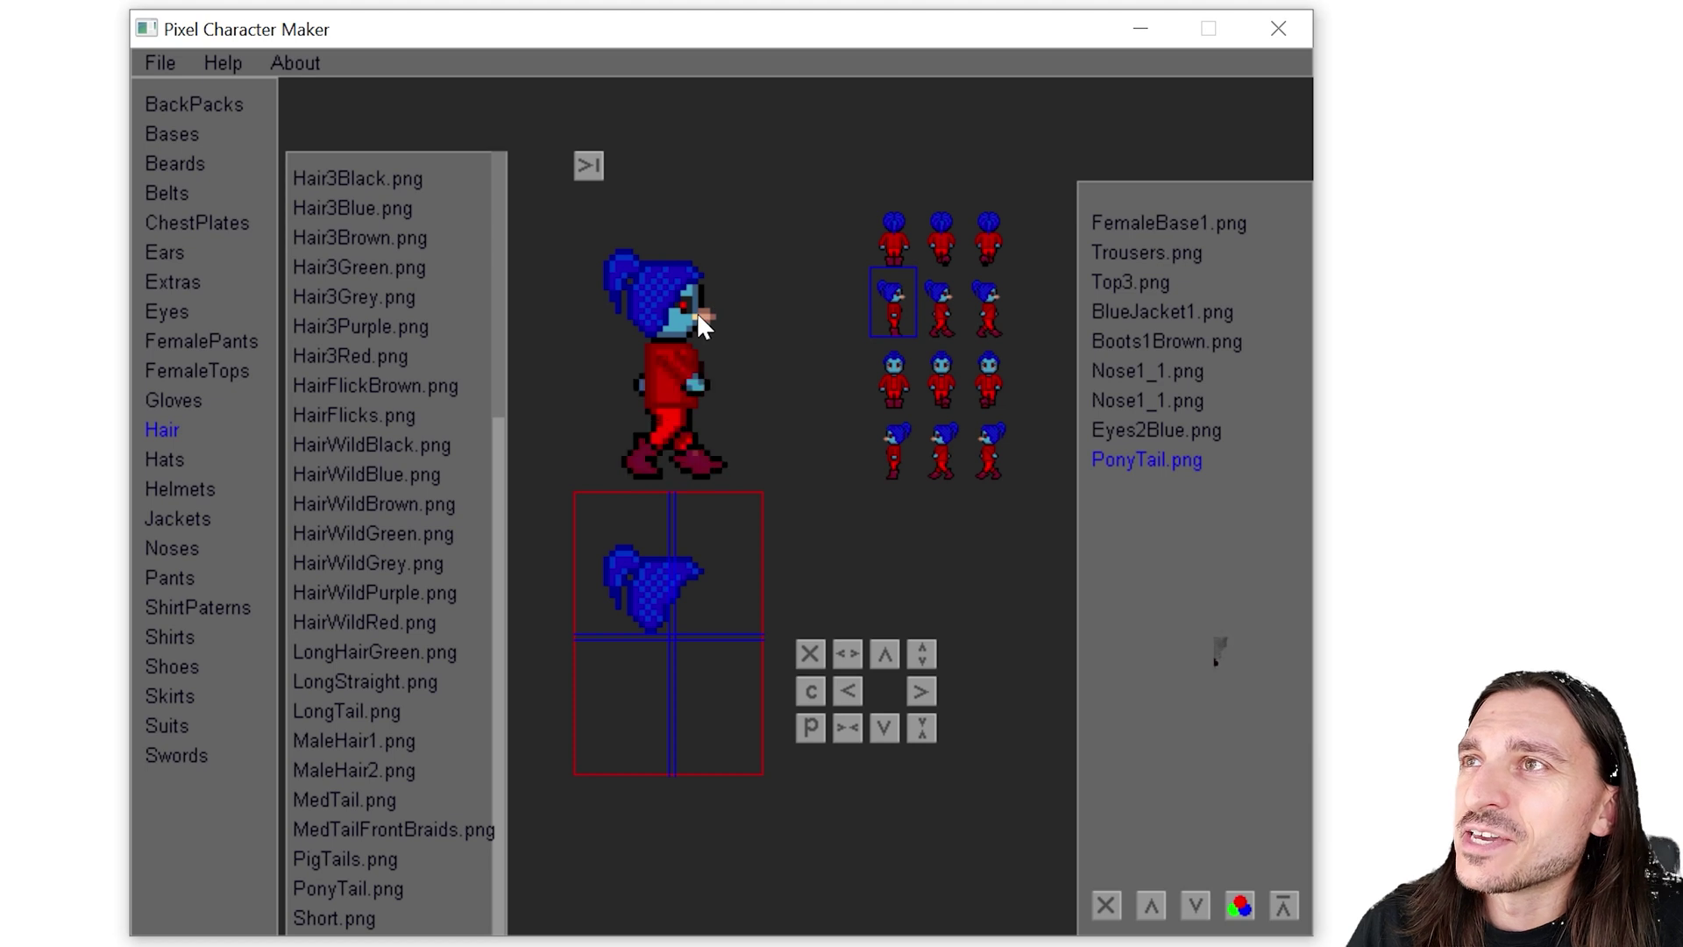
{"action": "left_click", "coordinate": [1124, 368]}
{"action": "left_click", "coordinate": [842, 692]}
{"action": "left_click", "coordinate": [950, 316]}
{"action": "left_click", "coordinate": [840, 691]}
{"action": "left_click", "coordinate": [993, 305]}
{"action": "left_click", "coordinate": [847, 689]}
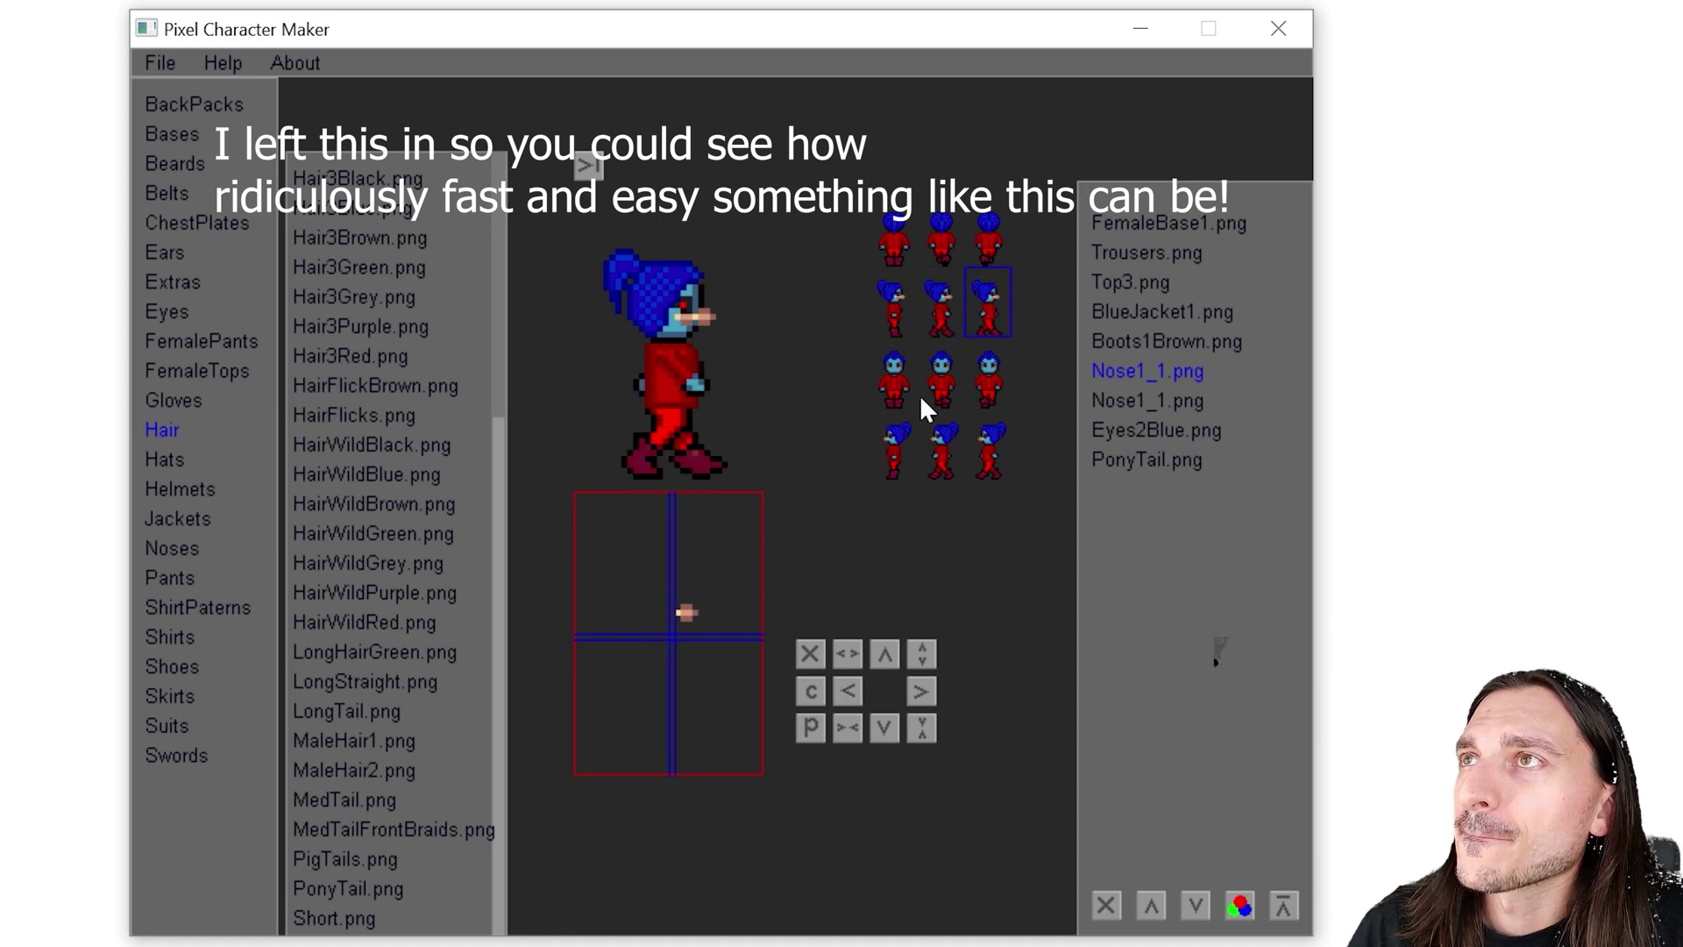
Shift the second nose layer left on the three side-view frames and right on row 4's first frame
{"action": "left_click", "coordinate": [899, 308]}
{"action": "left_click", "coordinate": [1096, 400]}
{"action": "left_click", "coordinate": [845, 687]}
{"action": "left_click", "coordinate": [931, 309]}
{"action": "left_click", "coordinate": [849, 688]}
{"action": "left_click", "coordinate": [990, 303]}
{"action": "left_click", "coordinate": [850, 690]}
{"action": "left_click", "coordinate": [890, 447]}
{"action": "left_click", "coordinate": [921, 689]}
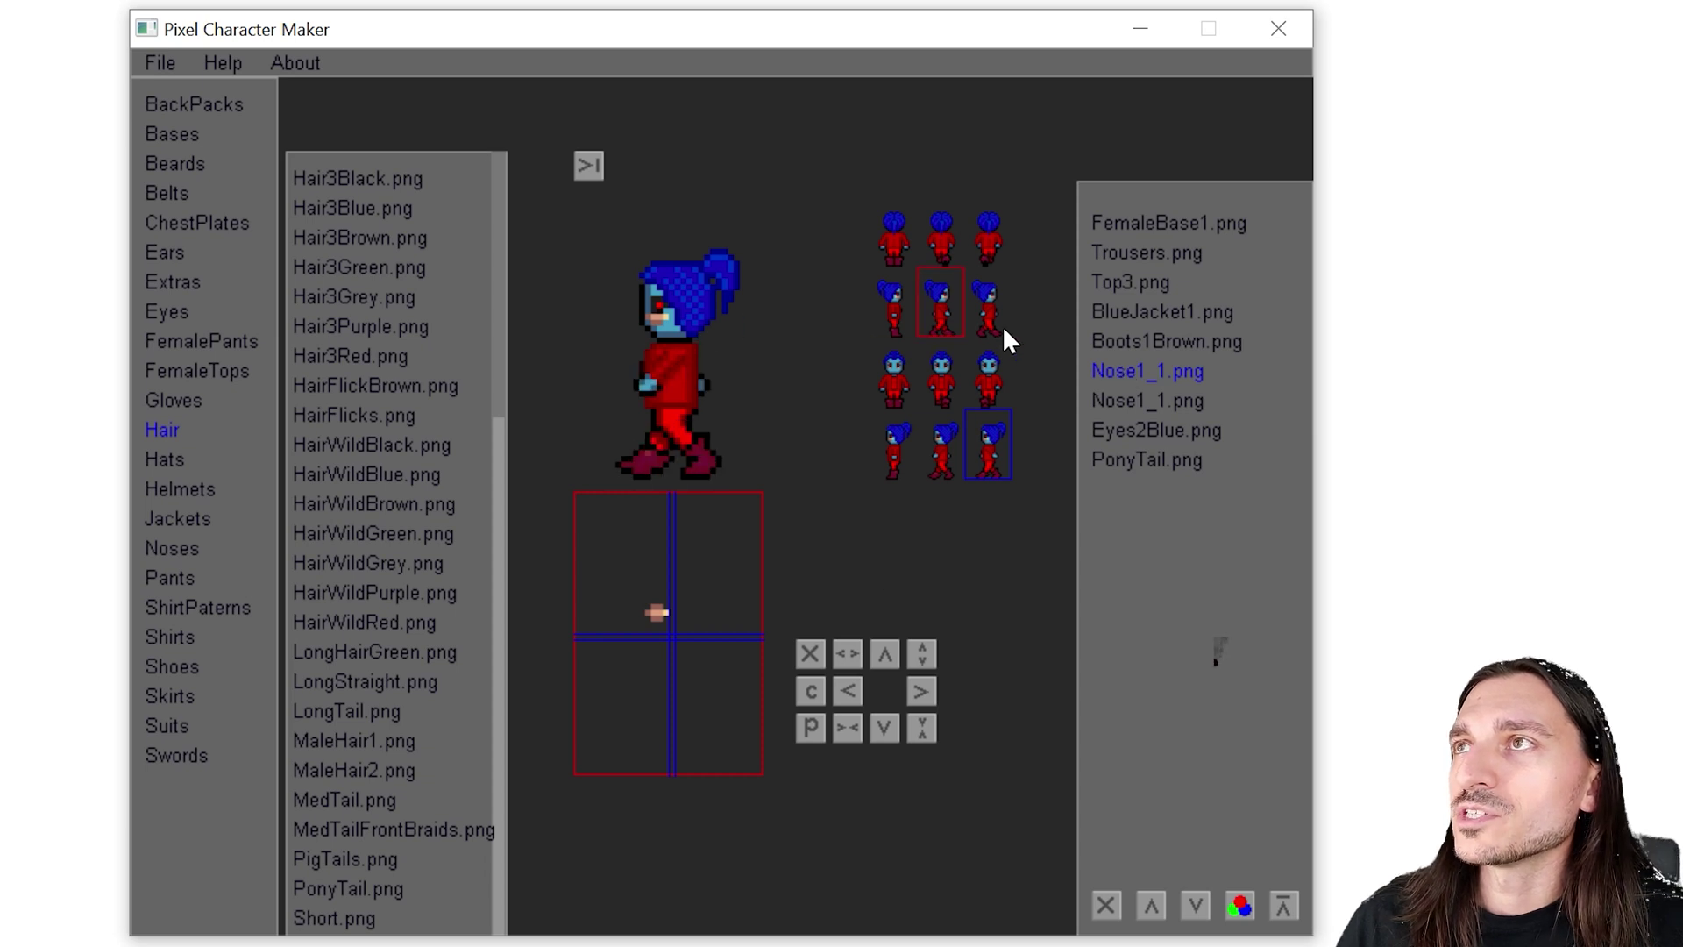
Open the nose's colour changer, reset it, and set its replacement shades to blues
{"action": "left_click", "coordinate": [1179, 379]}
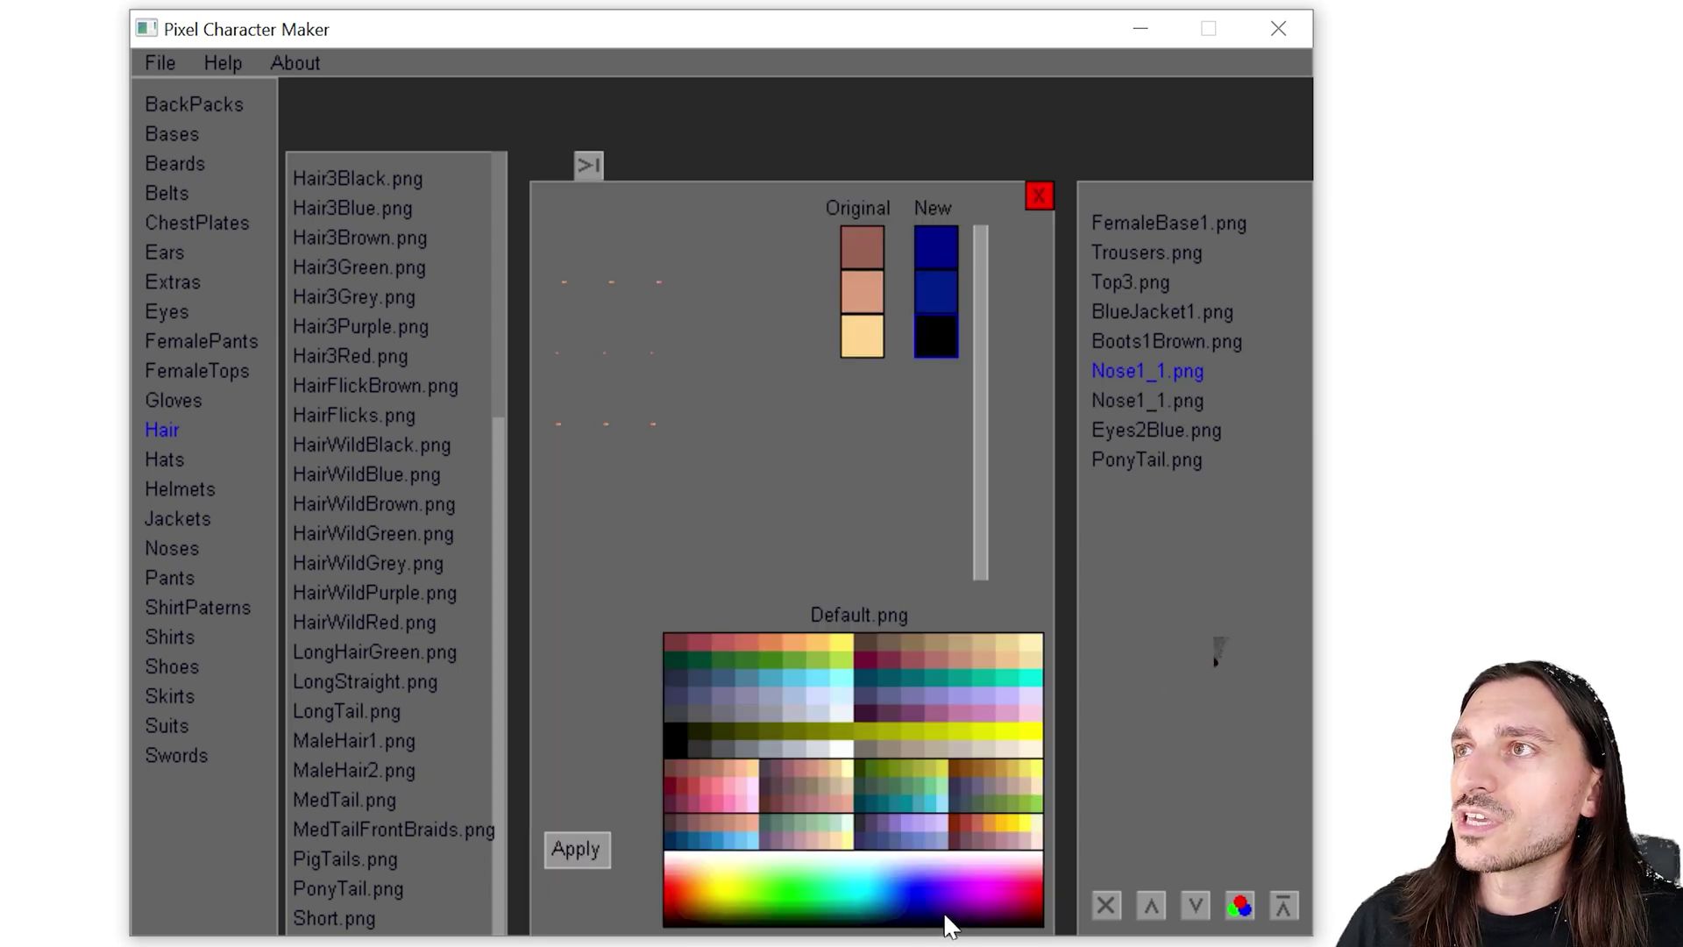
{"action": "left_click", "coordinate": [1039, 197]}
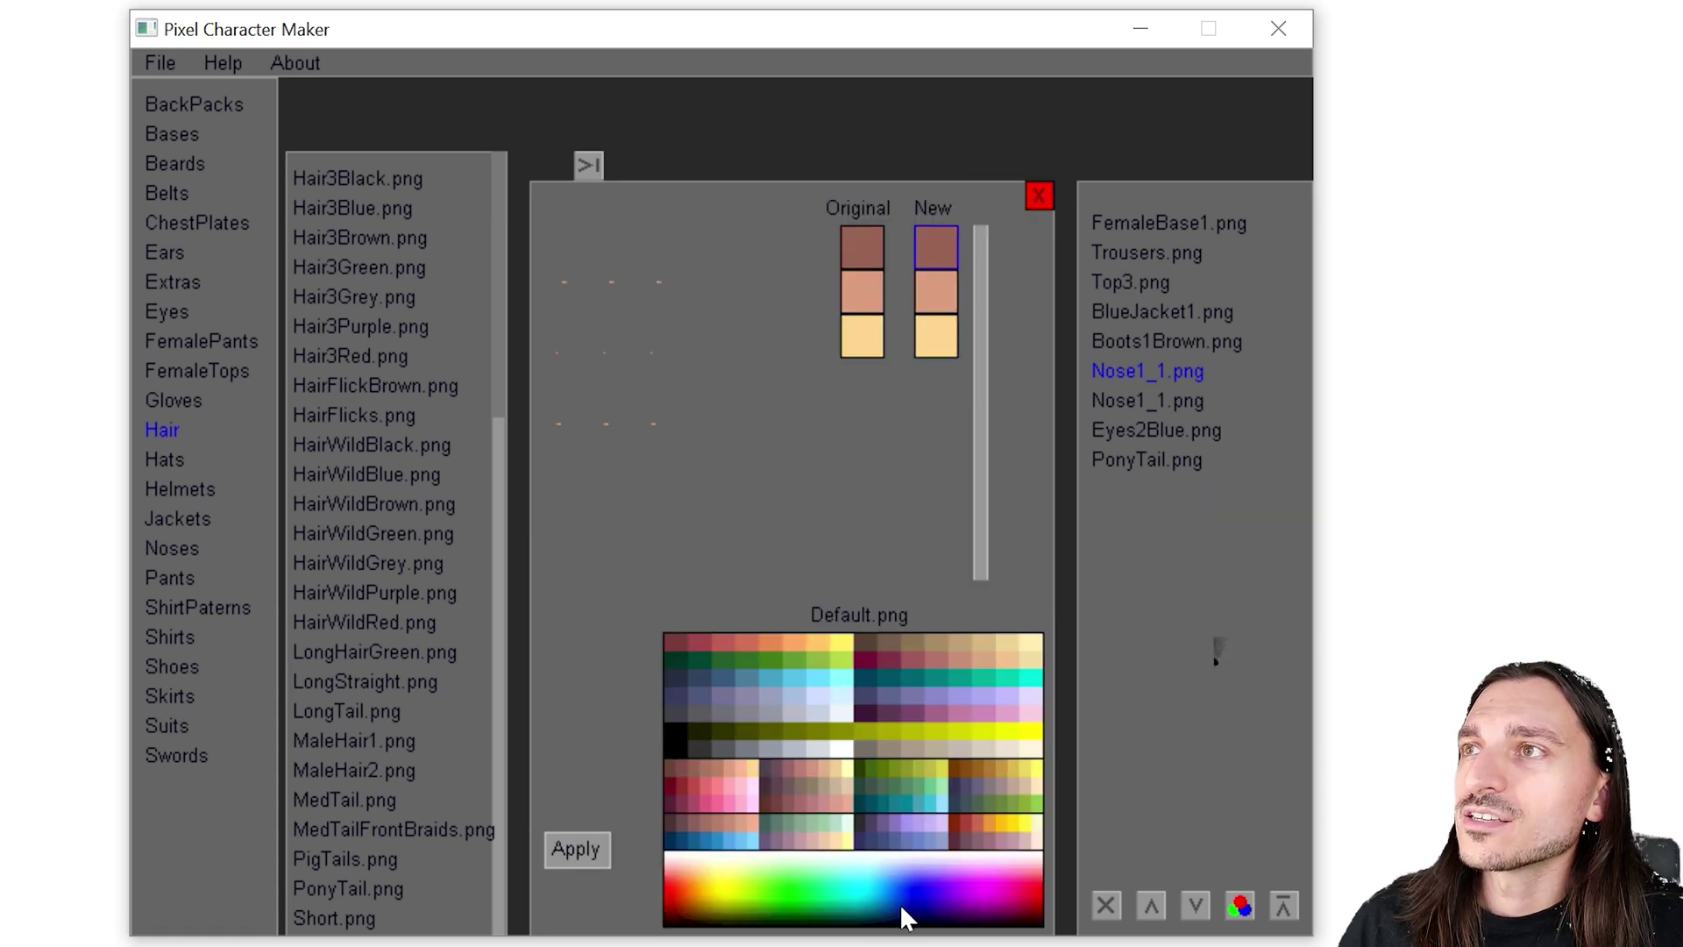
{"action": "left_click", "coordinate": [903, 914]}
{"action": "left_click", "coordinate": [941, 295]}
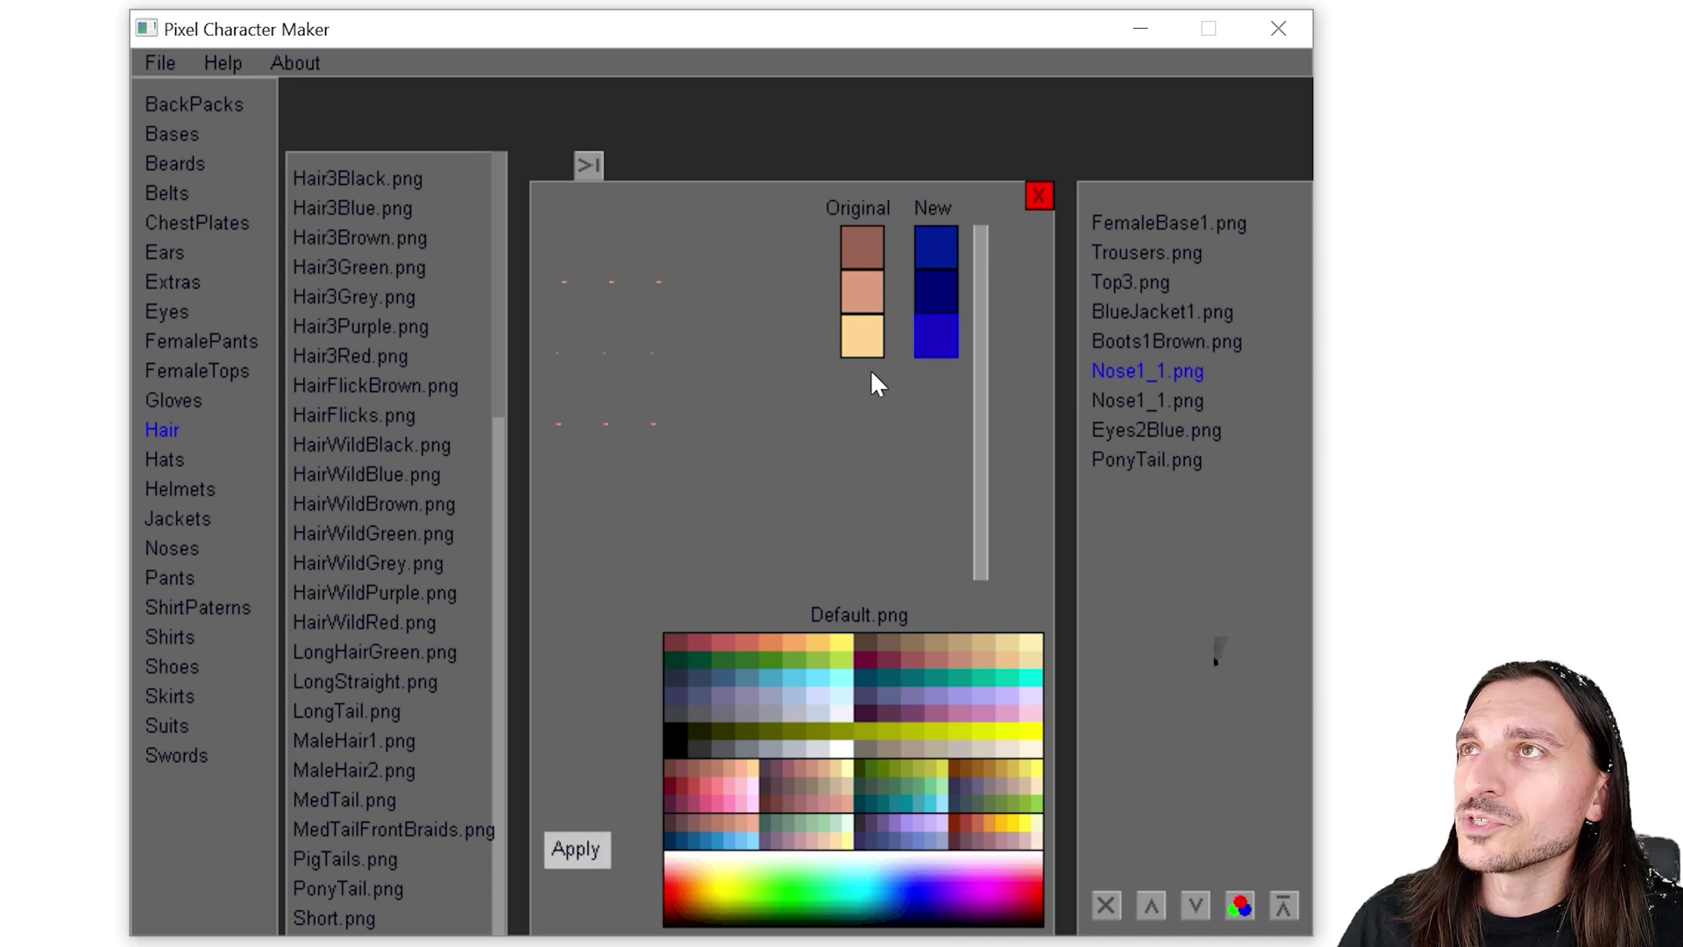
Apply the blue colours to the nose and add PirateHat.png from the Hats category
{"action": "key", "text": "Return"}
{"action": "left_click", "coordinate": [1037, 200]}
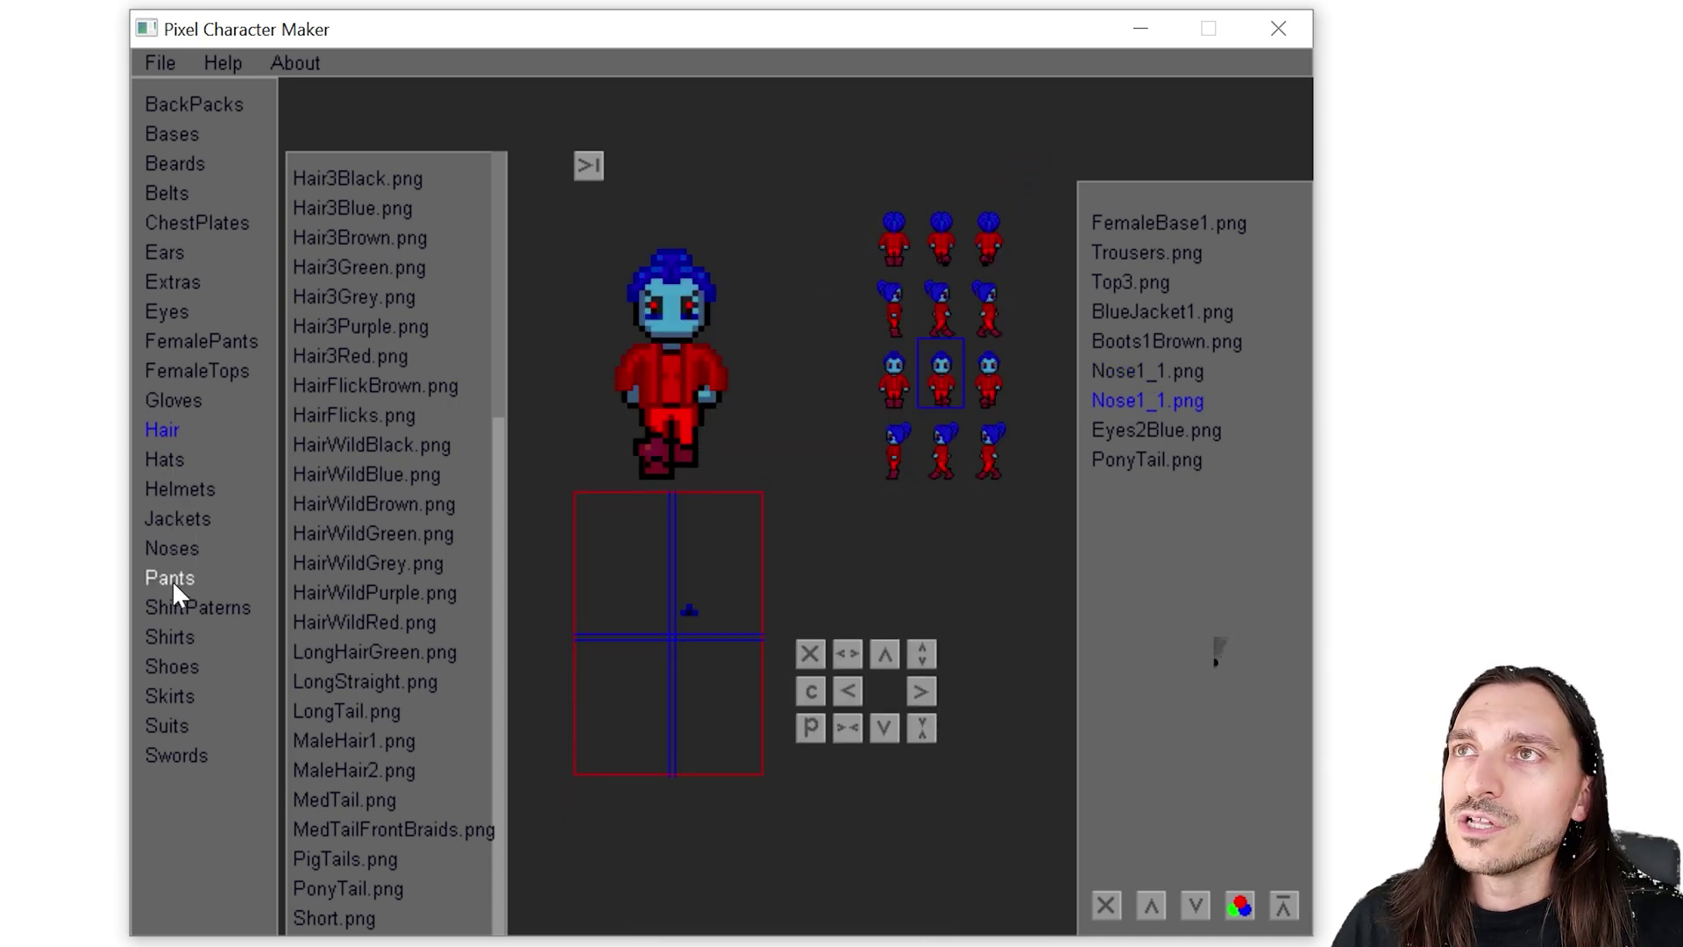
{"action": "left_click", "coordinate": [172, 457]}
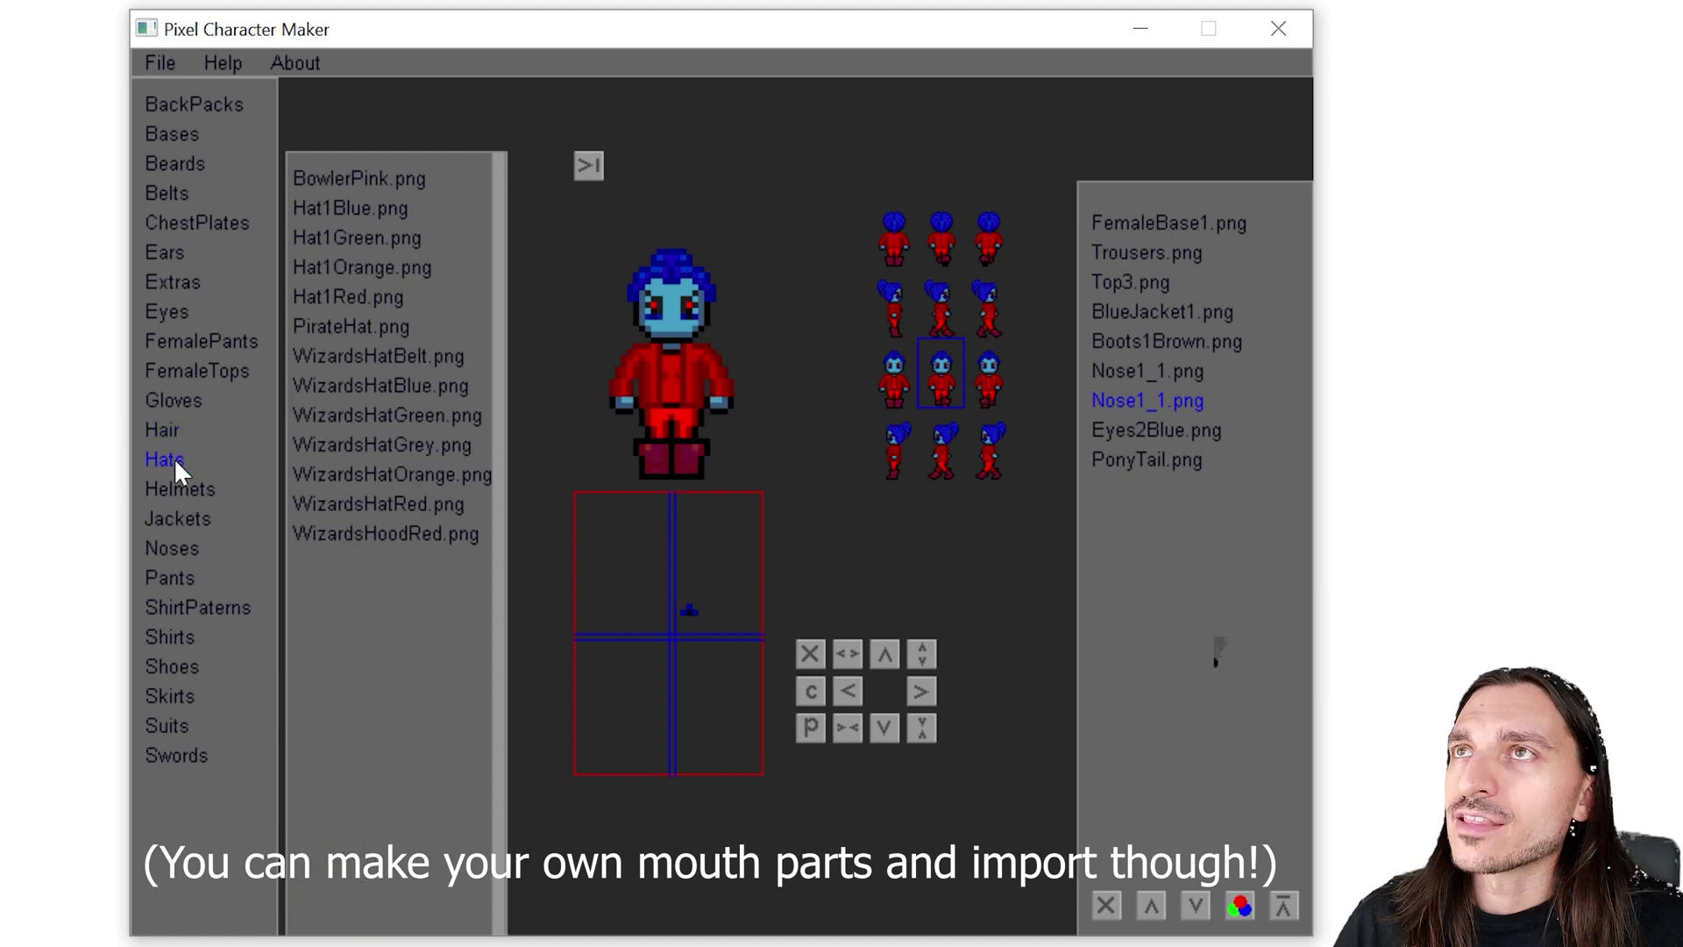
{"action": "left_click", "coordinate": [335, 319]}
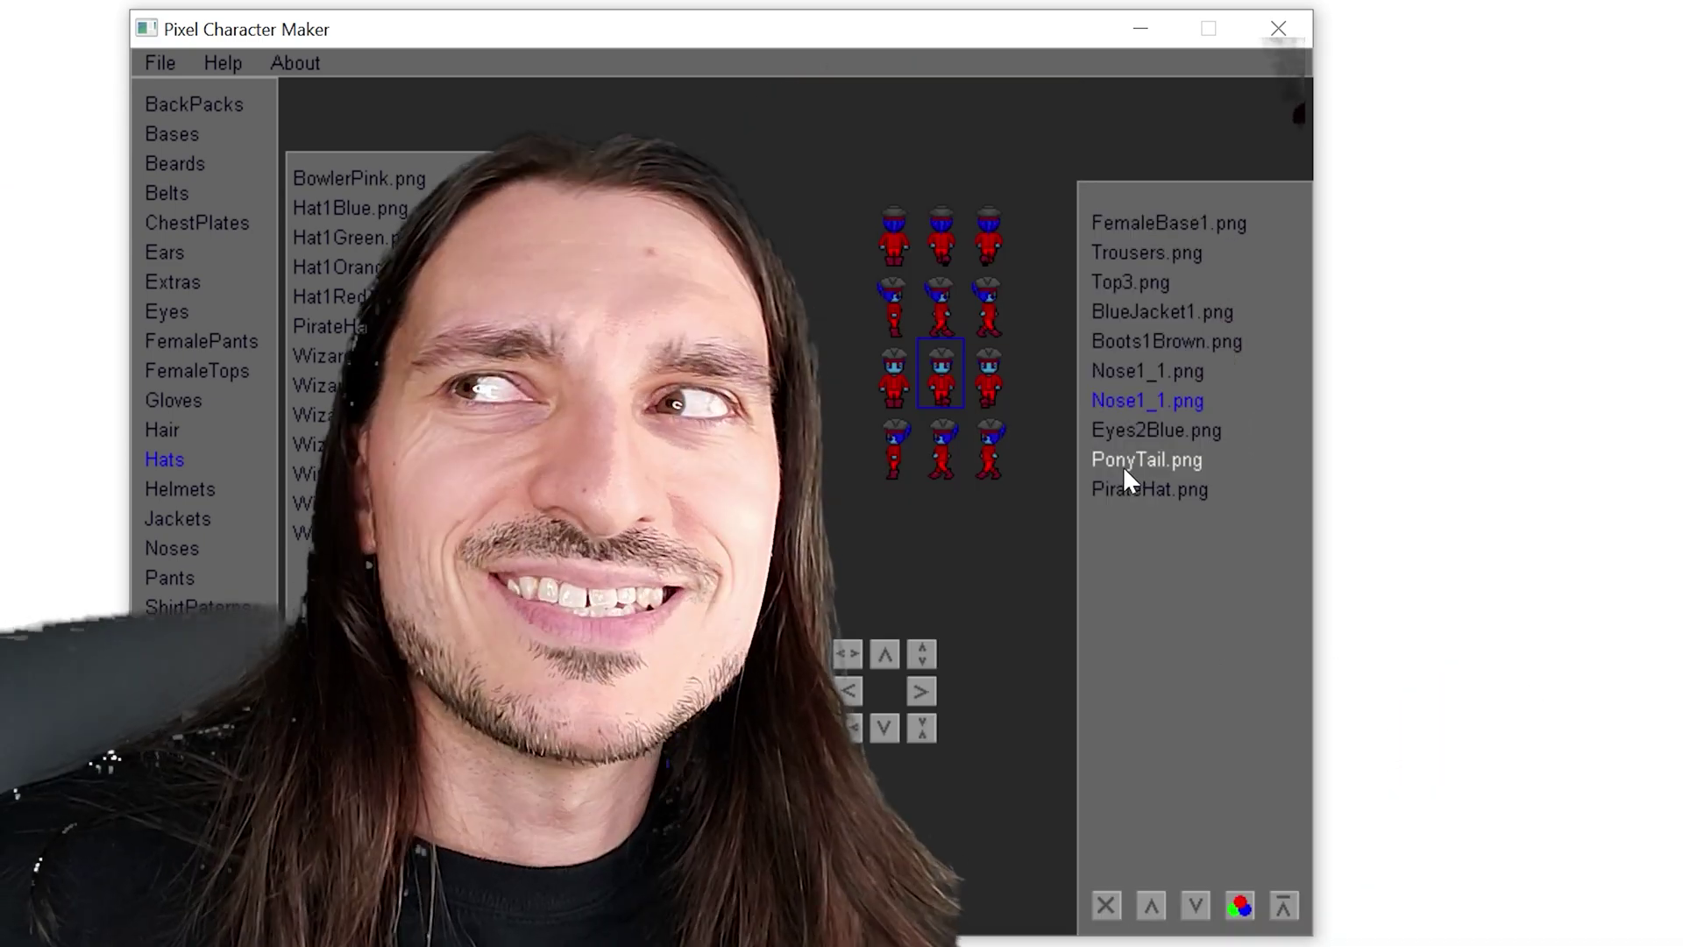
Set the PirateHat.png shades to dark reds and apply the recolour
{"action": "double_click", "coordinate": [1126, 478]}
{"action": "left_click", "coordinate": [663, 905]}
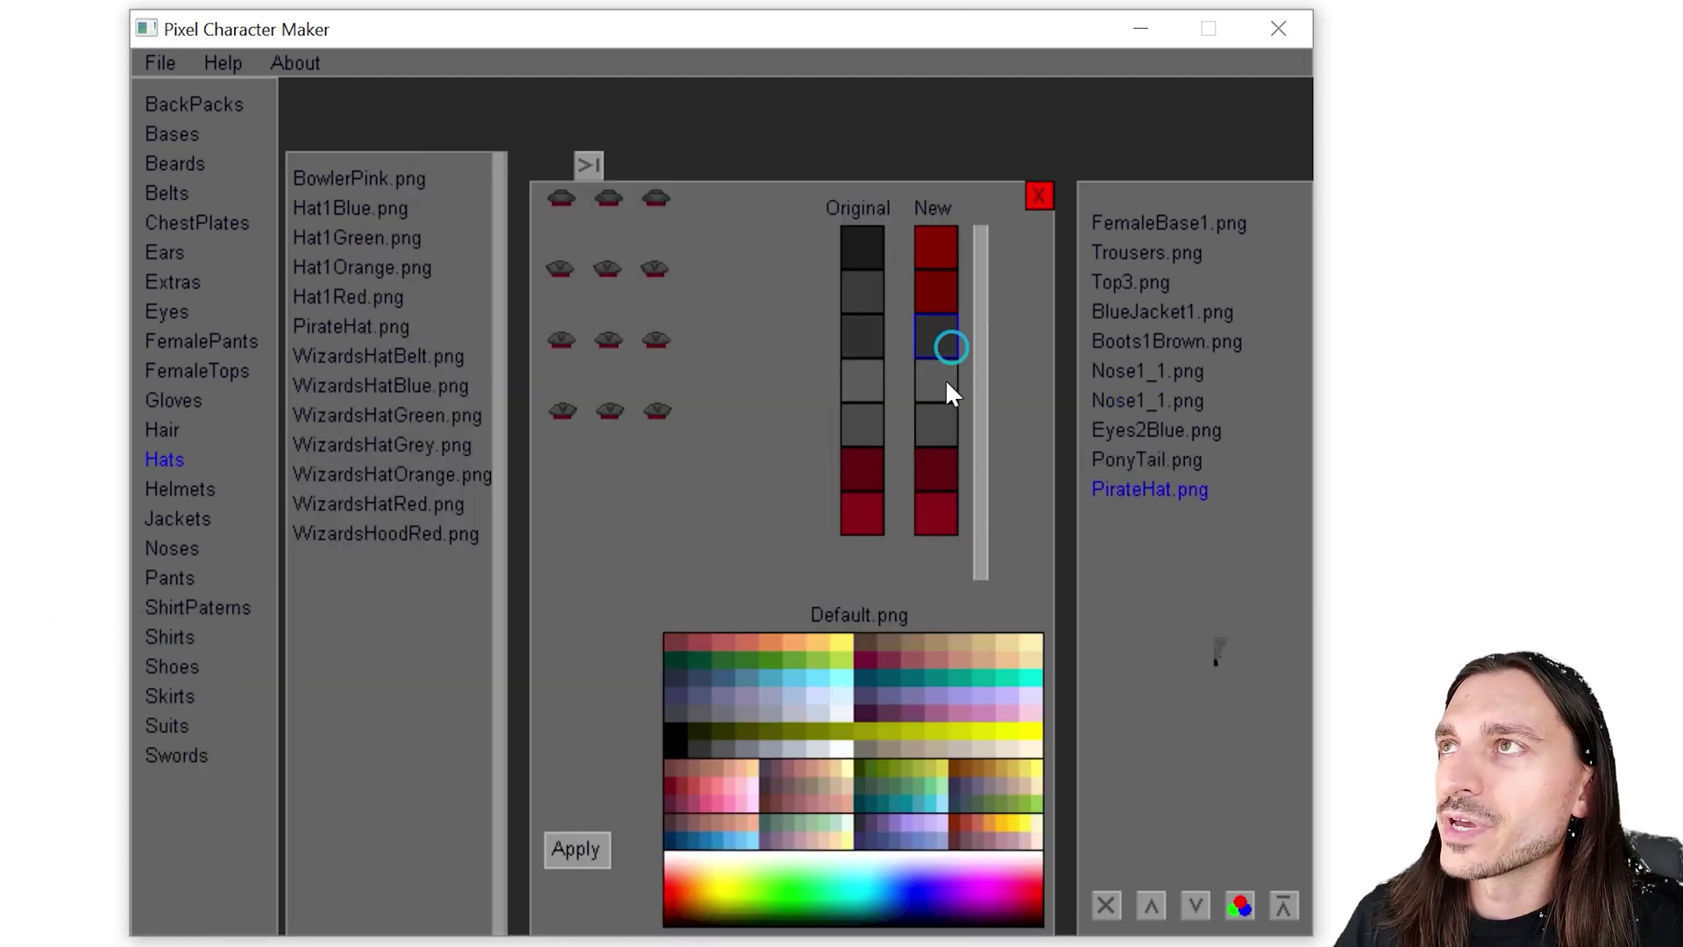
{"action": "left_click_drag", "start_coordinate": [726, 916], "coordinate": [664, 912]}
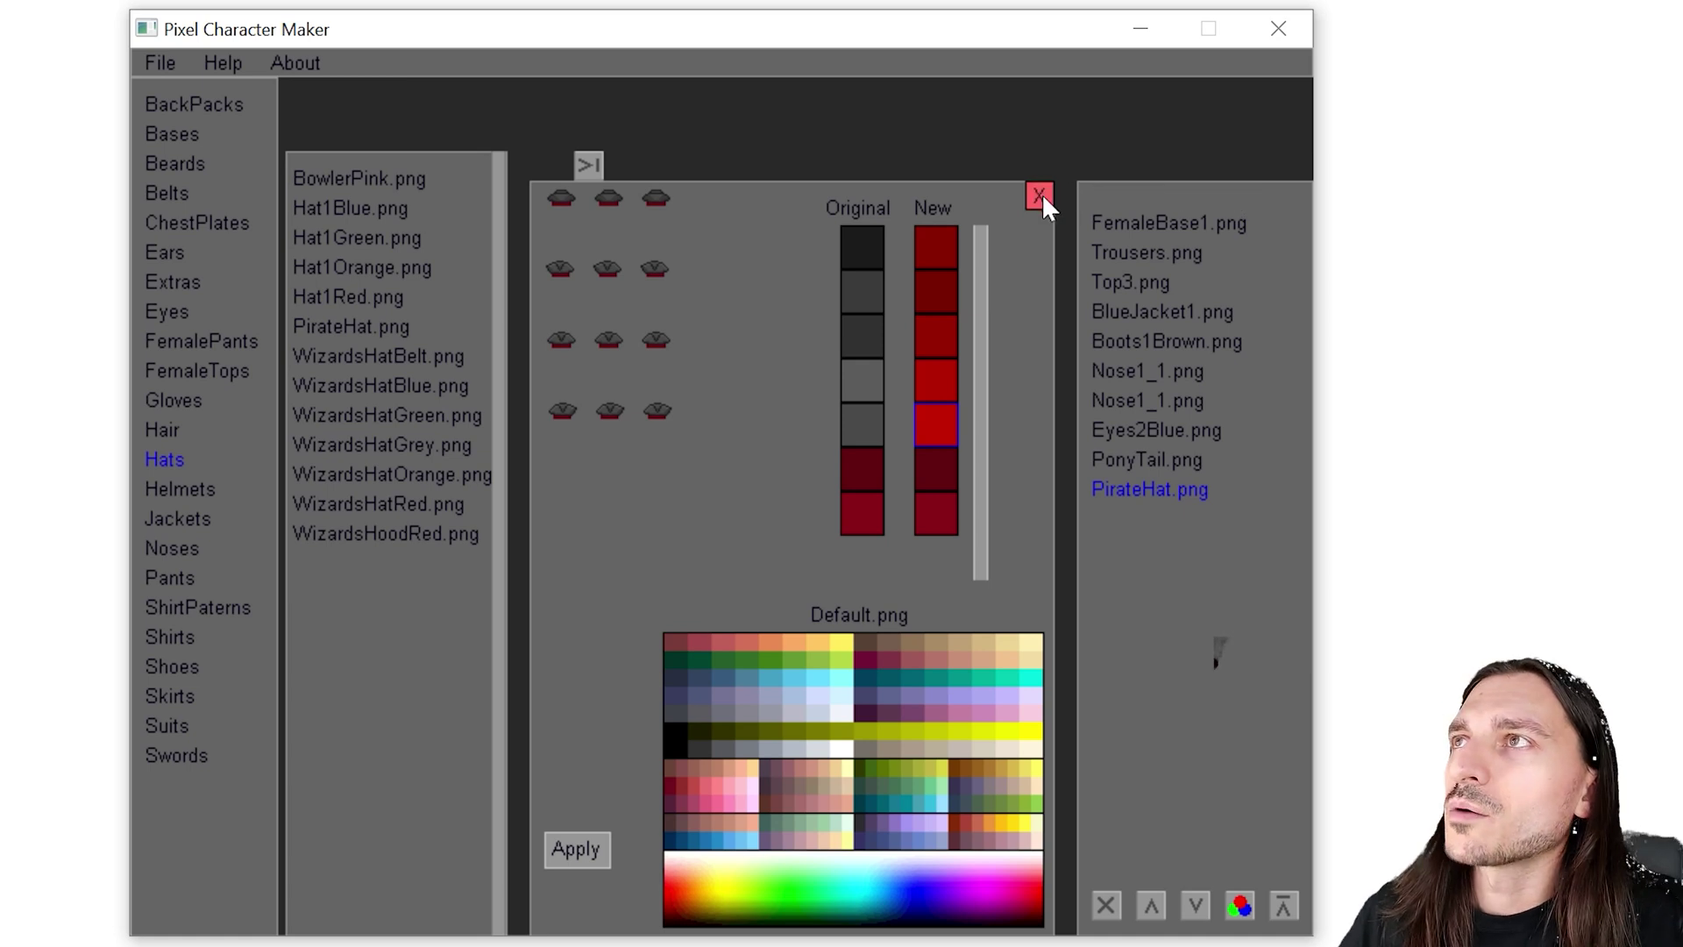
{"action": "left_click", "coordinate": [571, 846]}
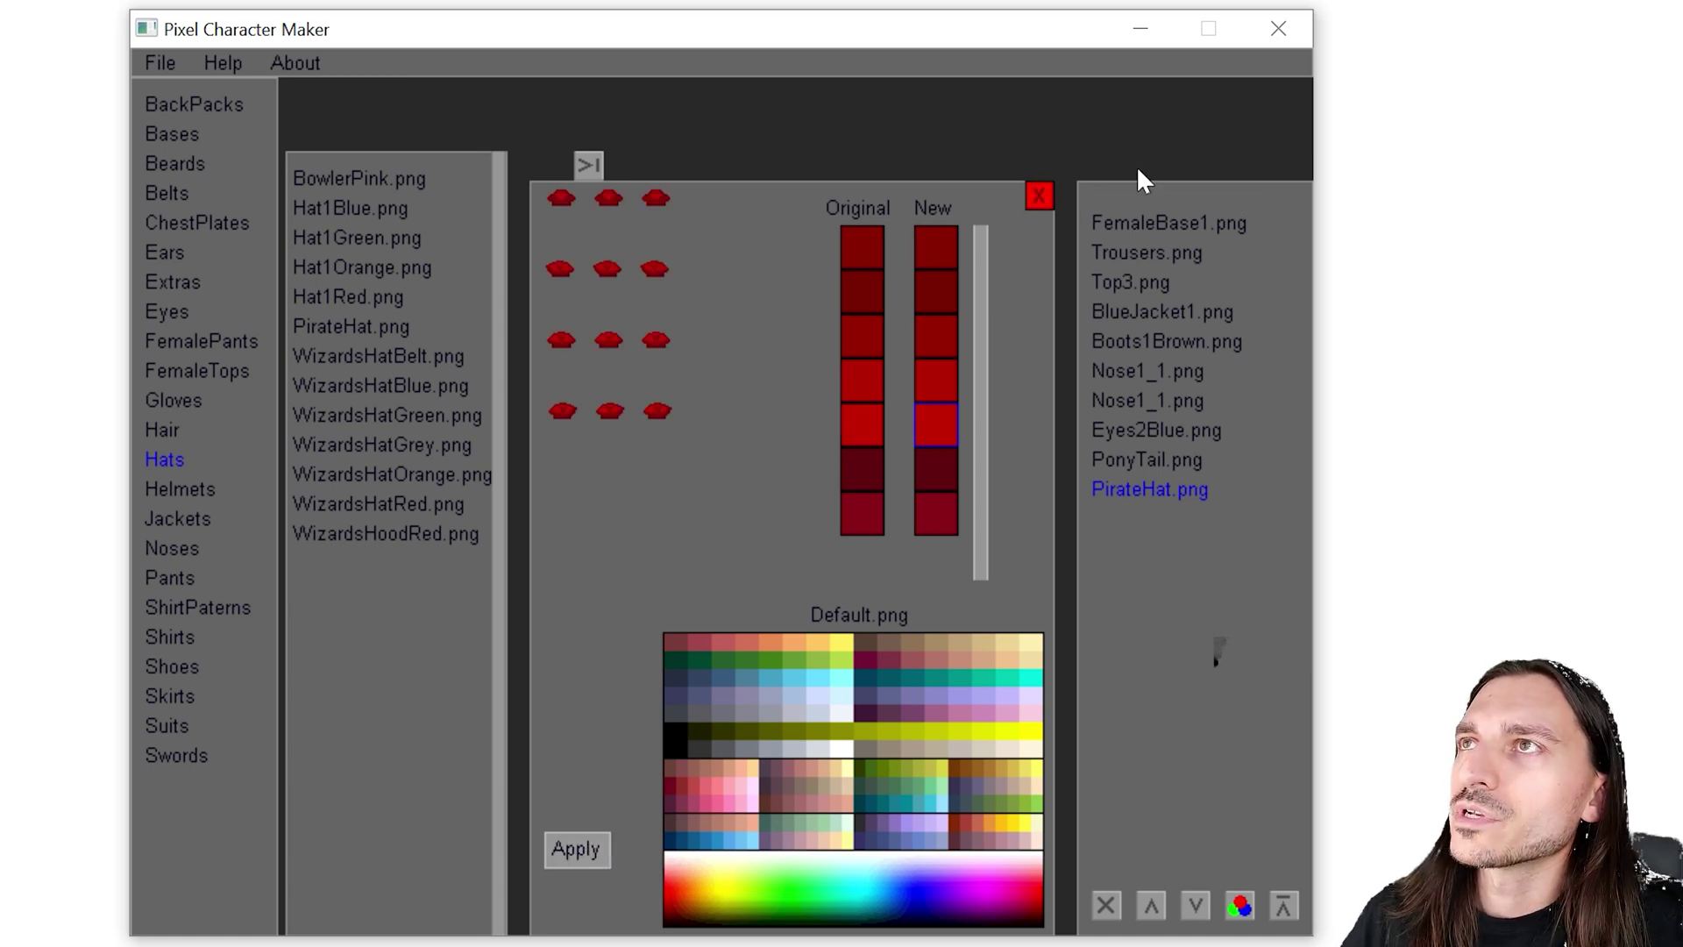
Close the colour changer and add Tiara.png from Extras, then select its layer
{"action": "left_click", "coordinate": [1039, 194]}
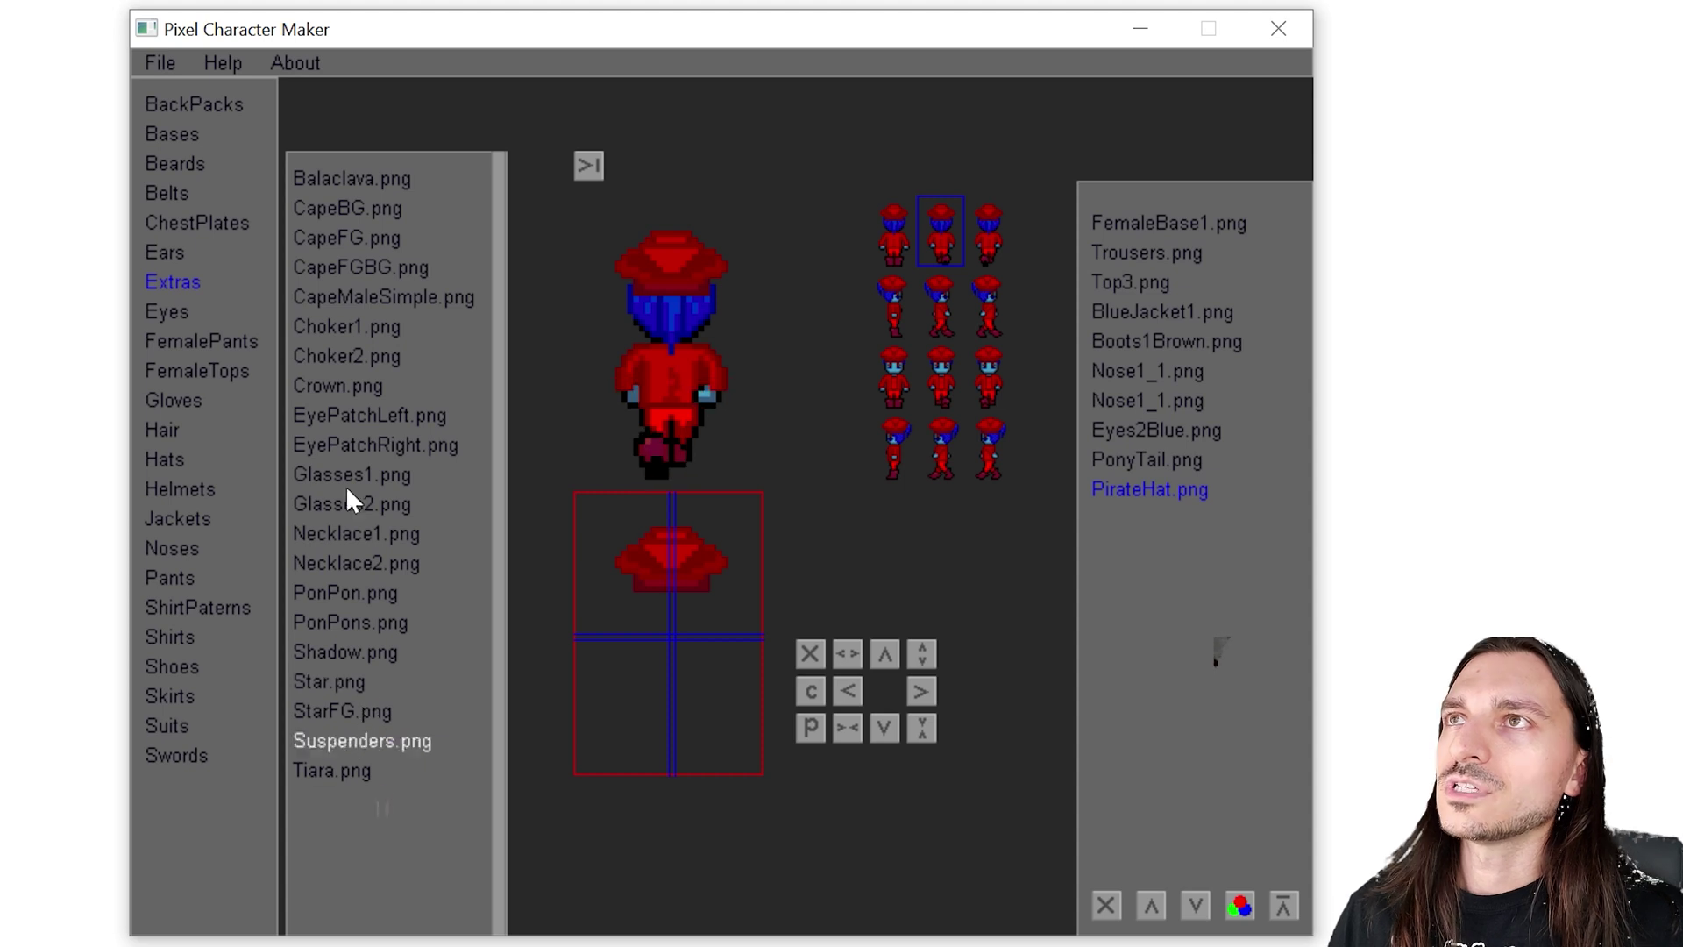
{"action": "left_click", "coordinate": [331, 769]}
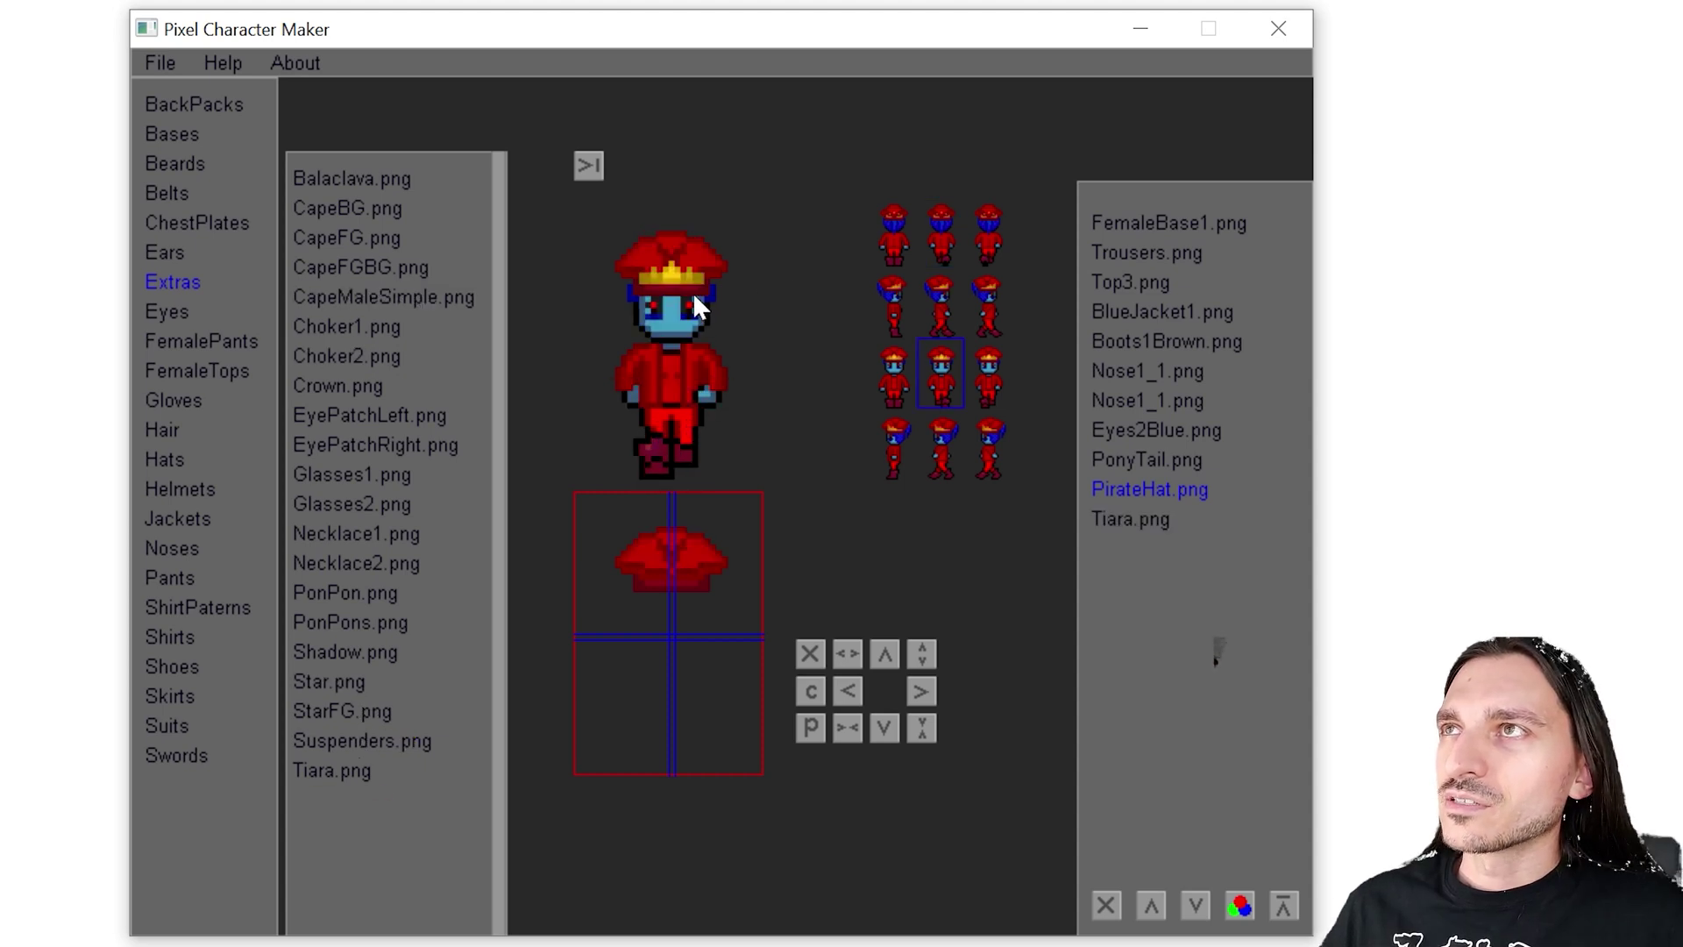
{"action": "left_click", "coordinate": [1140, 521]}
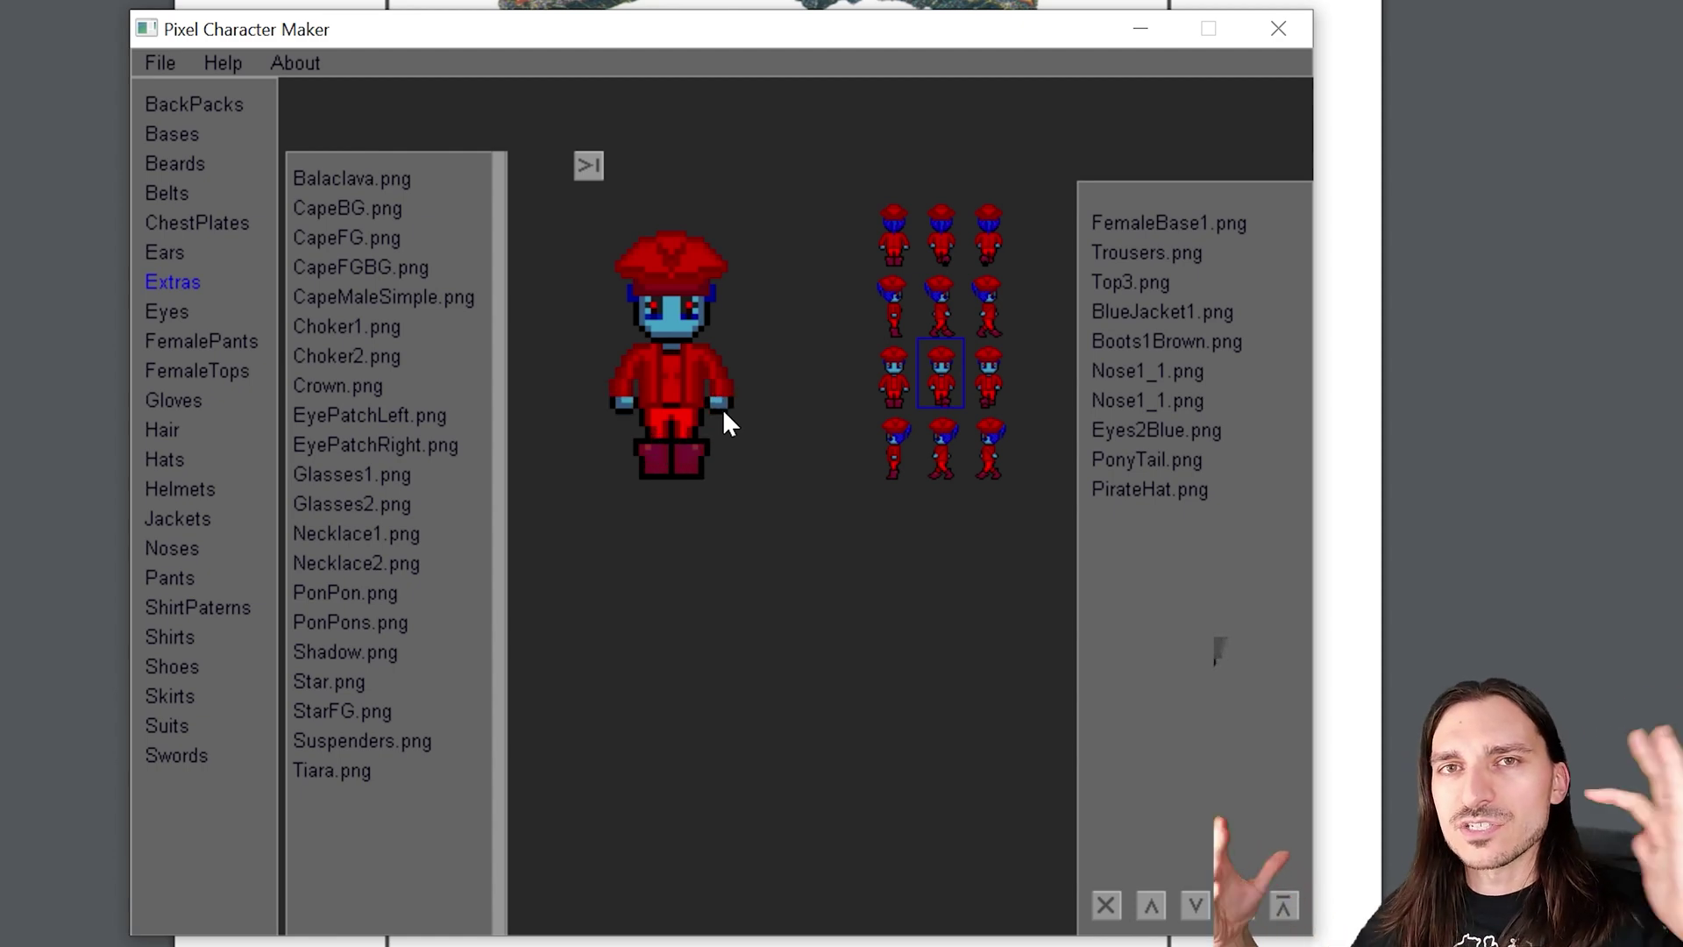
Save the character as vivi in the Saves folder, creating vivi.char and vivi1–vivi10 images
{"action": "left_click", "coordinate": [160, 62]}
{"action": "left_click", "coordinate": [207, 154]}
{"action": "left_click", "coordinate": [687, 887]}
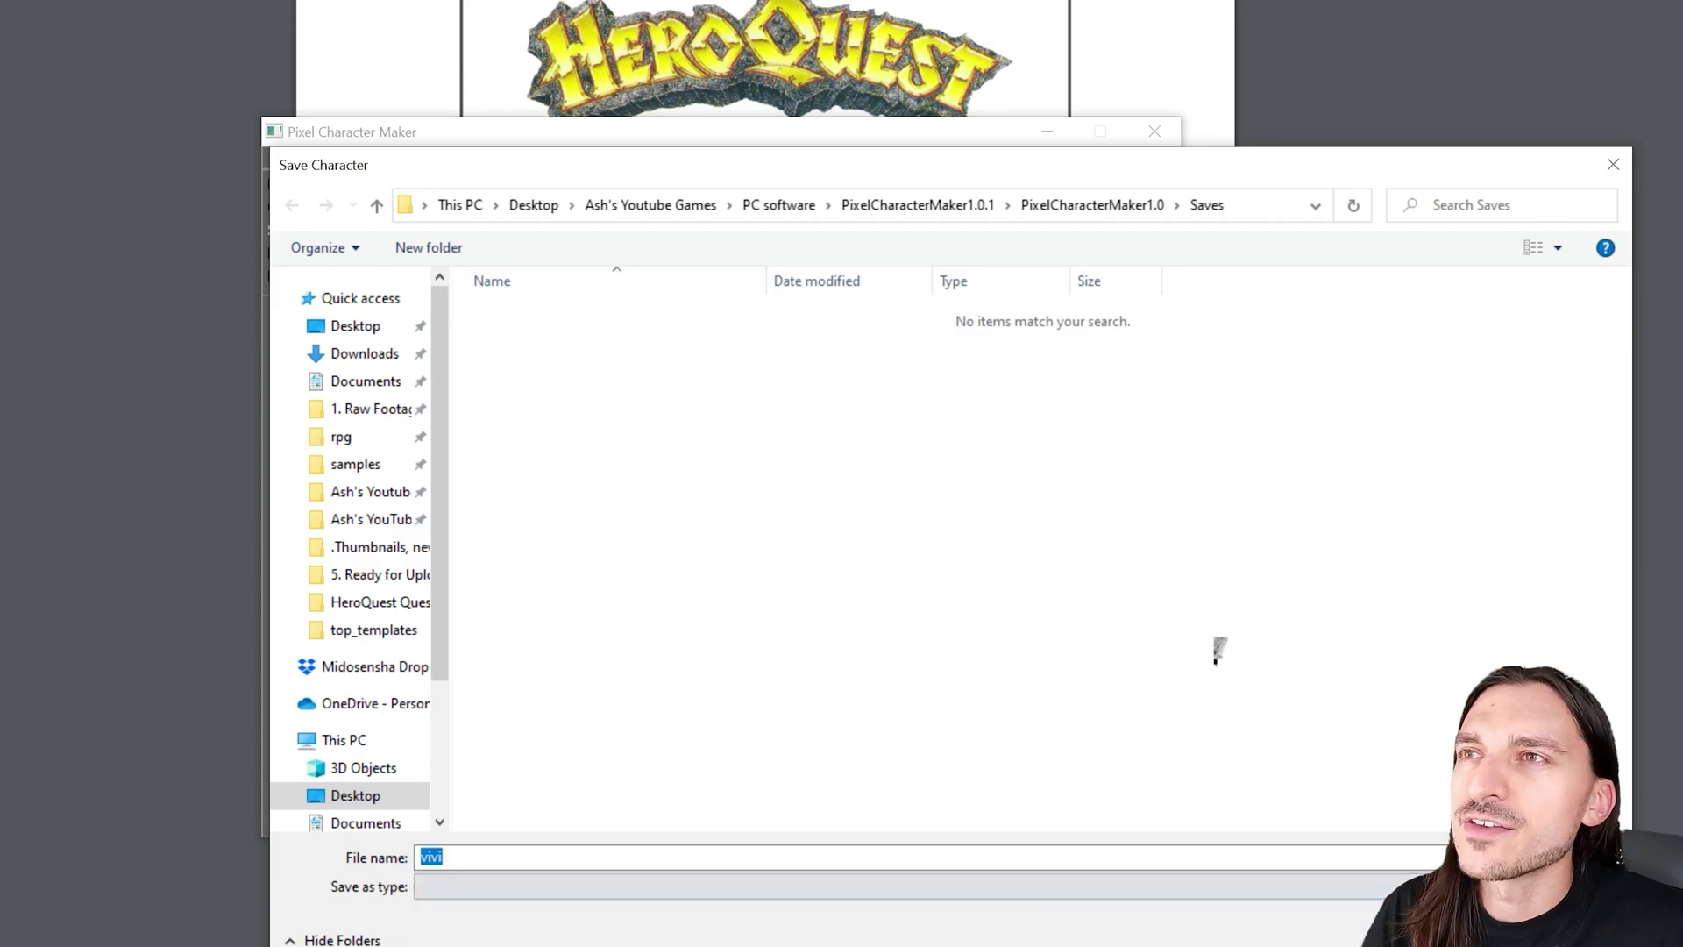
{"action": "key", "text": "Return"}
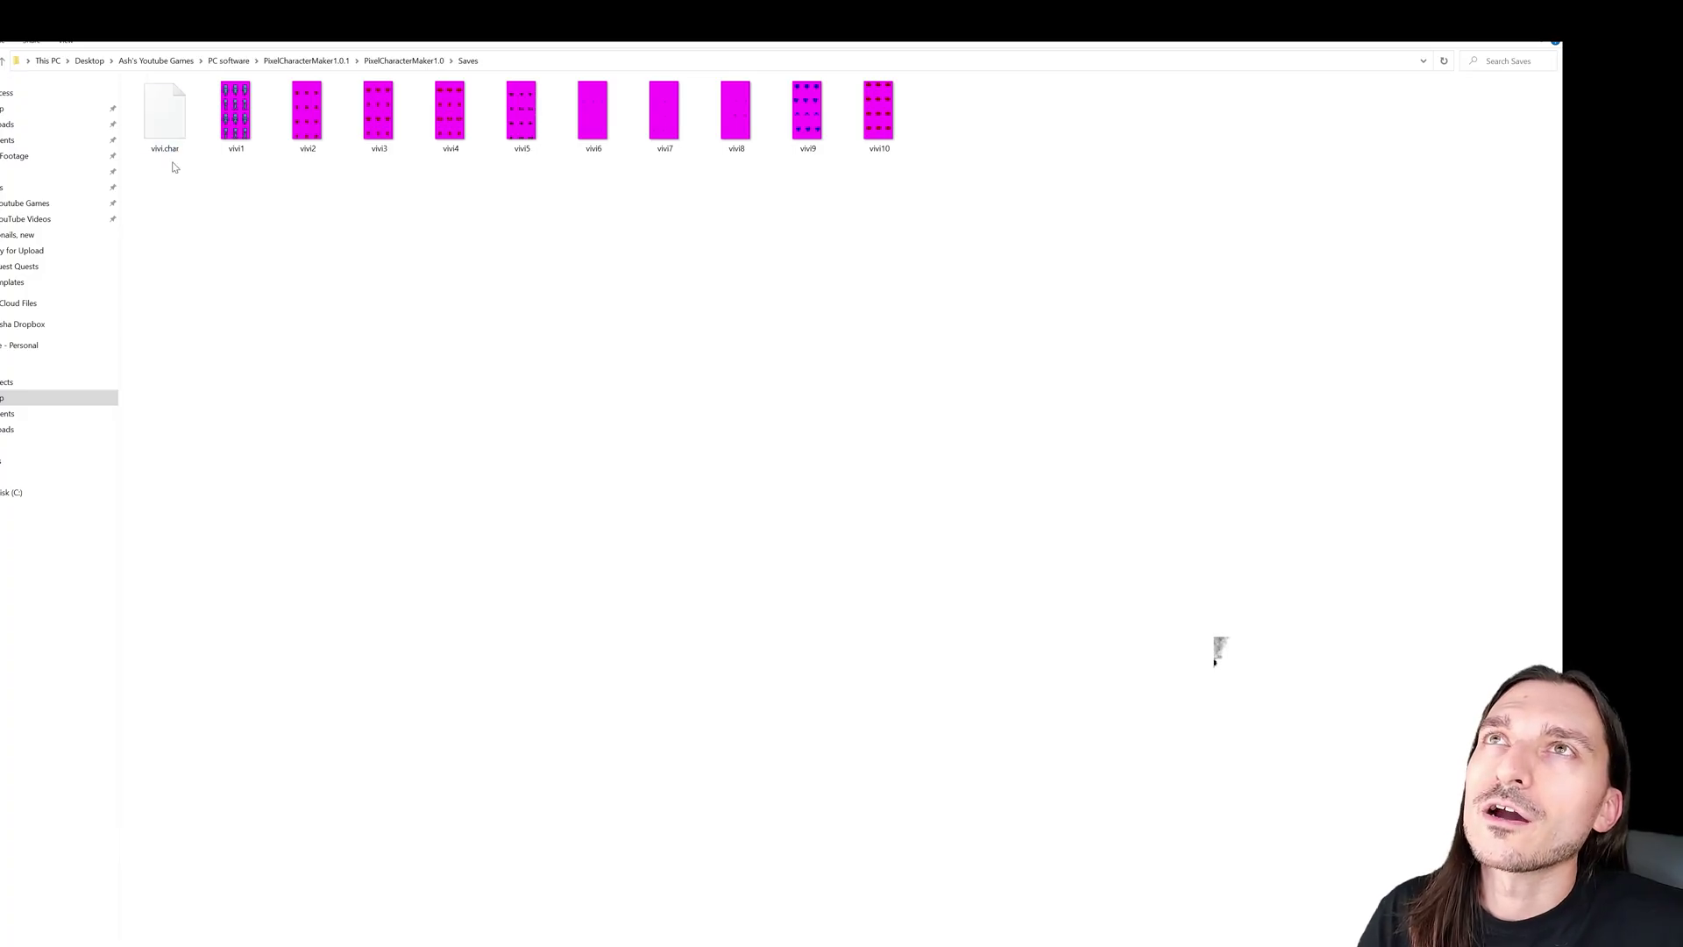
Preview the exported vivi1 sprite sheet in Photos, then close it
{"action": "left_click", "coordinate": [246, 131]}
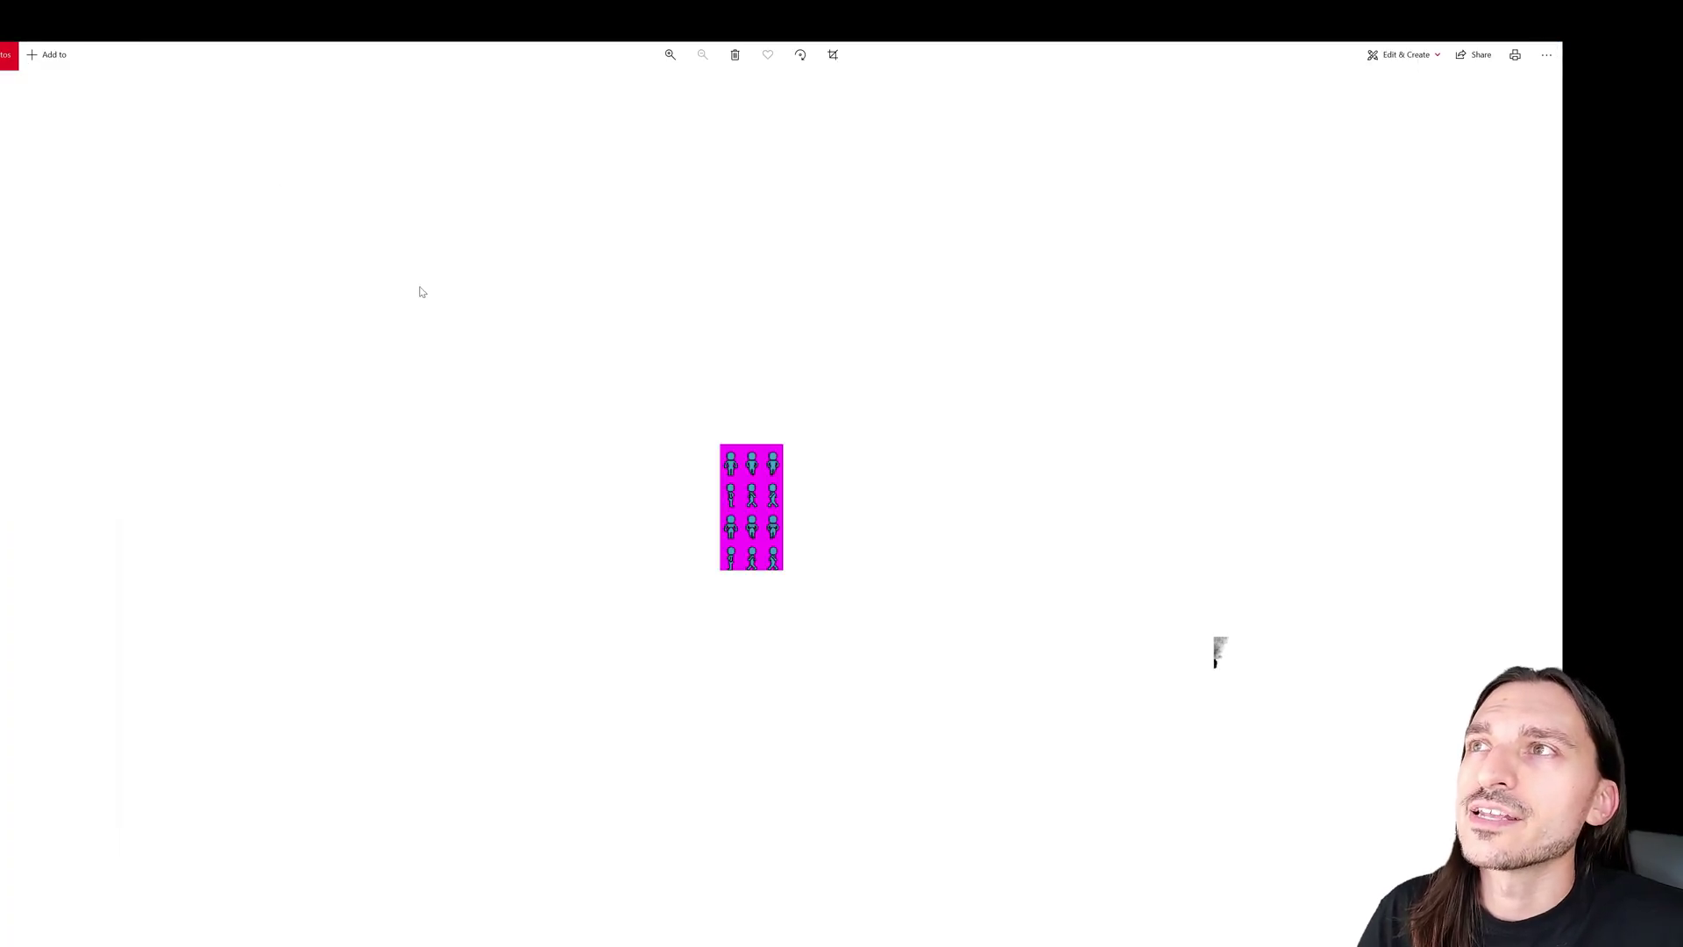
{"action": "key", "text": "alt+F4"}
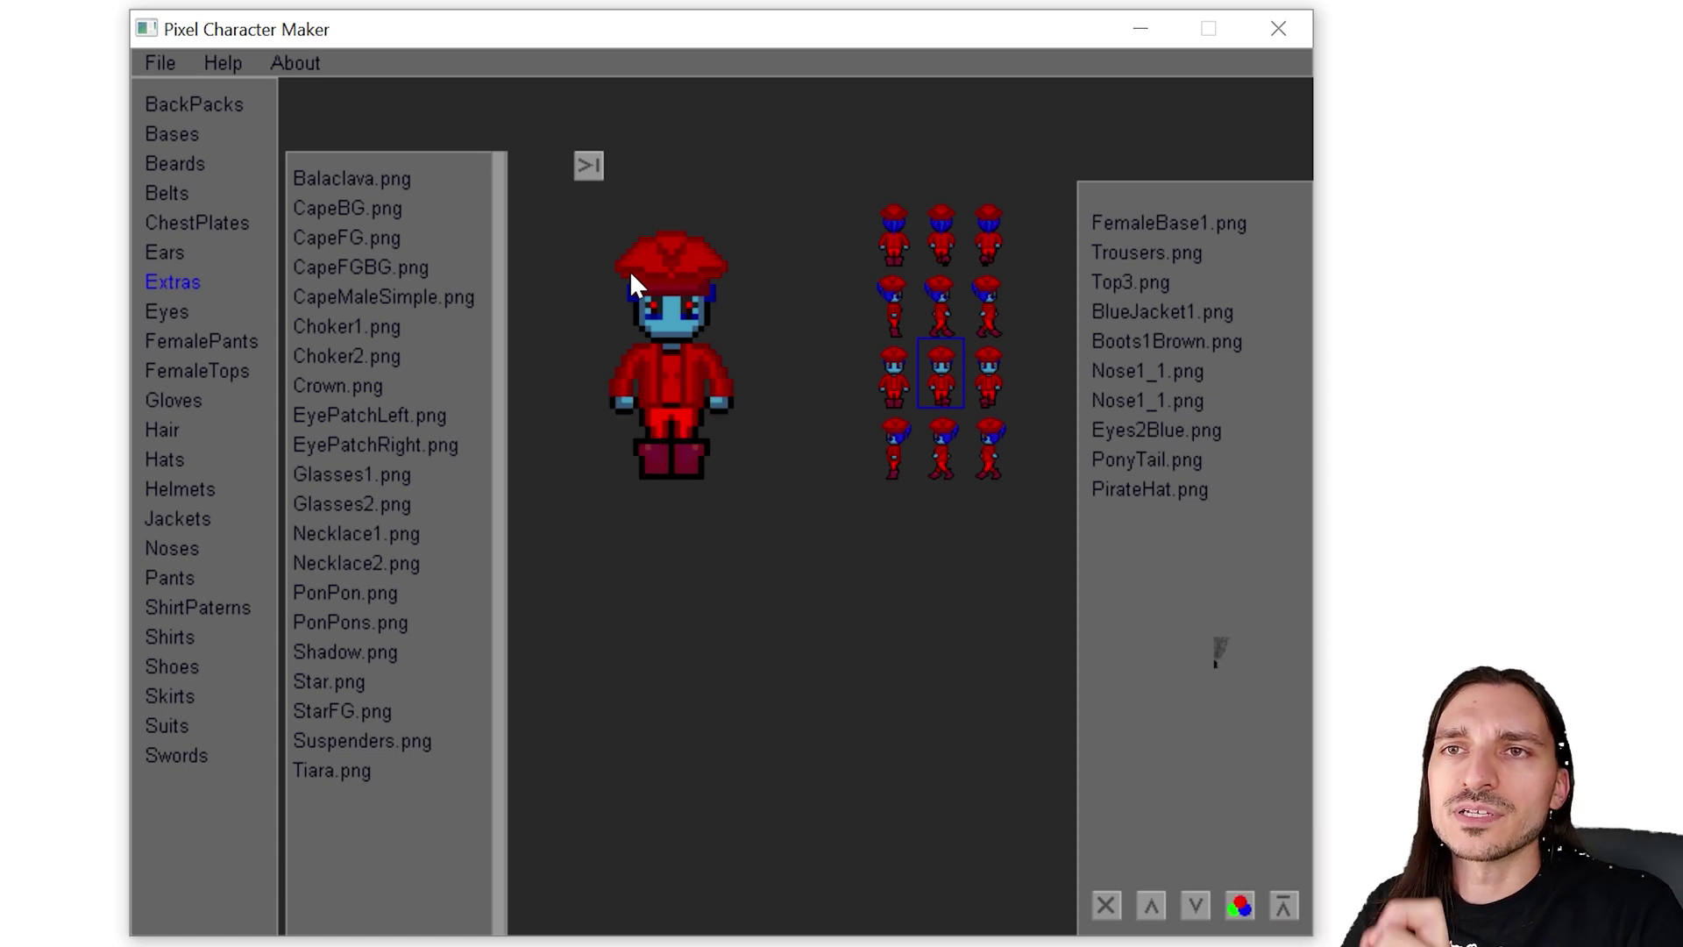
Bring up the Export Character settings and change Frame Order to 2,3
{"action": "left_click", "coordinate": [161, 61]}
{"action": "left_click", "coordinate": [219, 186]}
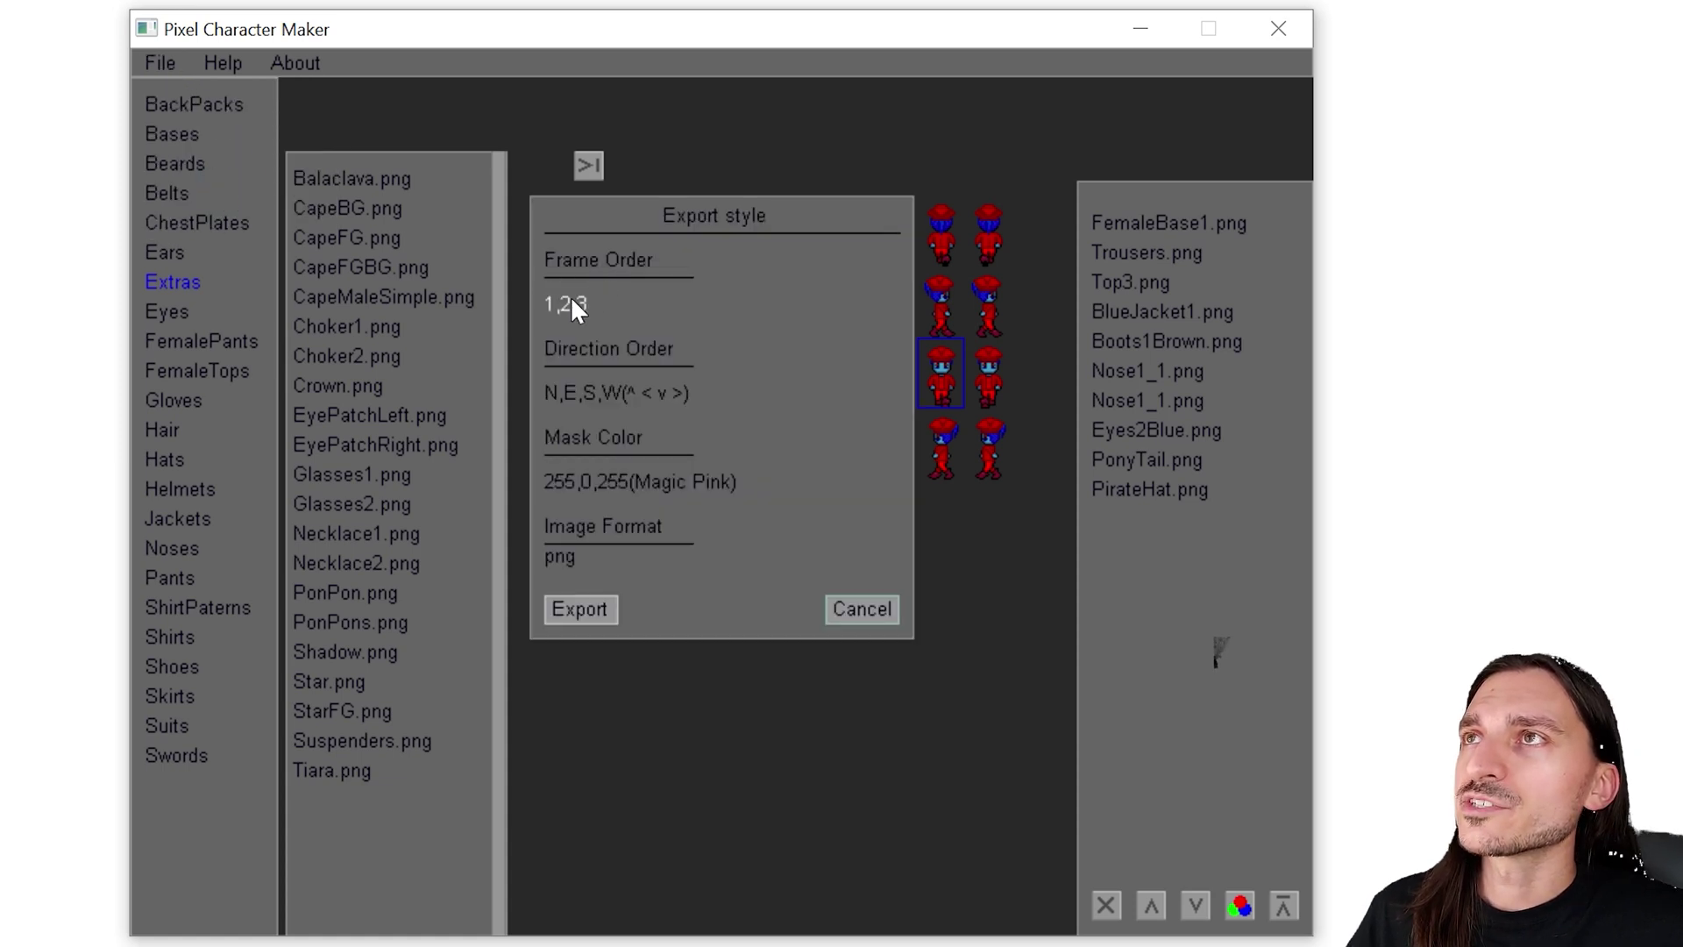
{"action": "left_click", "coordinate": [622, 306]}
{"action": "key", "text": "BackSpace"}
{"action": "key", "text": "BackSpace"}
Cycle the Direction Order setting until it reads S,N,E
{"action": "left_click", "coordinate": [591, 396]}
{"action": "left_click", "coordinate": [592, 396]}
{"action": "left_click", "coordinate": [595, 394]}
{"action": "left_click", "coordinate": [594, 395]}
{"action": "left_click", "coordinate": [603, 387]}
{"action": "left_click", "coordinate": [623, 385]}
{"action": "left_click", "coordinate": [586, 388]}
{"action": "left_click", "coordinate": [585, 388]}
{"action": "left_click", "coordinate": [596, 393]}
{"action": "left_click", "coordinate": [596, 392]}
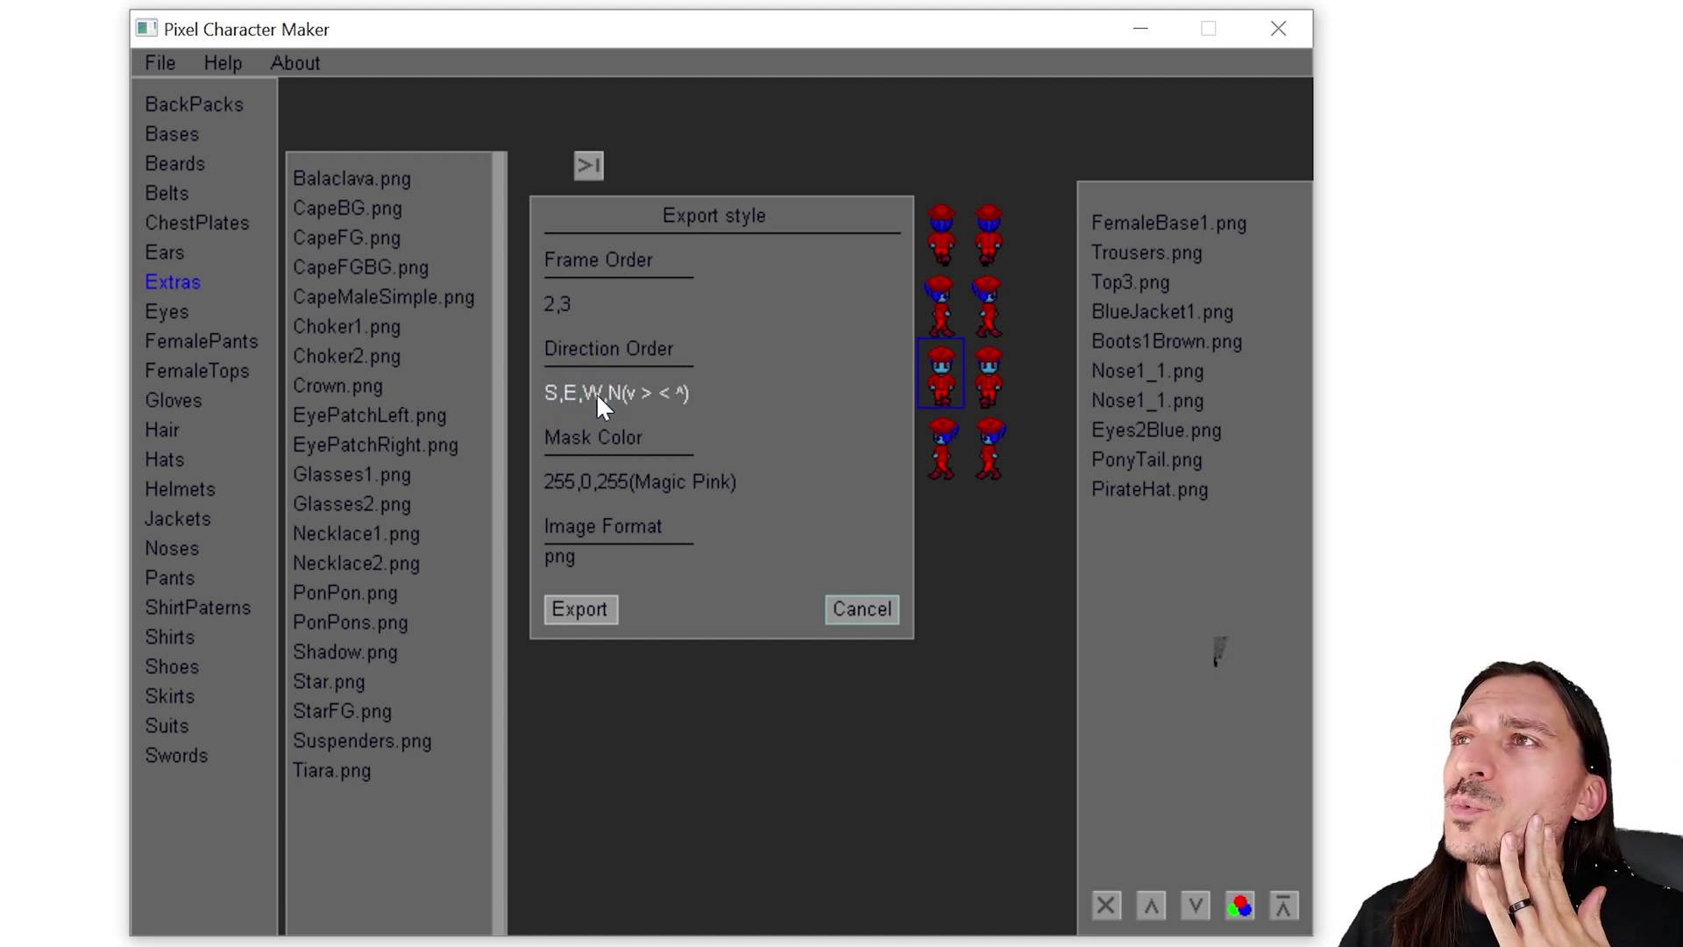
{"action": "left_click", "coordinate": [596, 393]}
{"action": "left_click", "coordinate": [594, 395]}
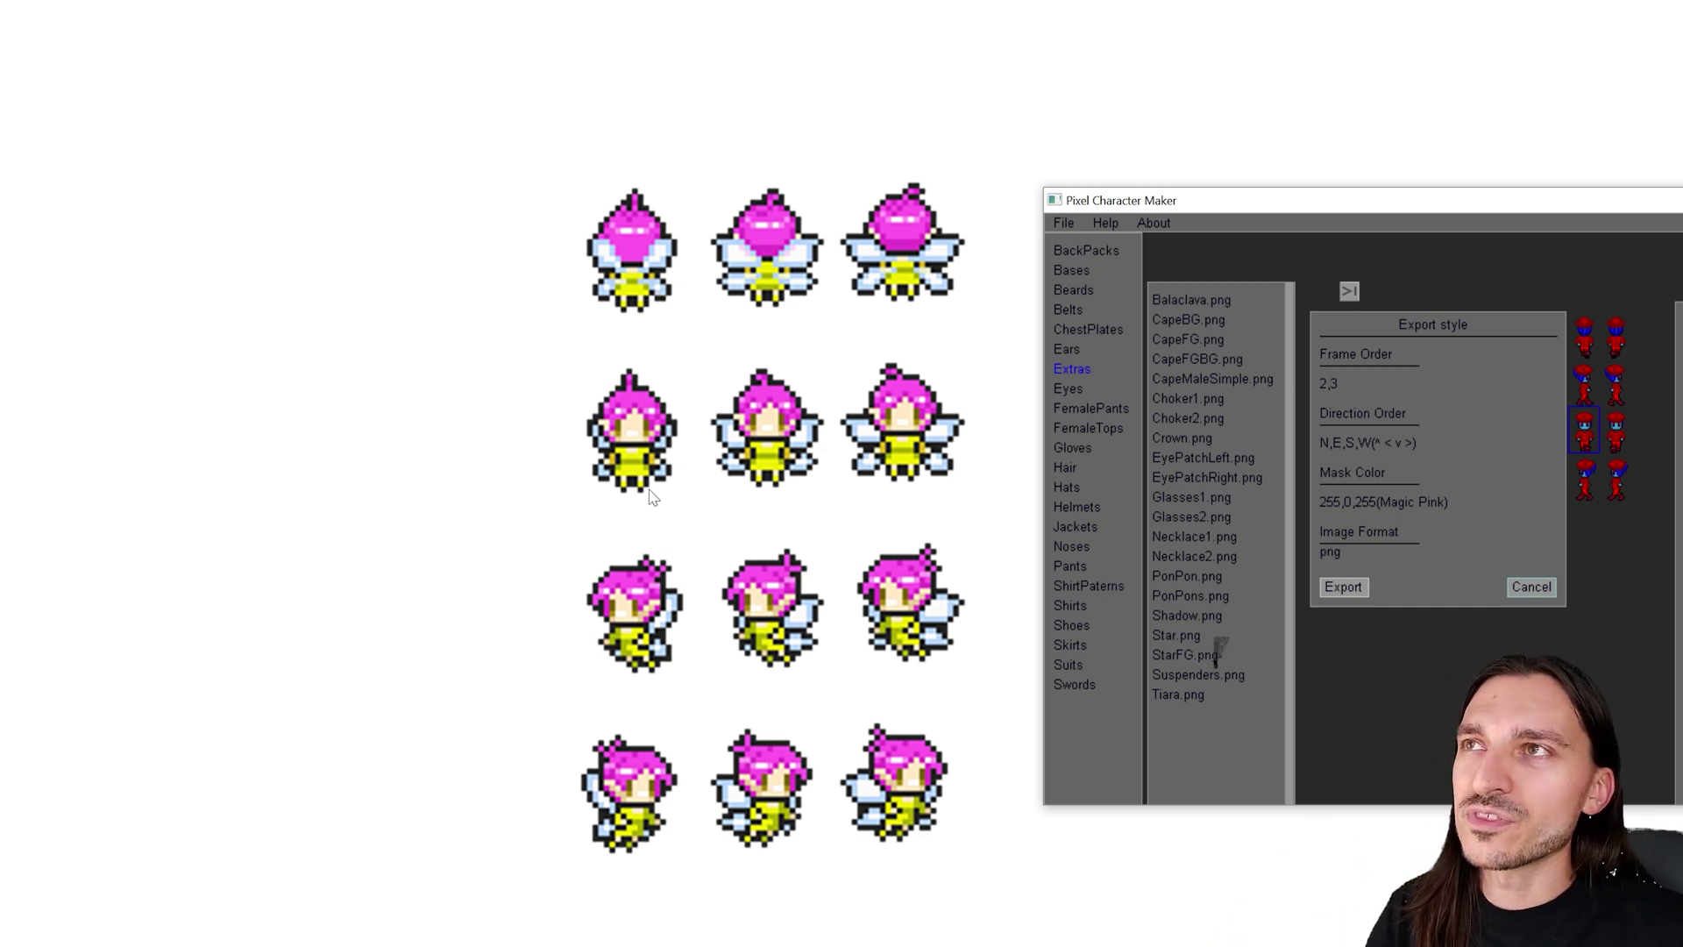
Move the Pixel Character Maker window beside the fairy example sprite sheet for comparison
{"action": "left_click_drag", "start_coordinate": [1166, 200], "coordinate": [476, 191]}
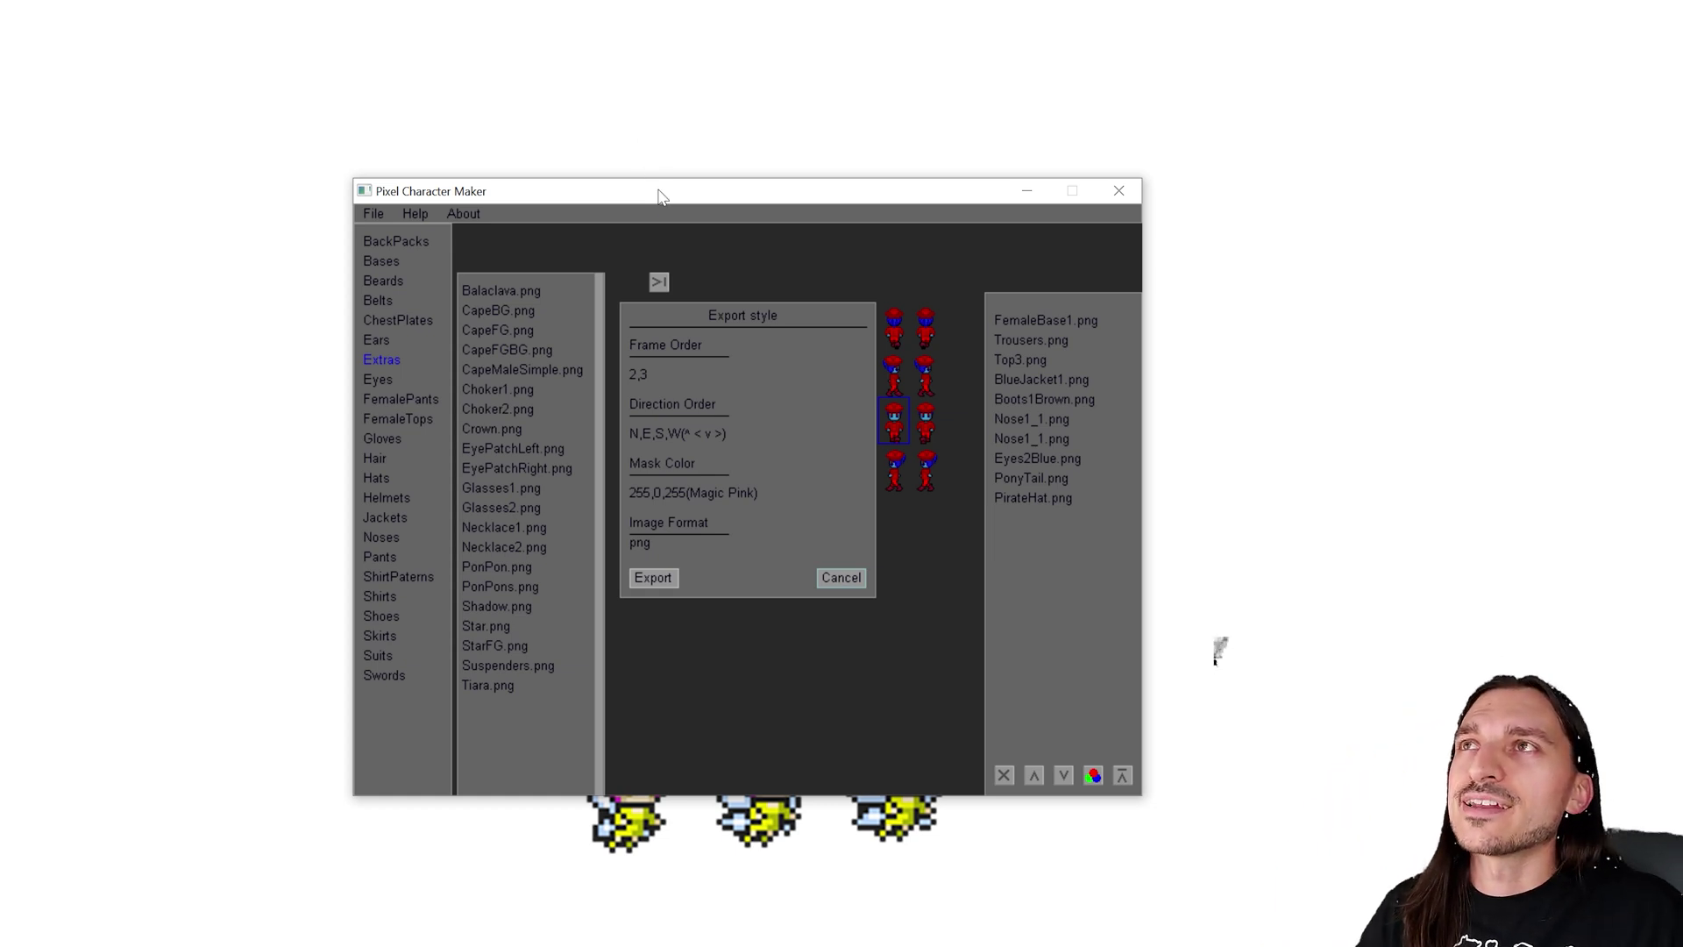
{"action": "left_click_drag", "start_coordinate": [660, 194], "coordinate": [1359, 214]}
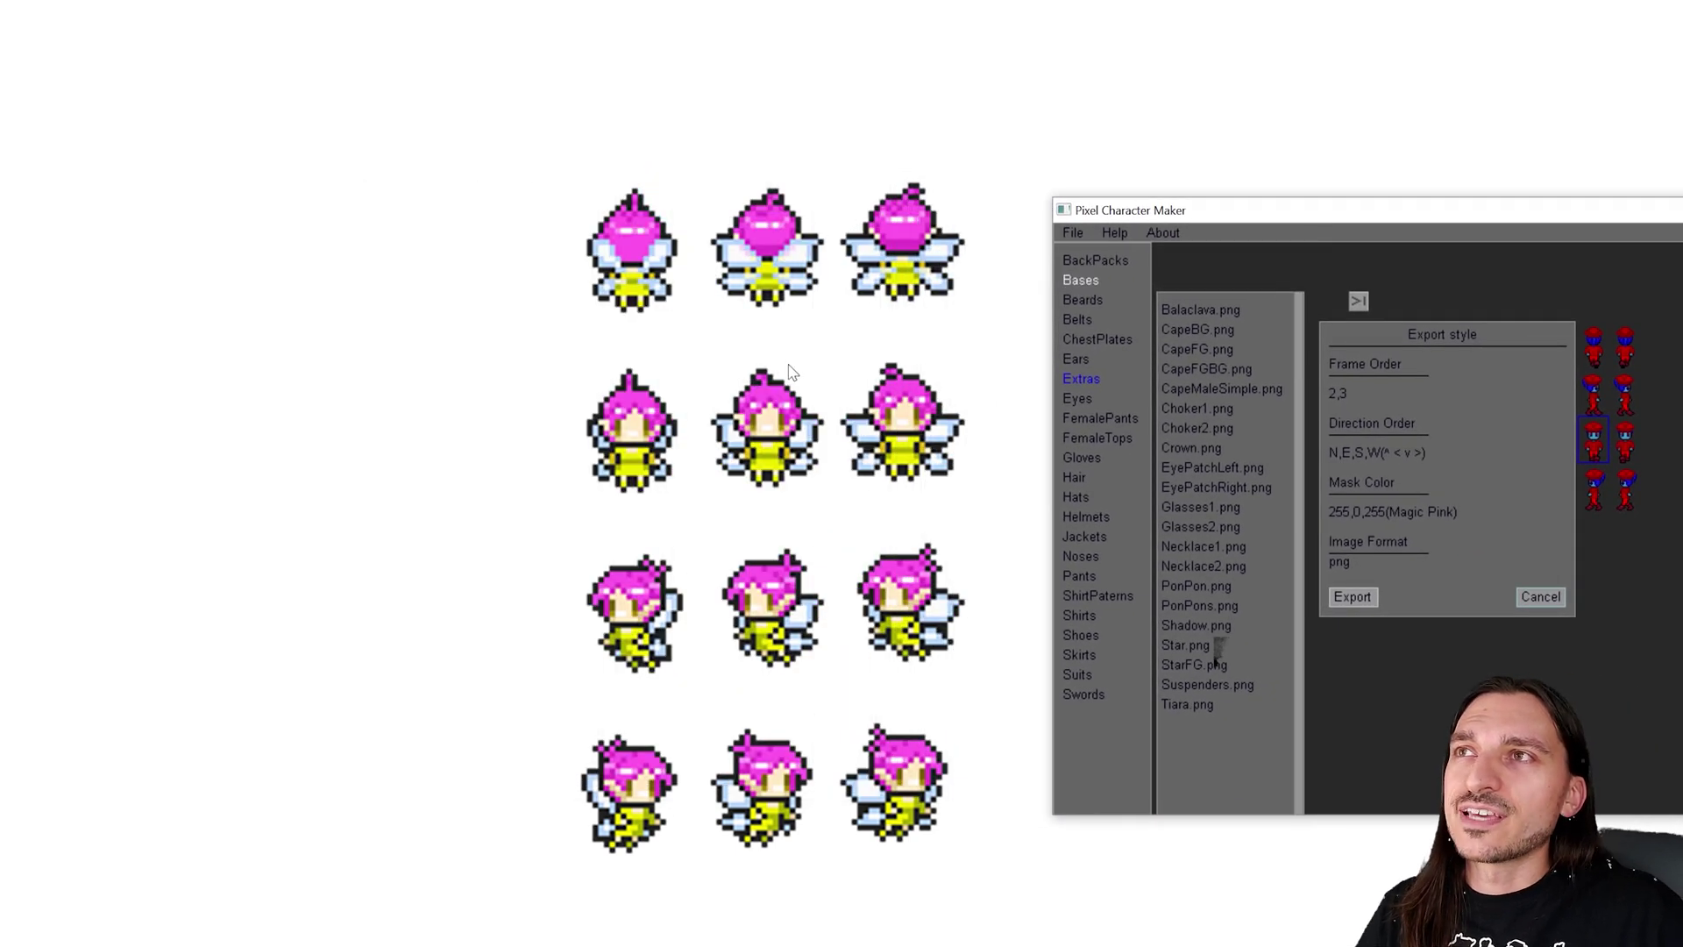
{"action": "left_click_drag", "start_coordinate": [1451, 210], "coordinate": [774, 219]}
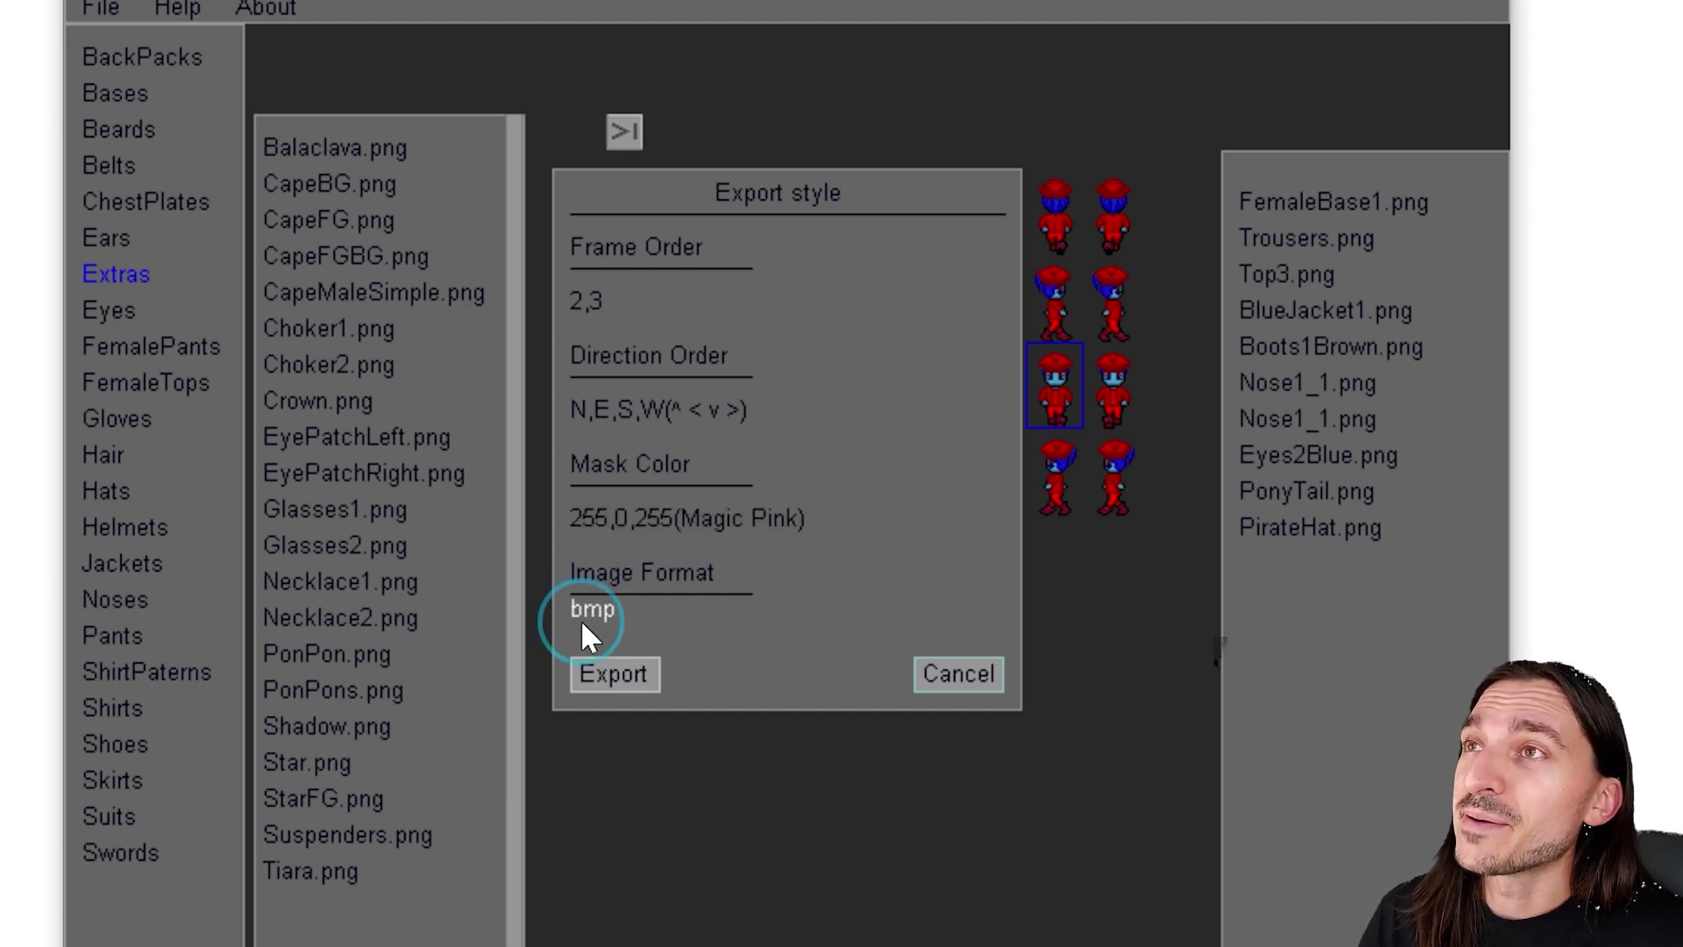
Close the Export style dialog without exporting
{"action": "left_click", "coordinate": [600, 675]}
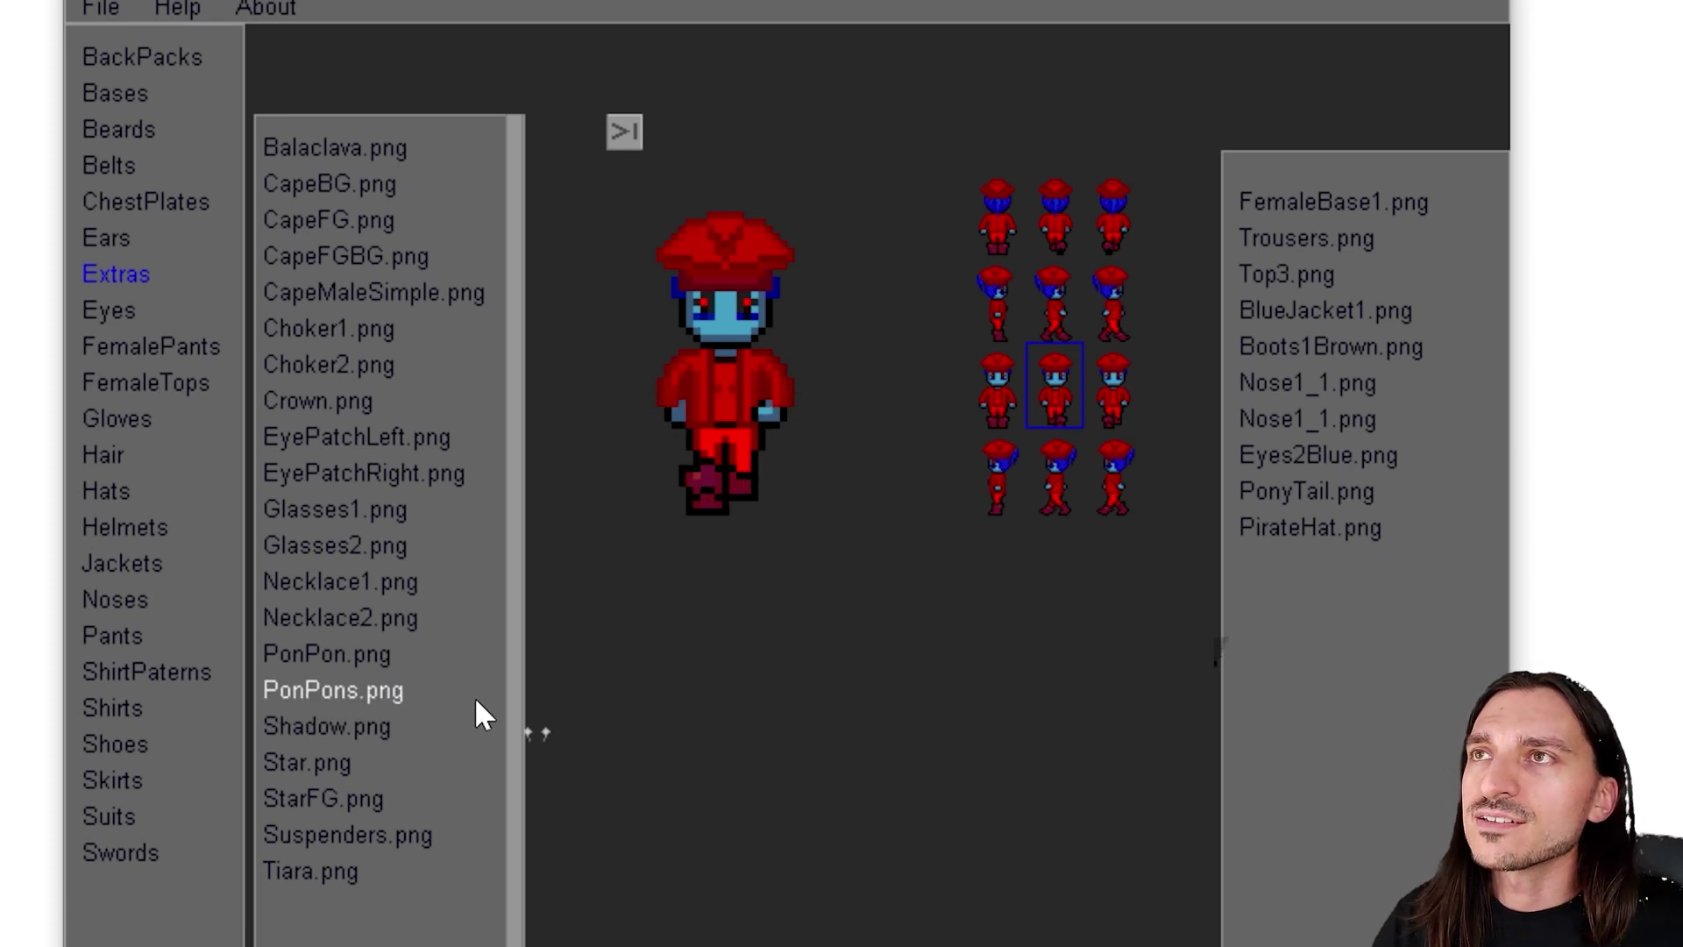
Select the FemaleBase1.png layer, move it down one place, then back to the top
{"action": "left_click", "coordinate": [92, 7]}
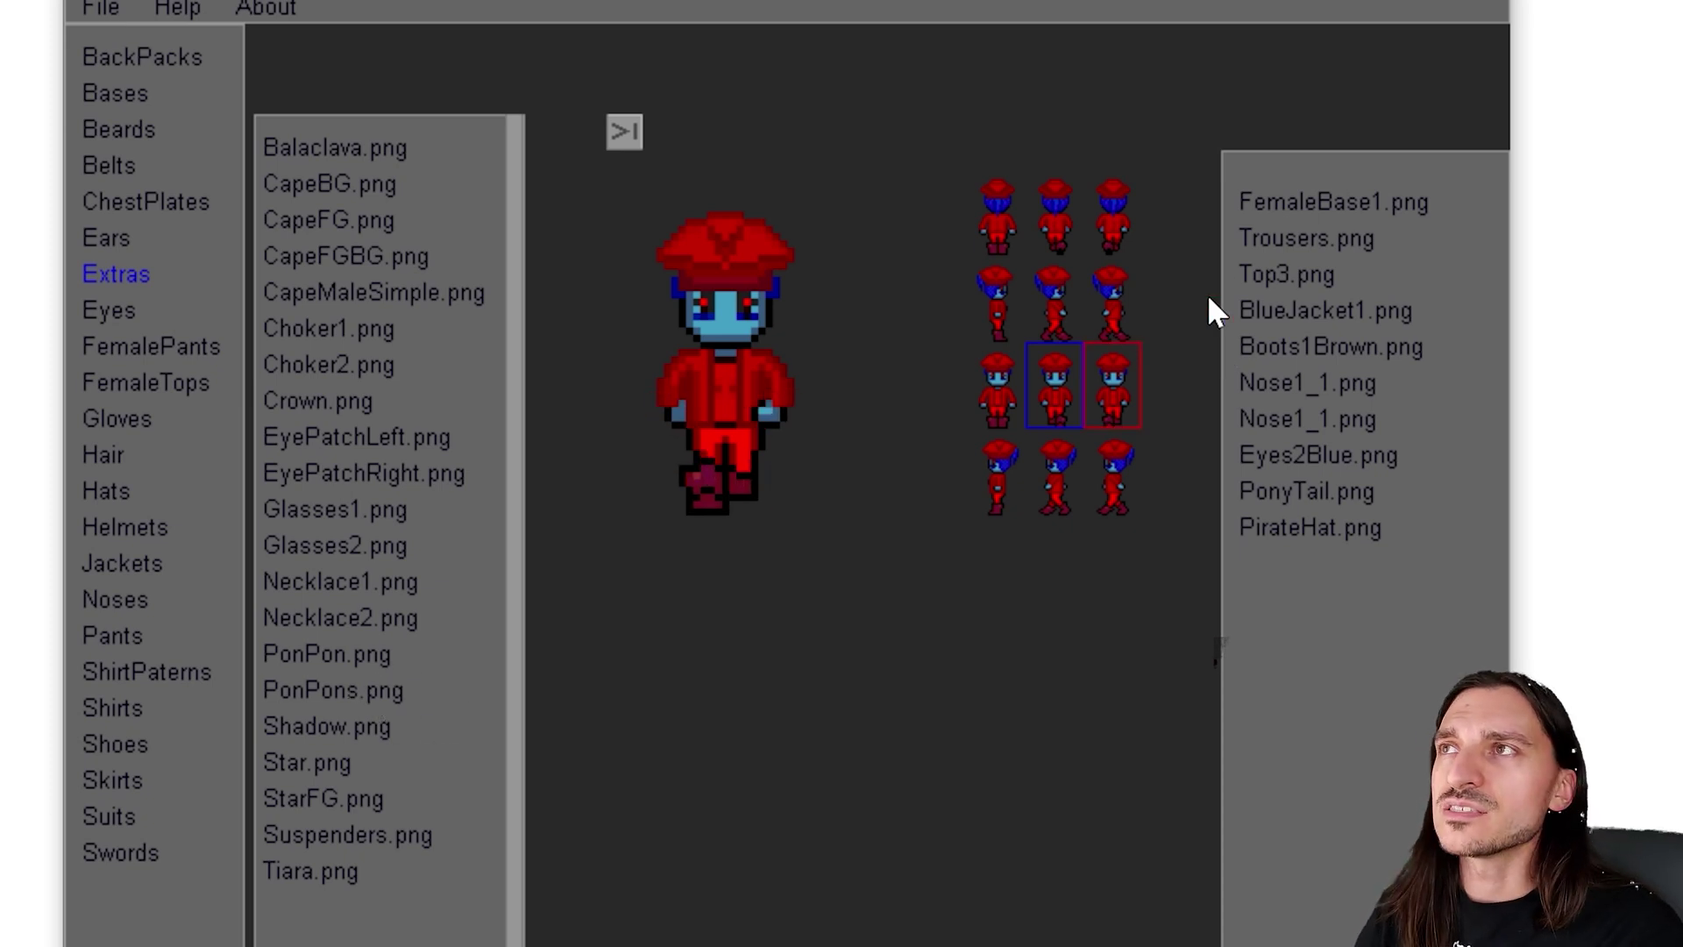
{"action": "left_click", "coordinate": [1325, 198]}
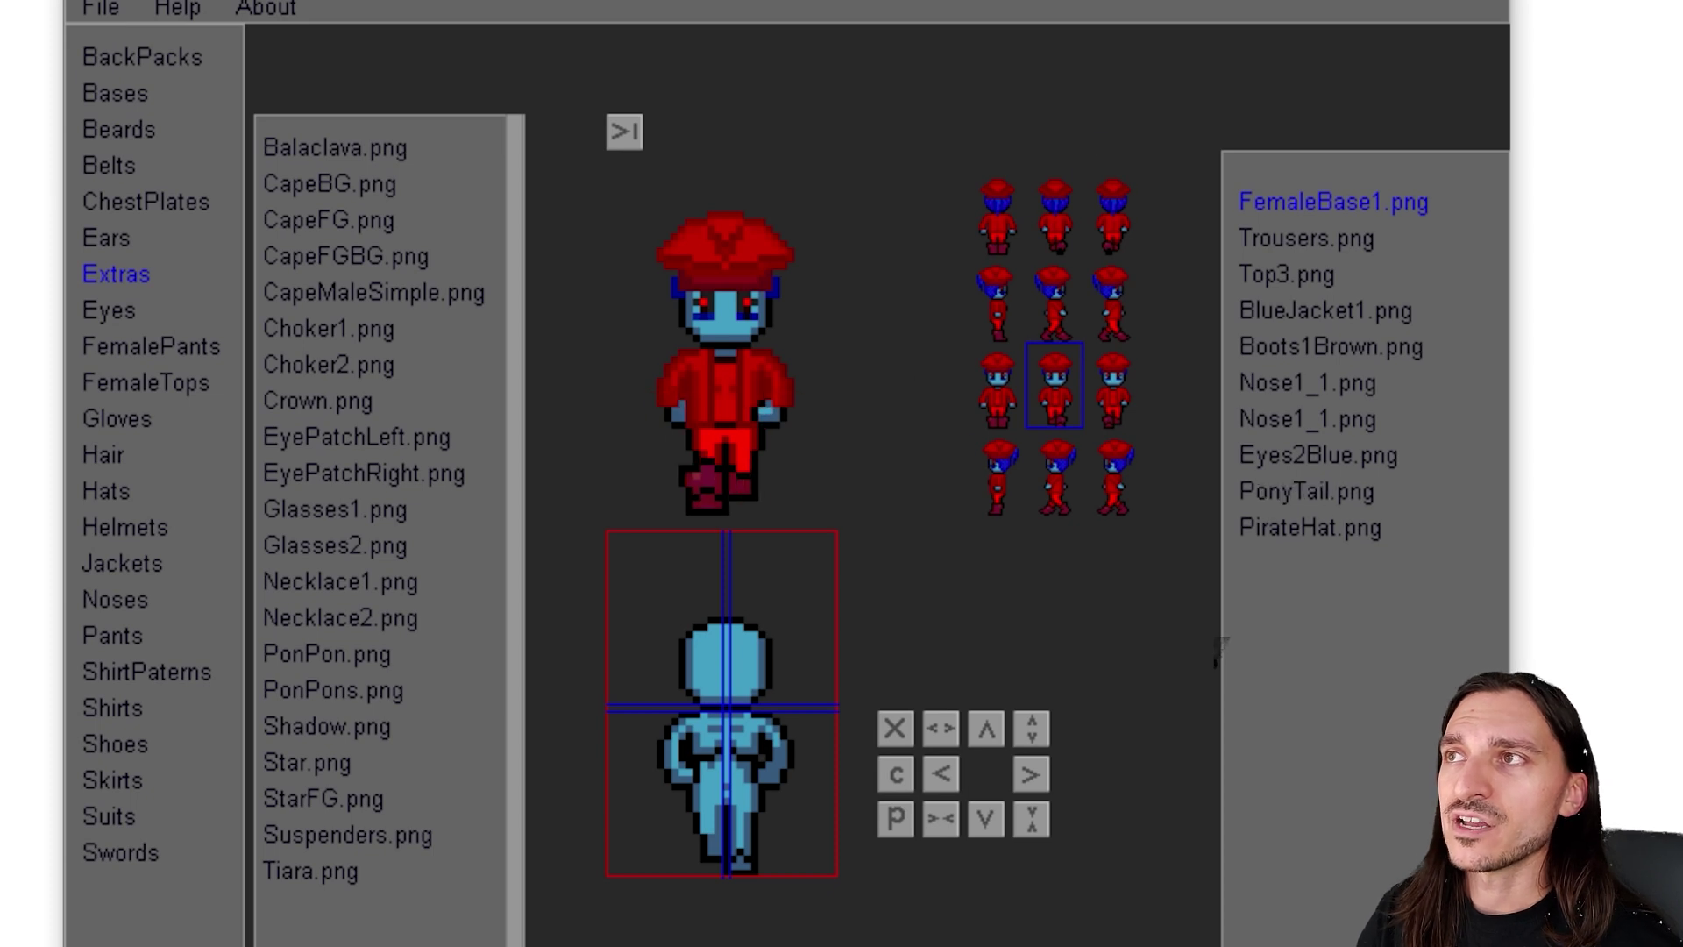
{"action": "key", "text": "Down"}
{"action": "key", "text": "Down"}
{"action": "key", "text": "Down"}
{"action": "key", "text": "Down"}
{"action": "key", "text": "Down"}
{"action": "key", "text": "Down"}
{"action": "key", "text": "Down"}
{"action": "key", "text": "Down"}
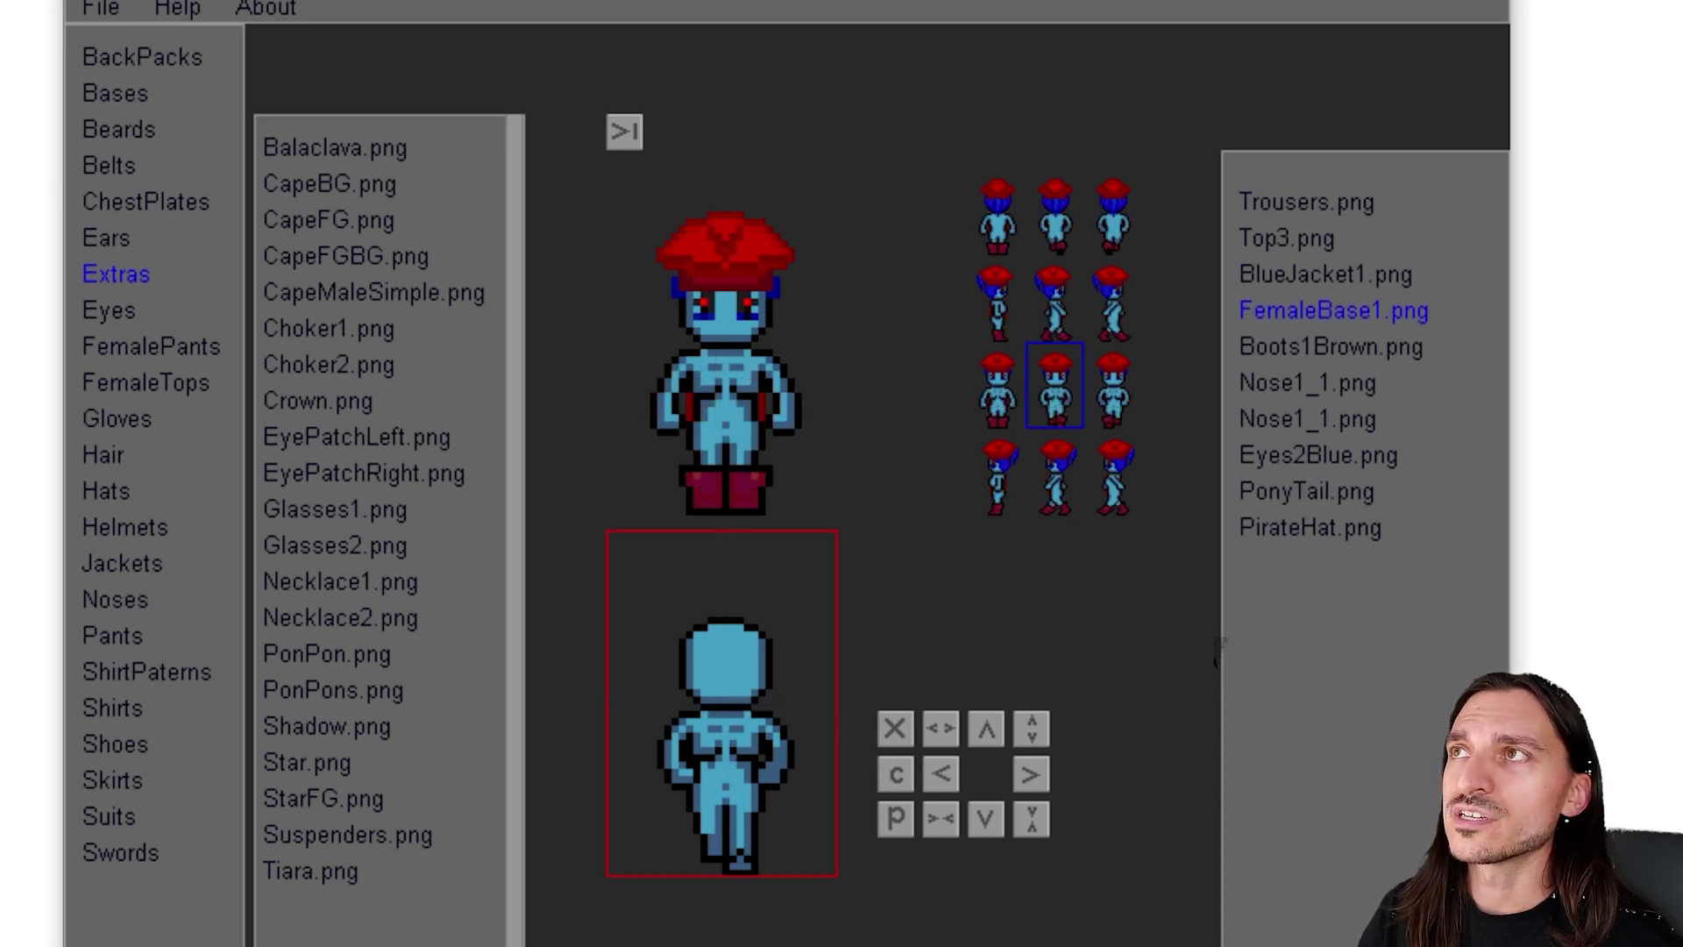
{"action": "key", "text": "Up"}
{"action": "key", "text": "Up"}
{"action": "key", "text": "Up"}
{"action": "key", "text": "Up"}
{"action": "key", "text": "Up"}
{"action": "key", "text": "Up"}
{"action": "key", "text": "Up"}
{"action": "key", "text": "Up"}
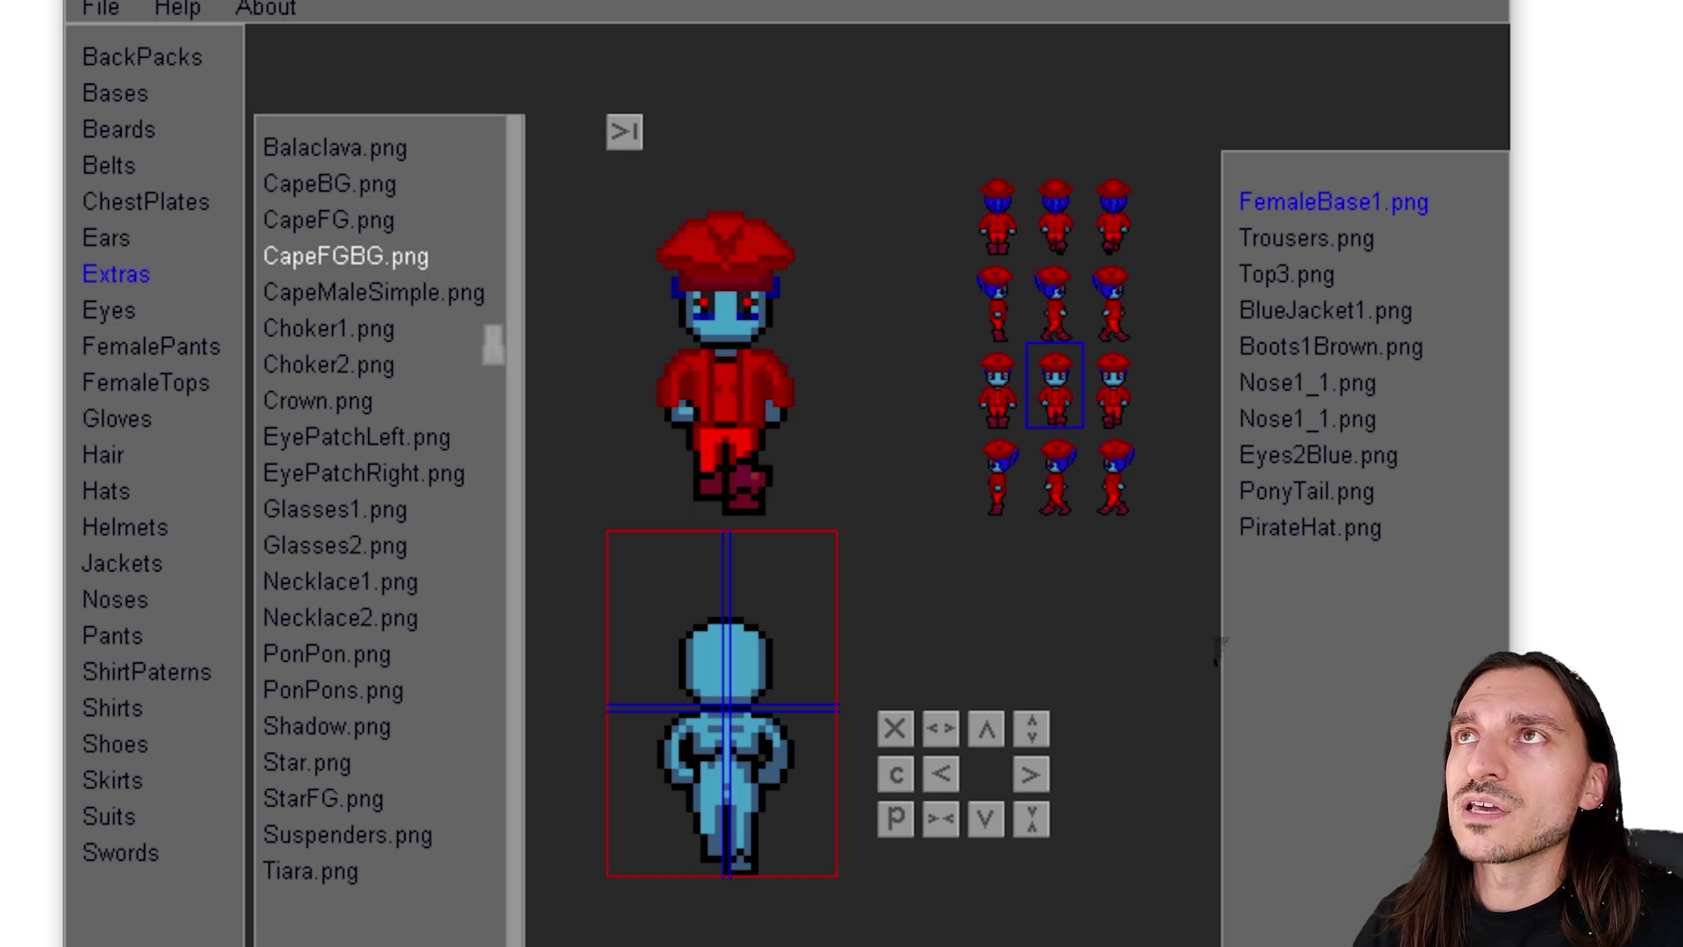
Start a new 16x16_Set1 character and give it the DressB1 blue dress
{"action": "left_click", "coordinate": [95, 7]}
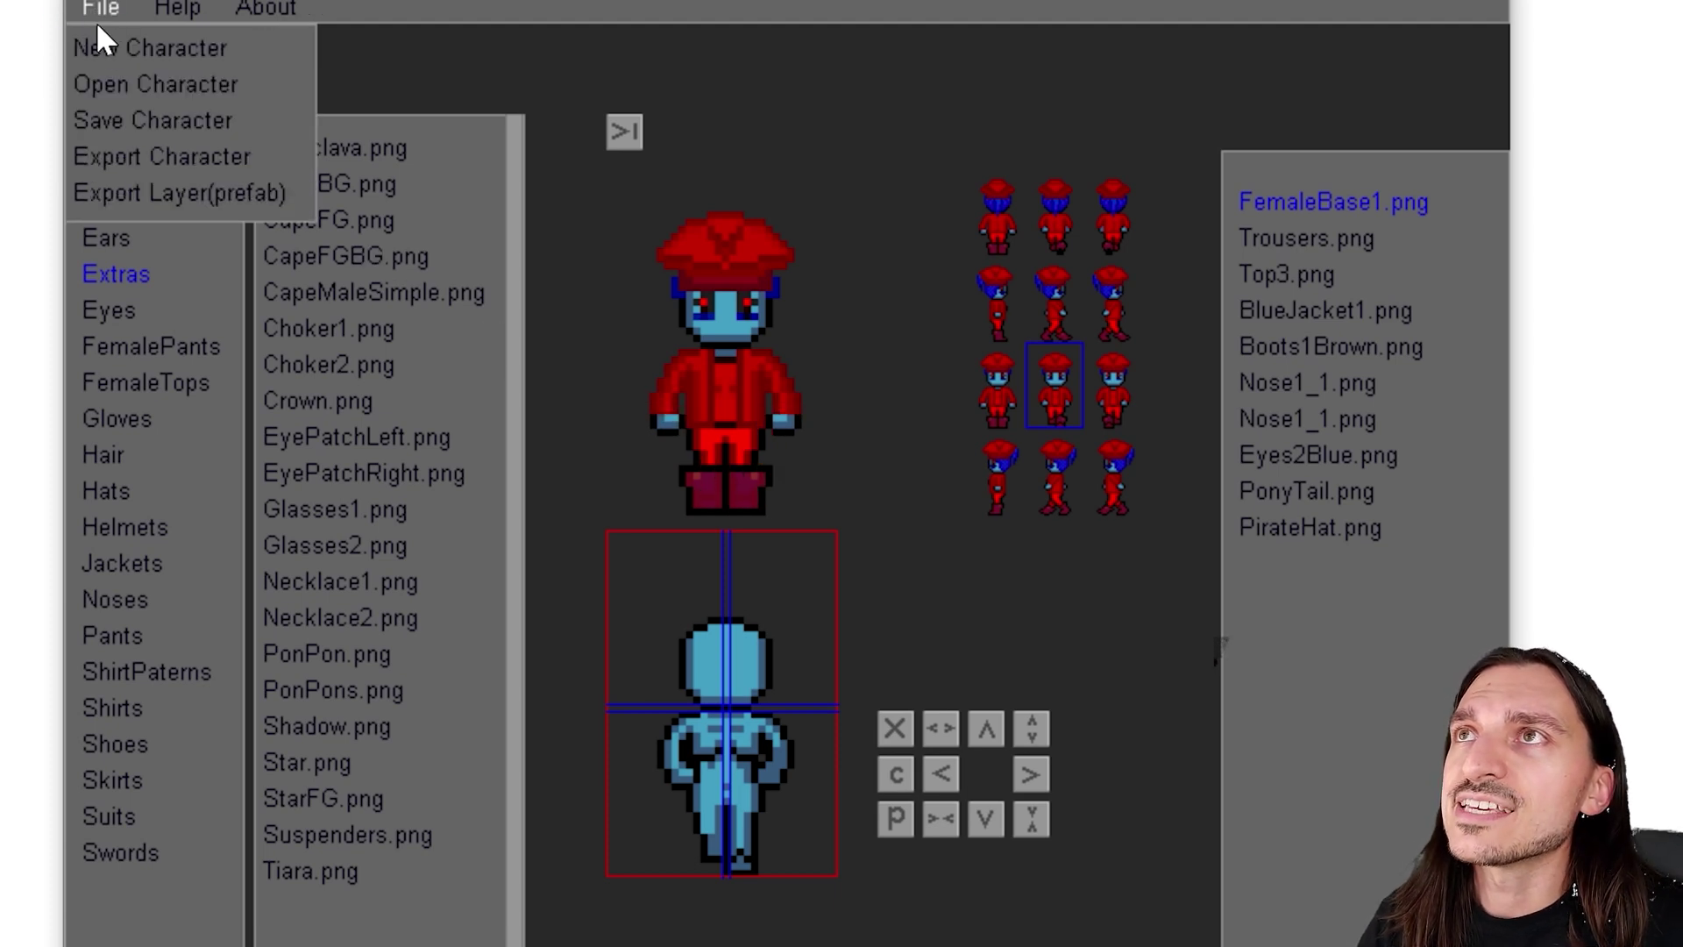
{"action": "left_click", "coordinate": [103, 48]}
{"action": "left_click", "coordinate": [643, 252]}
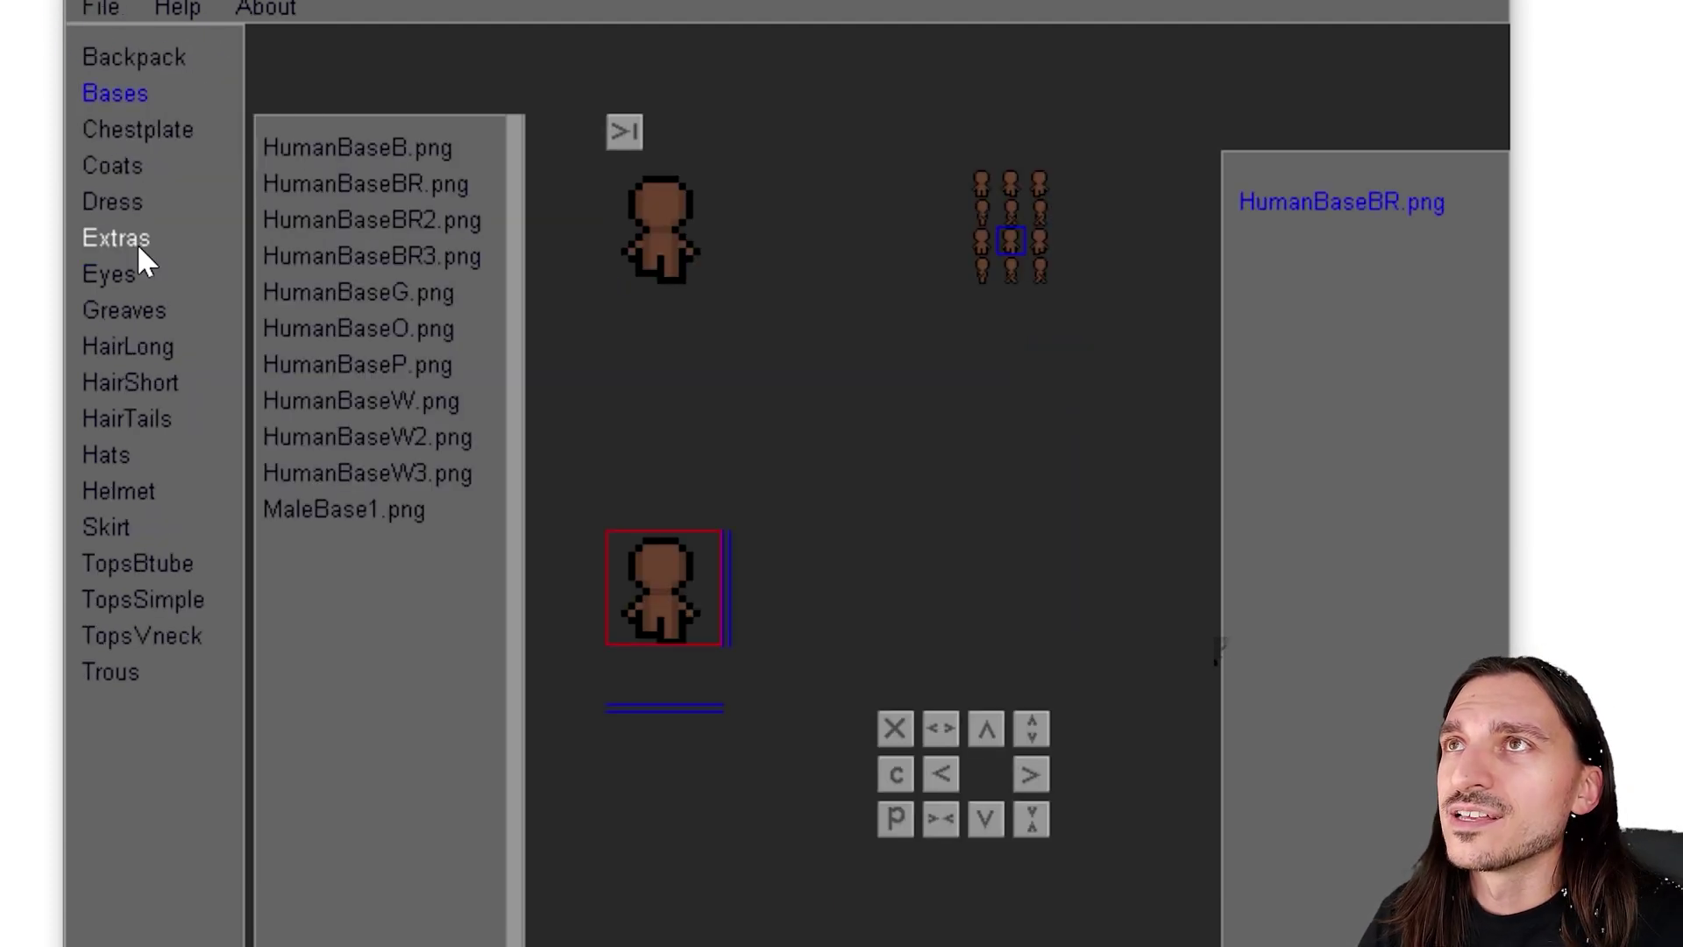
{"action": "left_click", "coordinate": [125, 205]}
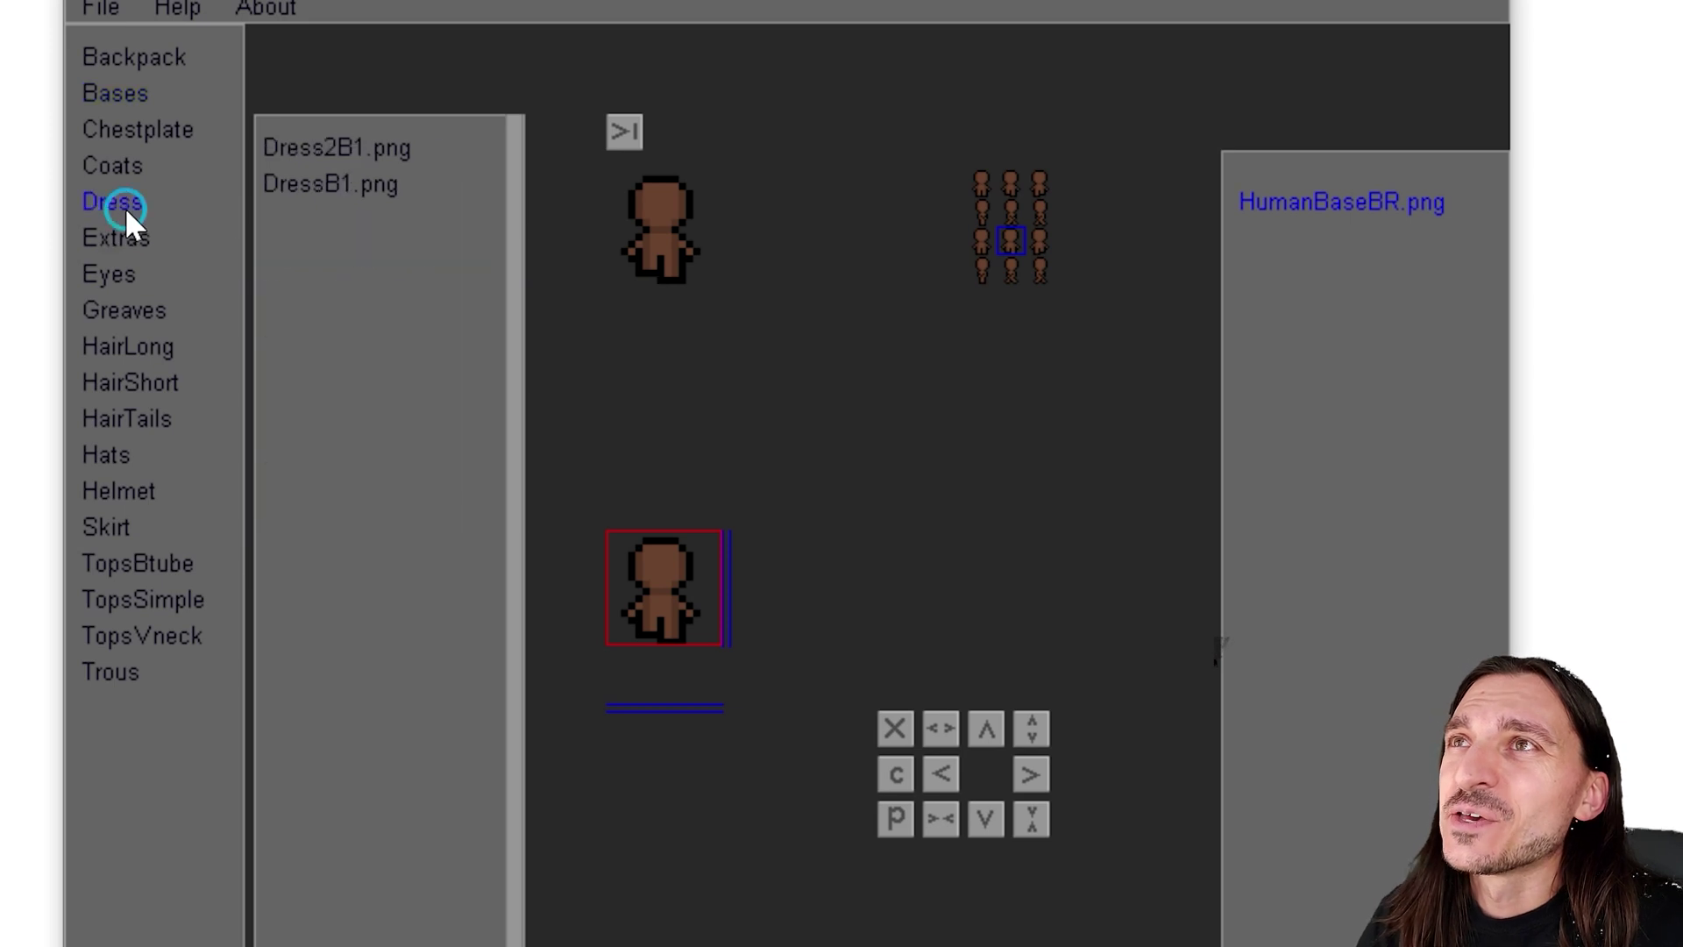
{"action": "left_click", "coordinate": [339, 183]}
Add ArmorTrousGR greaves, the Cowboy Hat and the SkirtP skirt
{"action": "left_click", "coordinate": [138, 307]}
{"action": "left_click", "coordinate": [307, 257]}
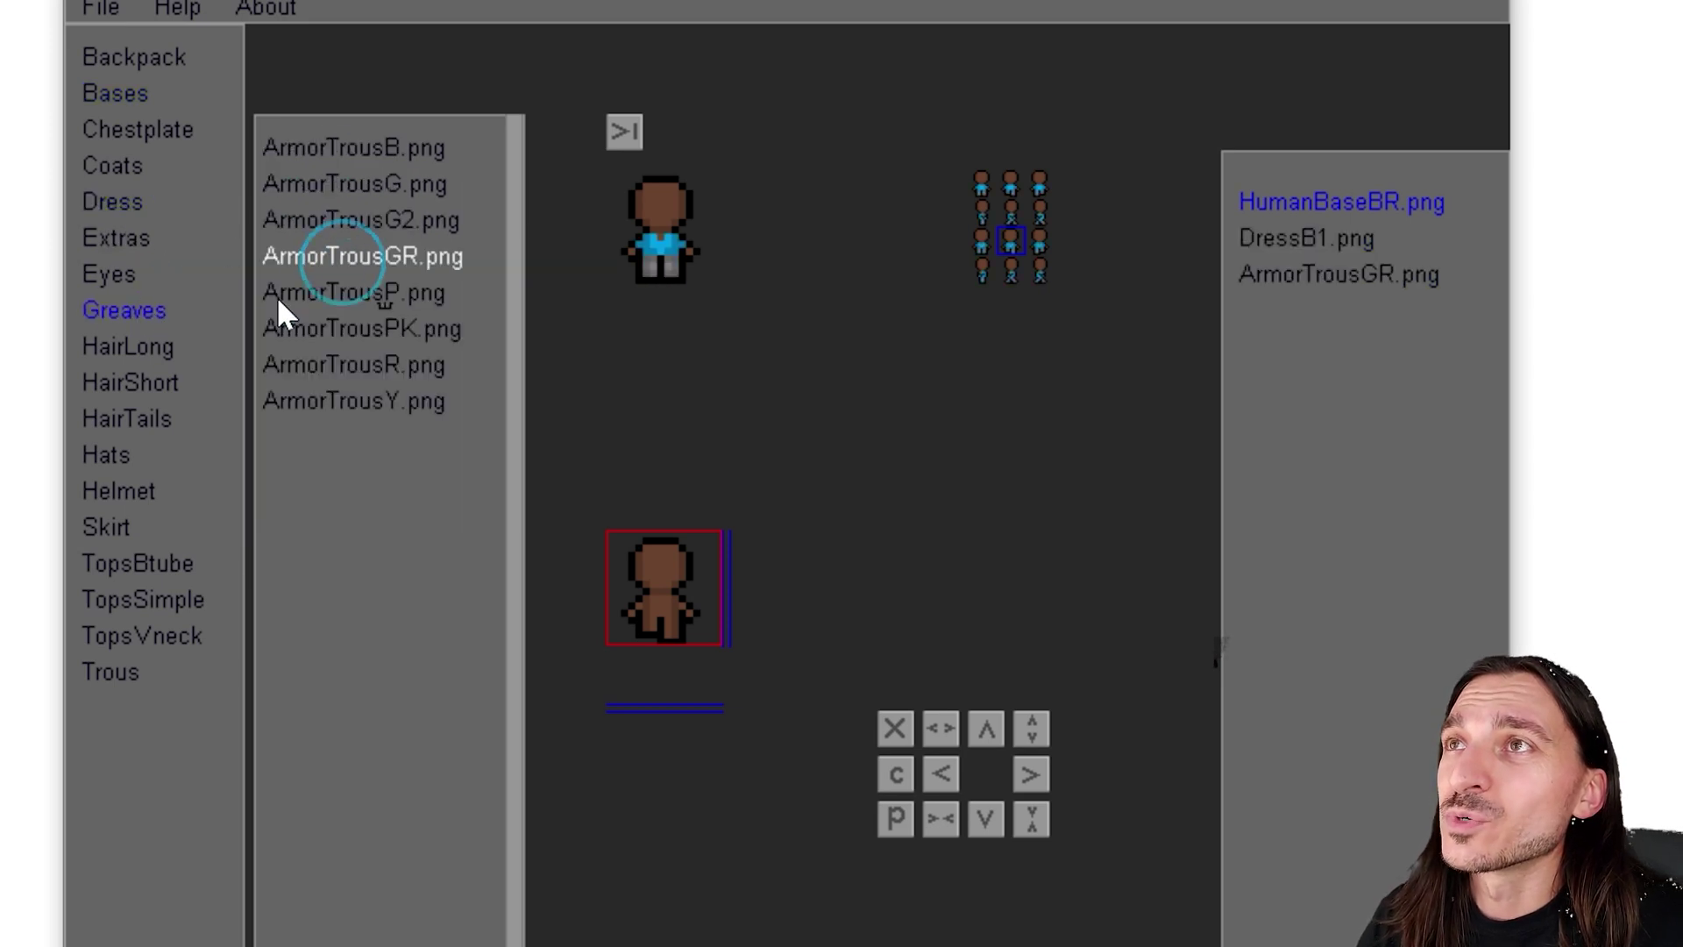
{"action": "left_click", "coordinate": [114, 454]}
{"action": "left_click", "coordinate": [310, 330]}
{"action": "left_click", "coordinate": [106, 527]}
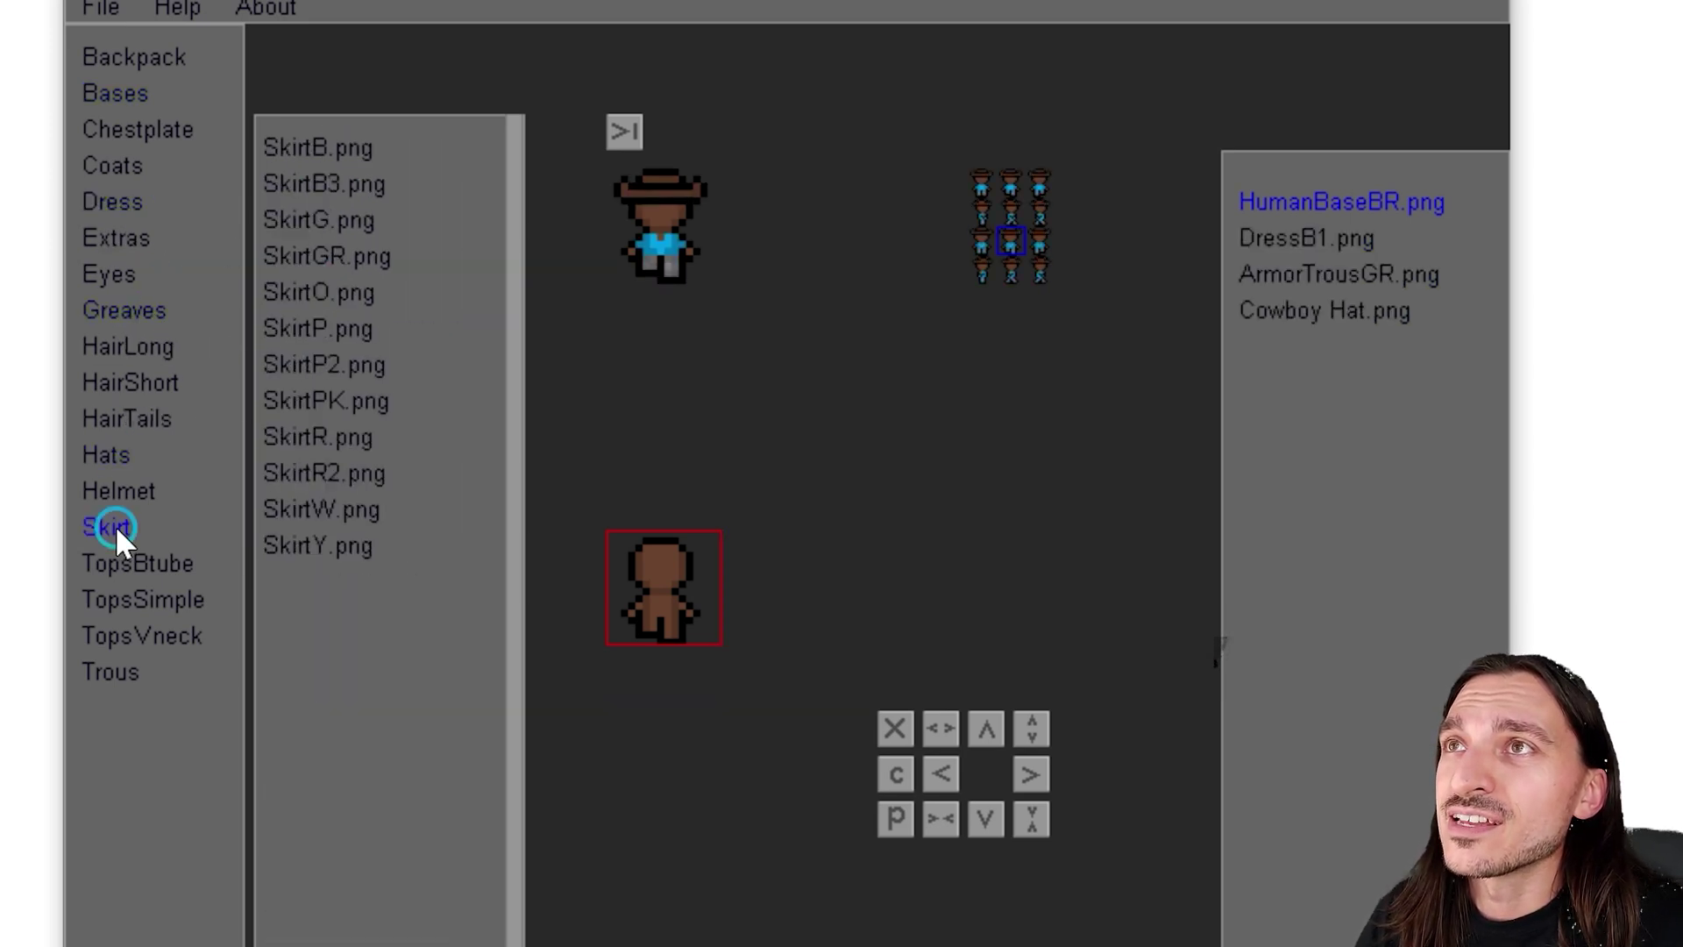
{"action": "left_click", "coordinate": [333, 329]}
Give the character Eyes2Blue blue eyes and add the Cape extra
{"action": "left_click", "coordinate": [123, 672]}
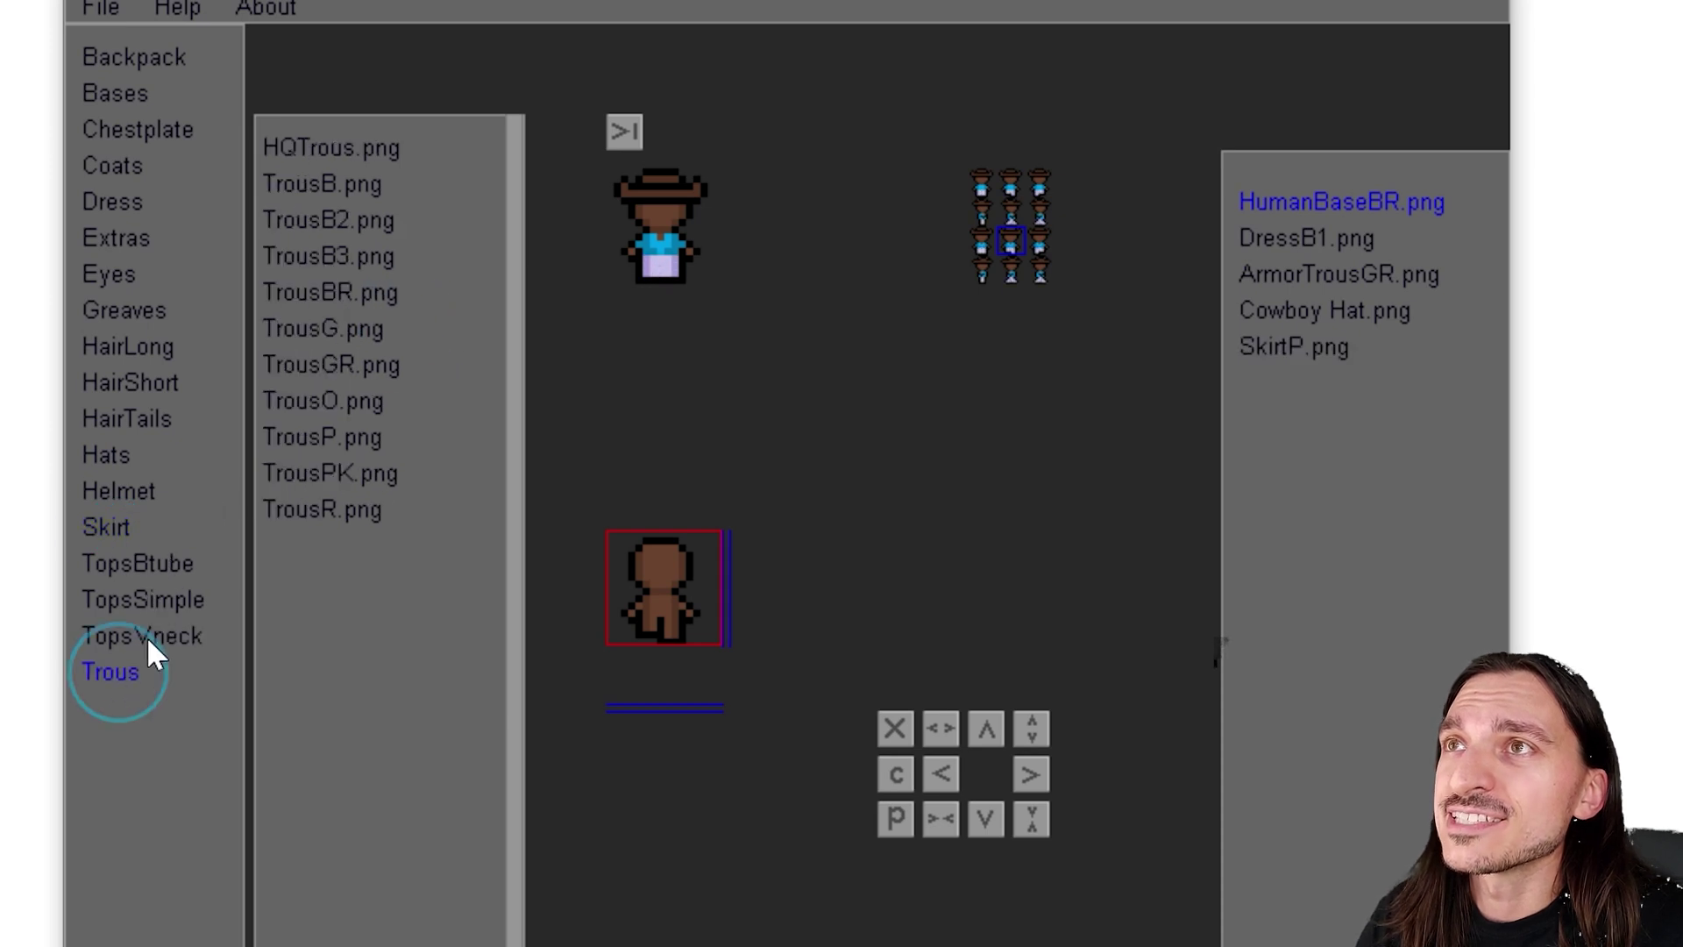
{"action": "left_click", "coordinate": [110, 282]}
{"action": "left_click", "coordinate": [301, 222]}
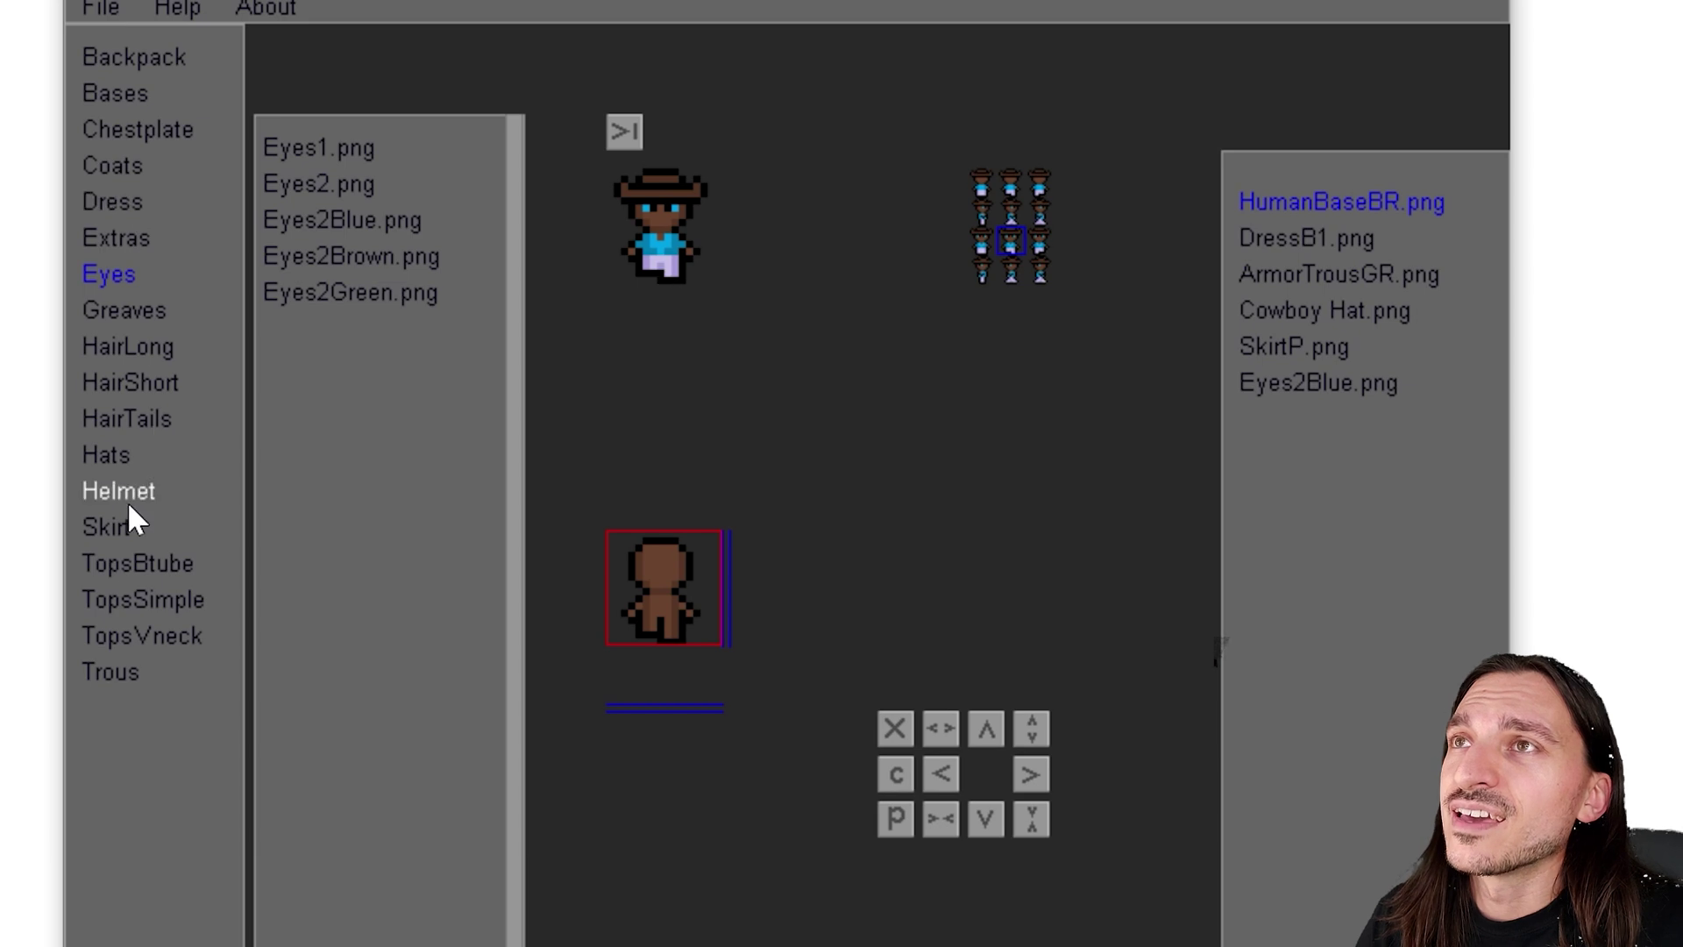
{"action": "left_click", "coordinate": [114, 226]}
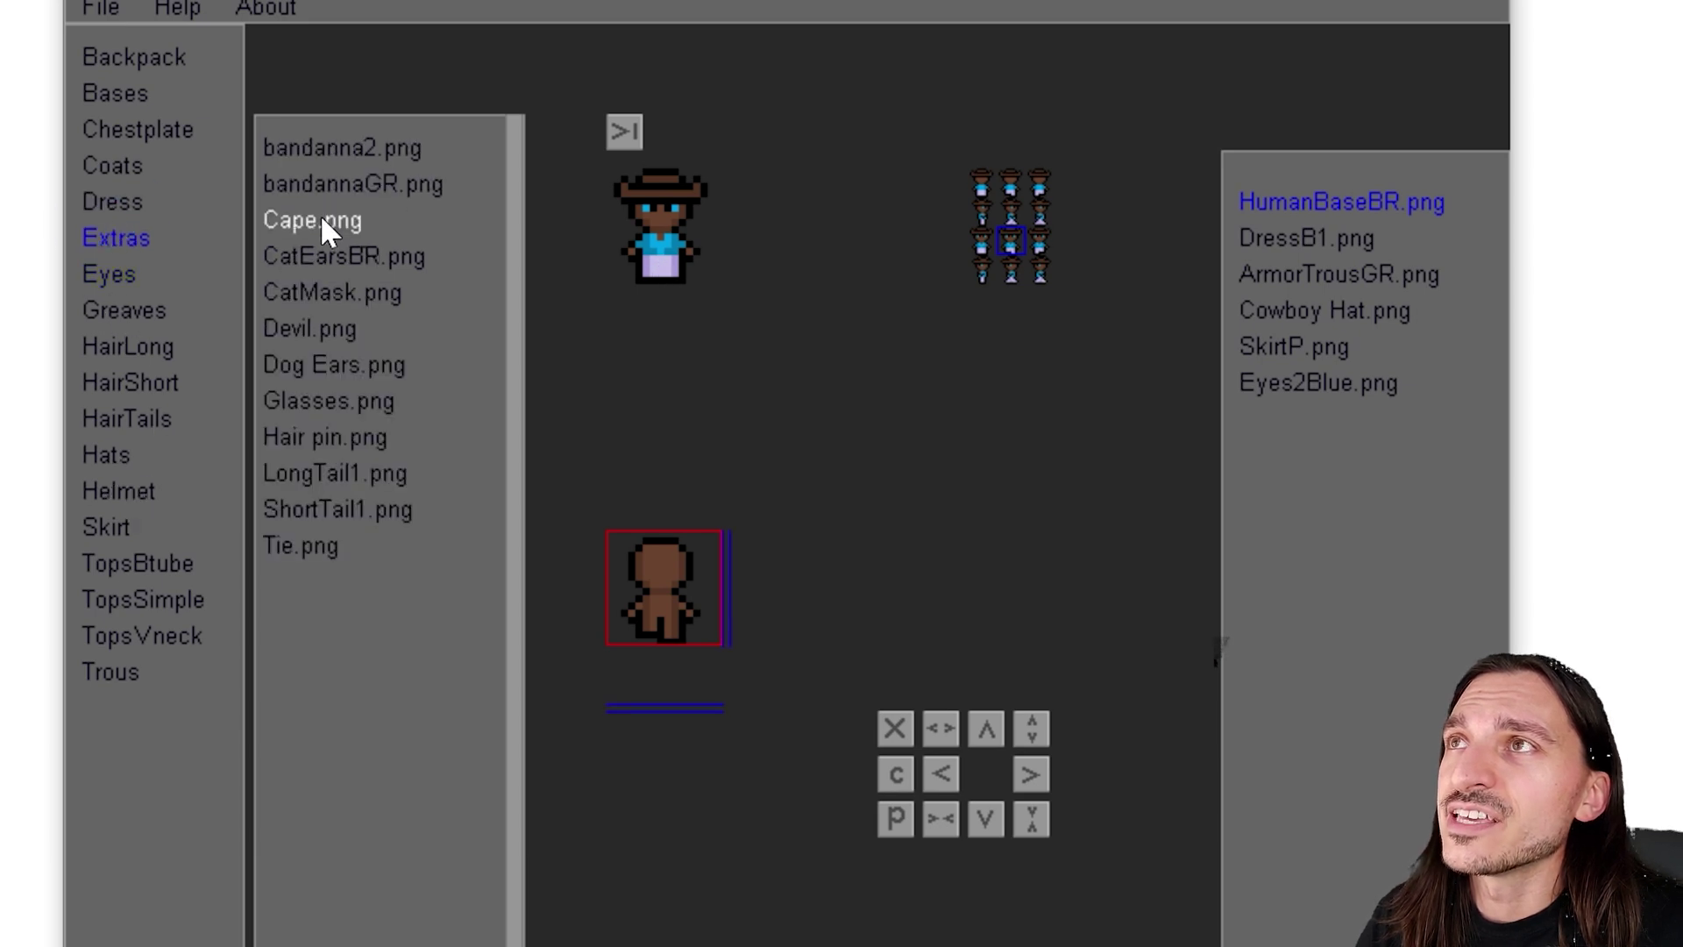
{"action": "left_click", "coordinate": [319, 219]}
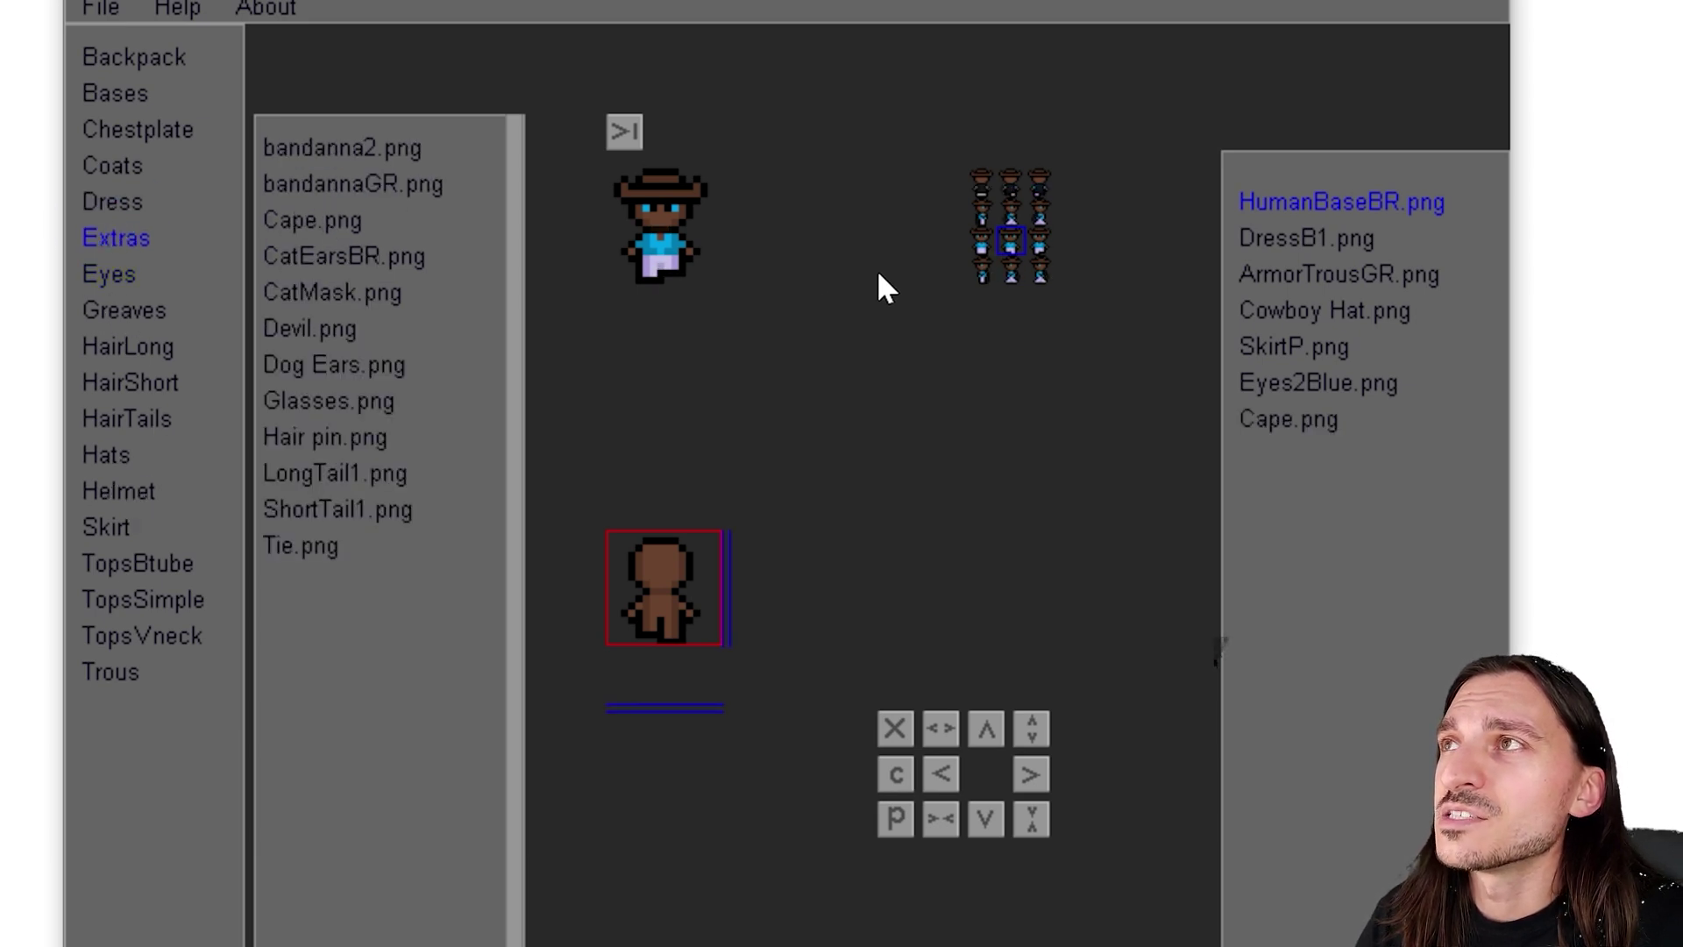